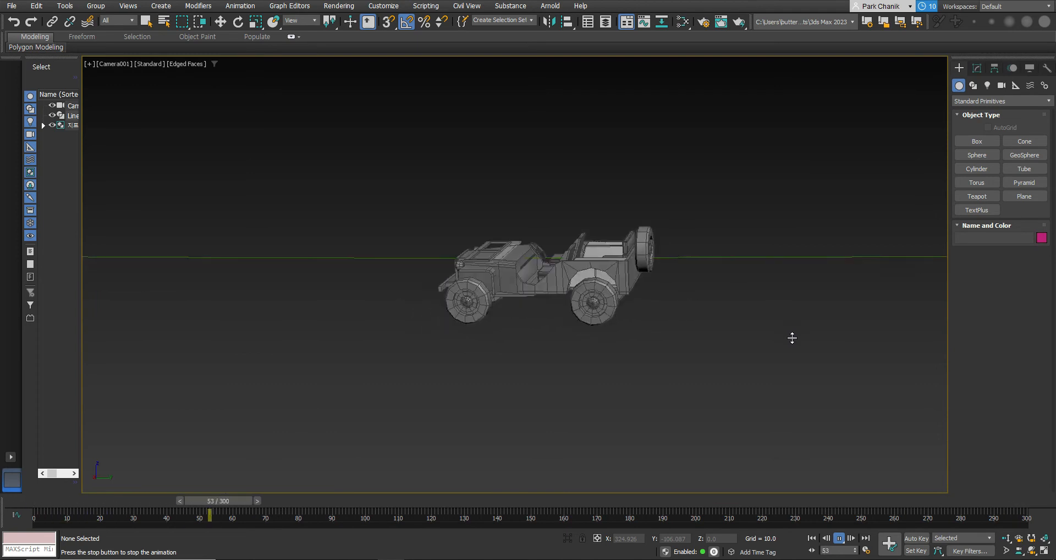
Step: Show all four viewports and return the animation to frame 0
click(1044, 550)
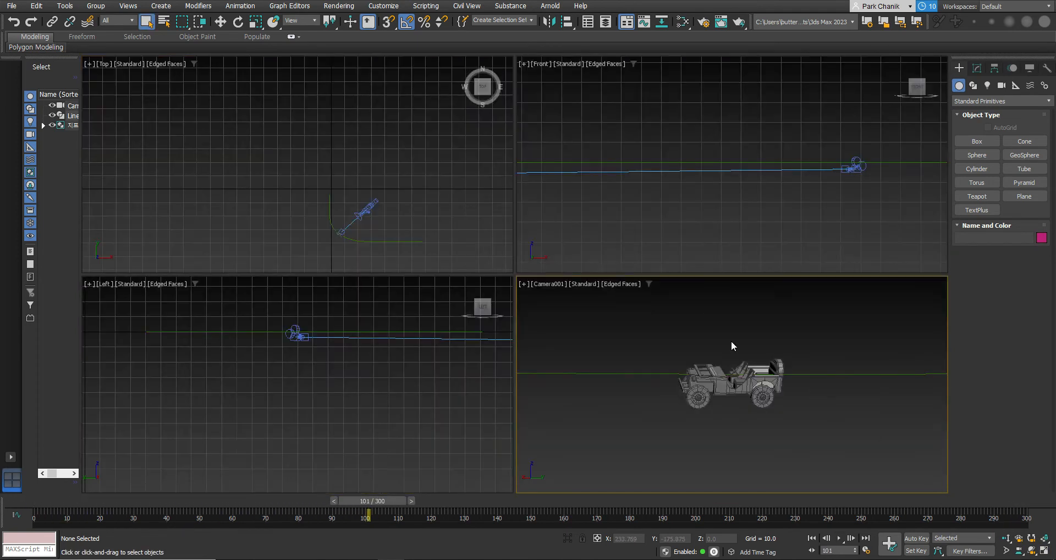
scroll(385, 242, up, 6)
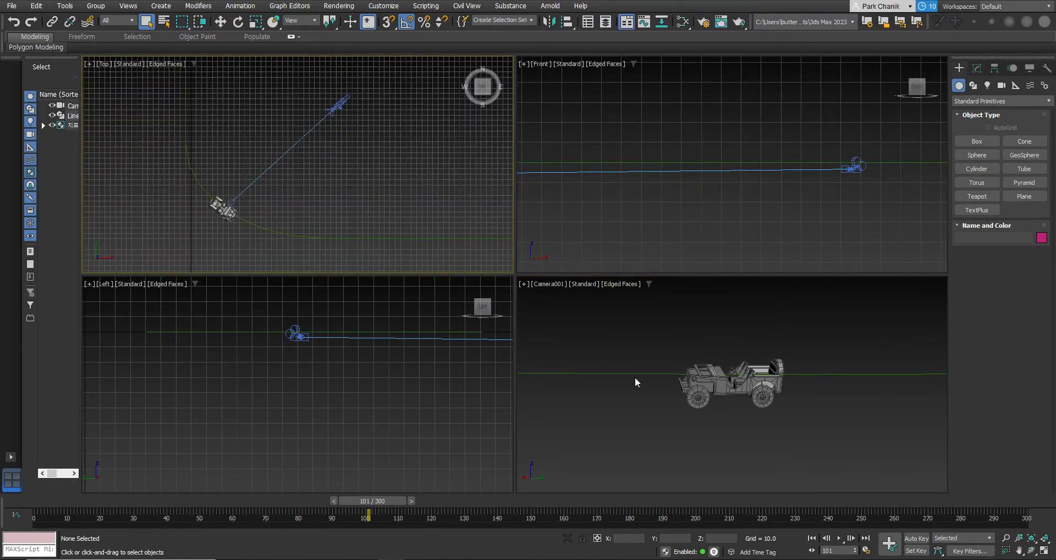
scroll(365, 185, down, 4)
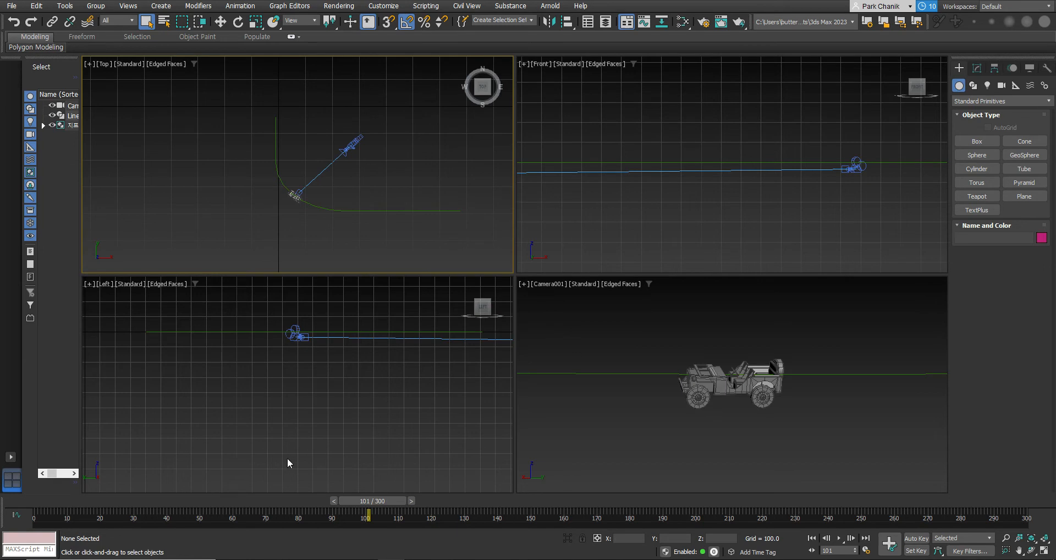
drag(378, 501, 1, 453)
Step: Delete the curved path line and the camera from the scene
key(q)
click(308, 204)
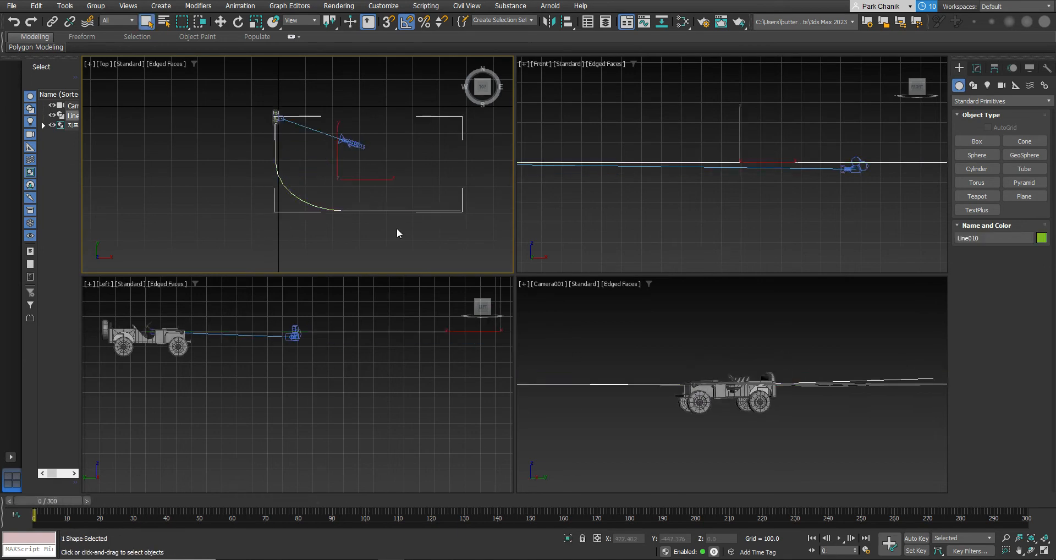
key(Delete)
click(534, 257)
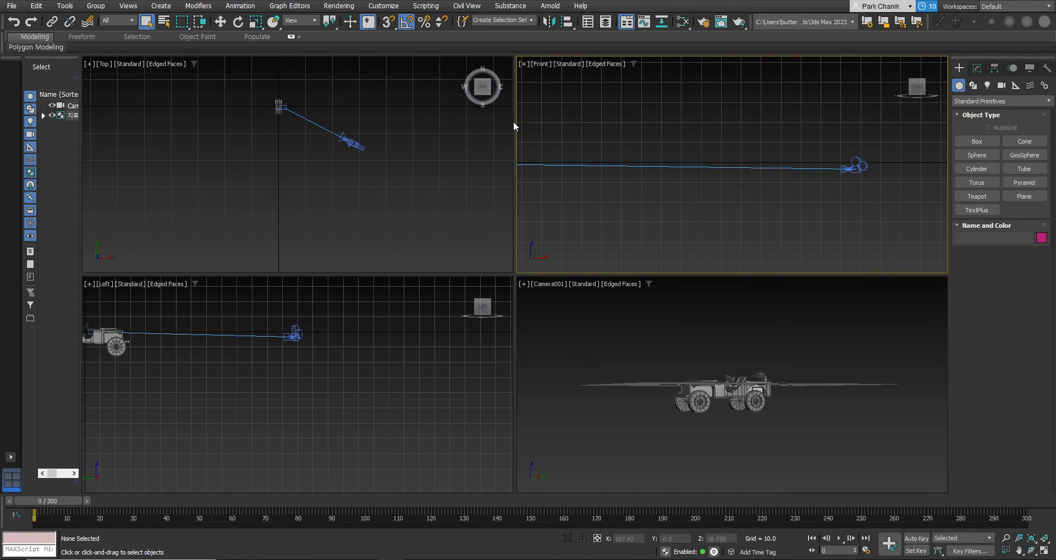
click(351, 141)
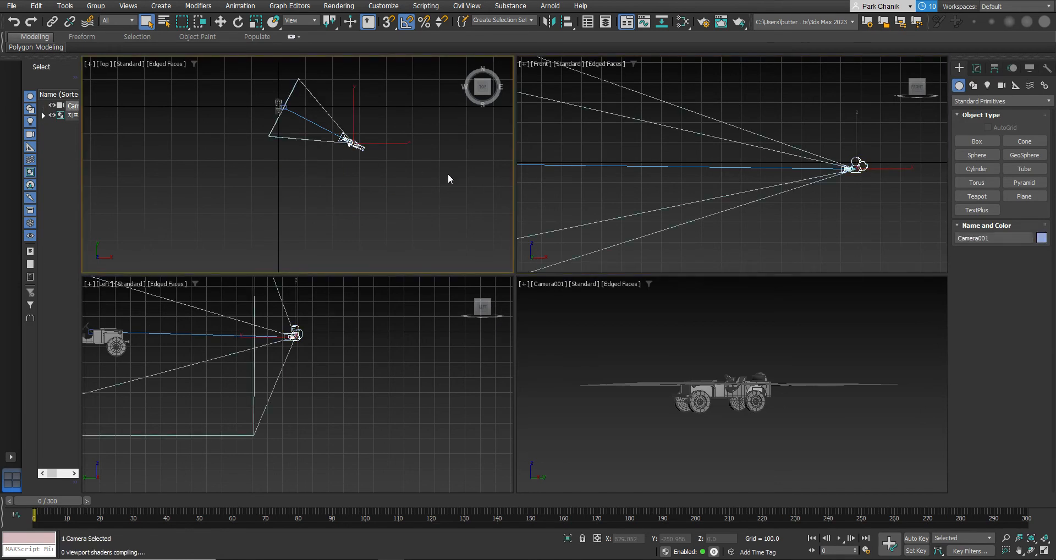
key(Delete)
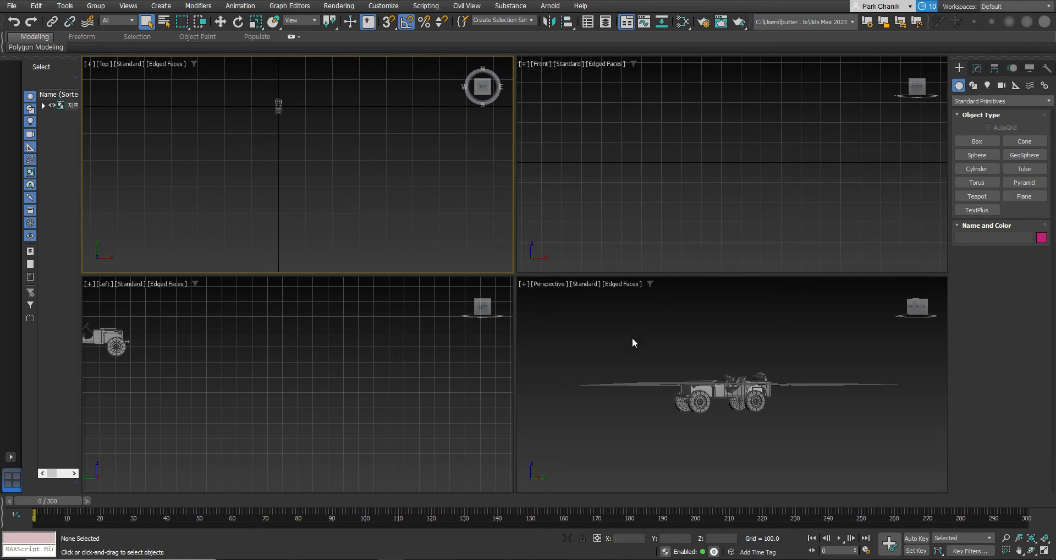
Step: Create a box beside the jeep in the Top view, about 162 long, 149 wide and 259 high
click(1044, 550)
middle_drag(593, 265, 653, 270)
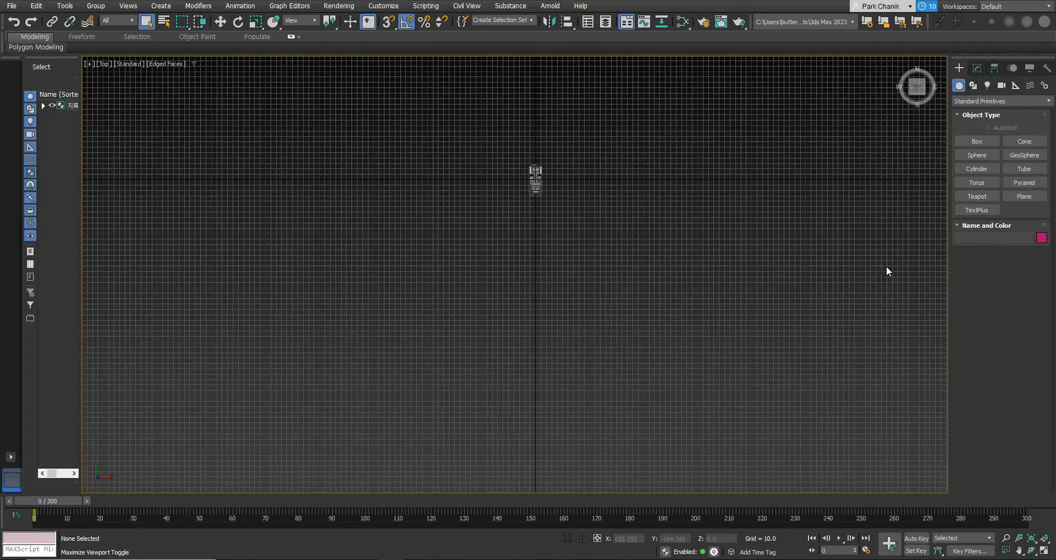
click(984, 143)
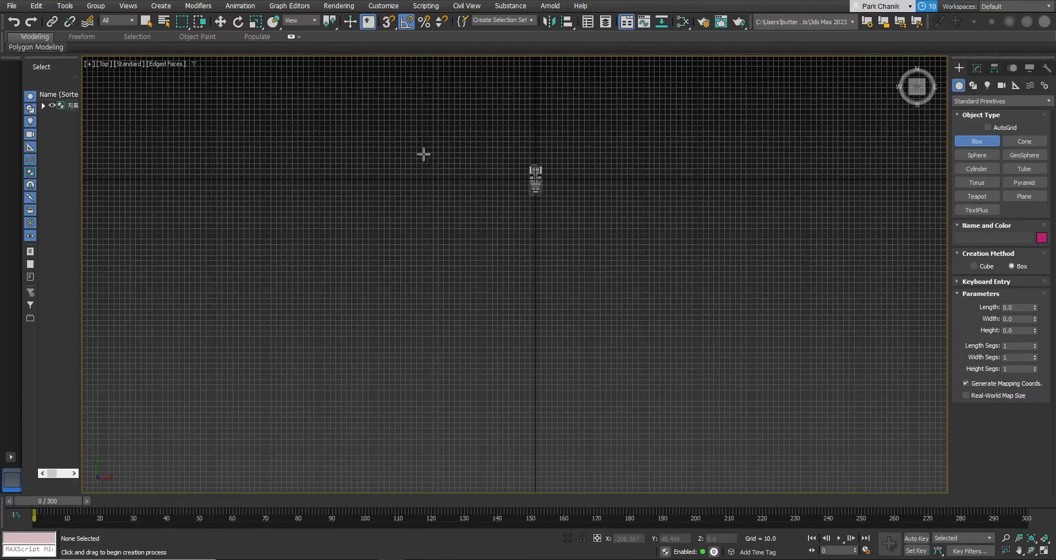
drag(428, 152, 509, 240)
click(480, 99)
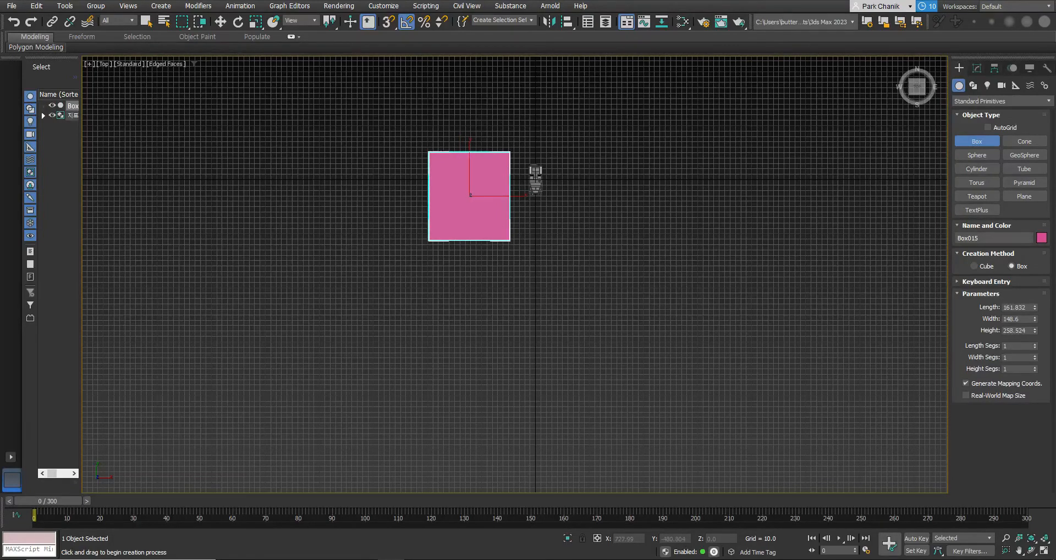
Step: Move the box away from the jeep along the X axis to about X -157 and deselect it
click(1036, 554)
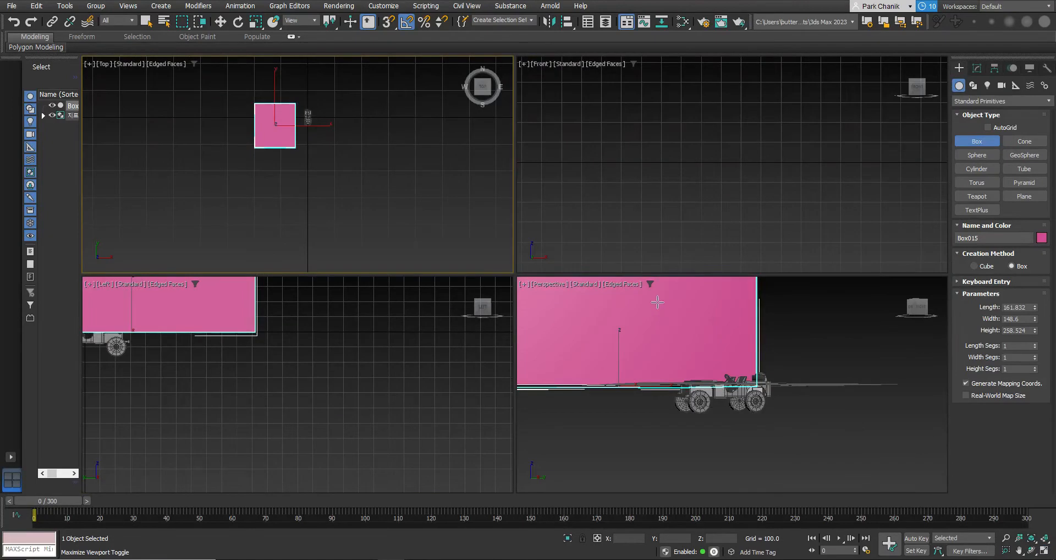
scroll(435, 215, up, 2)
middle_drag(342, 328, 420, 405)
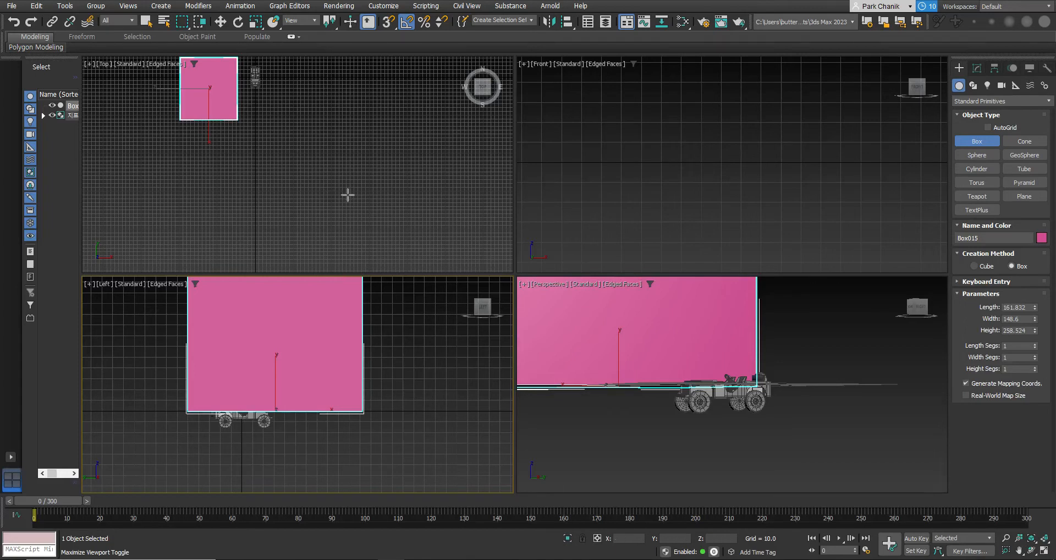
click(220, 22)
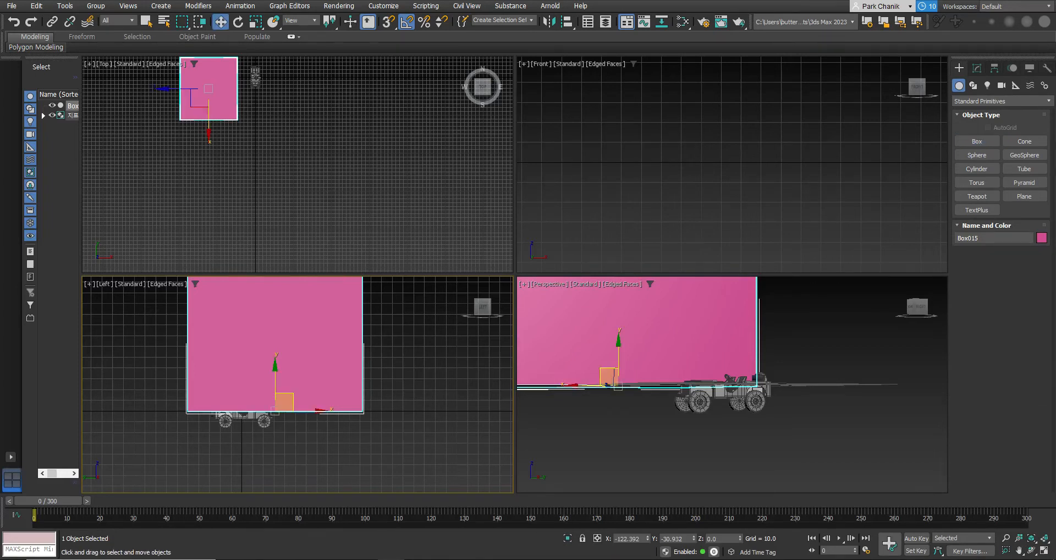
middle_drag(303, 161, 361, 226)
drag(305, 158, 294, 157)
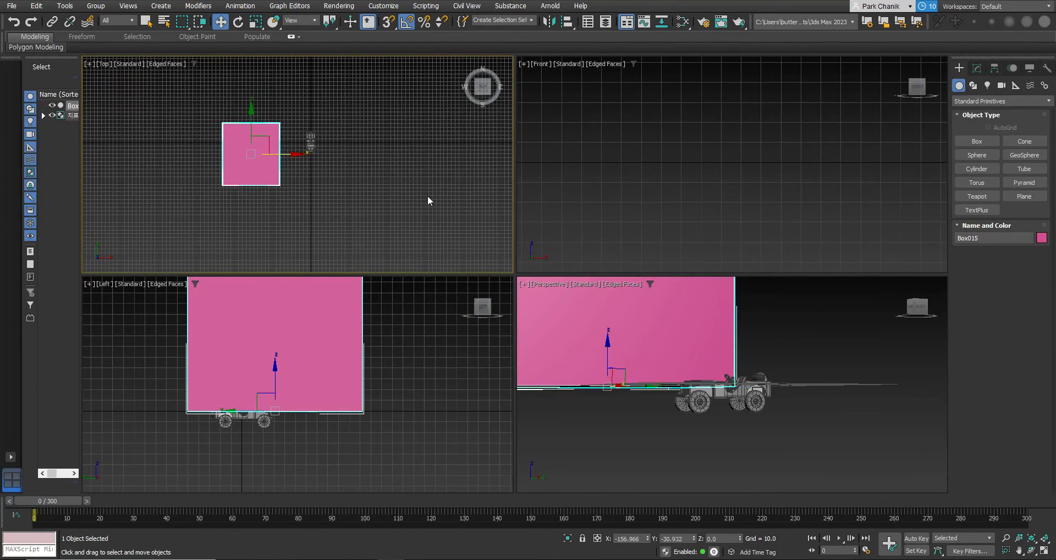
click(397, 171)
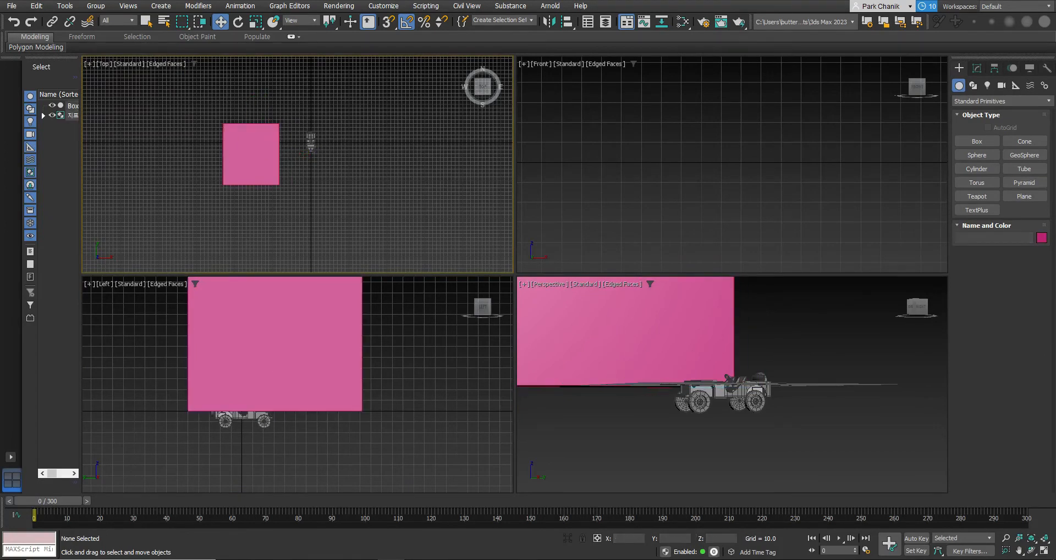
Step: Hide the grid in the Top and Front viewports
click(1044, 549)
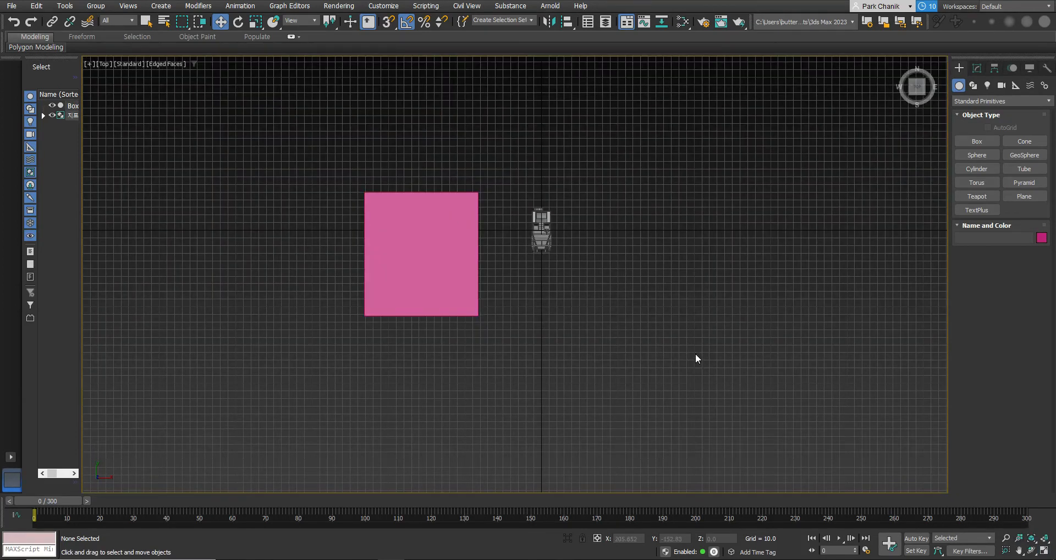
key(g)
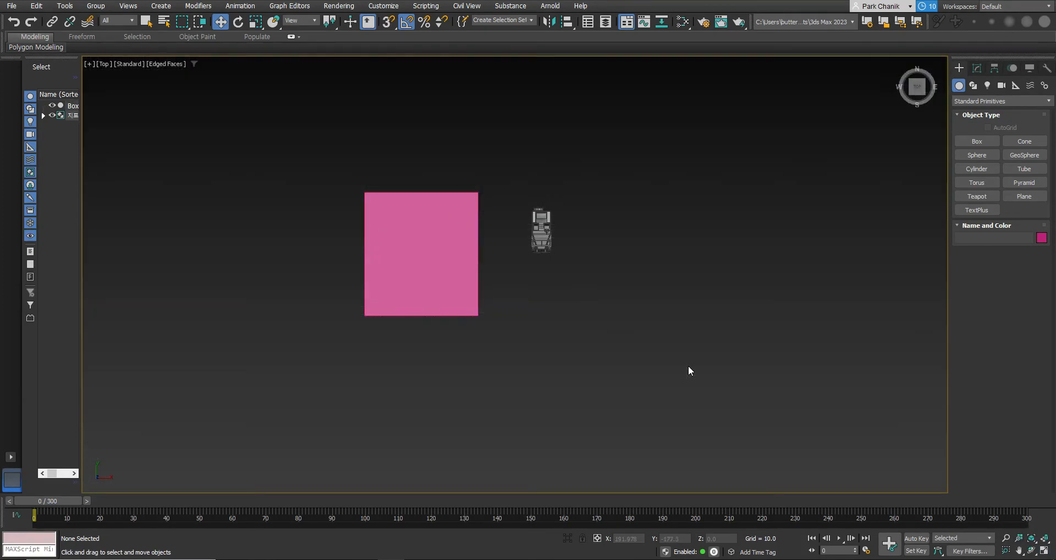
key(g)
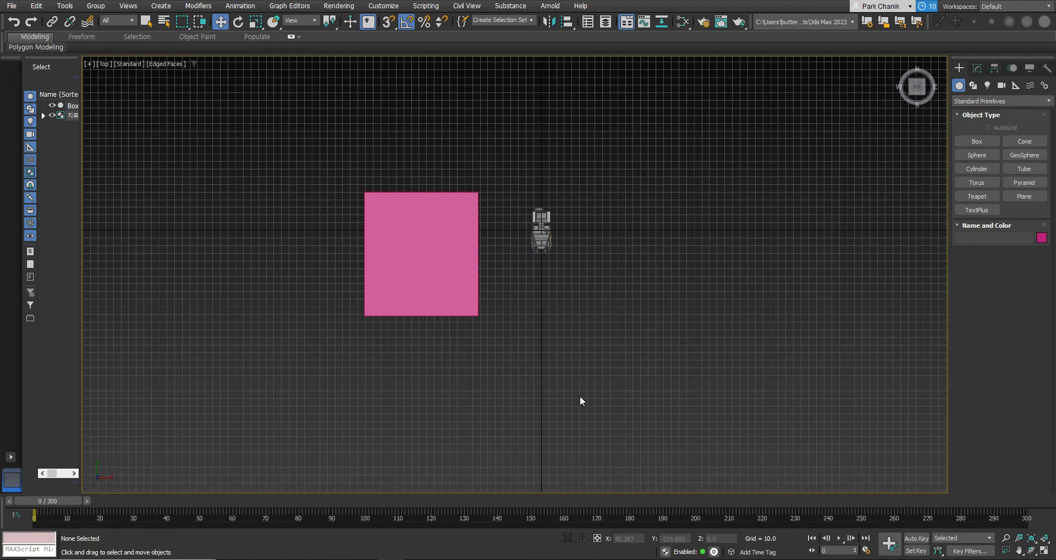
key(g)
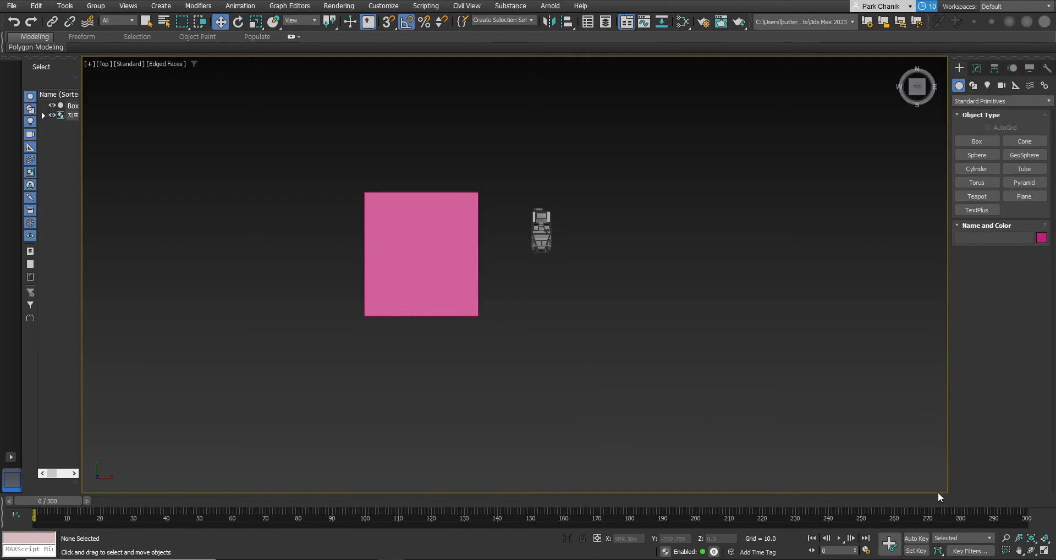
click(1044, 550)
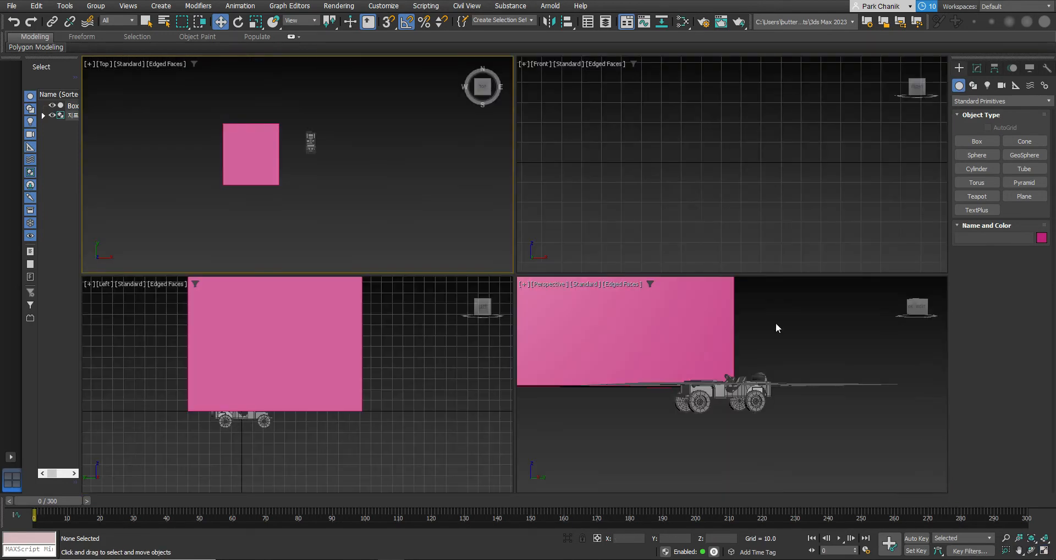
scroll(729, 191, down, 6)
middle_drag(714, 178, 823, 208)
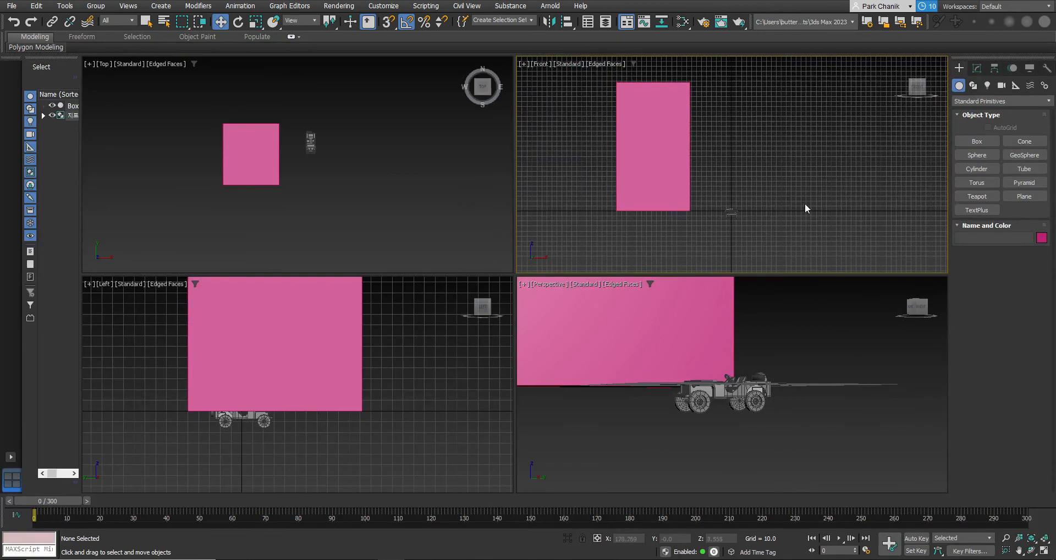
key(g)
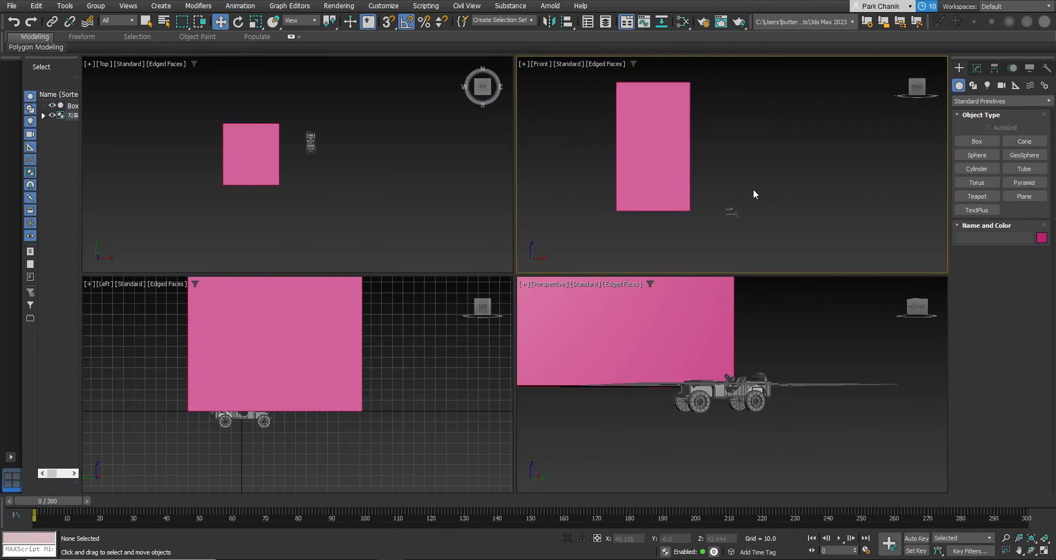
Step: Switch the Left, Top and Front viewports to wireframe display
click(404, 338)
middle_drag(394, 364, 416, 428)
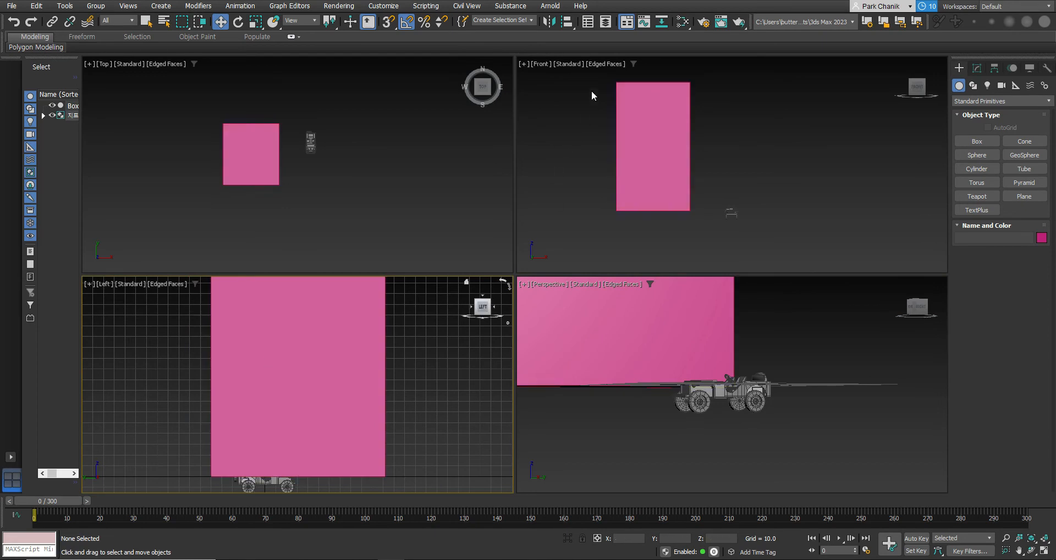
click(179, 102)
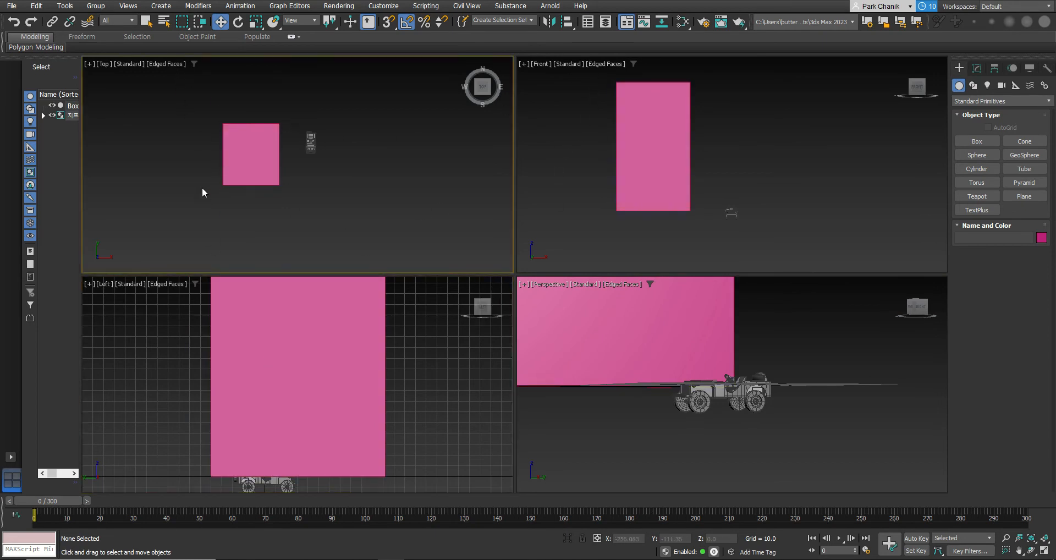
click(477, 281)
key(F3)
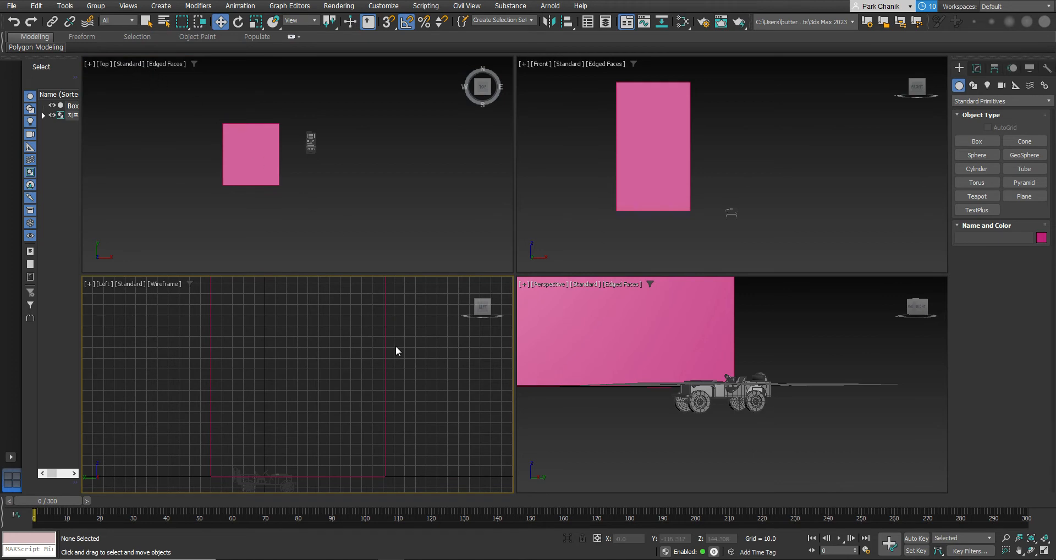
scroll(335, 367, down, 5)
click(349, 203)
key(F3)
click(592, 197)
key(F3)
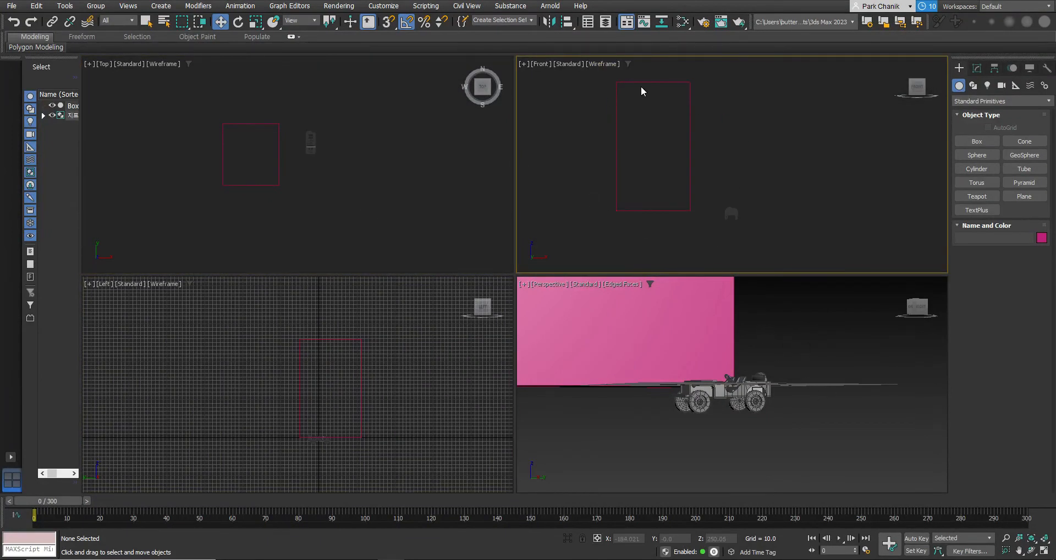
click(610, 65)
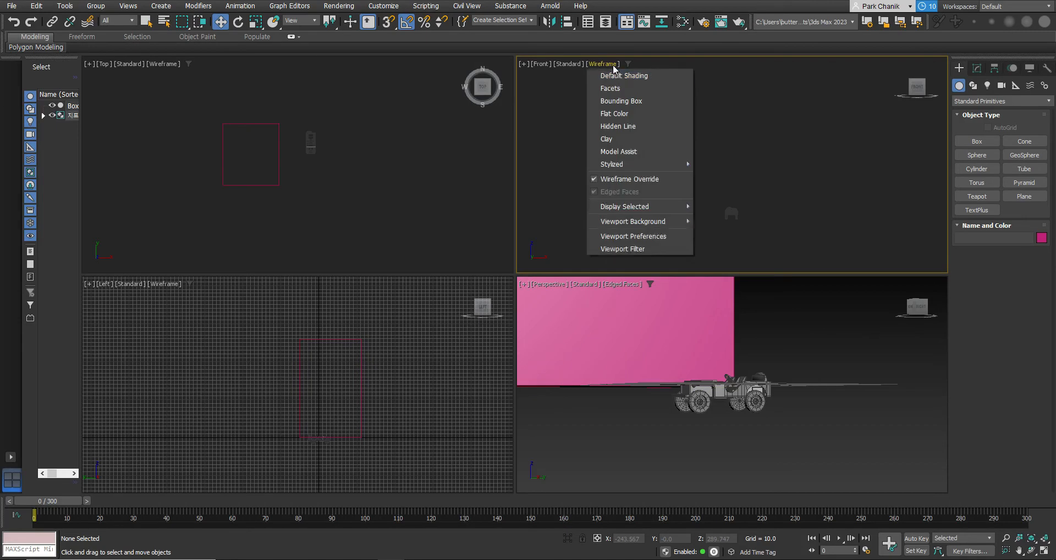
click(754, 128)
Step: Hide the grid in the Left viewport
middle_drag(791, 334, 841, 379)
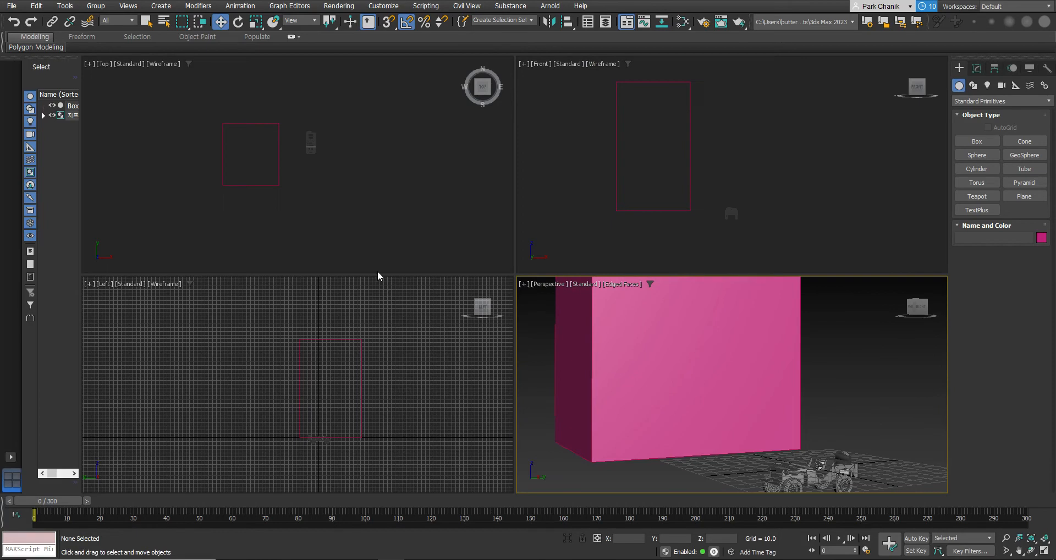
click(413, 370)
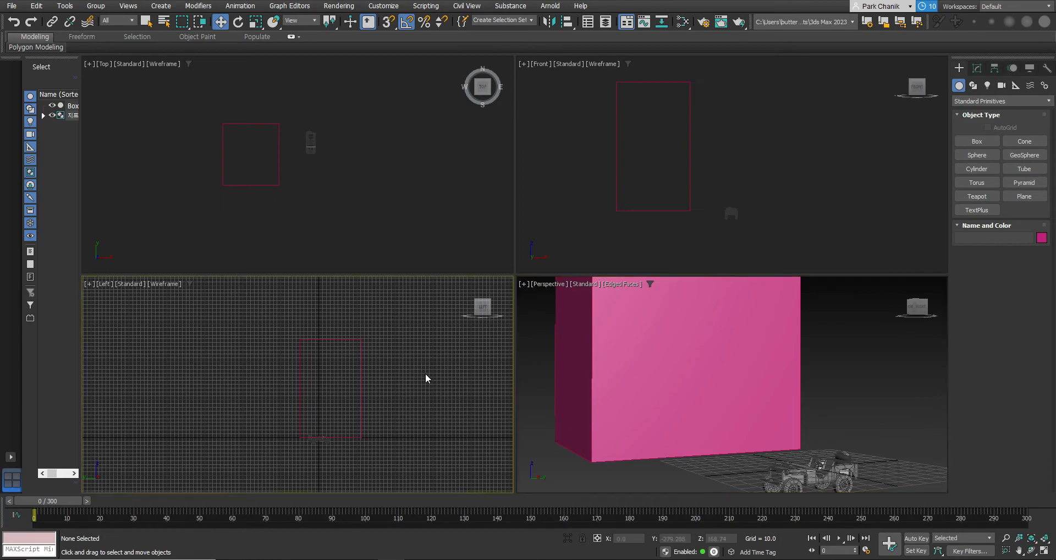
key(g)
middle_drag(419, 384, 370, 363)
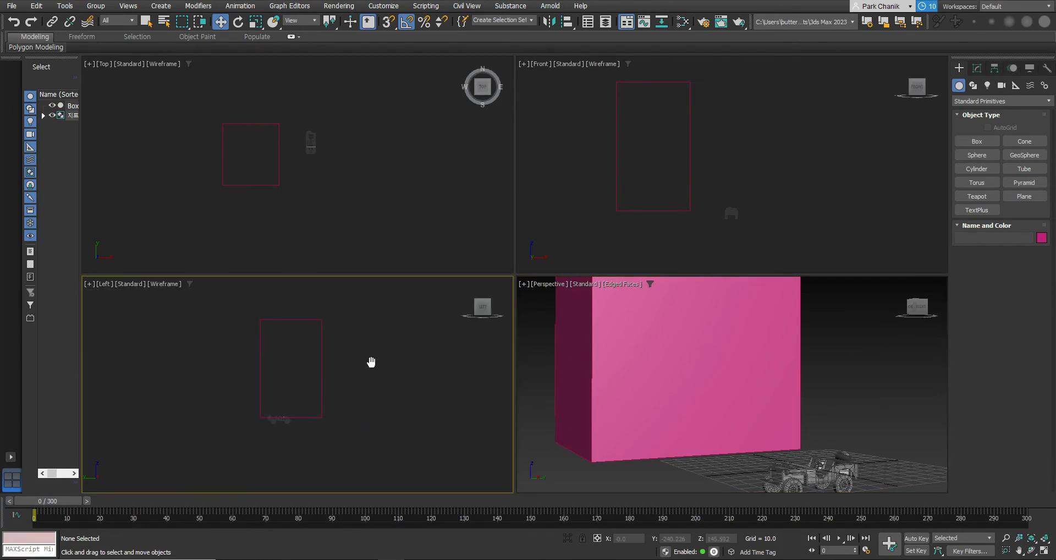
Step: Reduce the box's height to about 196.5 and move it along the X axis to about X -203
click(278, 172)
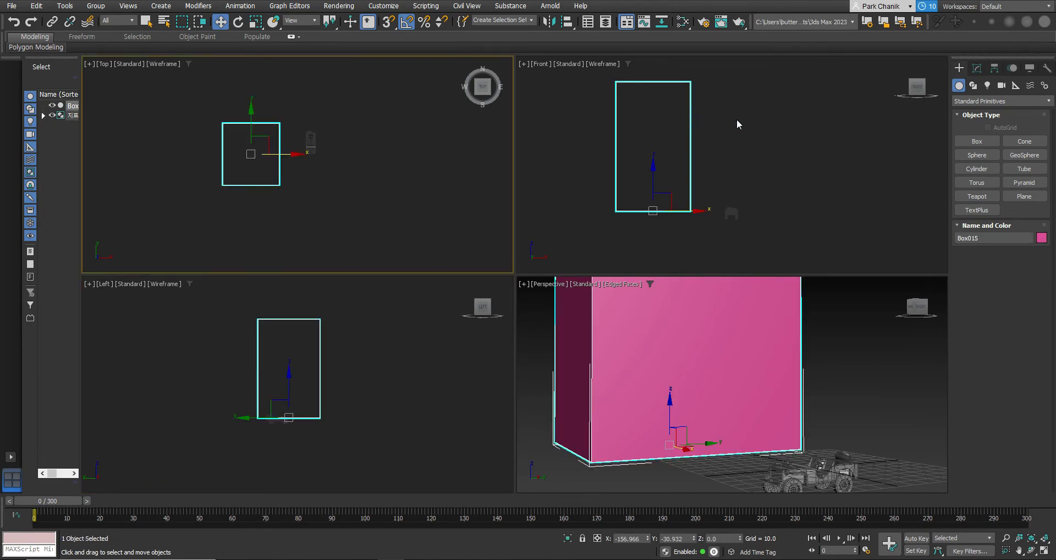
click(977, 68)
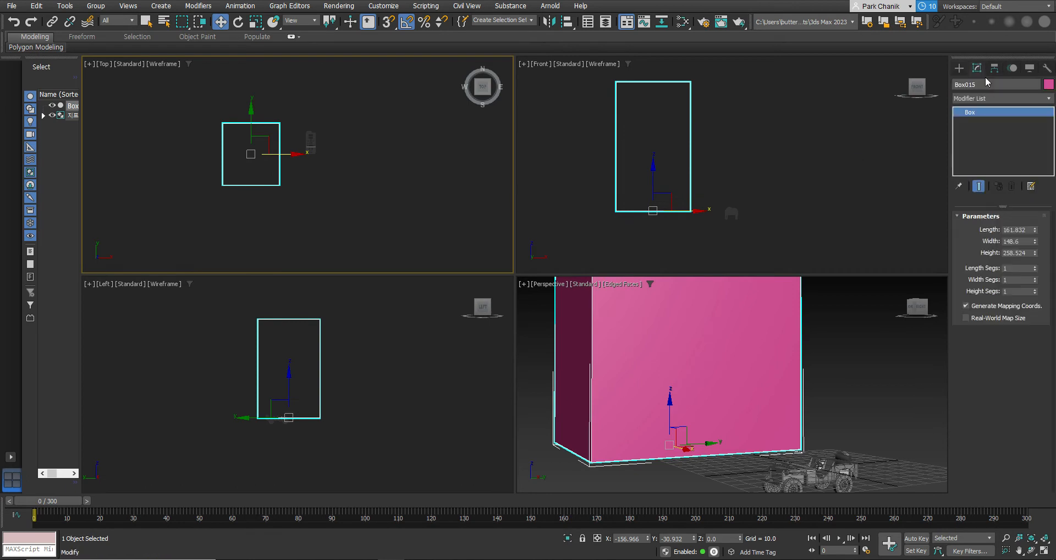
drag(1038, 254, 1040, 268)
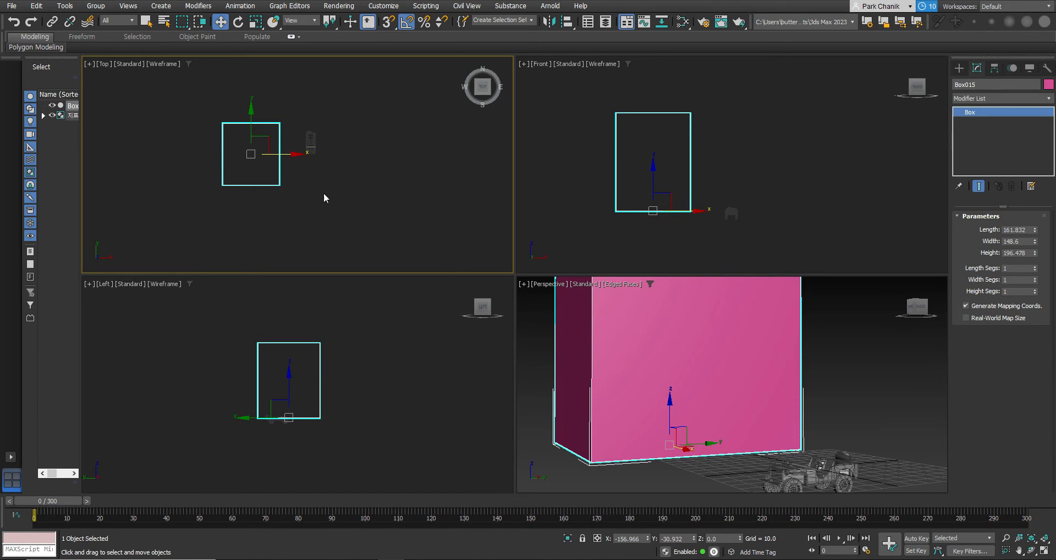
drag(296, 159, 279, 155)
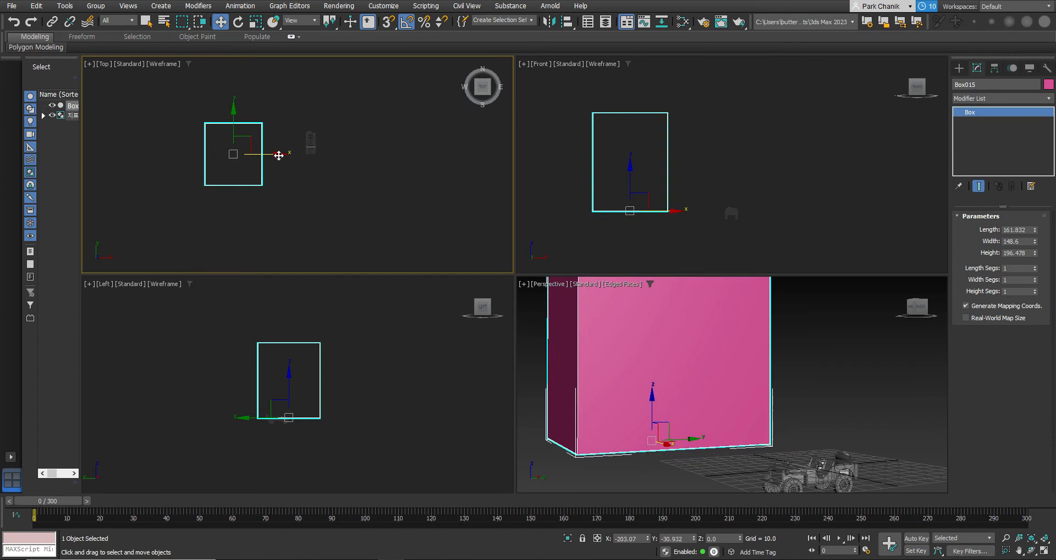
Step: Copy the box along the Y axis to about Y -229 and raise the copy's height to about 286.9
mouse_move(236, 112)
shift+mouse_down()
mouse_move(242, 200)
mouse_move(241, 184)
shift+mouse_up()
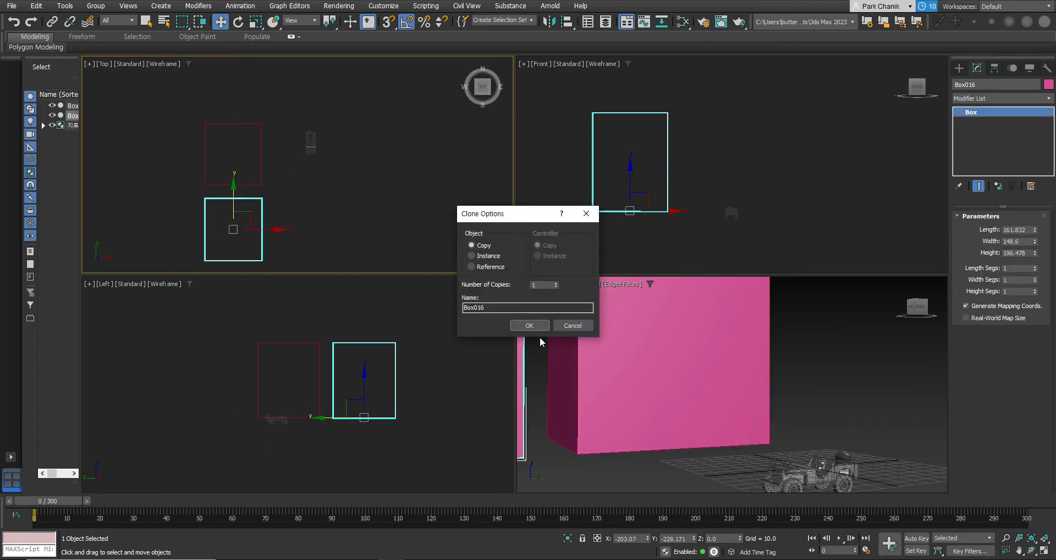
click(529, 326)
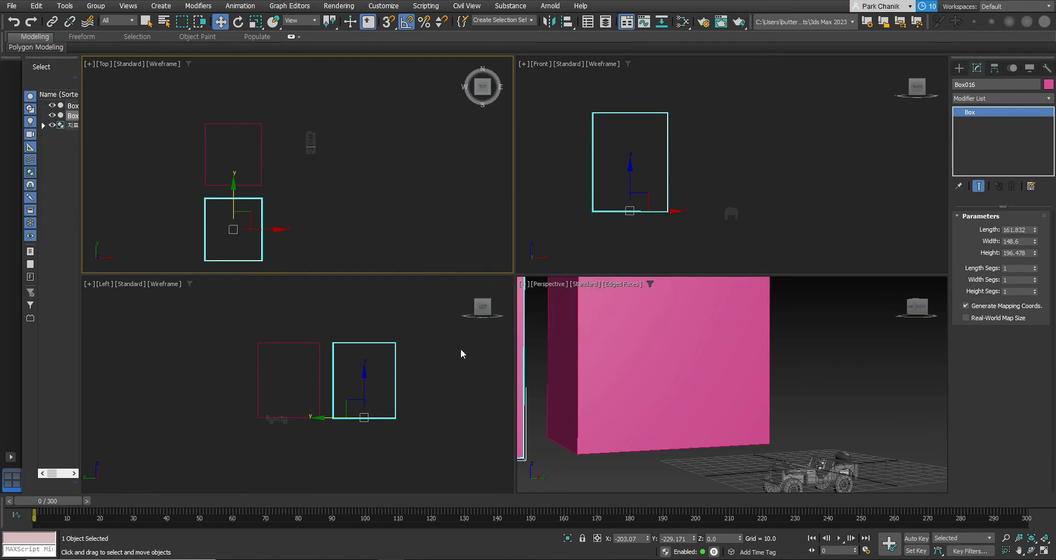
drag(1039, 256, 1032, 228)
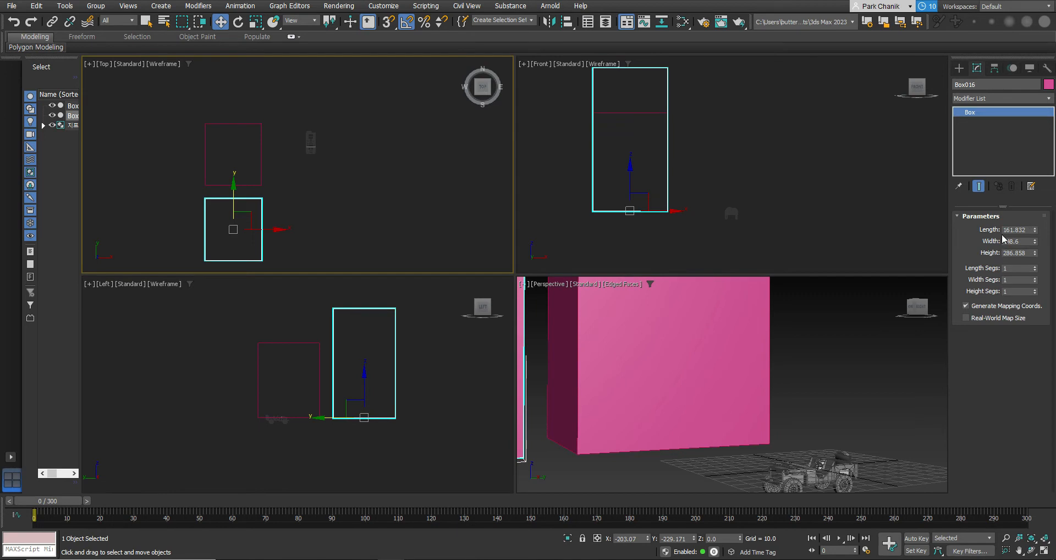
Step: Copy the taller box farther along the negative Y direction to about Y -425.5
middle_drag(323, 217, 348, 176)
scroll(345, 219, down, 3)
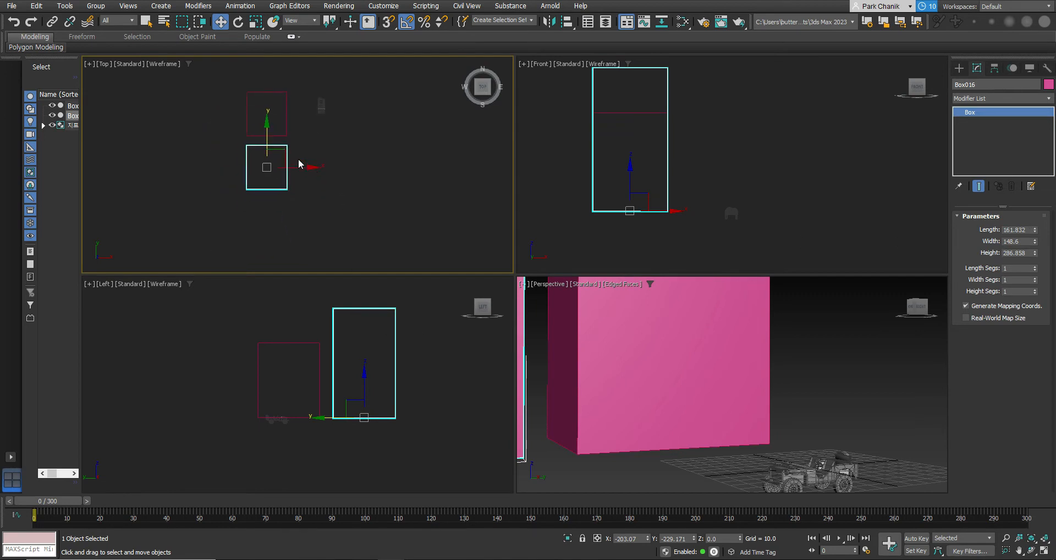
shift+drag(285, 149, 288, 209)
click(558, 327)
shift+drag(268, 132, 270, 183)
click(521, 325)
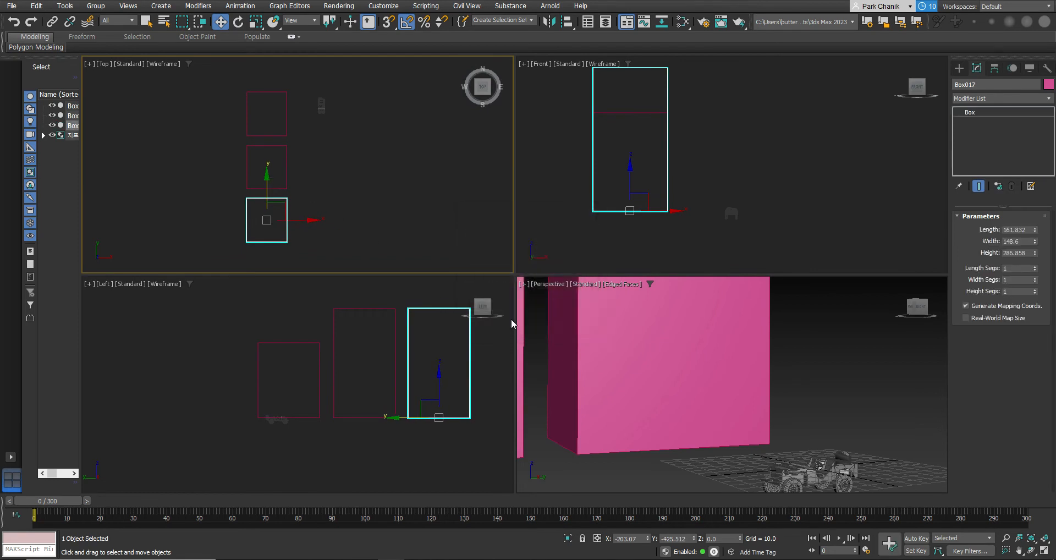
Step: Convert the newest box to Editable Poly and narrow it by moving its negative-X side vertices inward to about X -252.5
right_click(287, 226)
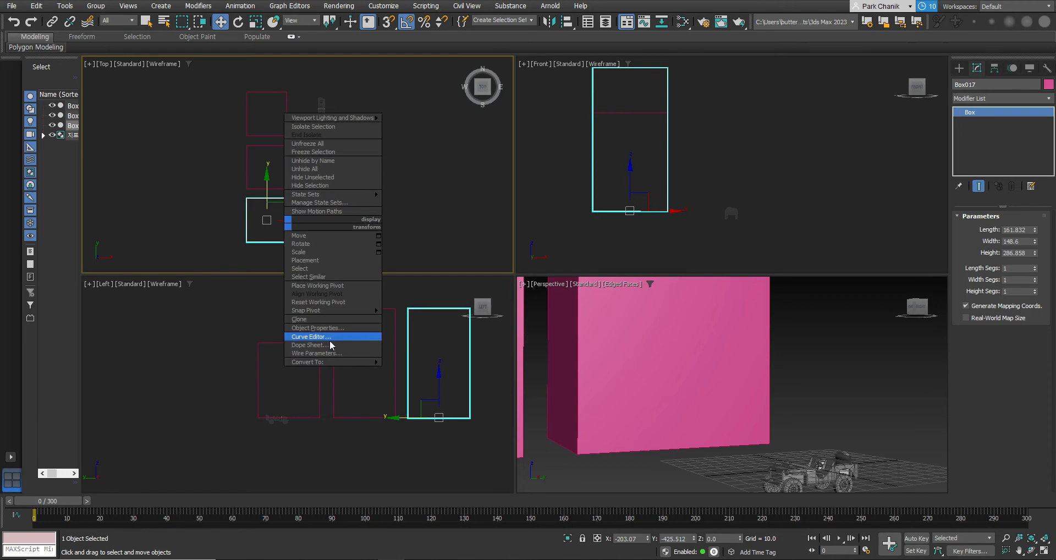
mouse_move(335, 363)
click(421, 370)
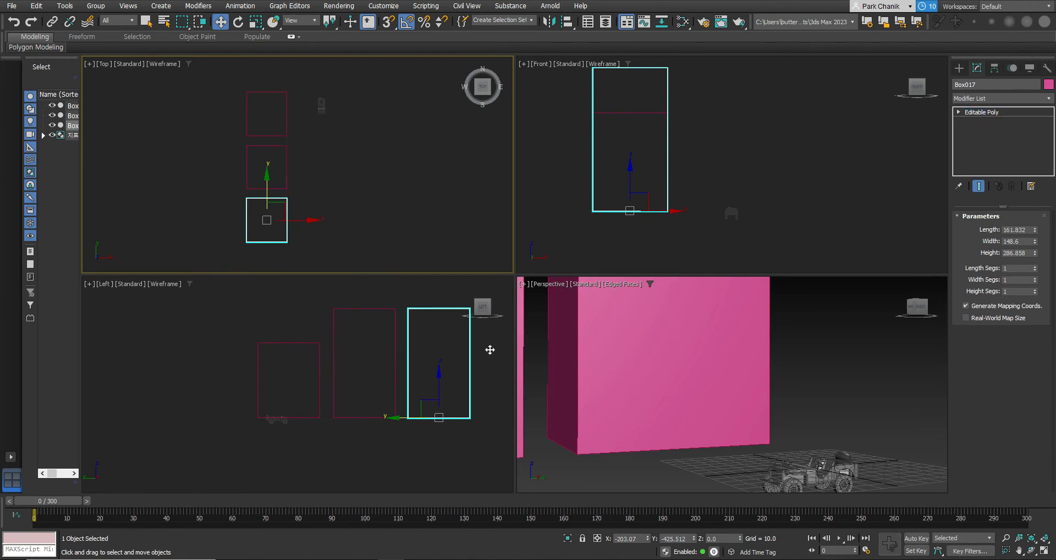
click(973, 230)
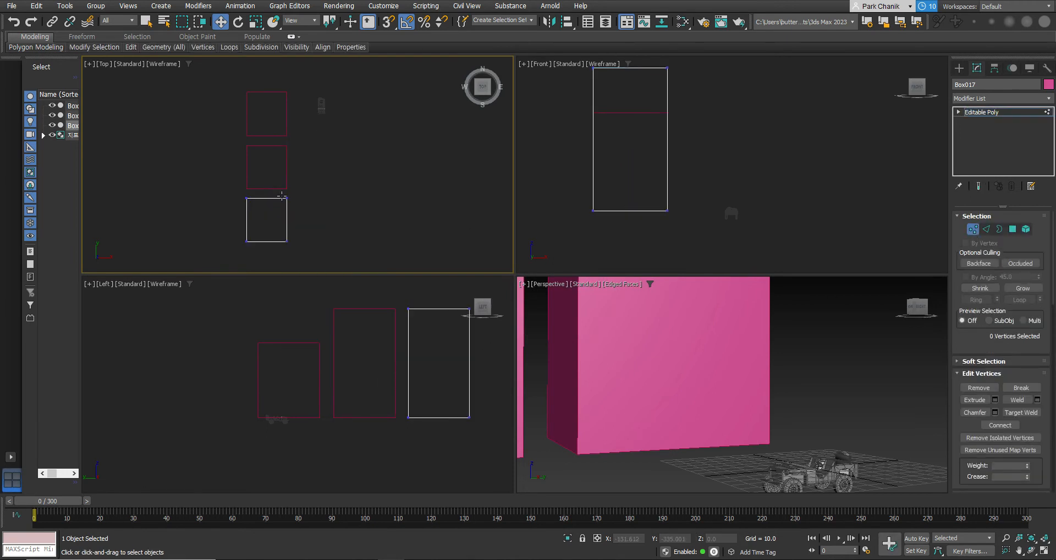
drag(223, 196, 287, 221)
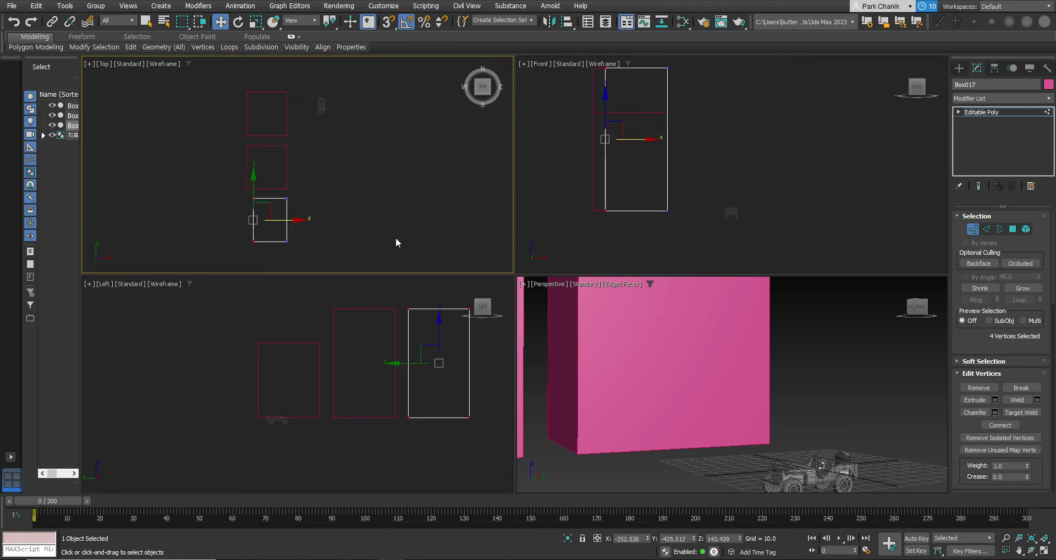
Step: Lower the editable box's top vertices to about Z 248.8 and leave vertex editing
drag(381, 292, 487, 328)
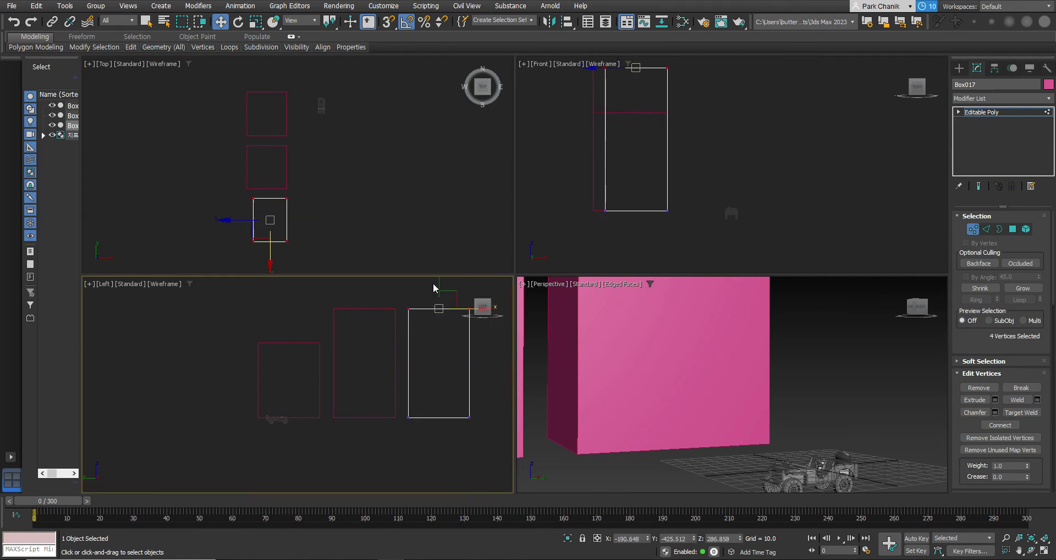
drag(440, 284, 441, 298)
middle_drag(341, 180, 354, 146)
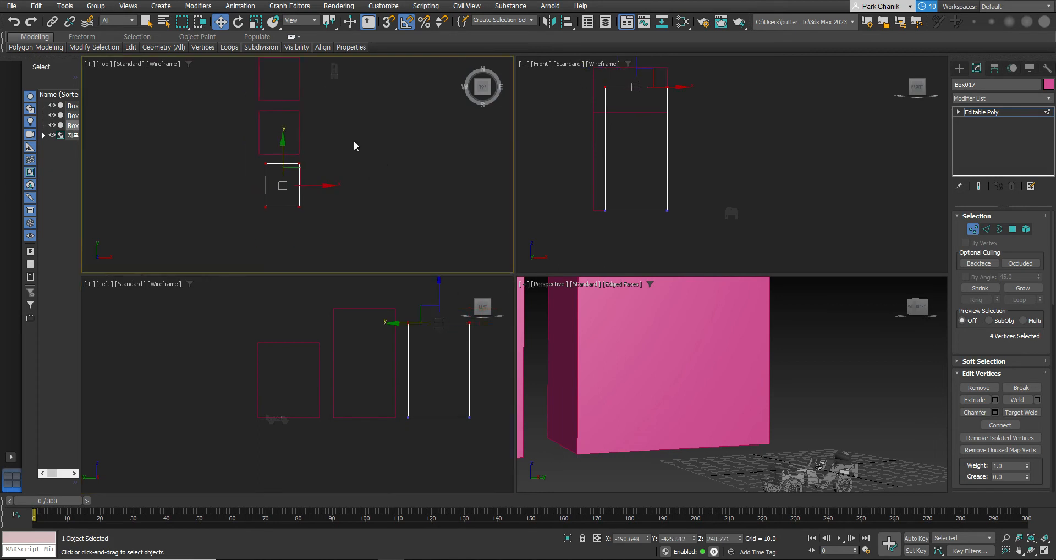
click(958, 68)
Step: Select the editable box's outer vertical corner edge on the jeep side and set its chamfer to amount 70.342 with 2 segments
middle_drag(407, 201, 417, 227)
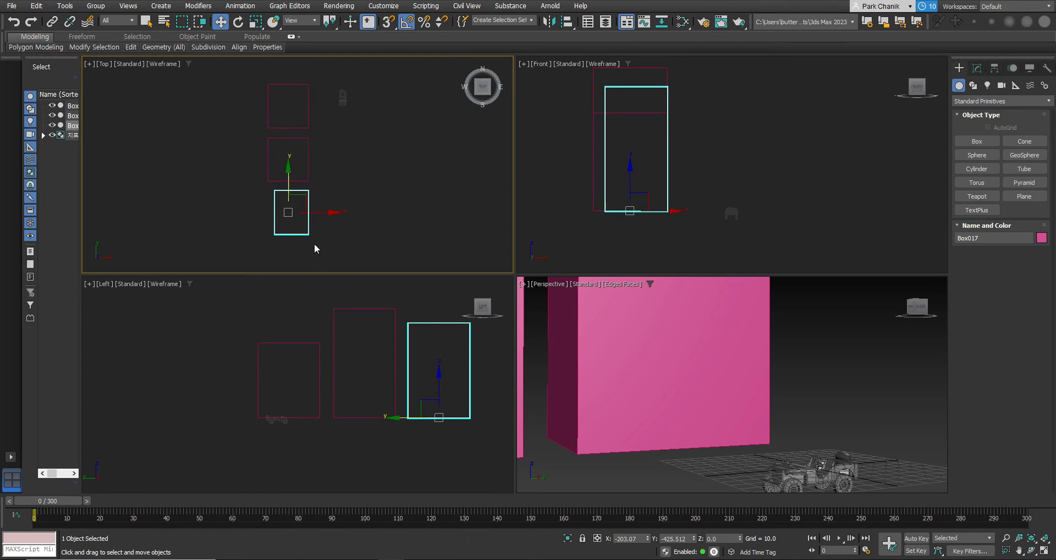
scroll(626, 371, down, 3)
middle_drag(623, 370, 814, 406)
middle_drag(584, 394, 607, 404)
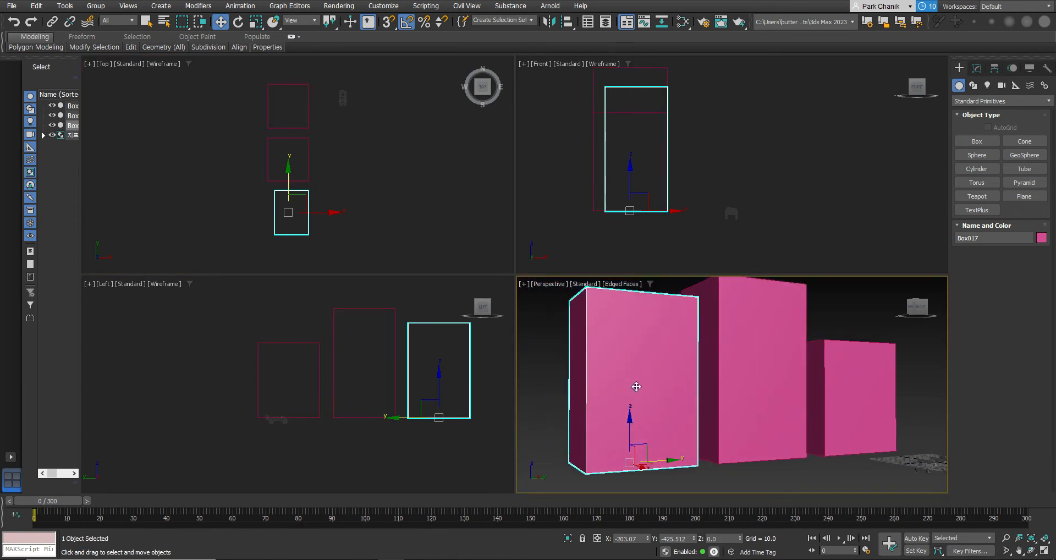
right_click(602, 387)
click(589, 414)
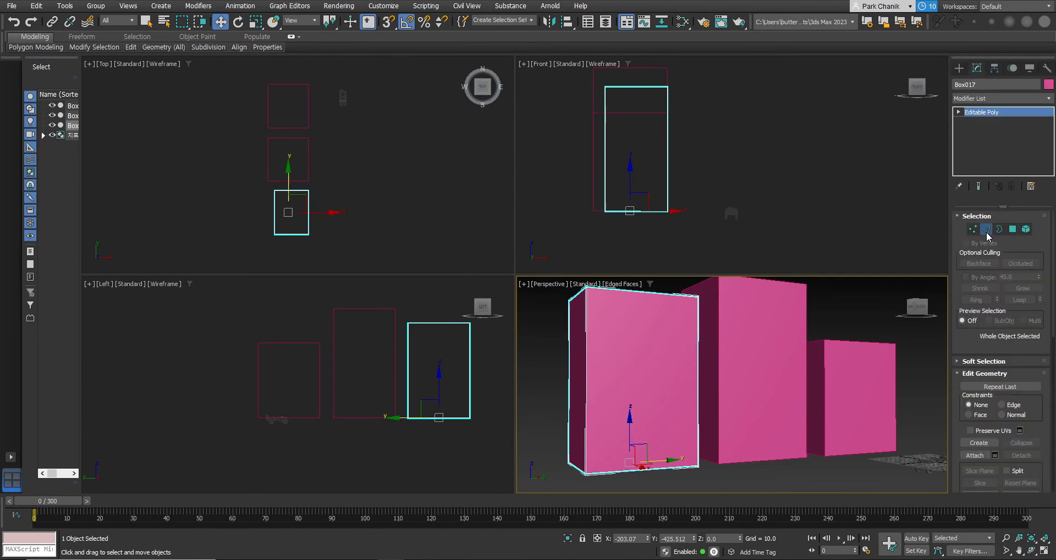
click(986, 228)
click(588, 392)
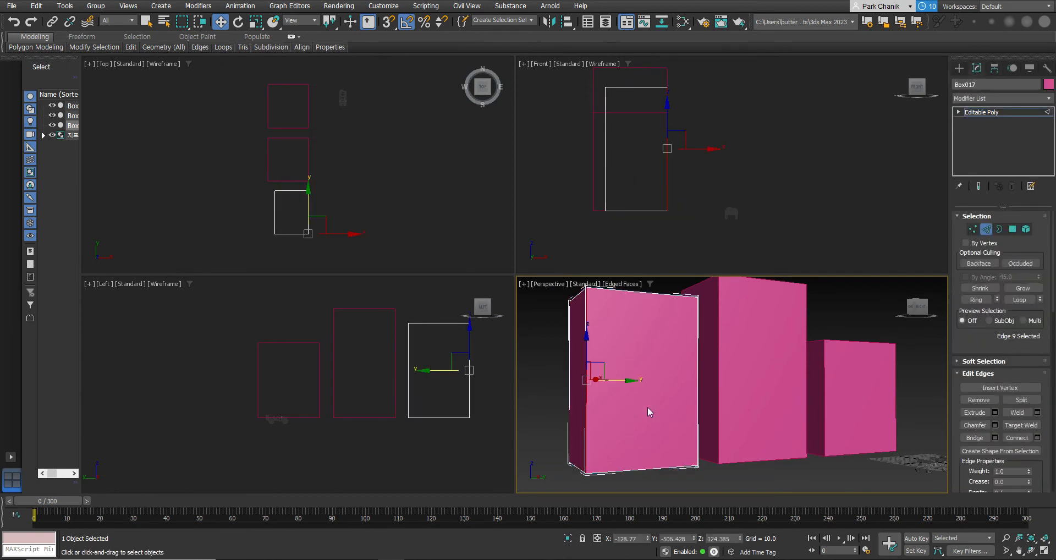
click(995, 426)
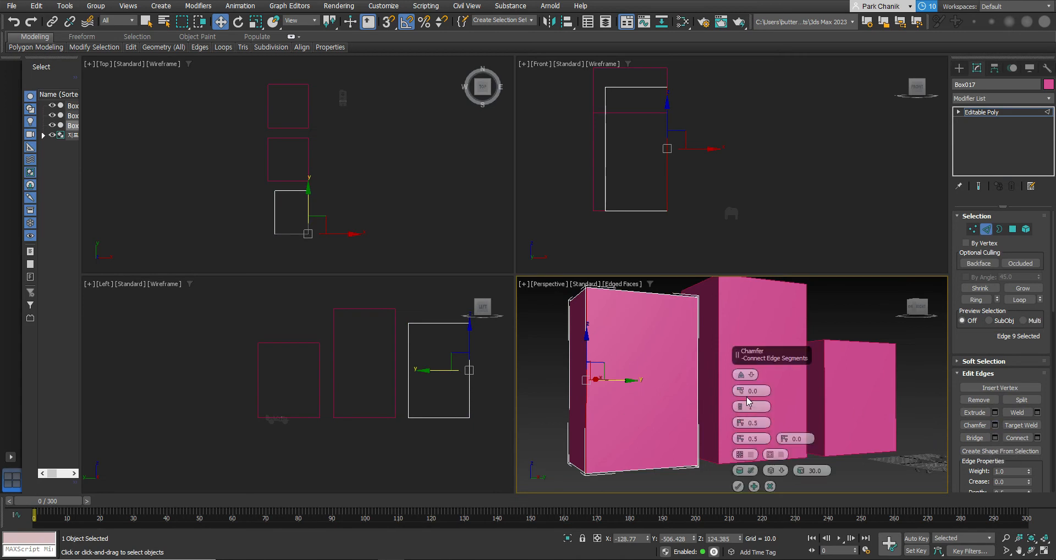
drag(740, 391, 732, 220)
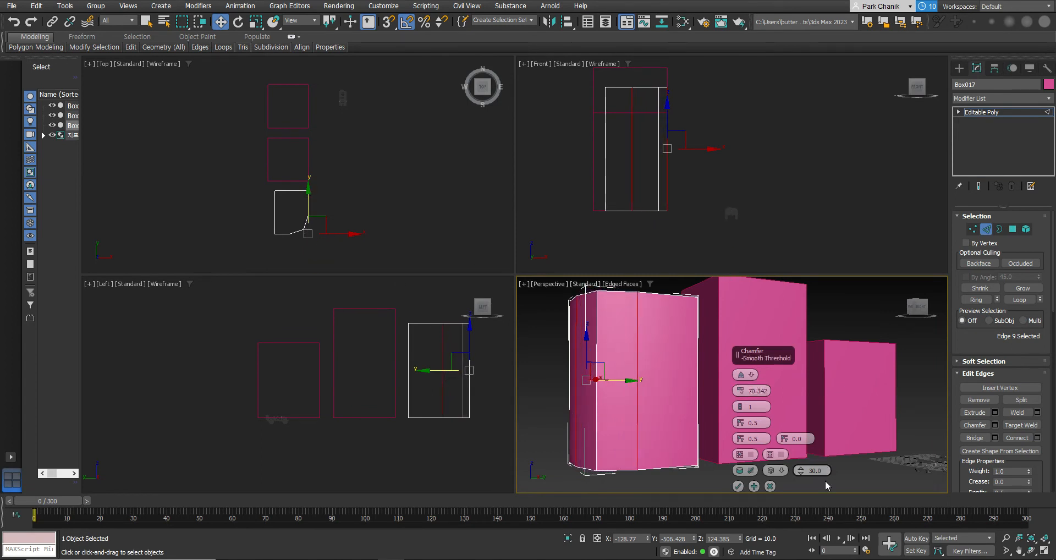
click(741, 404)
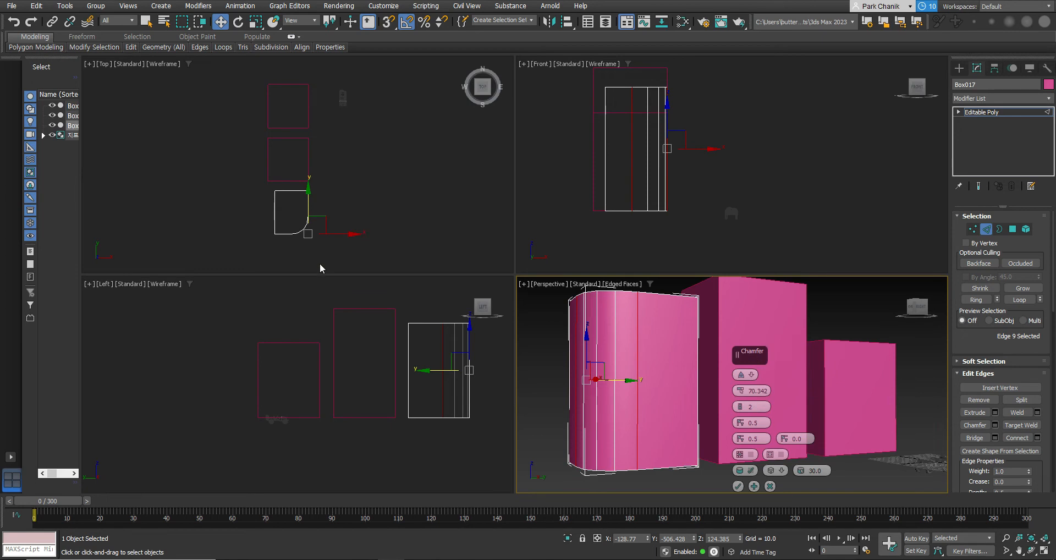
Step: Reselect the outer vertical corner edge and apply the 70.342 chamfer with 2 segments
click(394, 190)
click(405, 192)
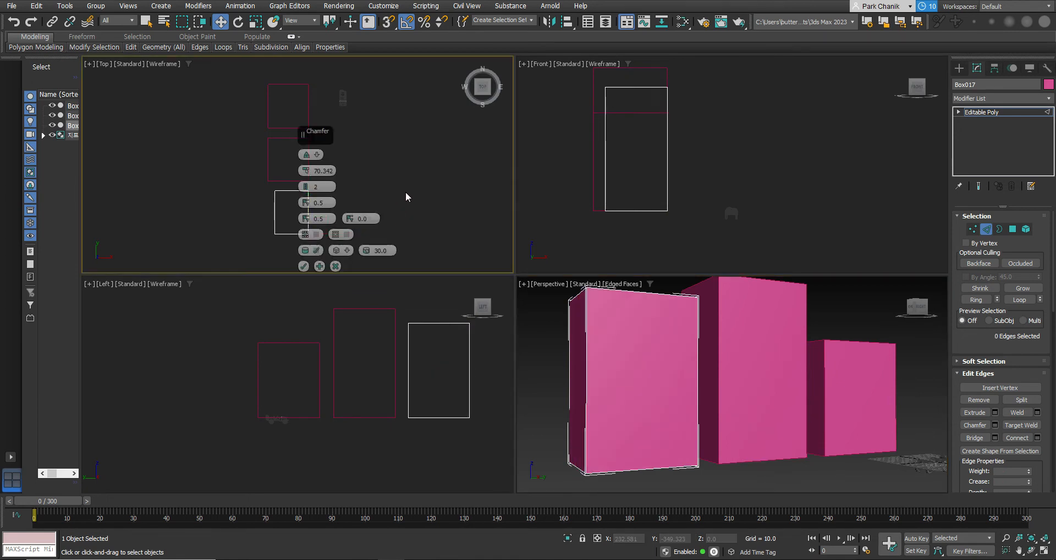
click(304, 266)
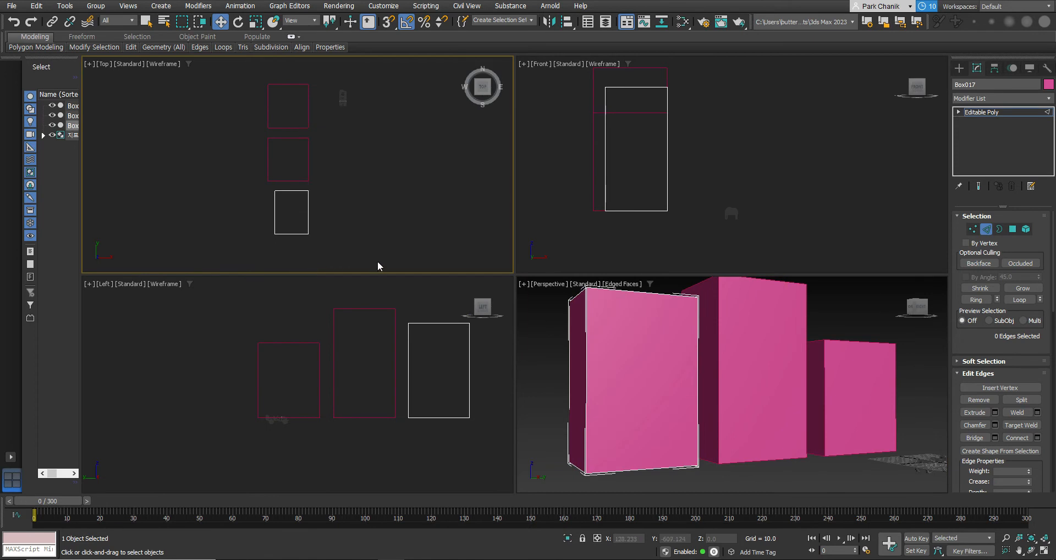
click(588, 388)
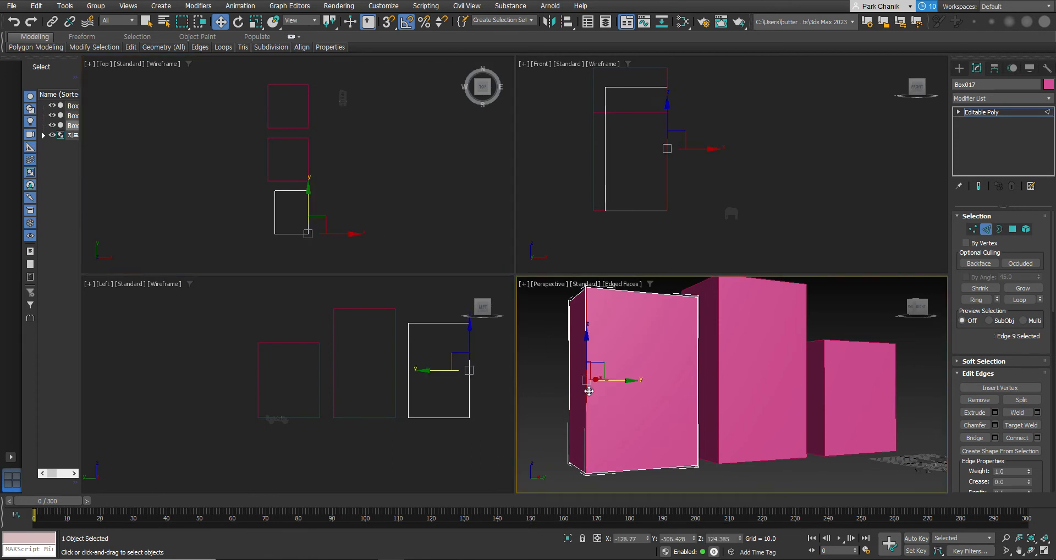
click(994, 424)
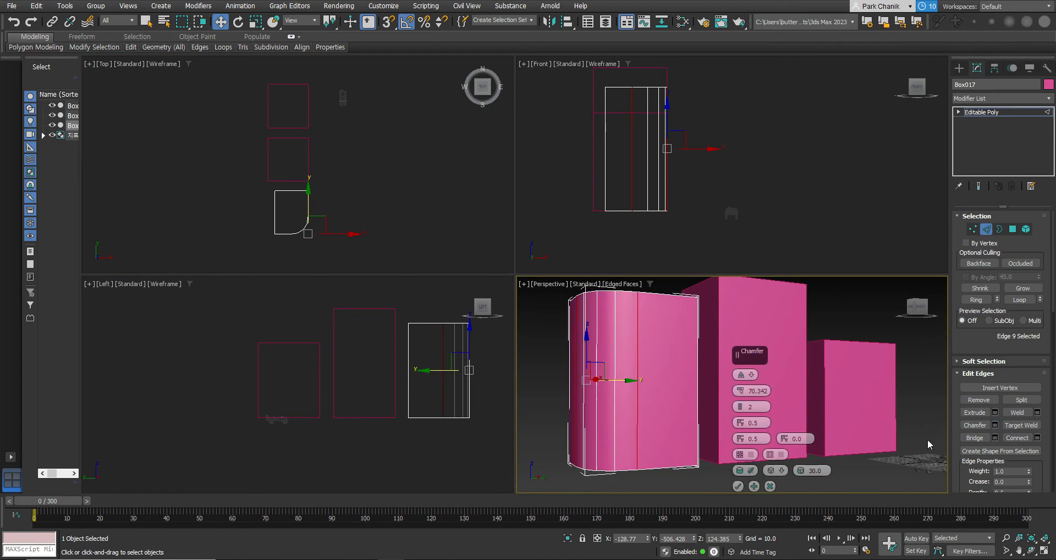
click(739, 486)
click(446, 219)
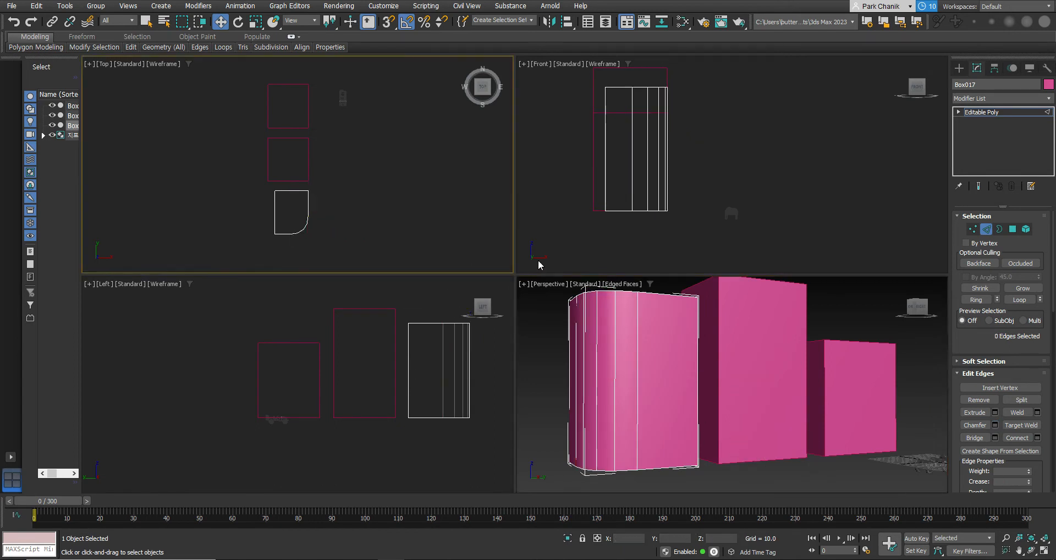
Step: Leave edge editing and copy all three boxes along the negative X direction, beside the originals
scroll(417, 192, down, 2)
drag(318, 142, 352, 222)
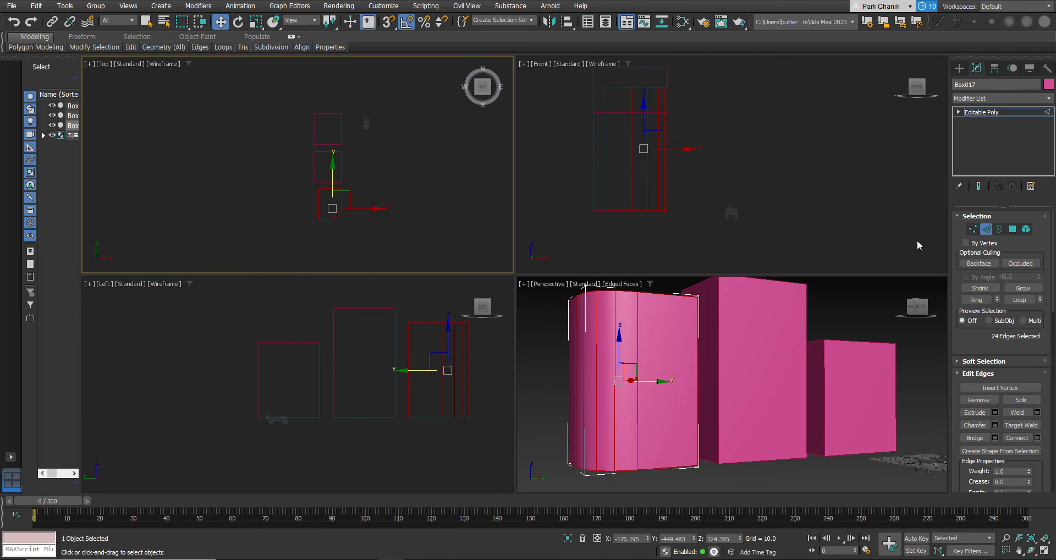
click(958, 68)
drag(245, 89, 358, 216)
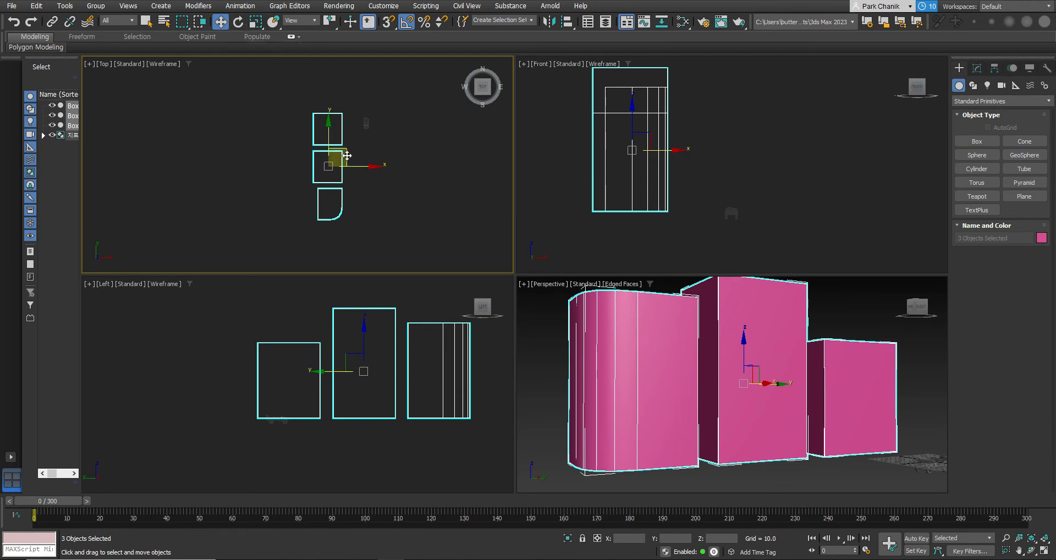
shift+drag(347, 155, 308, 157)
key(Return)
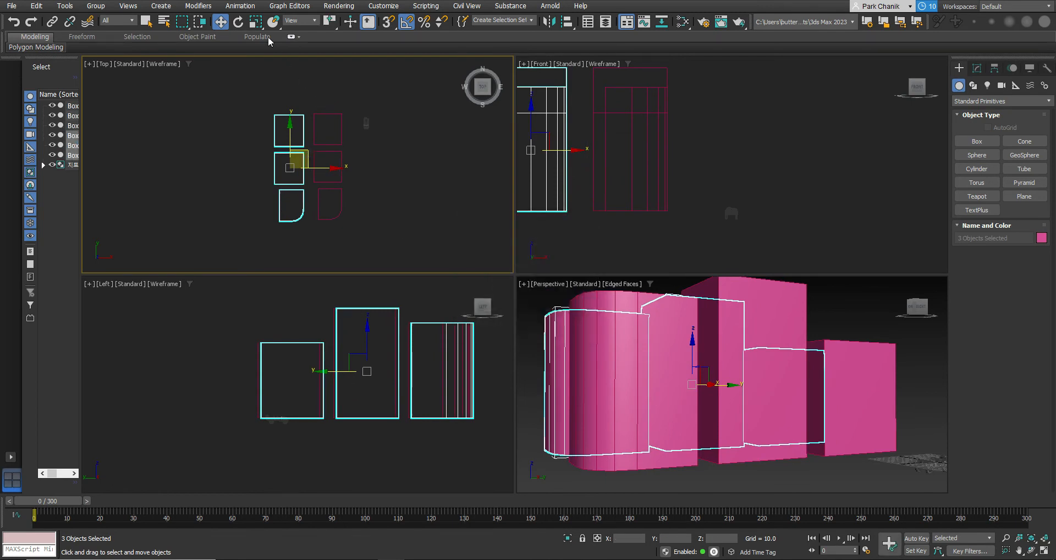
Step: Rotate the three copied boxes a quarter turn clockwise in plan and move them down to the rounded box's row
click(238, 22)
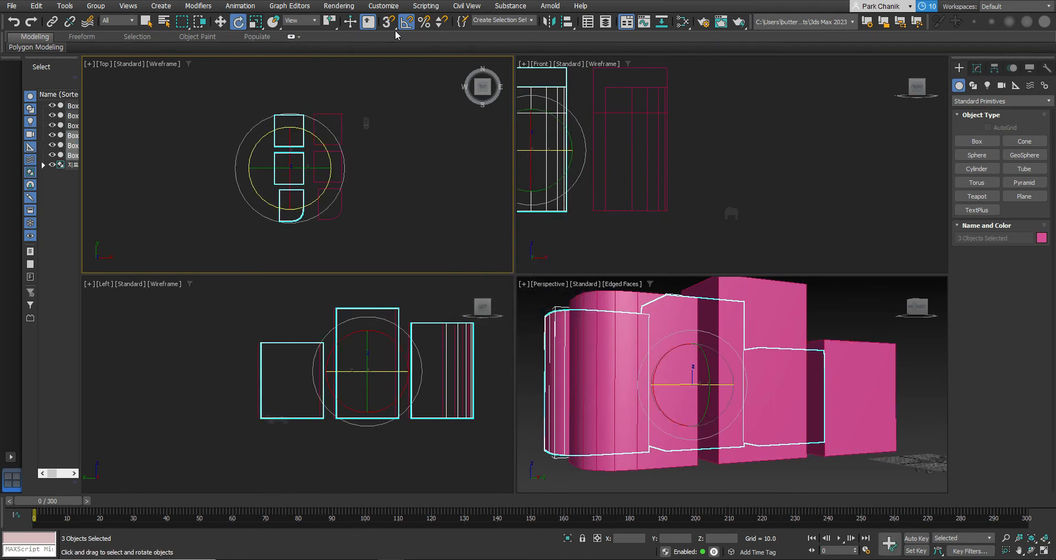
drag(332, 157, 352, 200)
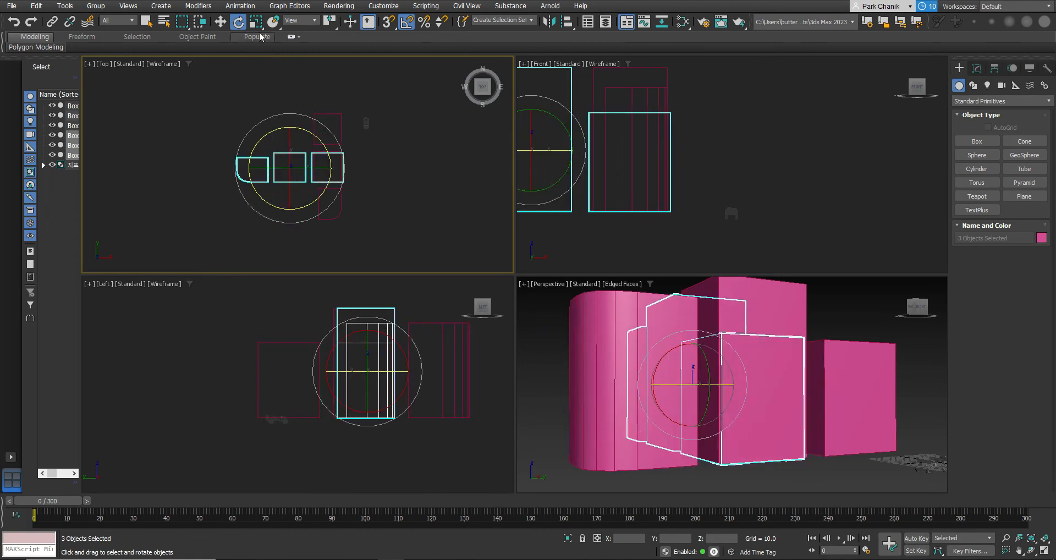
click(221, 22)
drag(309, 160, 312, 198)
Step: Shift the three rotated boxes along negative X to clear the rounded box and nudge them slightly in Y
click(397, 226)
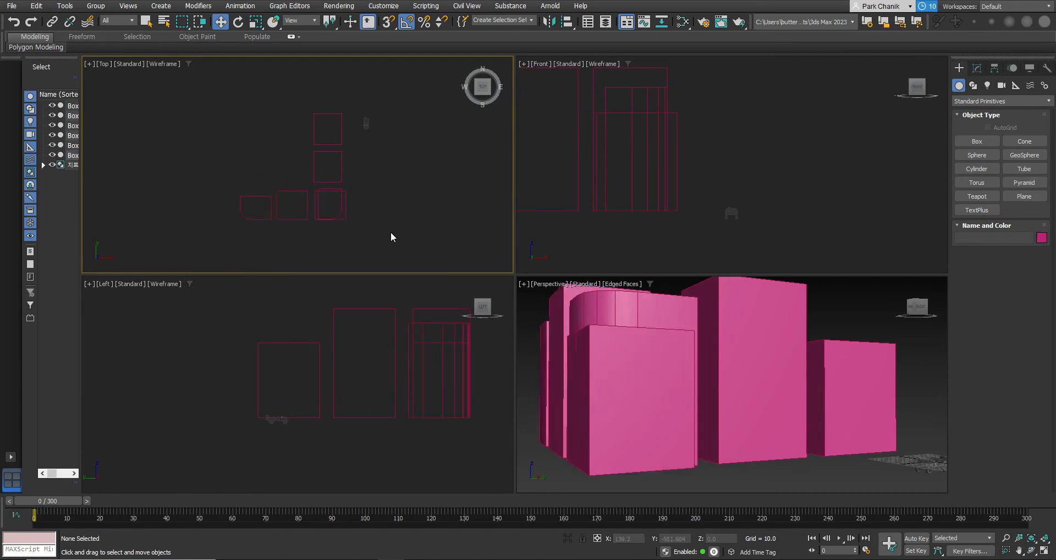
key(ctrl+z)
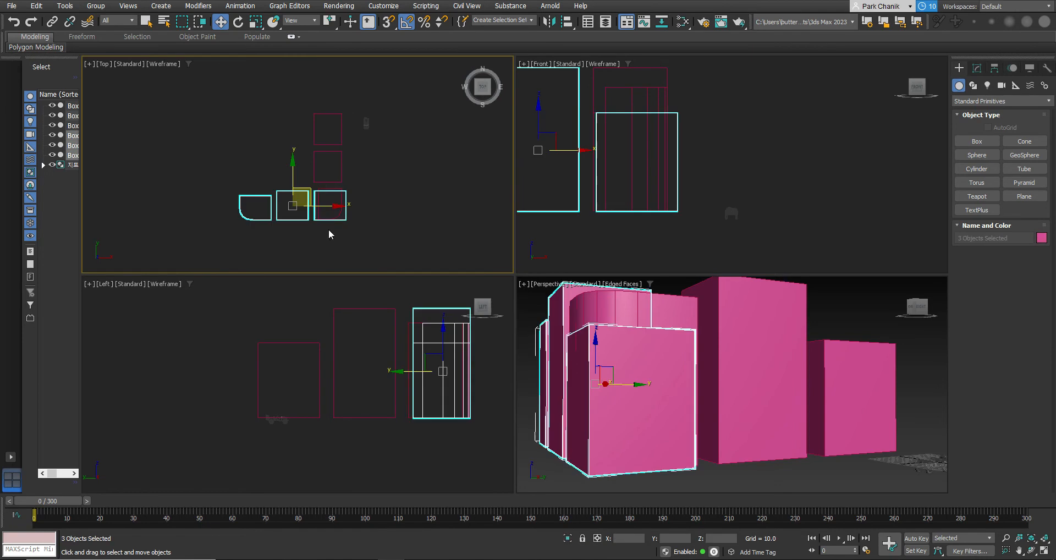
drag(337, 205, 301, 205)
middle_drag(399, 232, 395, 196)
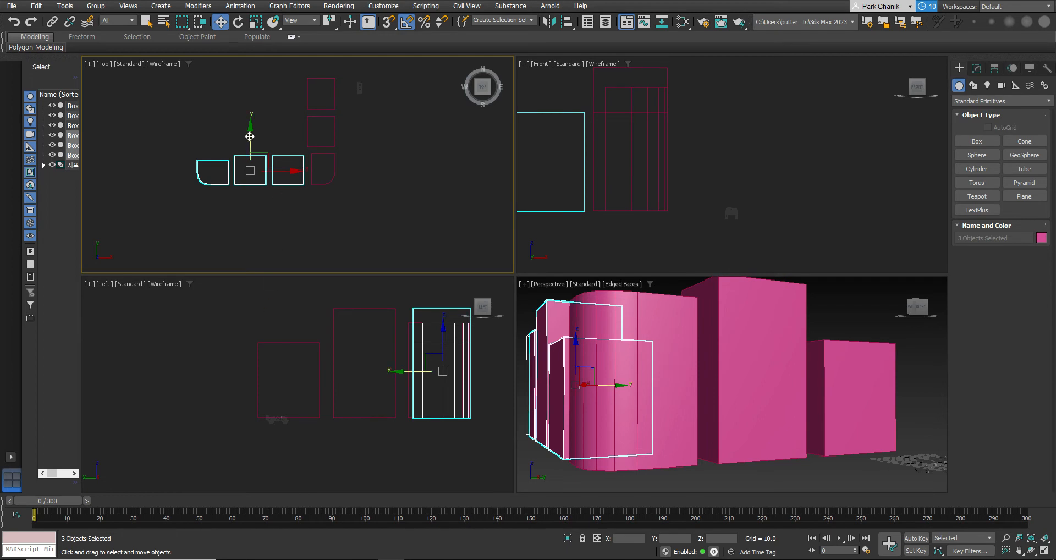
drag(250, 135, 250, 133)
Step: Copy the row's two square boxes along negative Y into a new row, and copy that pair along negative X
drag(283, 184, 257, 177)
shift+drag(271, 140, 288, 204)
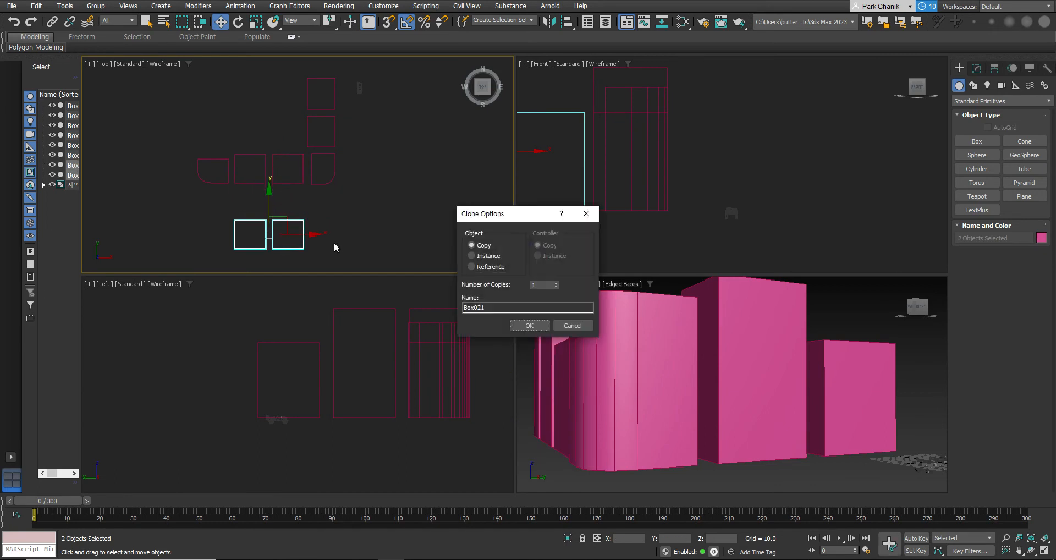
click(521, 329)
mouse_move(321, 242)
mouse_down()
mouse_move(350, 242)
mouse_move(238, 233)
mouse_up()
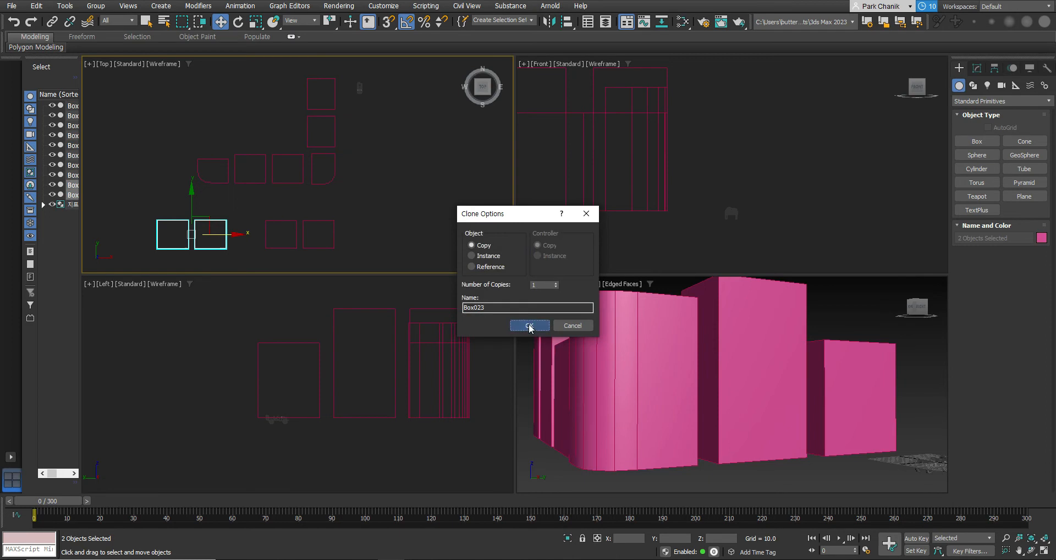
click(527, 326)
middle_drag(400, 235, 398, 186)
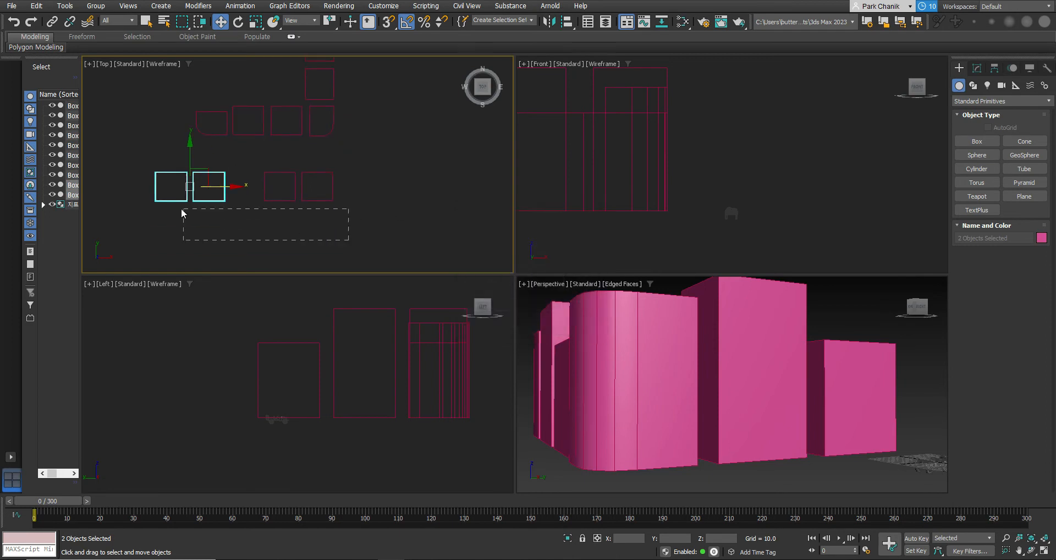
drag(226, 221, 158, 188)
shift+drag(245, 163, 244, 226)
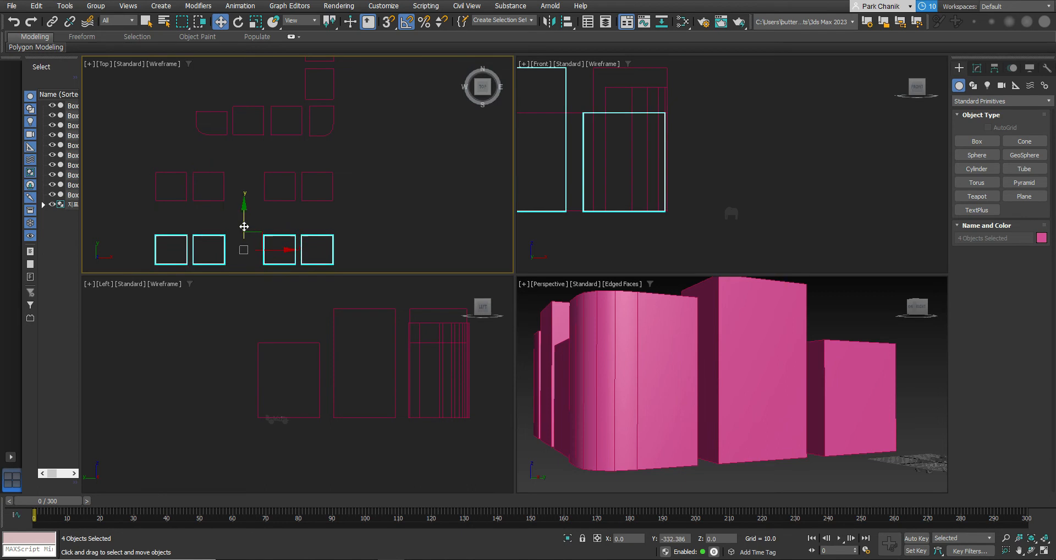
shift+drag(244, 226, 244, 224)
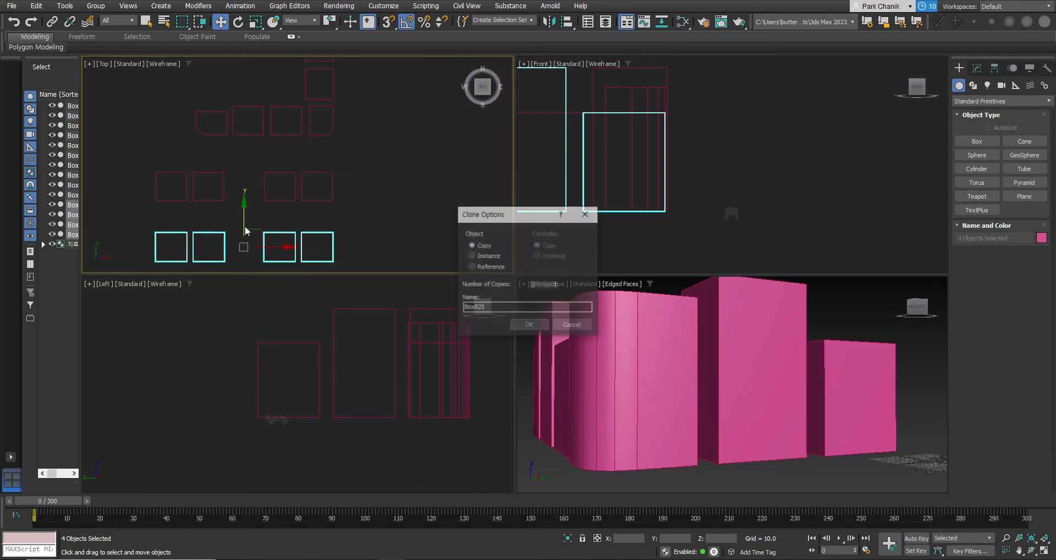
click(570, 325)
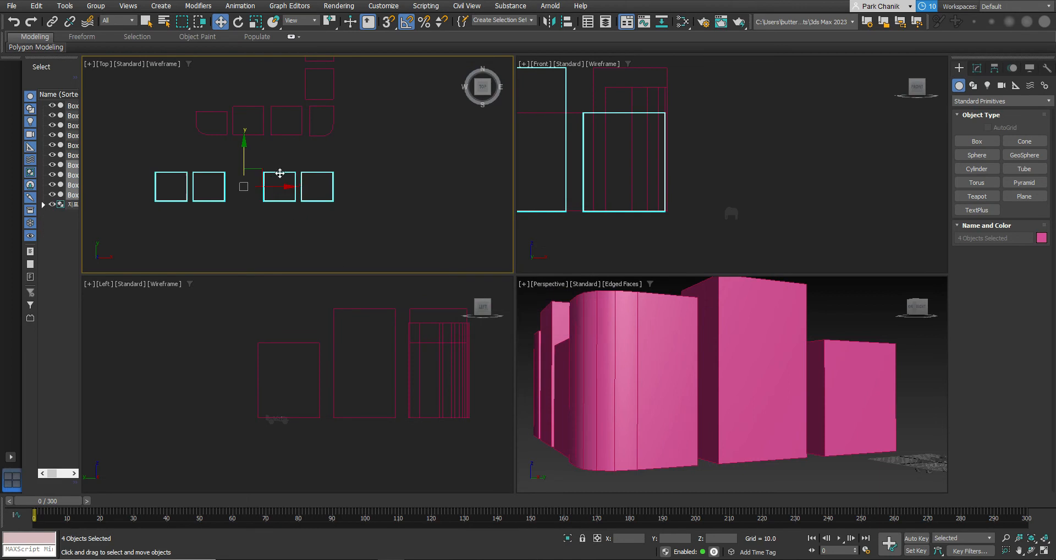
Step: Copy the lower row's two boxes nearest the jeep along negative Y and rotate the copies a quarter turn in plan
mouse_move(357, 223)
mouse_down()
mouse_move(275, 199)
mouse_move(310, 182)
mouse_move(309, 213)
mouse_up()
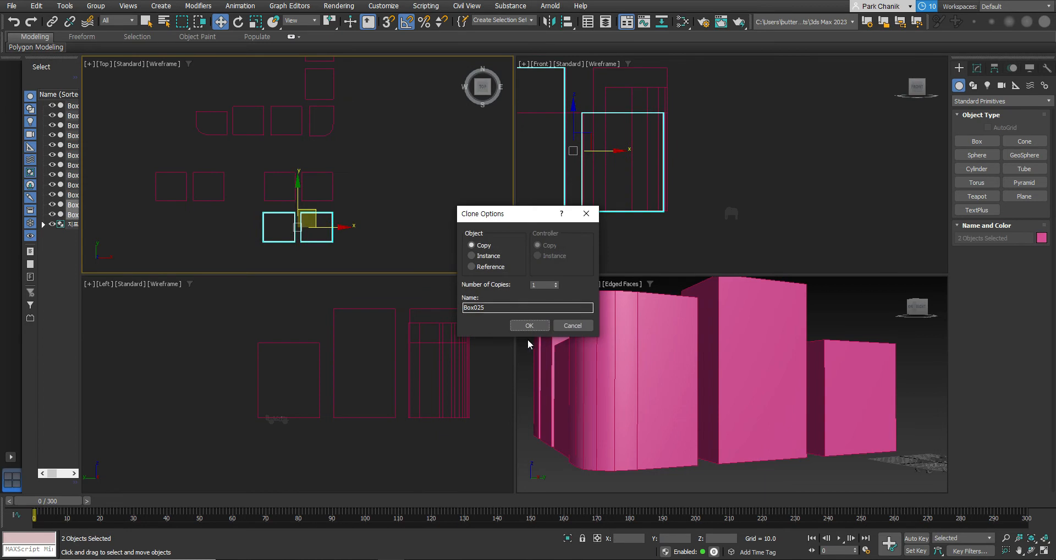
click(527, 327)
key(e)
drag(340, 218, 312, 168)
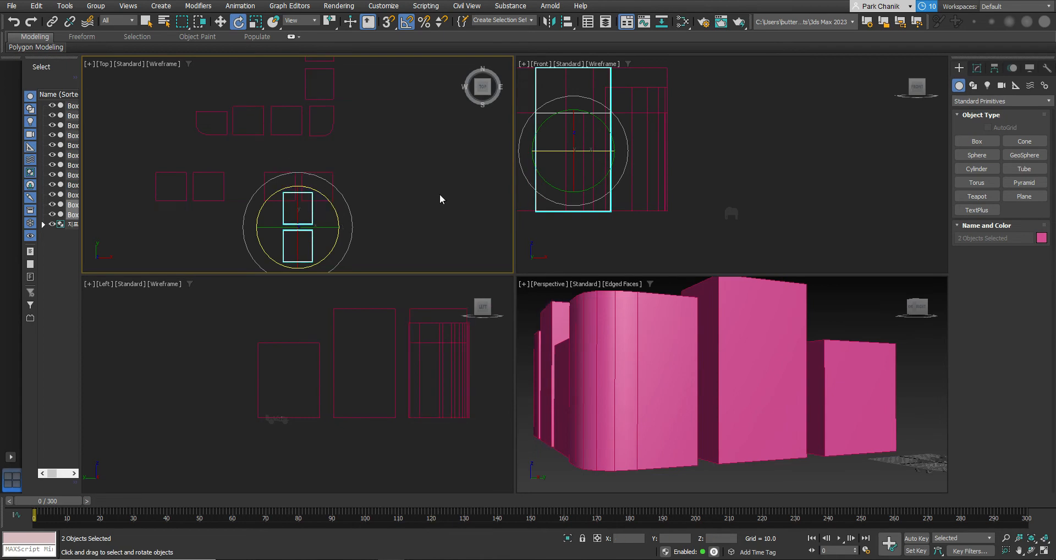
Step: Move the two rotated boxes to line up directly below the inner box of the pair they were copied from
middle_drag(439, 192, 441, 159)
key(w)
drag(329, 185, 312, 199)
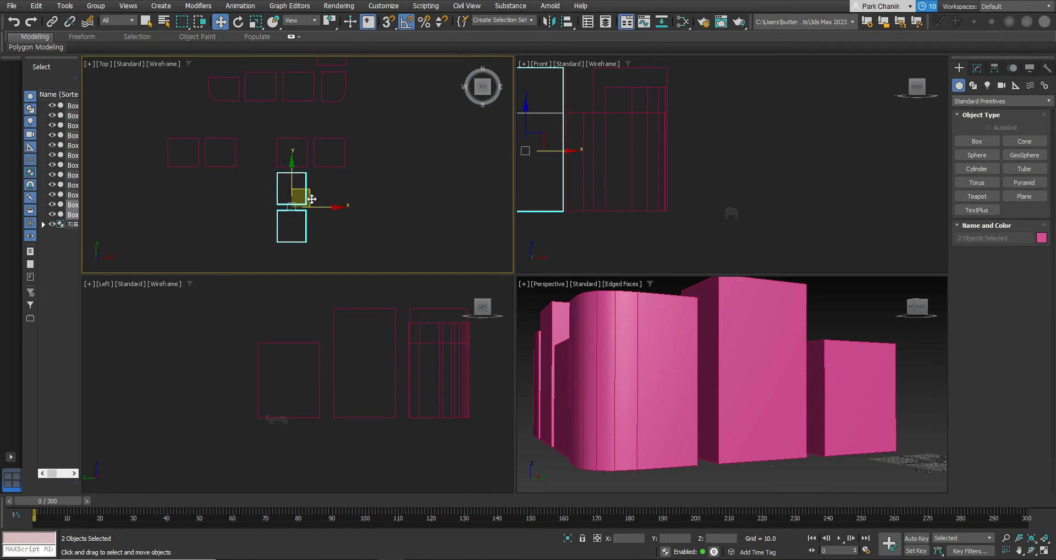
Step: Add the box above to the selection and copy the three-box column below the inner box of the neighbouring pair
click(261, 143)
drag(301, 233, 302, 234)
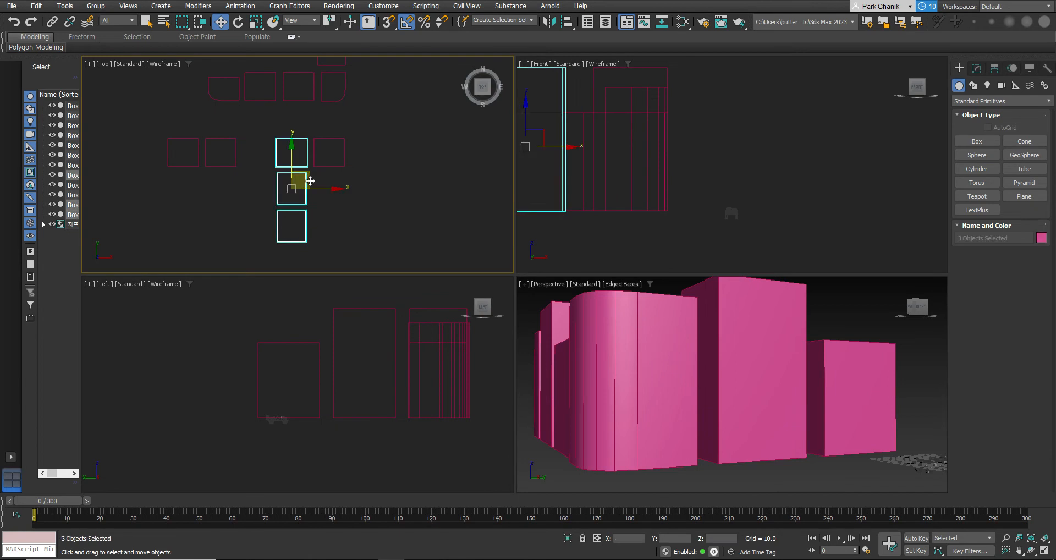
shift+drag(310, 174, 239, 209)
click(528, 325)
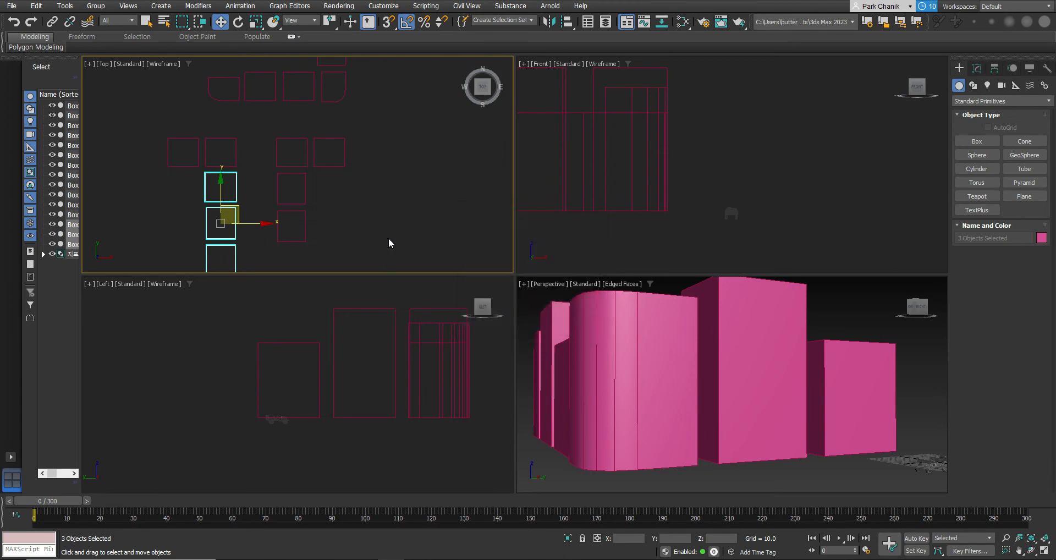
Step: Copy the two rotated boxes about 205 units along positive X, beneath the row's outermost box
scroll(374, 220, down, 2)
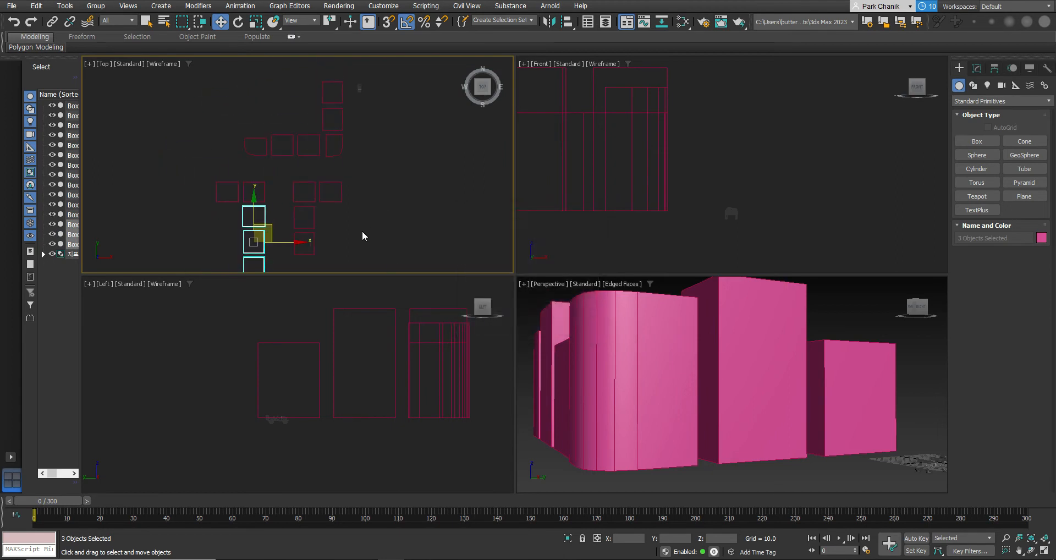
drag(332, 256, 291, 220)
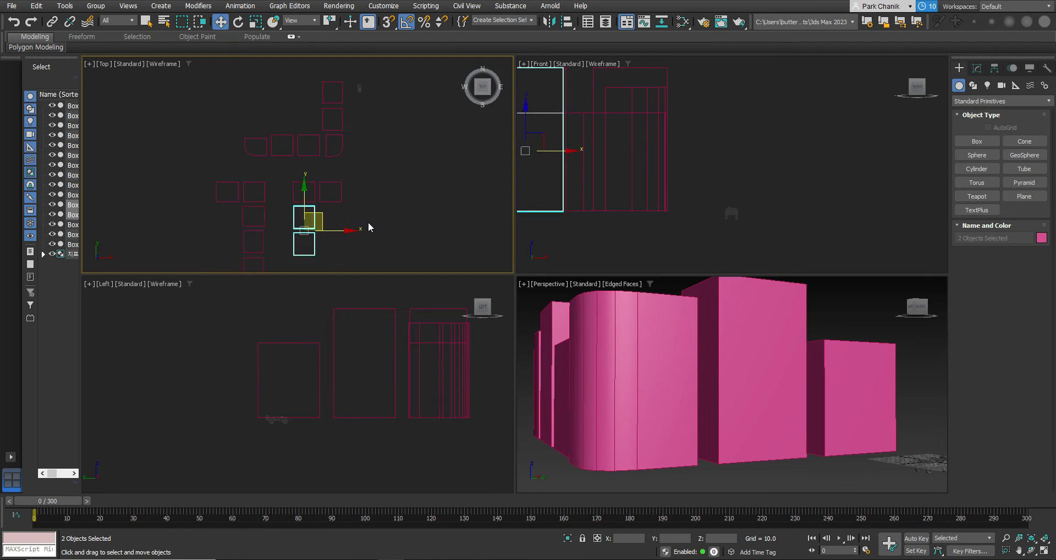
drag(345, 230, 371, 239)
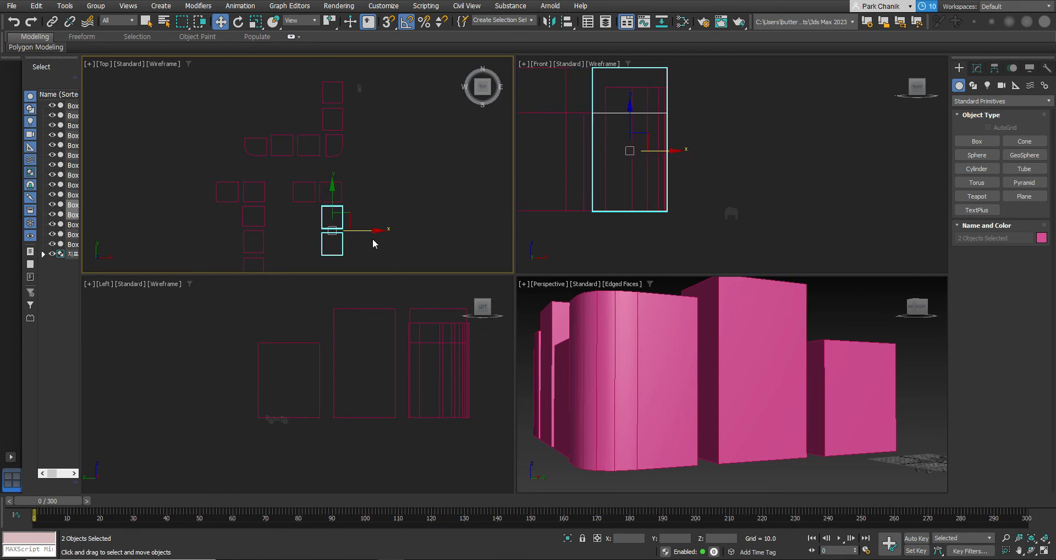
key(ctrl+z)
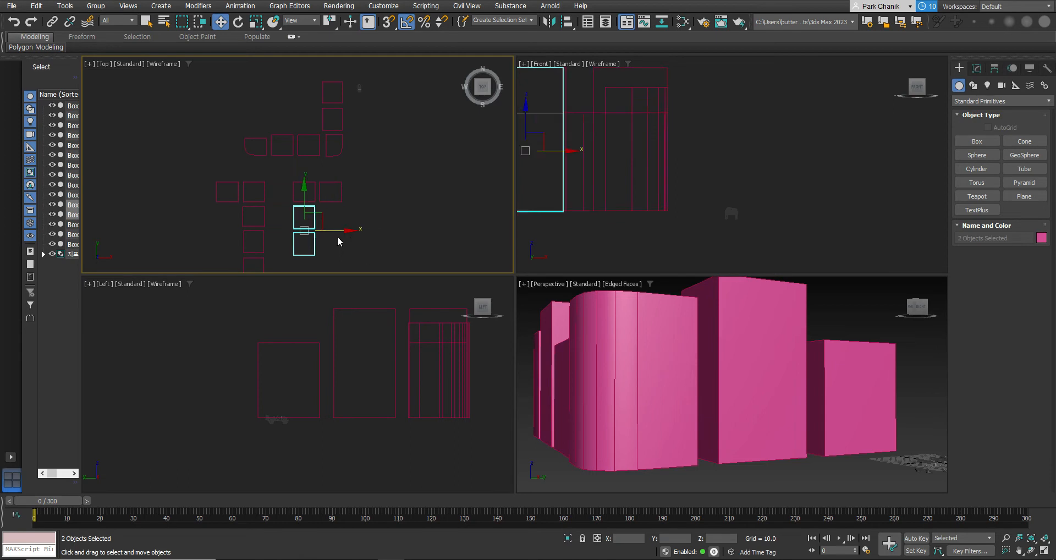
drag(340, 231, 369, 237)
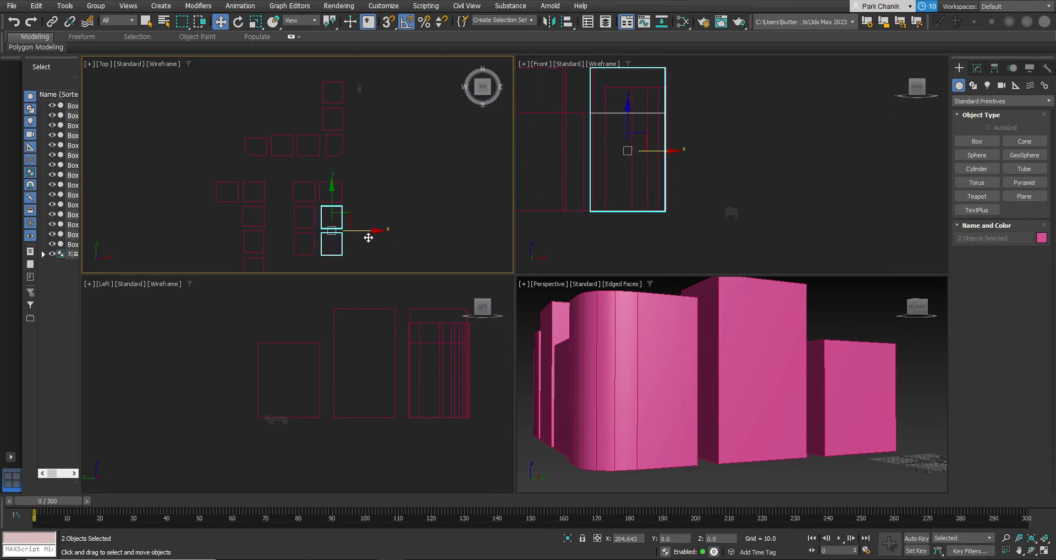
shift+drag(368, 240, 368, 240)
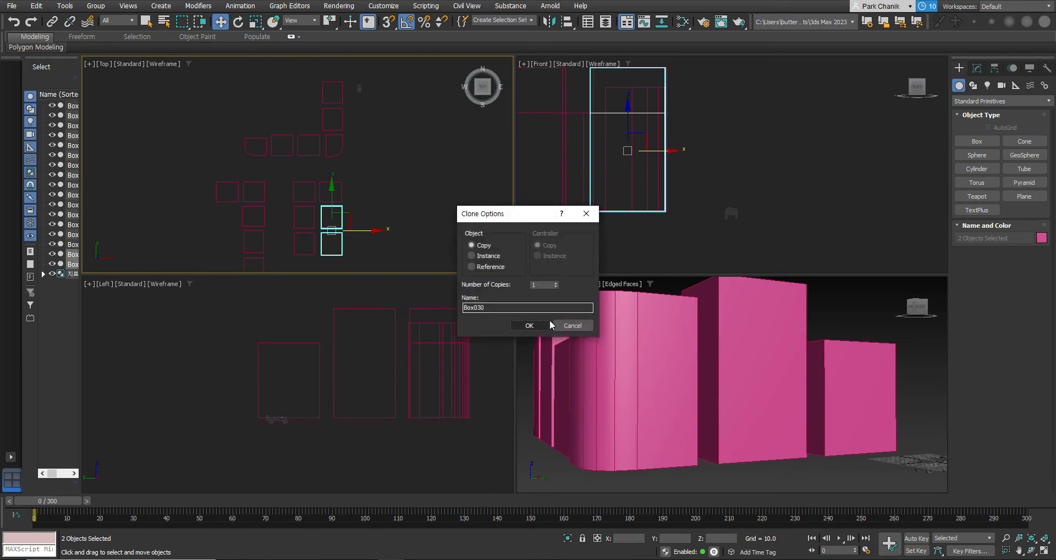
click(541, 328)
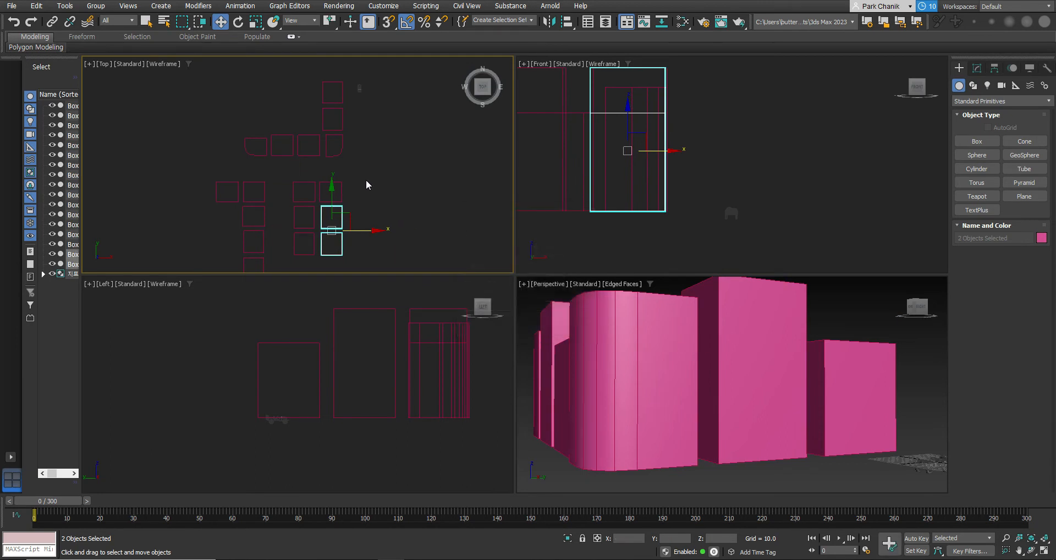
Step: Copy the three-box column to the far side of the jeep and repeat the copies along Y into one long column
drag(315, 250, 315, 250)
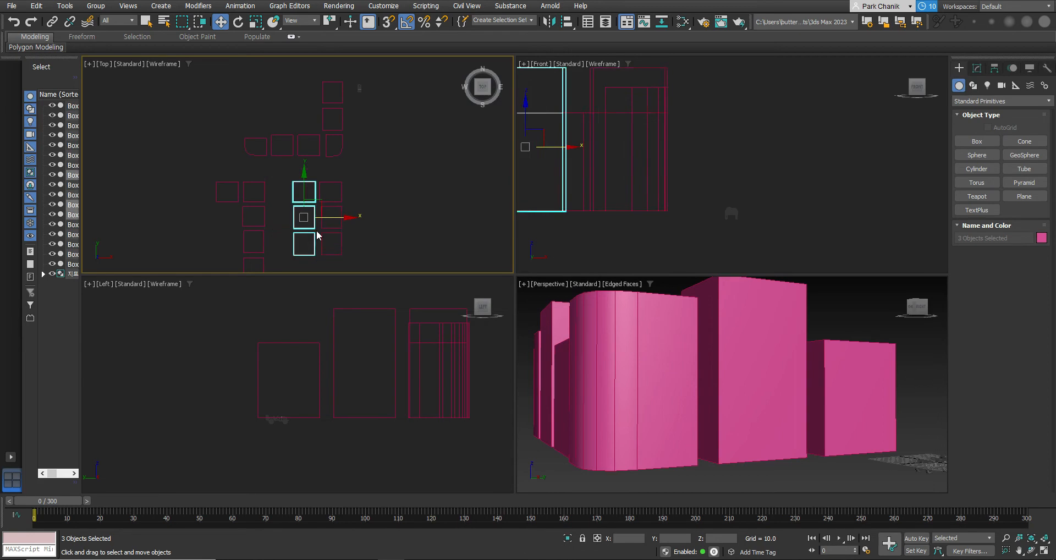
mouse_move(320, 209)
mouse_down()
mouse_move(382, 182)
mouse_move(405, 119)
mouse_move(389, 95)
mouse_move(409, 230)
mouse_up()
key(Return)
click(529, 326)
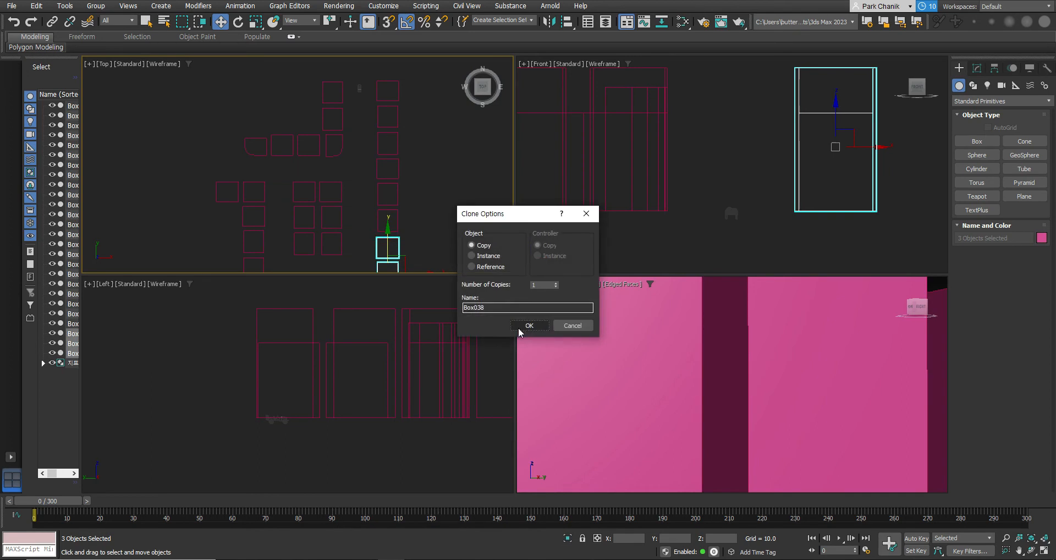
click(526, 328)
Step: Examine the building blocks and the streets between them from above in the perspective view
scroll(685, 377, down, 5)
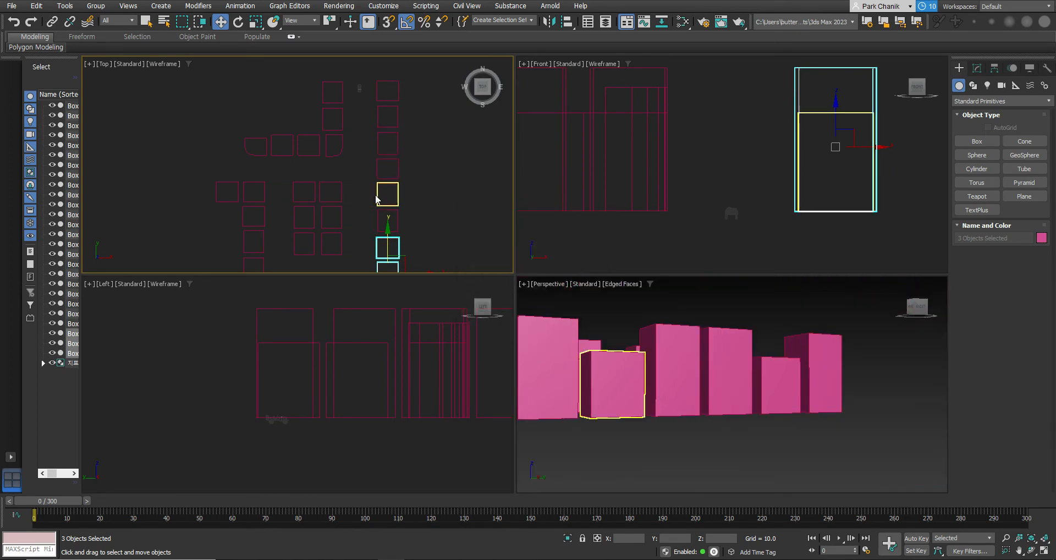
middle_drag(714, 408, 766, 441)
click(1032, 551)
drag(728, 434, 855, 438)
drag(640, 357, 737, 400)
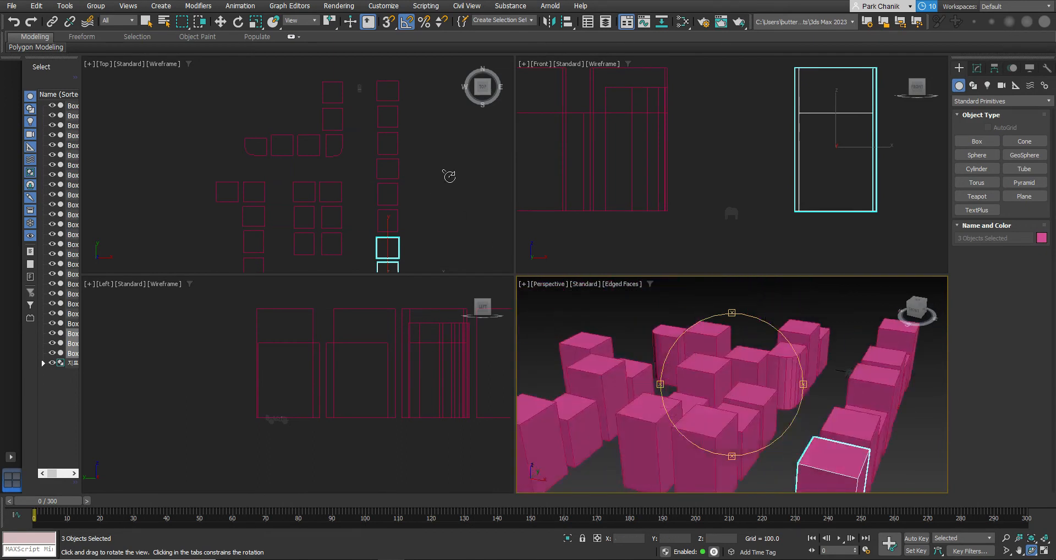
click(1044, 550)
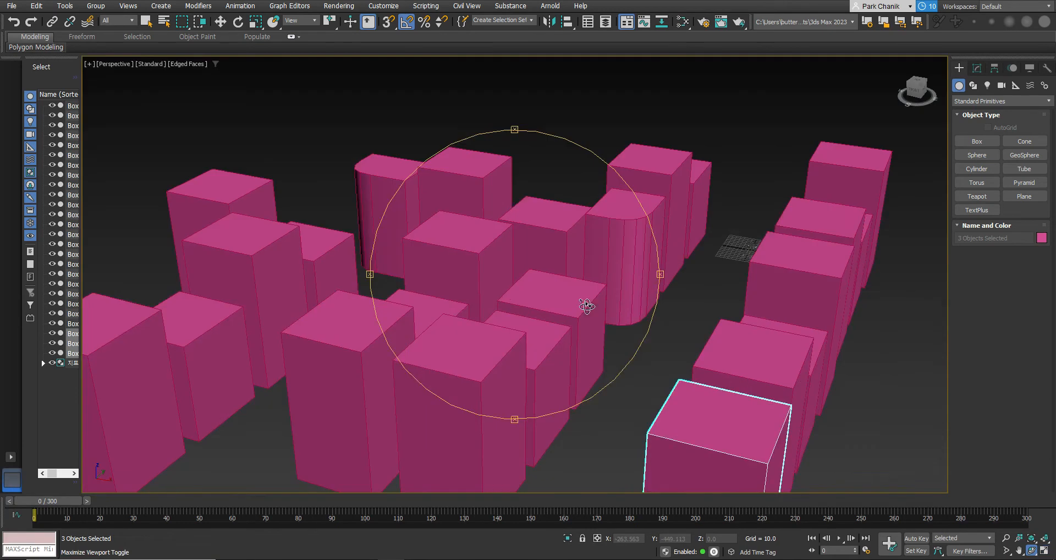
drag(632, 355, 608, 335)
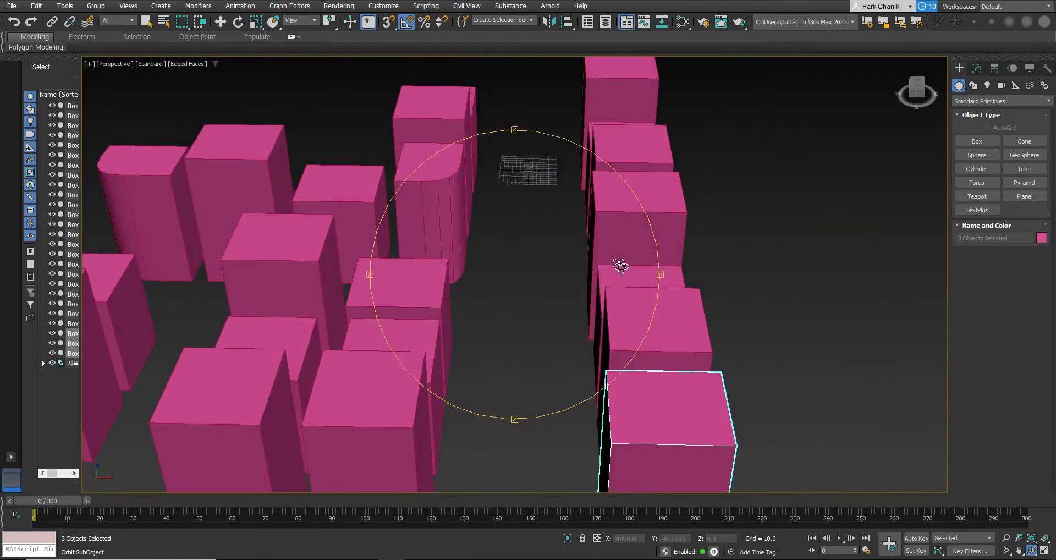
click(1044, 550)
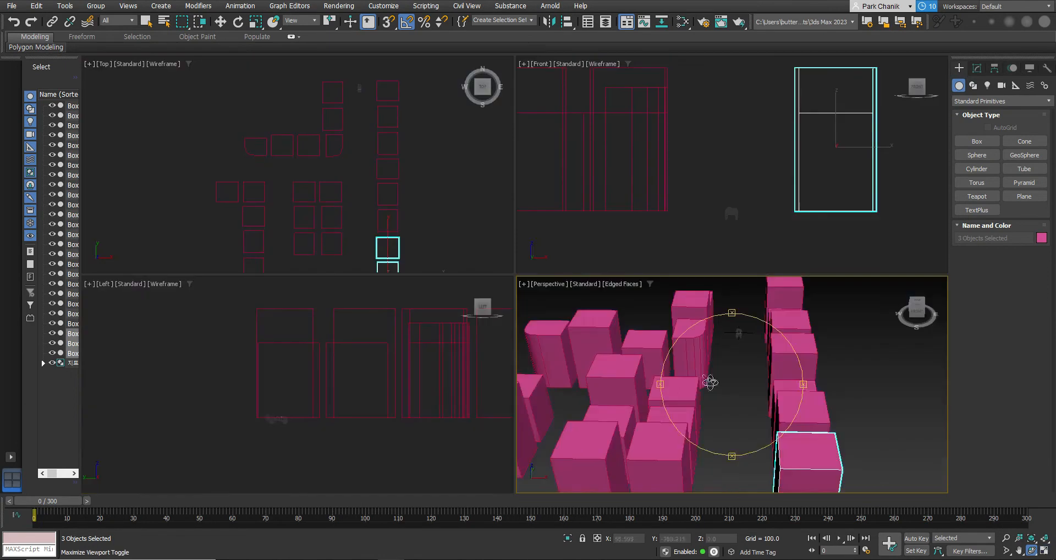
Step: Draw a four-point line in the top view from the jeep, down the main street, across and down the side street
right_click(415, 194)
click(1044, 550)
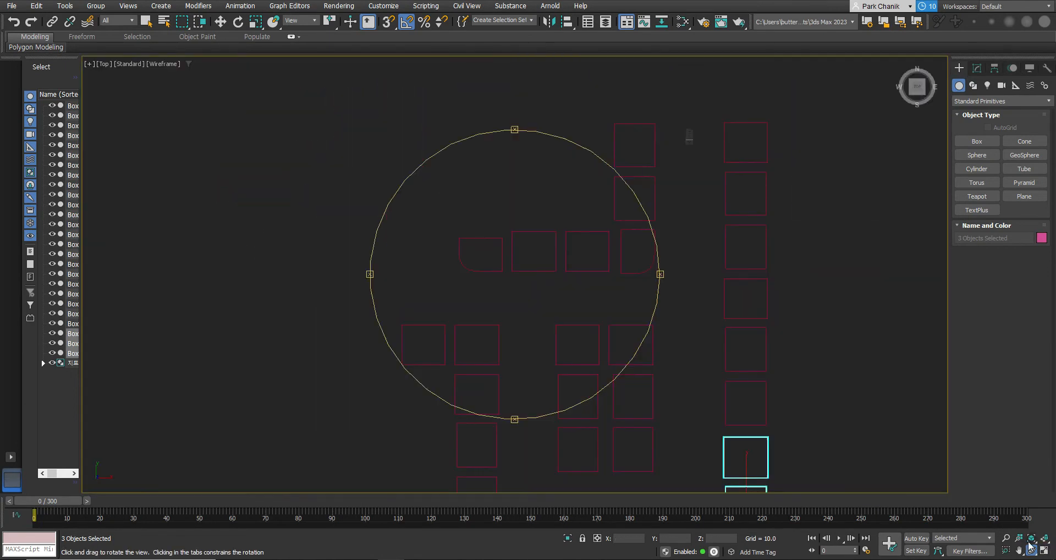
middle_drag(600, 284, 586, 293)
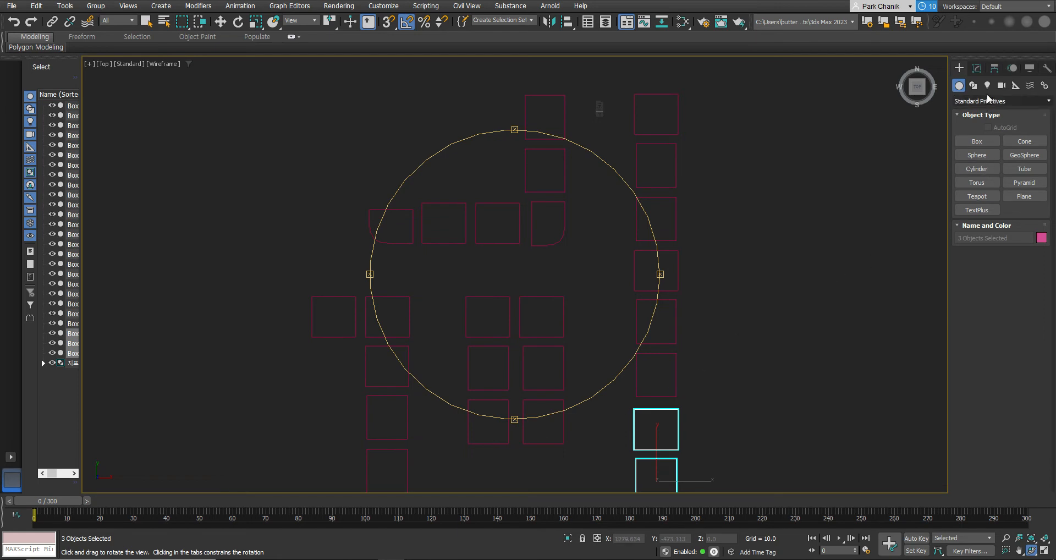
click(972, 85)
click(1019, 170)
click(976, 155)
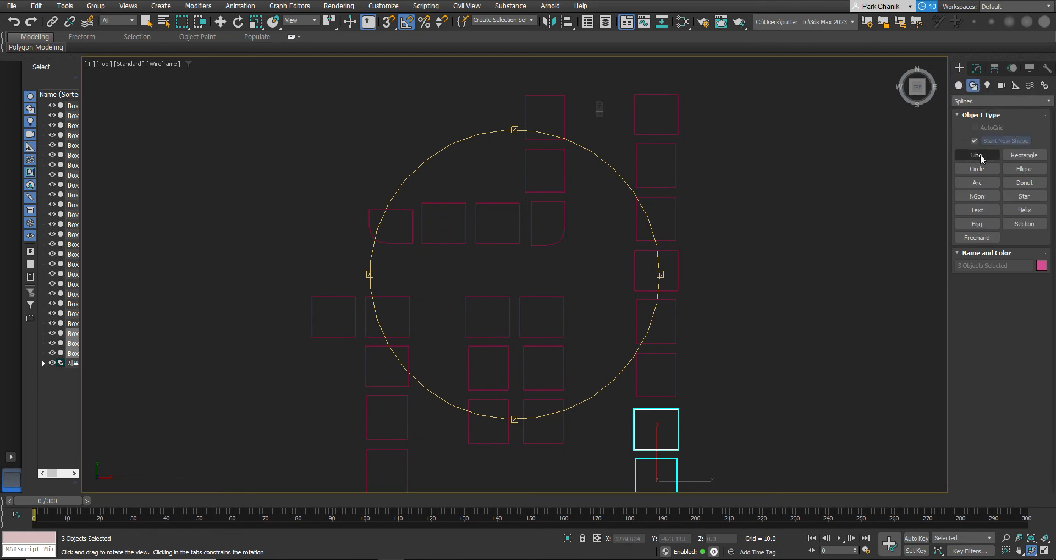
click(600, 122)
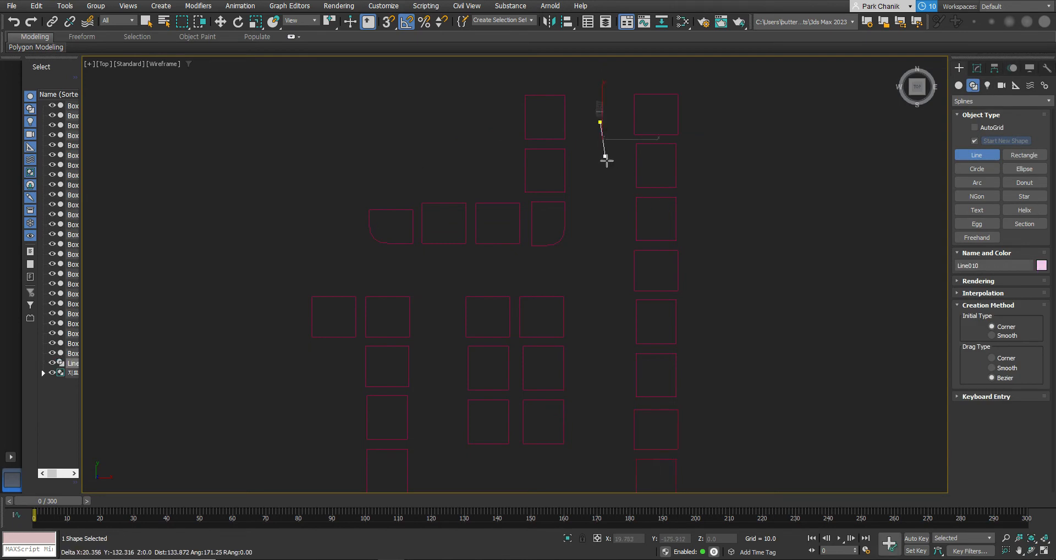
click(588, 270)
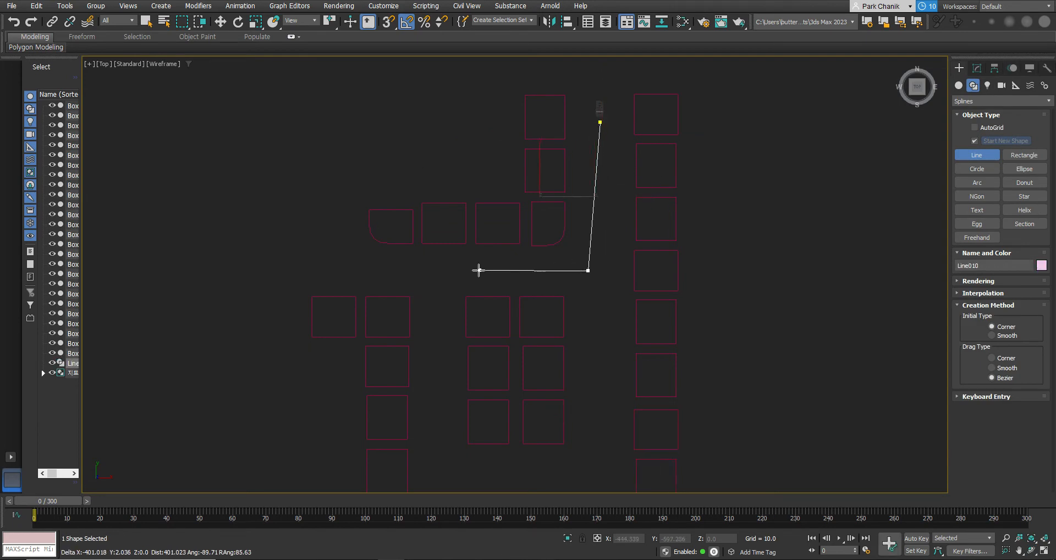
click(439, 273)
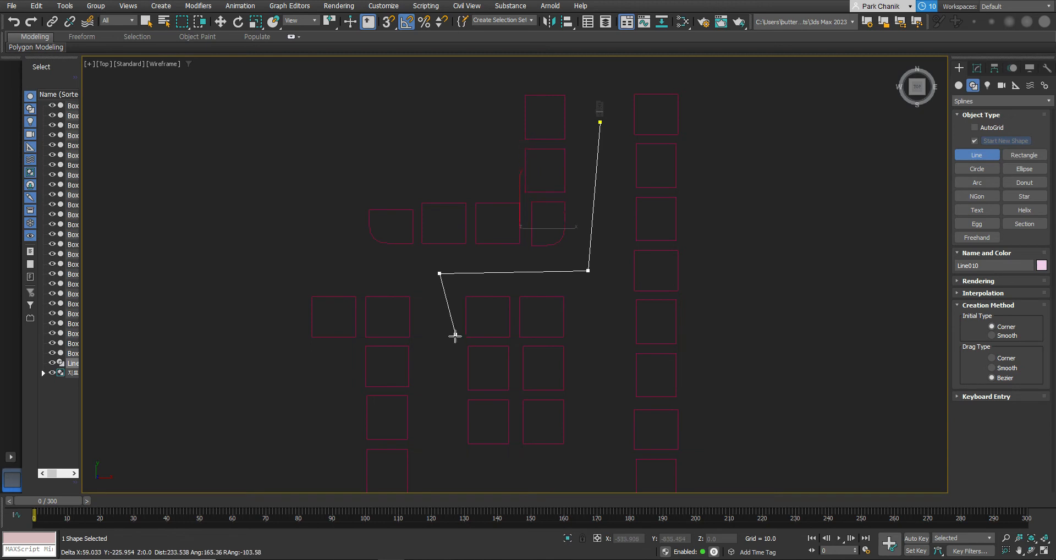
click(438, 476)
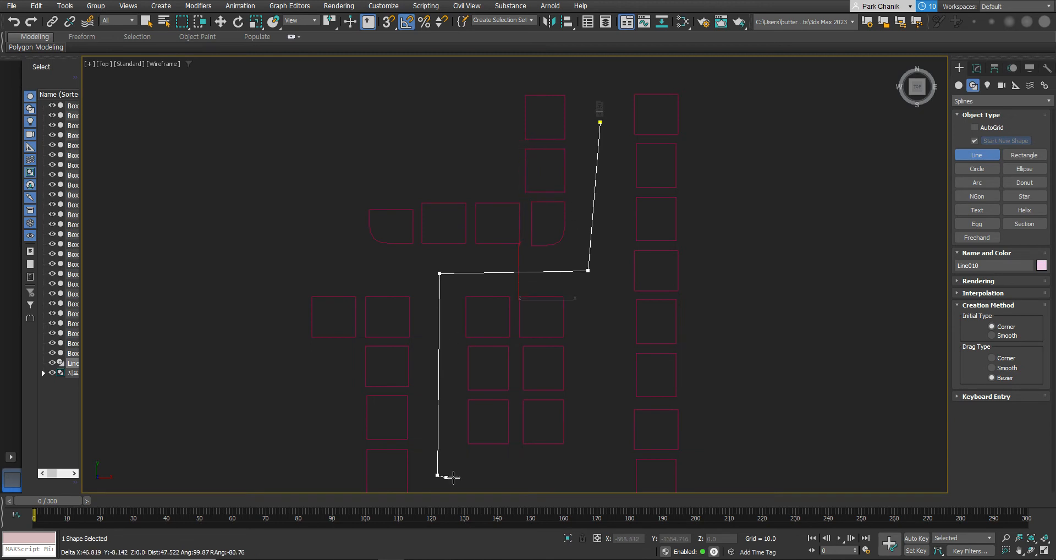
right_click(592, 457)
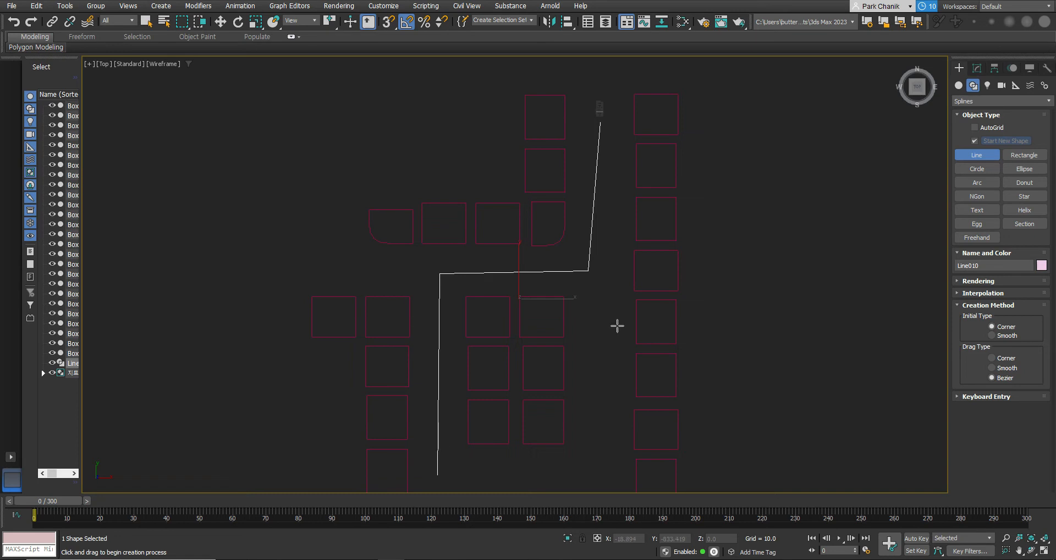
Step: Select all four vertices of the street line and convert them to Smooth
click(976, 69)
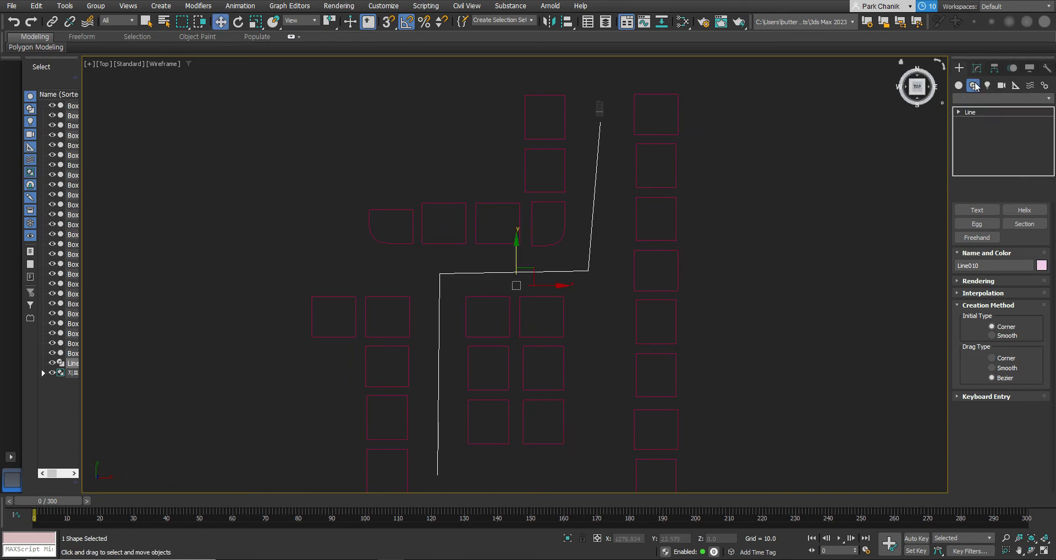
click(989, 244)
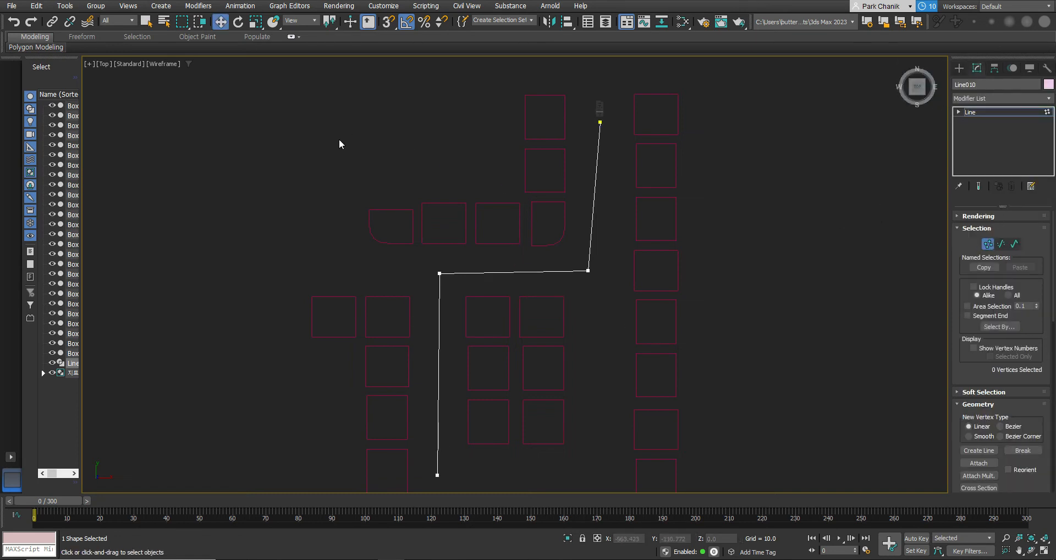
mouse_move(700, 521)
mouse_down()
mouse_move(696, 513)
mouse_move(705, 518)
mouse_up()
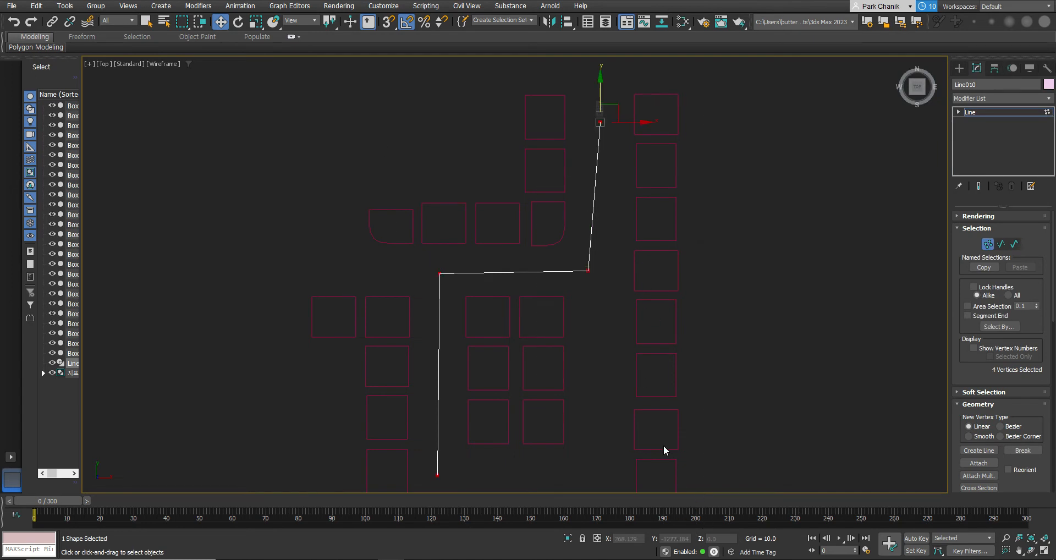
right_click(588, 272)
click(573, 224)
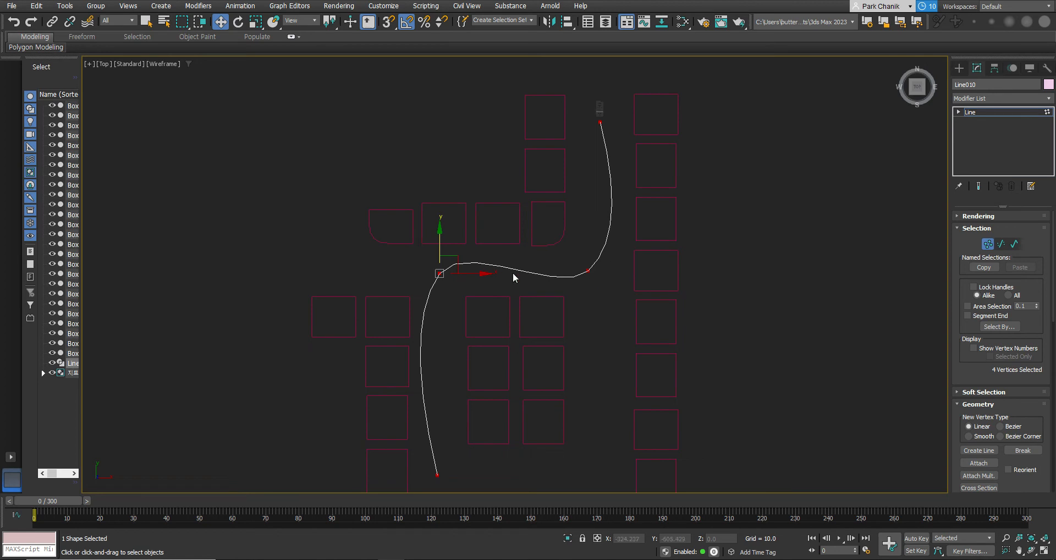
Step: Move the two middle vertices of the street line to ease its bends between the building blocks
click(587, 270)
drag(602, 266, 578, 249)
drag(439, 274, 463, 288)
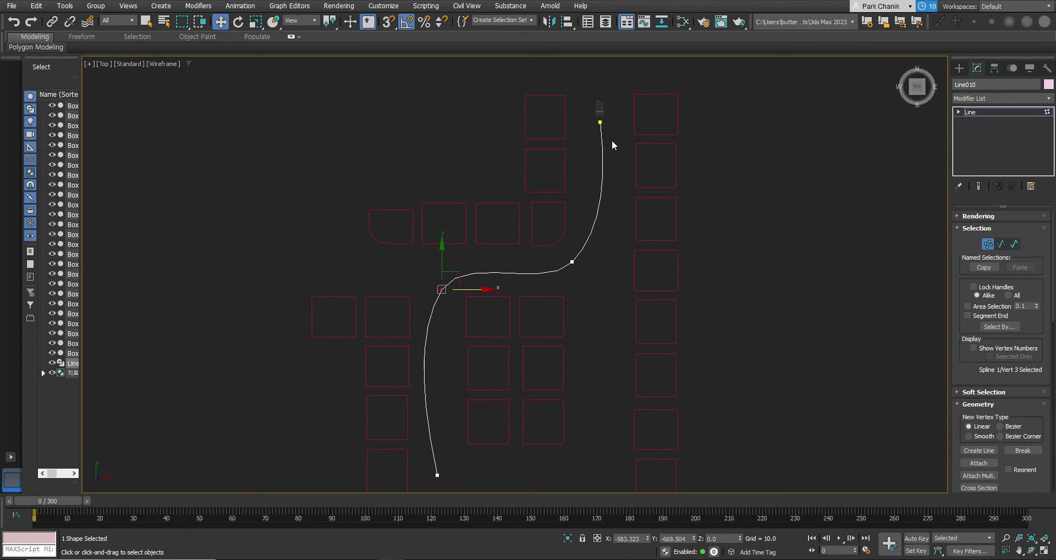
click(571, 261)
click(750, 235)
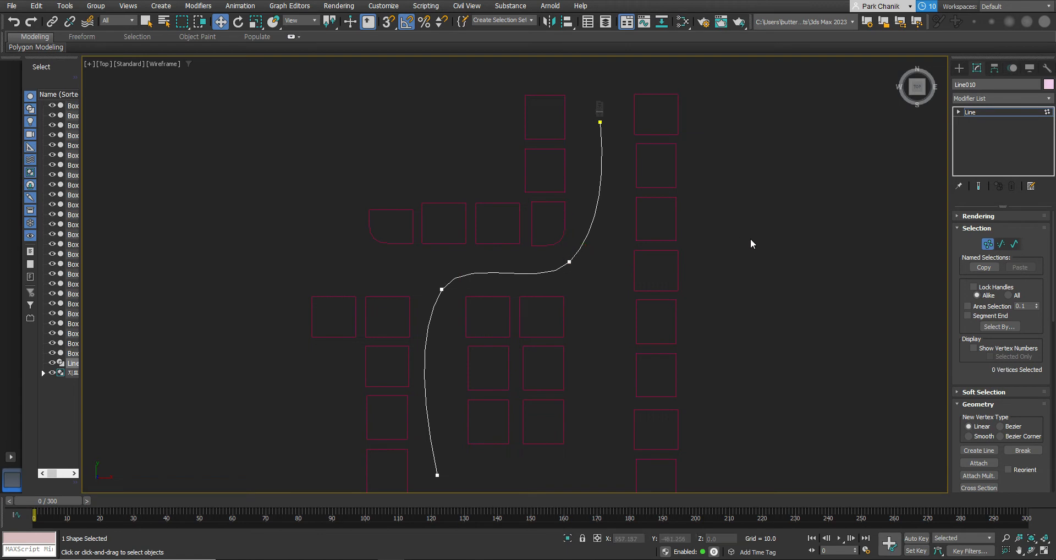
Step: Move the line's first vertex up onto the front end of the jeep in the top view
scroll(615, 133, up, 10)
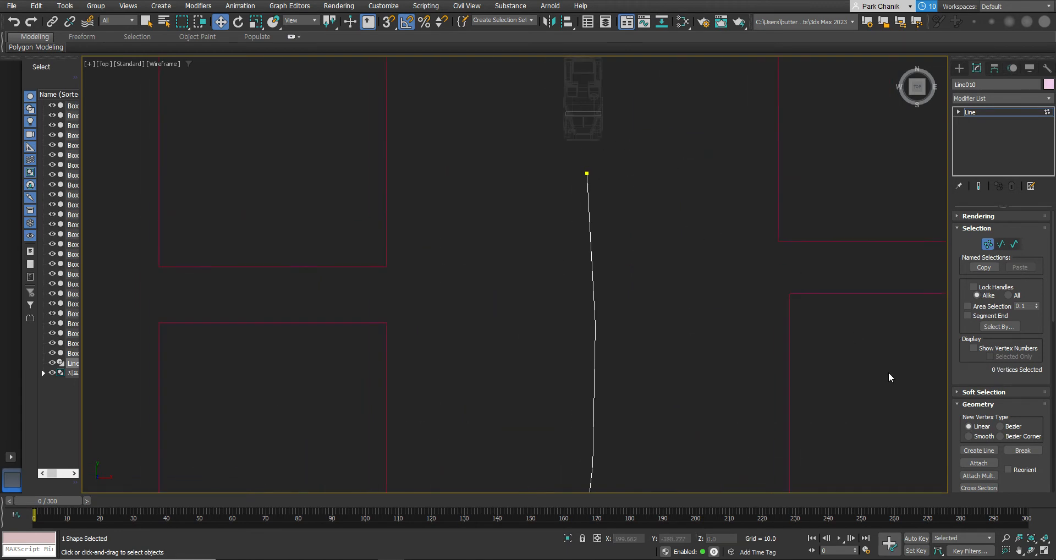
click(958, 67)
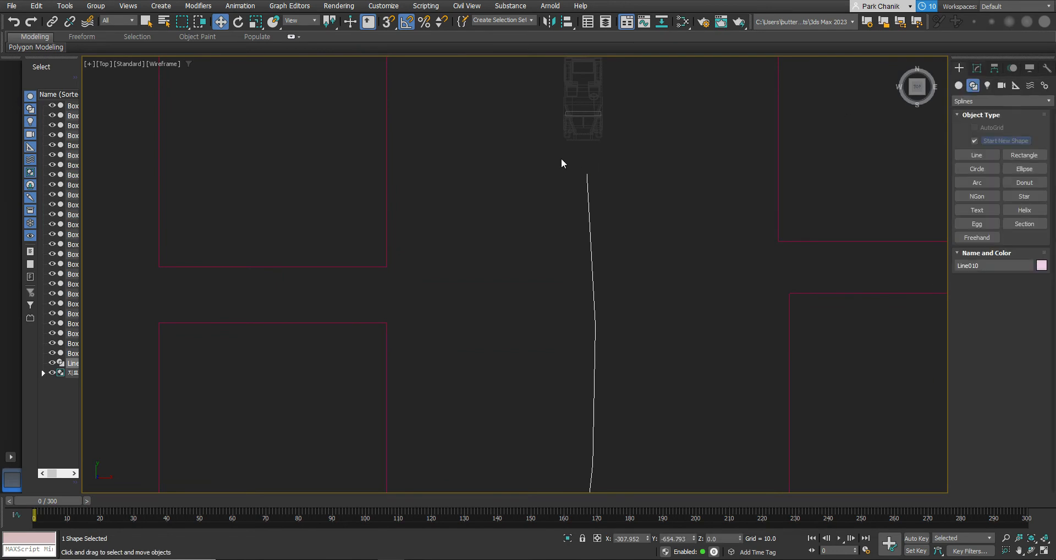
click(582, 137)
click(976, 67)
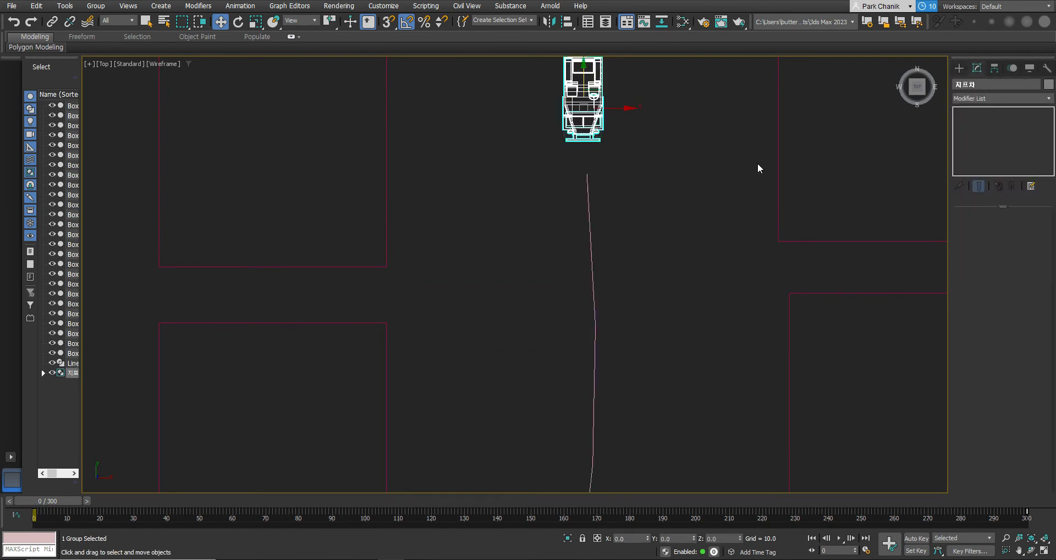
click(590, 201)
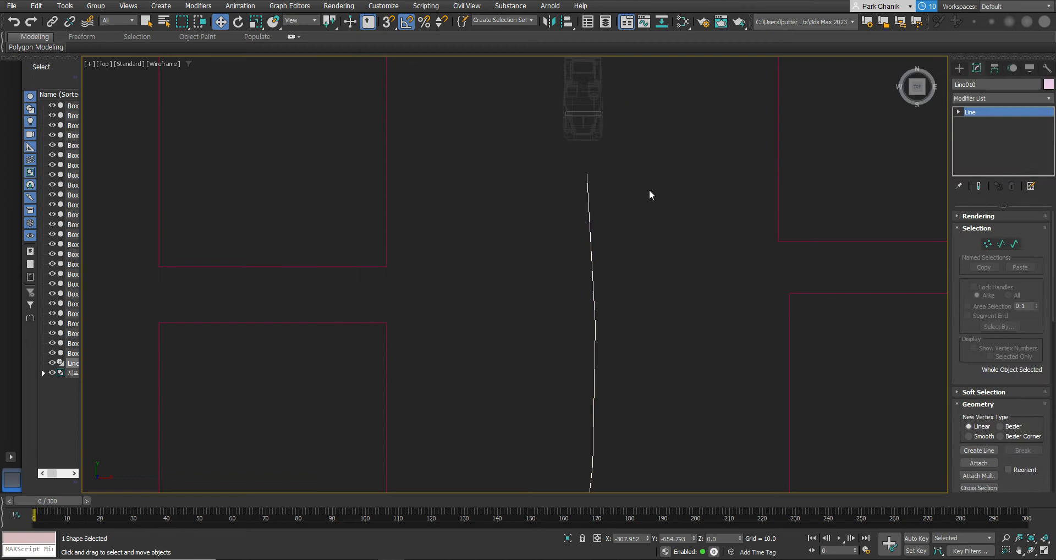
click(988, 244)
click(585, 173)
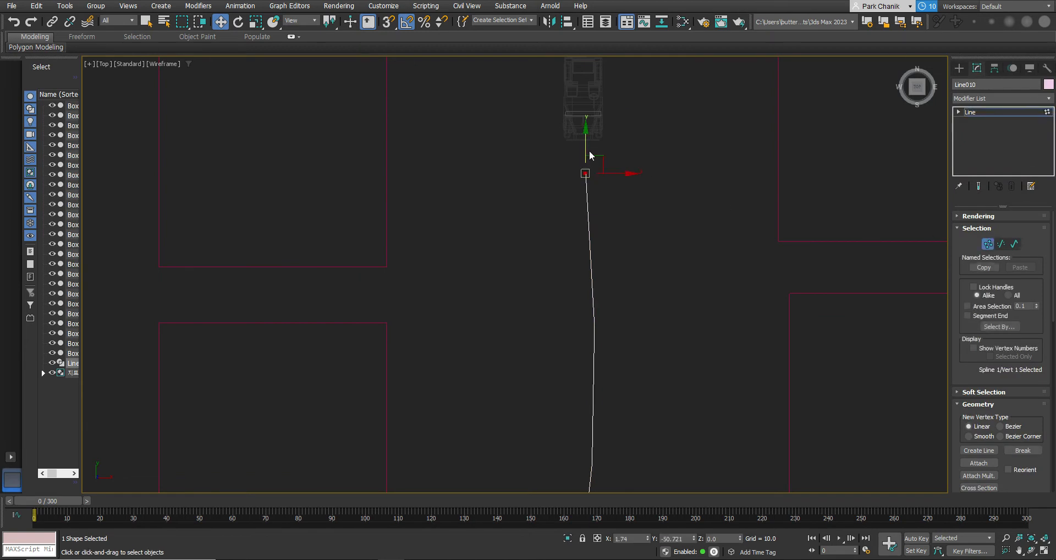
drag(604, 159, 599, 115)
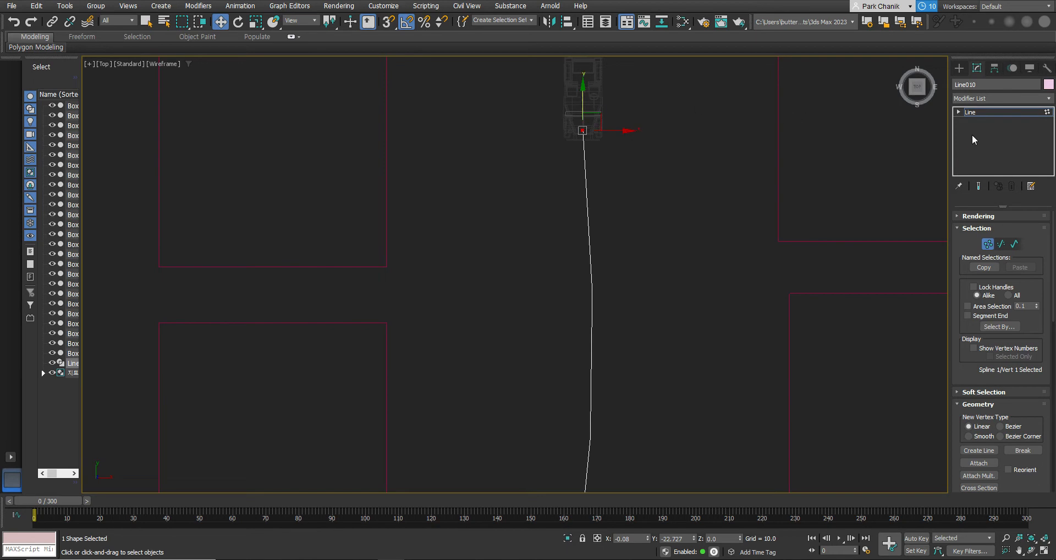
Step: Attach the jeep group to the street line with a Path Constraint
click(959, 68)
click(604, 85)
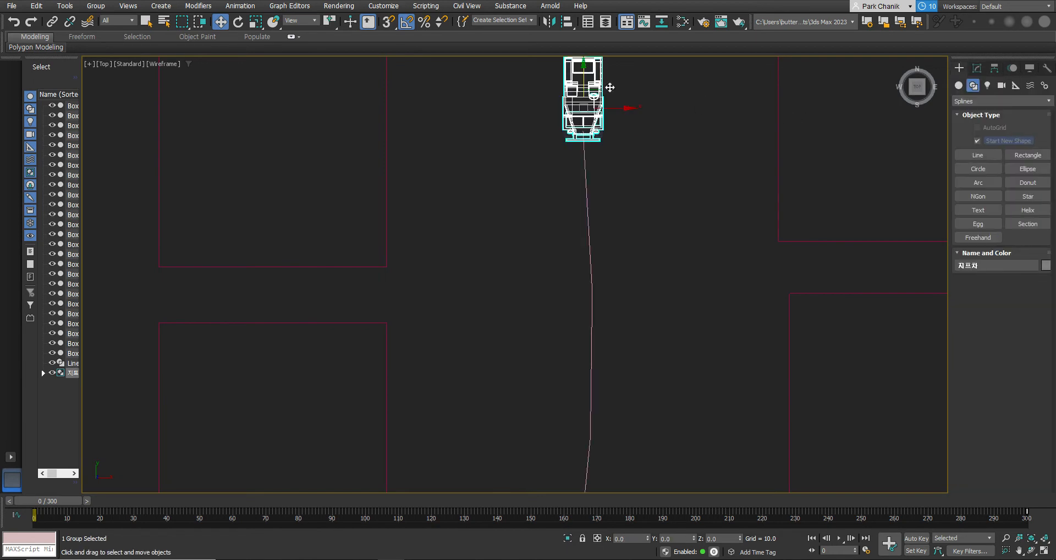
click(1044, 551)
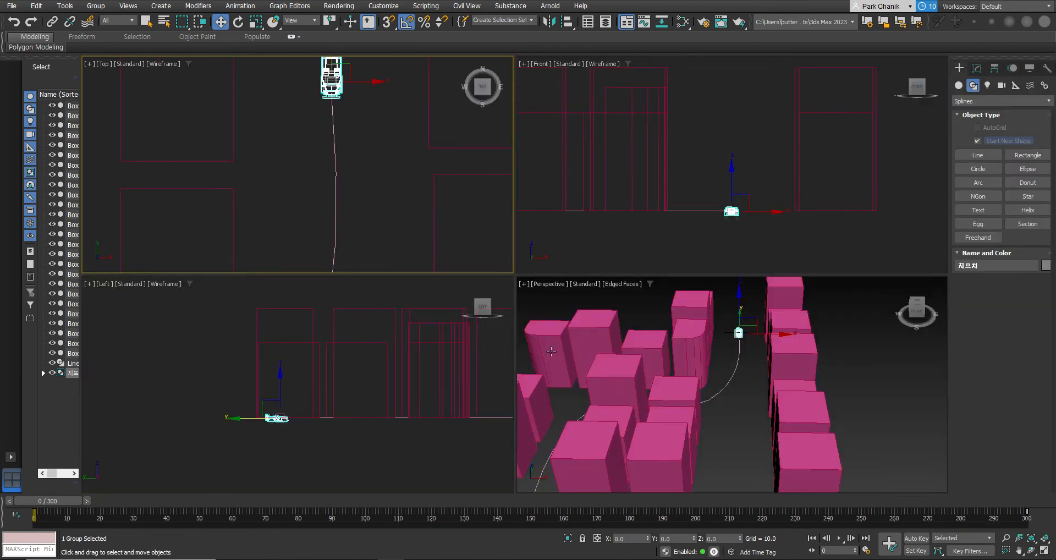
scroll(301, 396, up, 3)
middle_drag(332, 331, 331, 363)
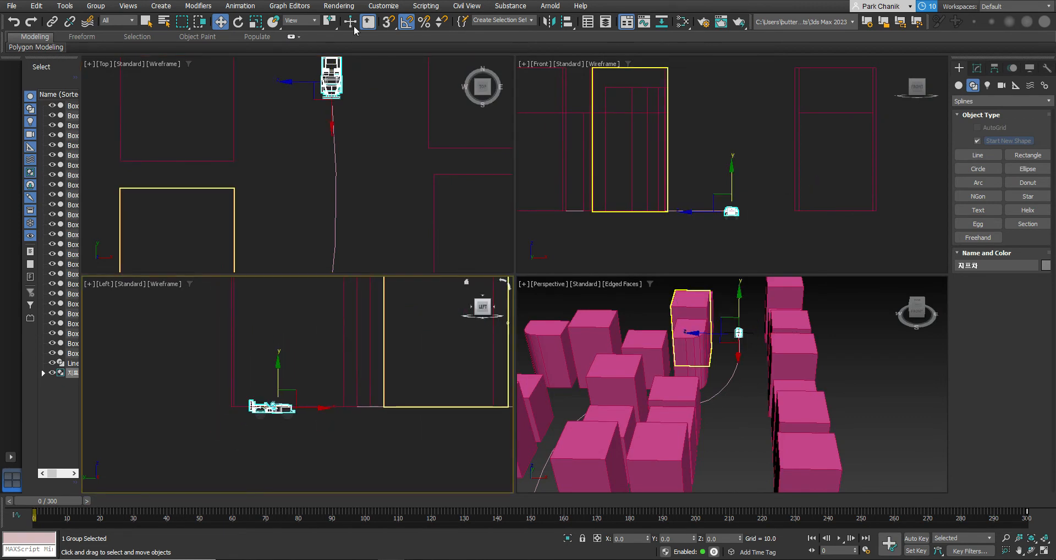
click(242, 8)
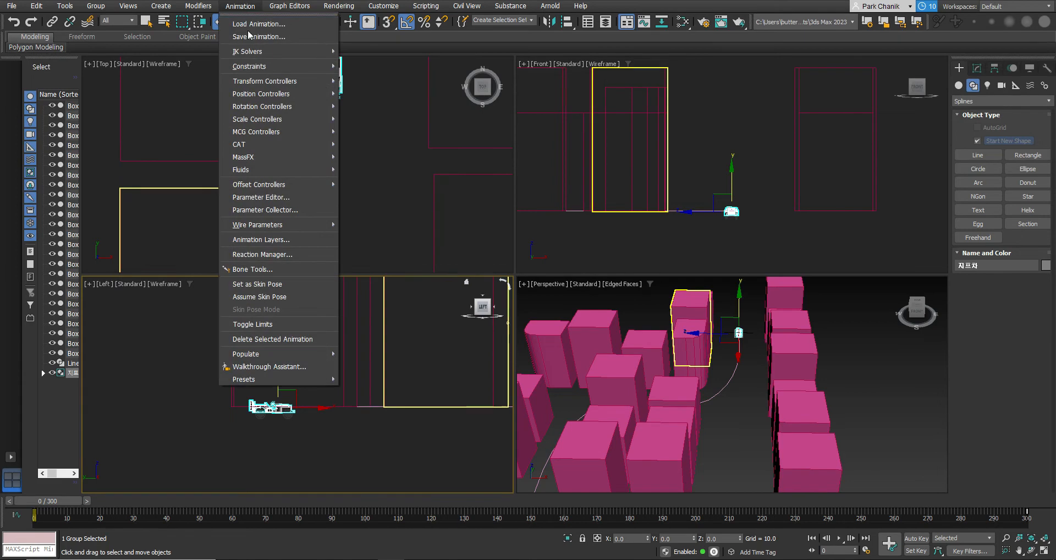
mouse_move(268, 66)
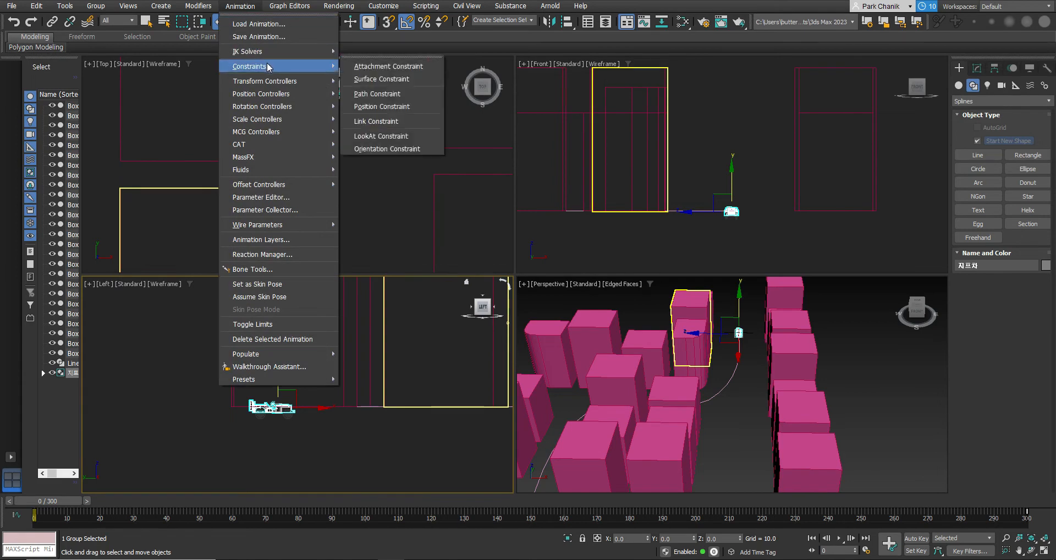
click(377, 94)
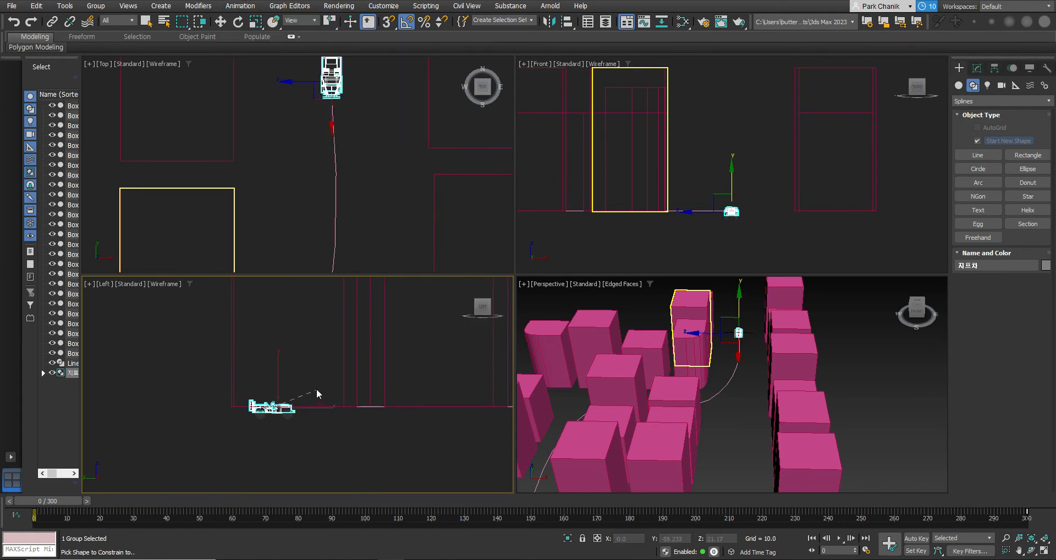
click(334, 192)
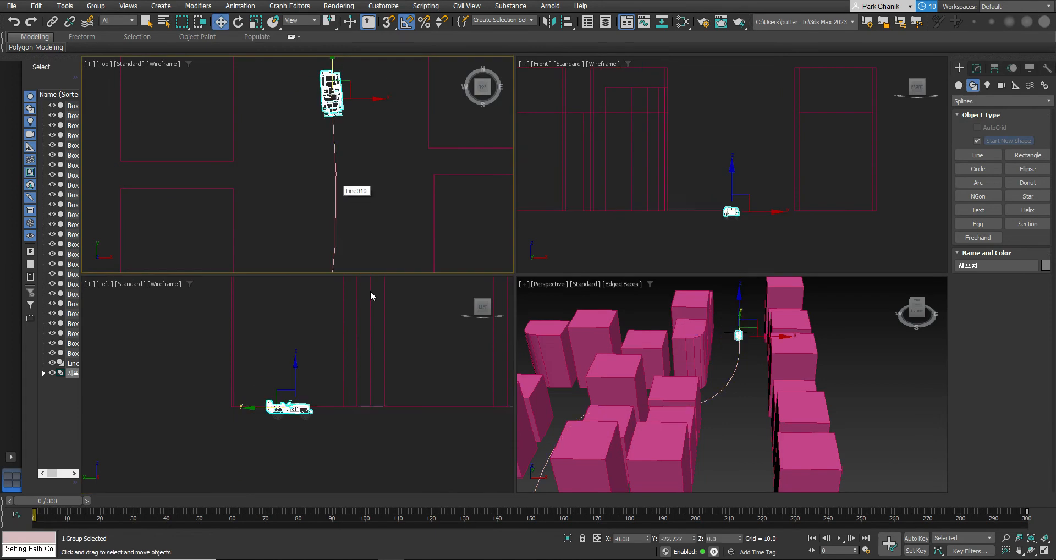
Step: Scrub the timeline to preview the jeep travelling along the path
drag(70, 497, 15, 429)
key(w)
mouse_move(75, 508)
mouse_down()
mouse_move(187, 502)
mouse_move(448, 542)
mouse_move(72, 489)
mouse_up()
Step: Delete the curved street line the jeep was following
click(341, 188)
key(Delete)
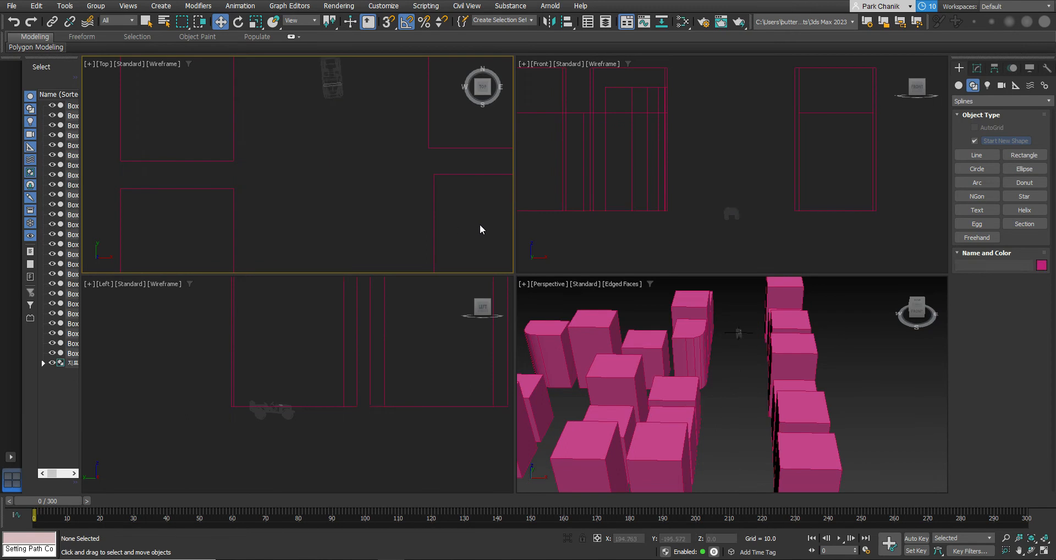
Step: Check the jeep's path constraint and motion path settings and create a rotation key at frame 0
click(332, 80)
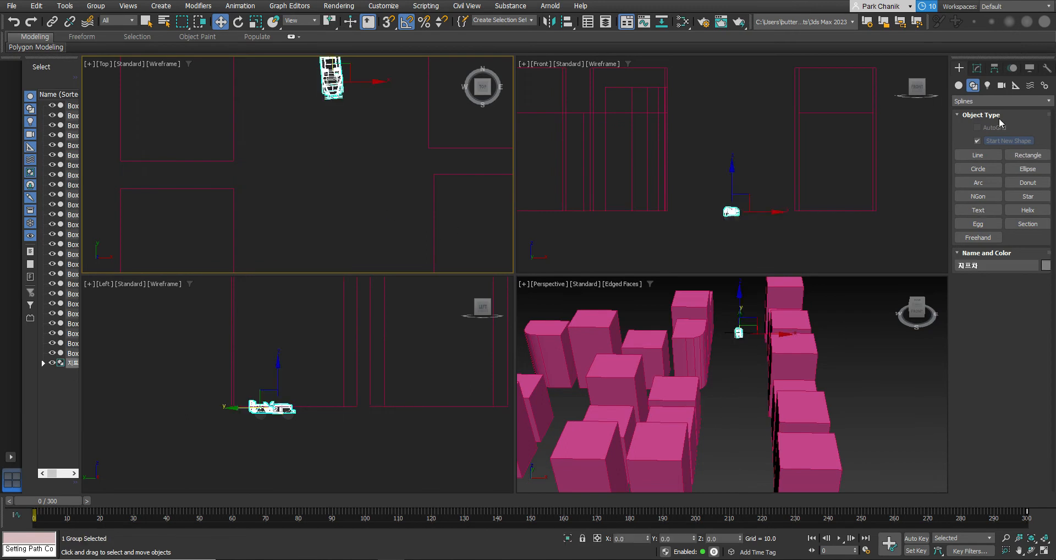
click(1012, 68)
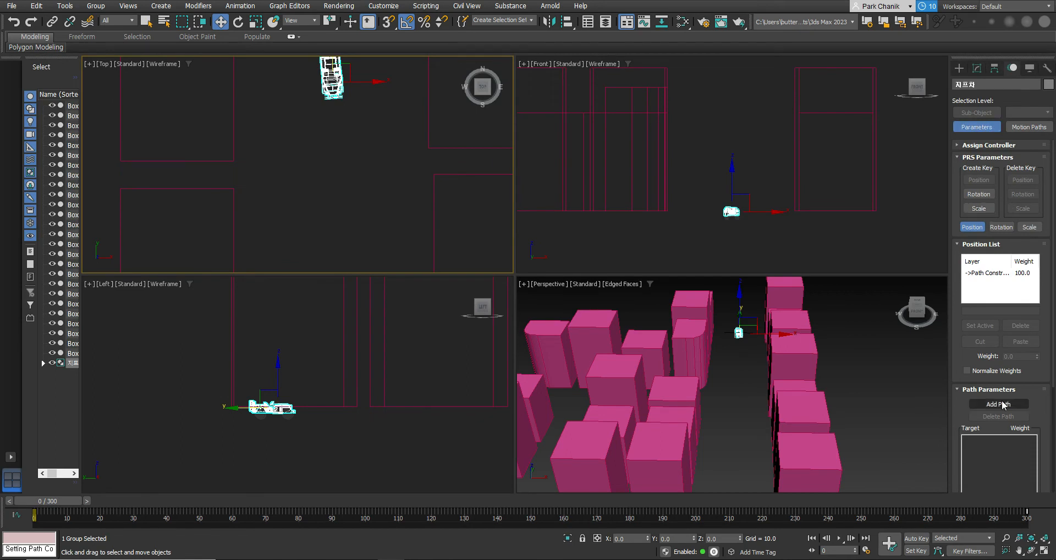
click(995, 271)
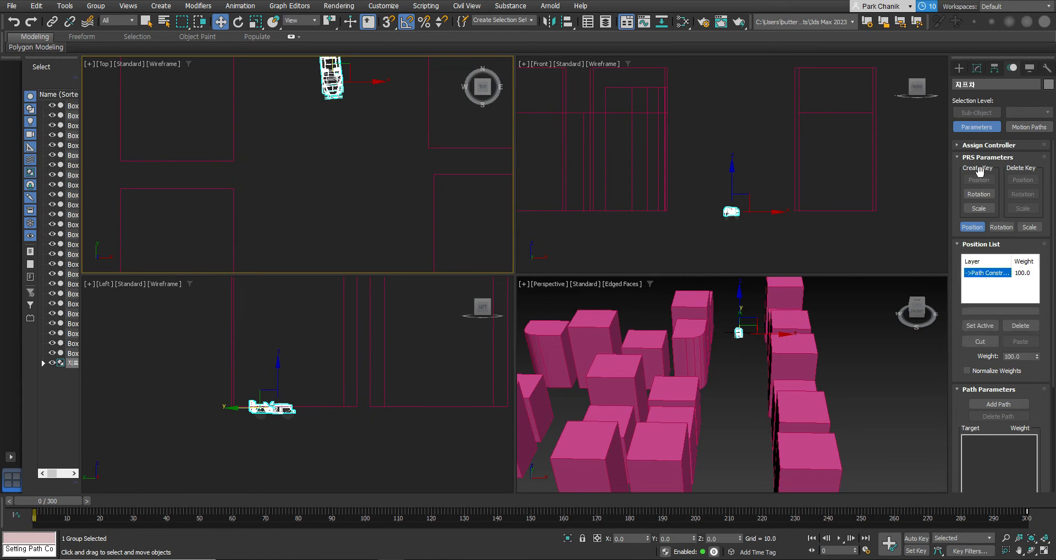
click(1021, 127)
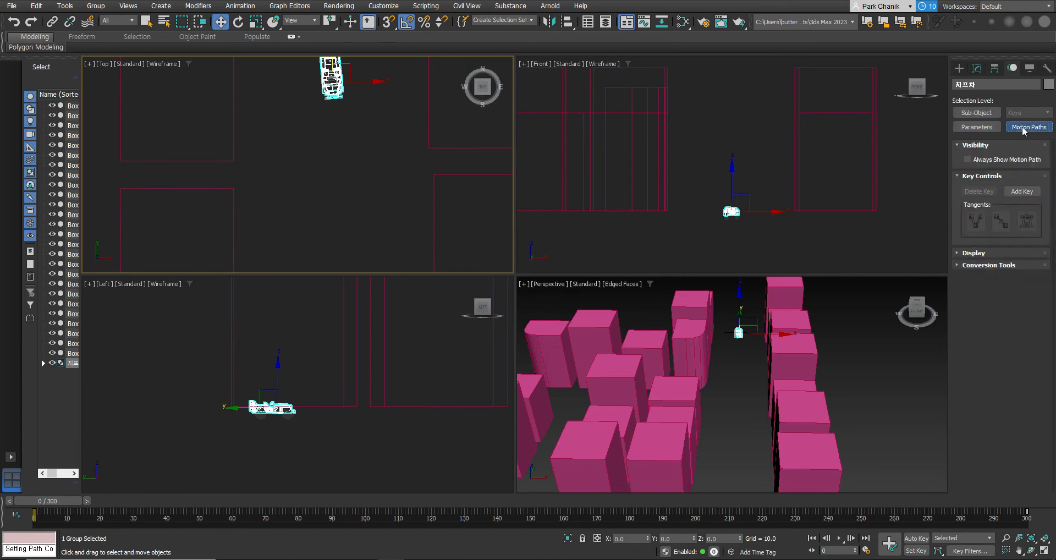
click(969, 130)
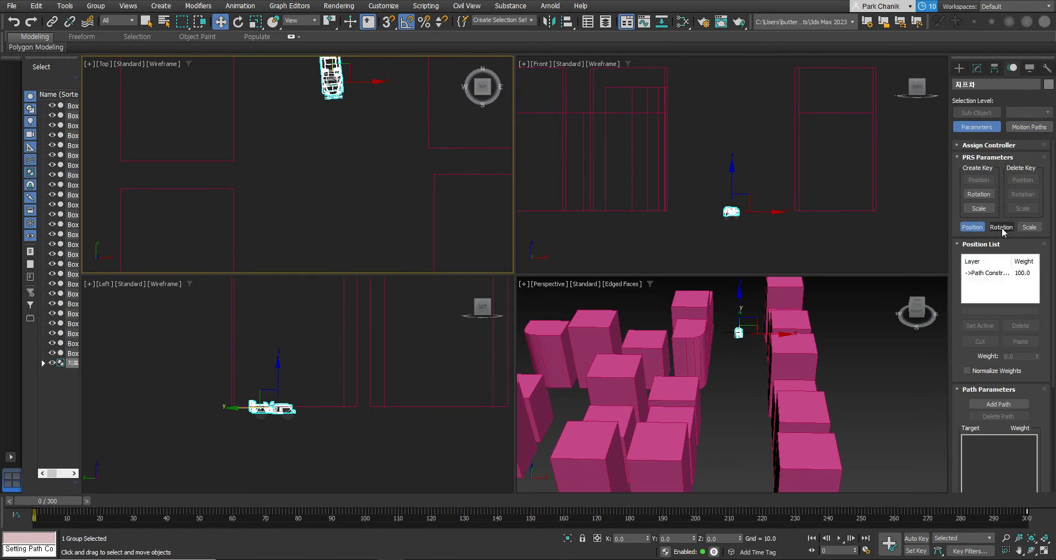
click(979, 194)
Step: Reset the jeep's Position controller to the default control
click(960, 146)
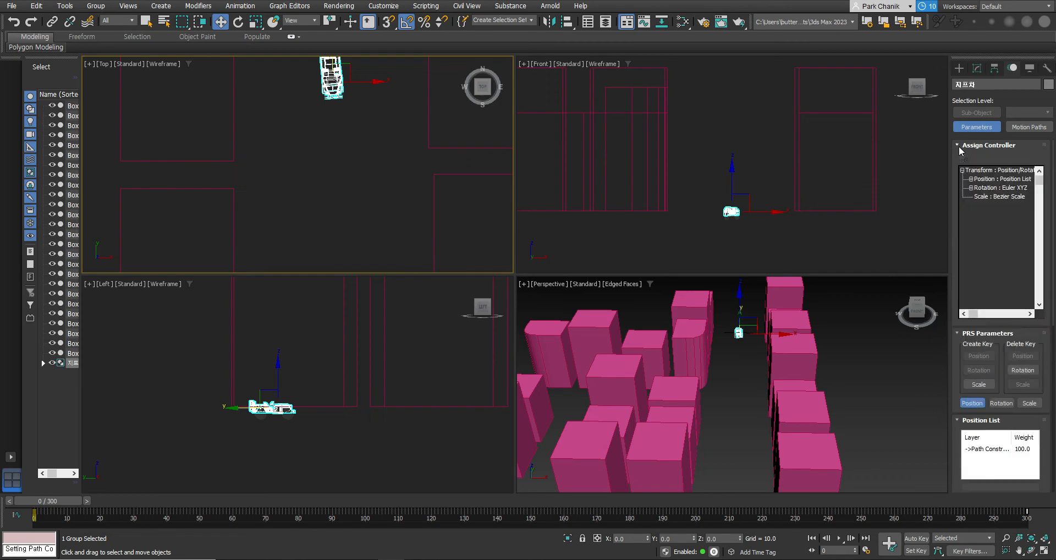
click(988, 180)
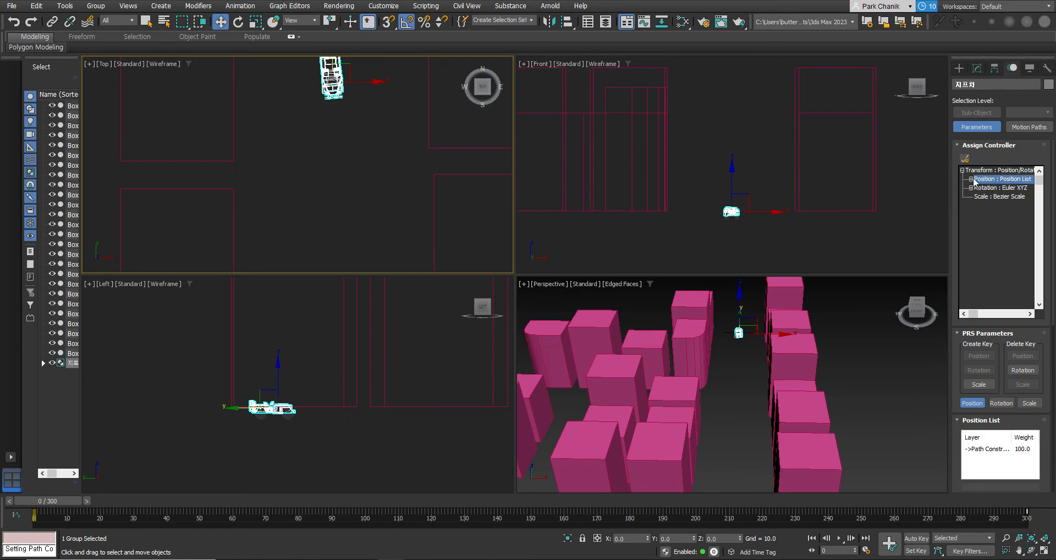
right_click(1010, 184)
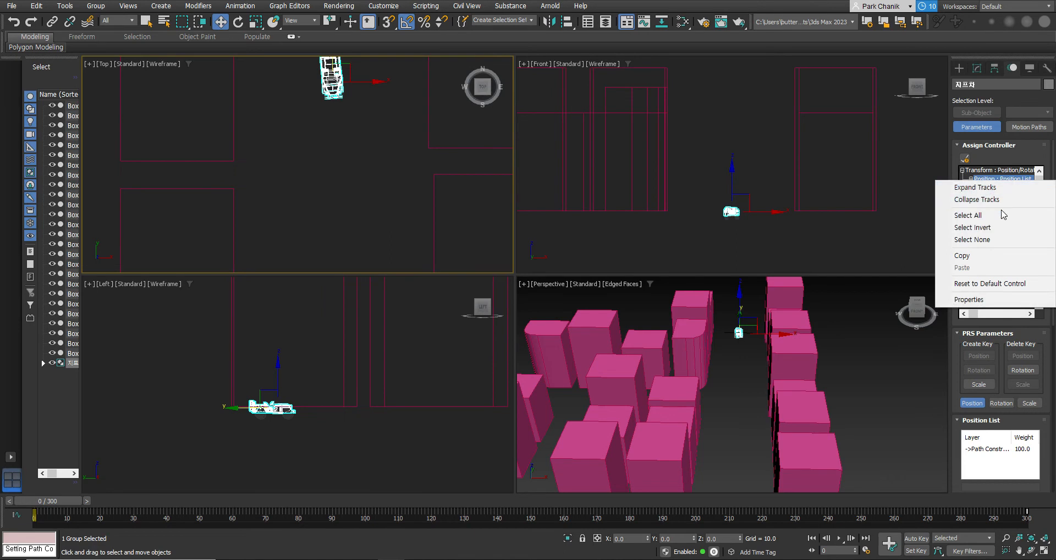
click(1004, 290)
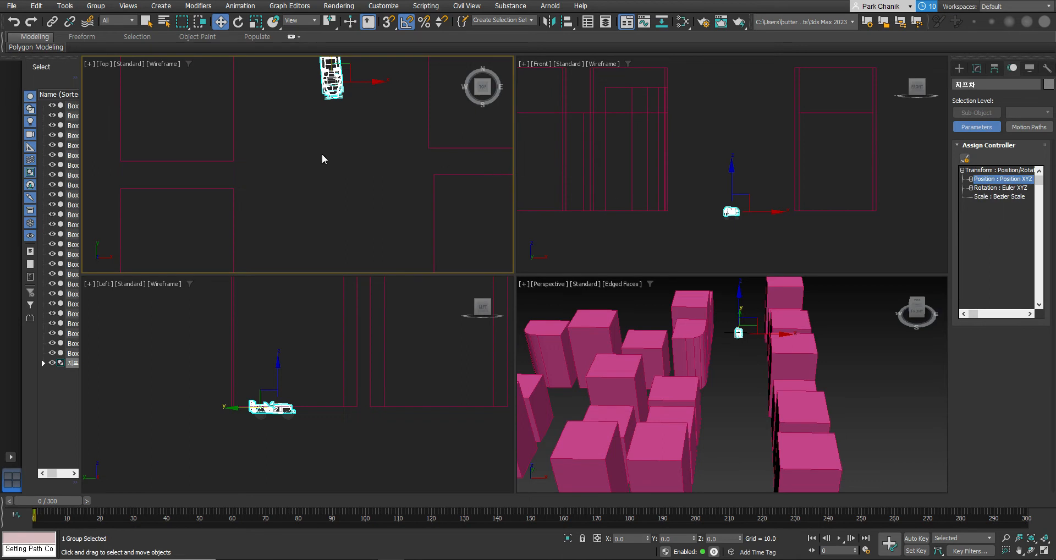
Step: Redraw the four-point street line in the top view, starting ahead of the jeep, down the main street, across and down the side street
middle_drag(355, 114, 377, 111)
scroll(387, 157, down, 3)
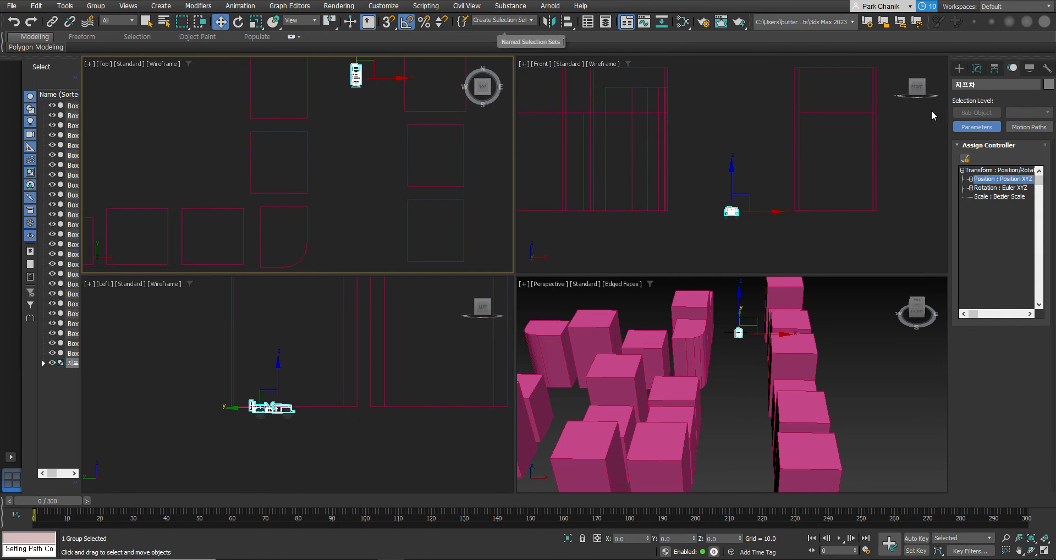
click(959, 67)
click(978, 155)
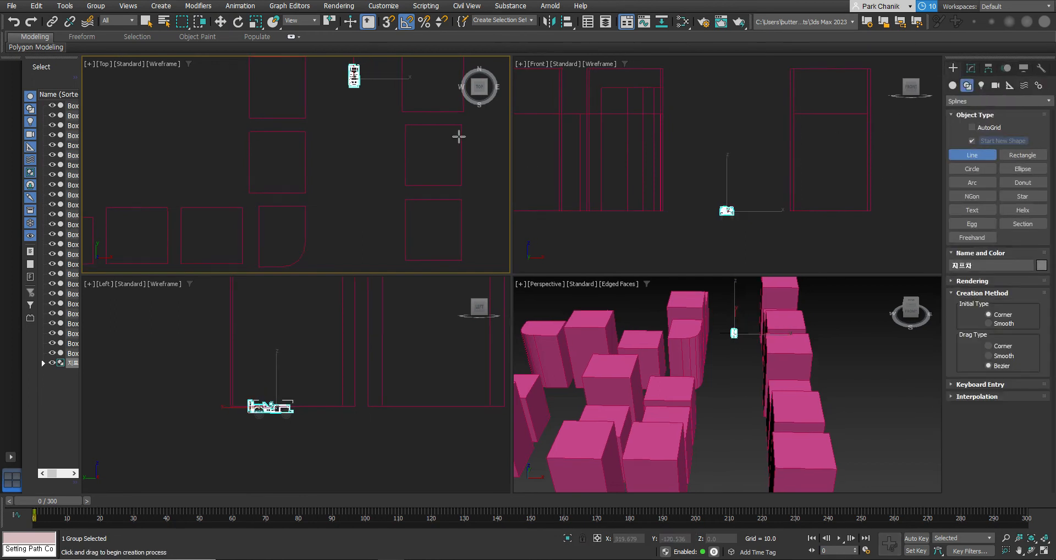
click(353, 97)
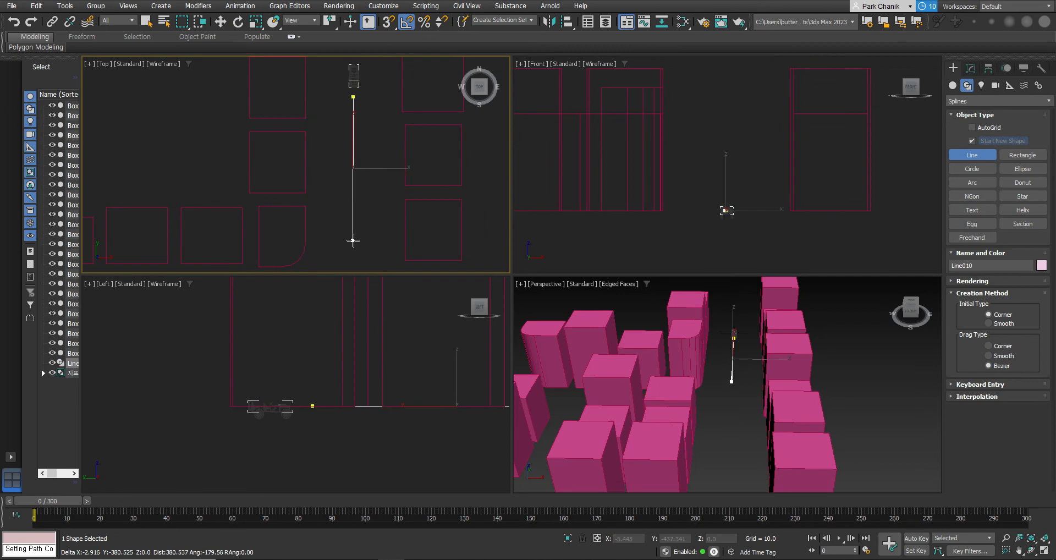
scroll(353, 219, down, 3)
middle_drag(354, 219, 345, 110)
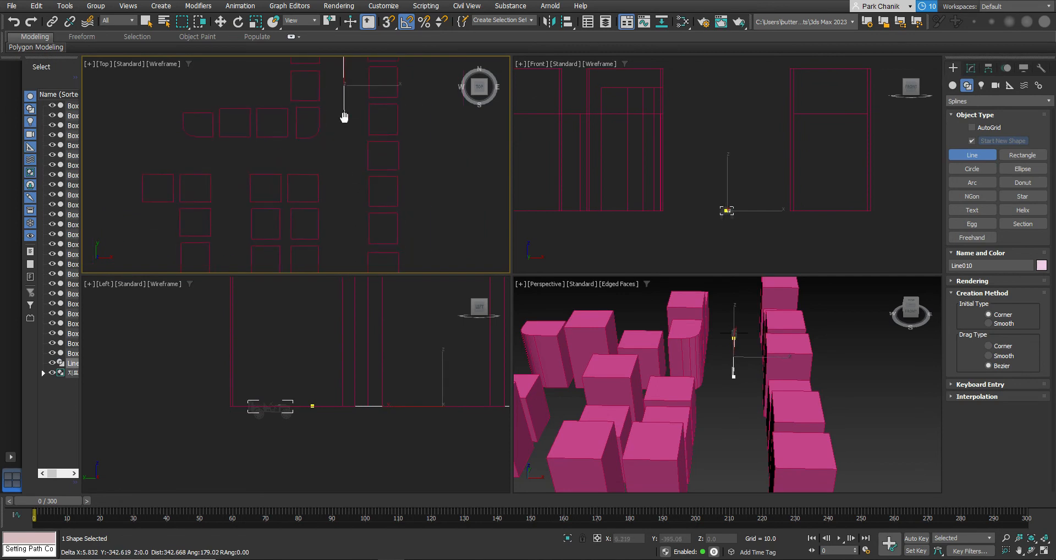
click(341, 152)
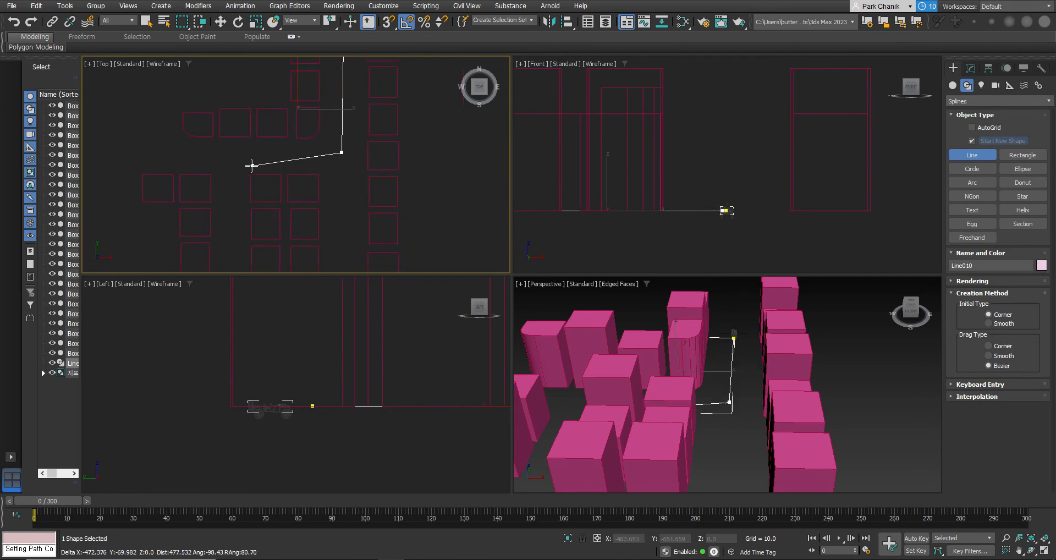
click(232, 157)
click(231, 270)
right_click(393, 220)
middle_drag(411, 192, 455, 212)
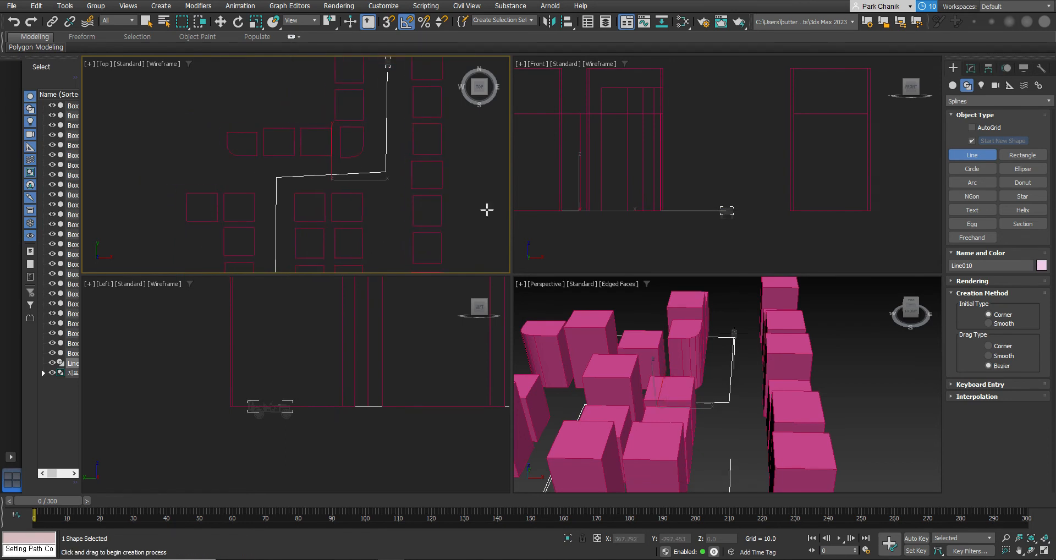
Step: Select the two middle vertices of the new street line and convert them to Smooth
click(970, 68)
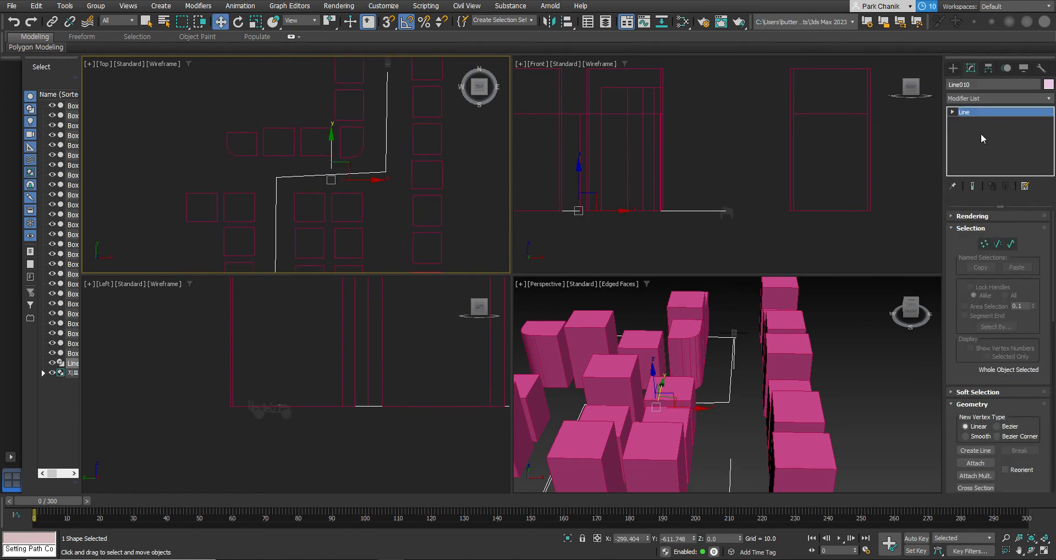
click(987, 243)
drag(443, 267, 461, 298)
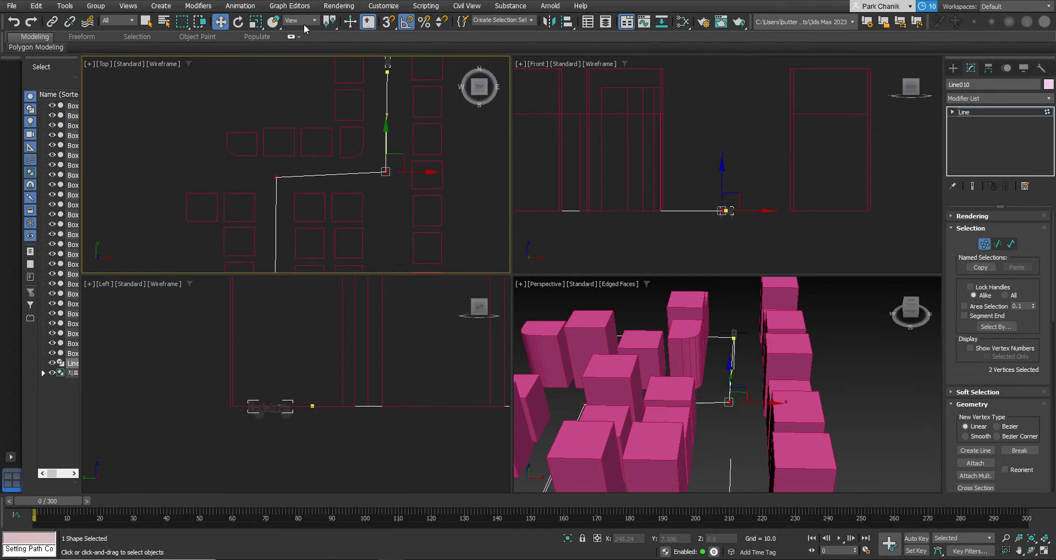
right_click(380, 165)
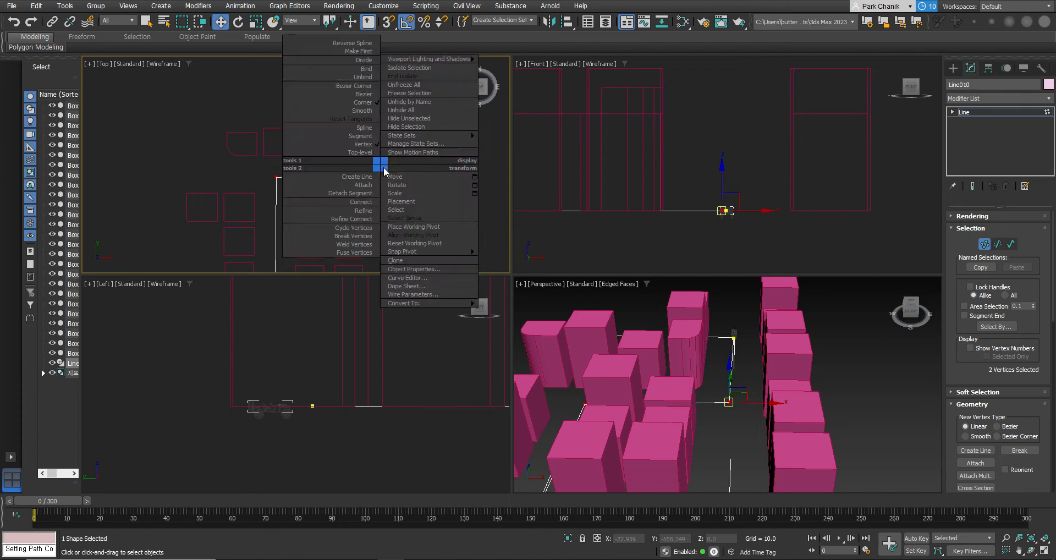
click(370, 112)
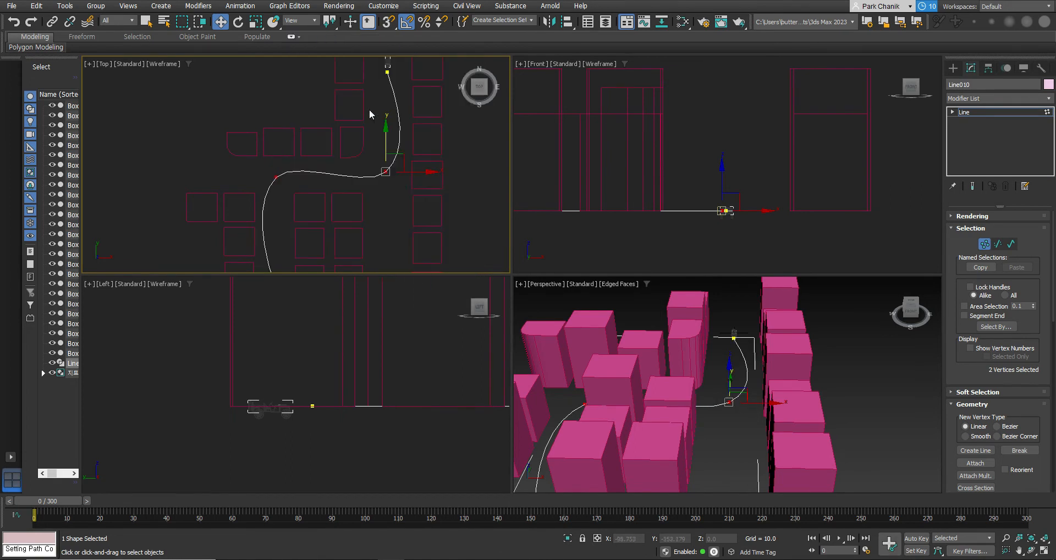
Step: Reposition the street line's two smoothed middle vertices in the top view so its bends run between the blocks
drag(413, 171, 404, 168)
click(398, 183)
click(376, 172)
drag(389, 157, 379, 160)
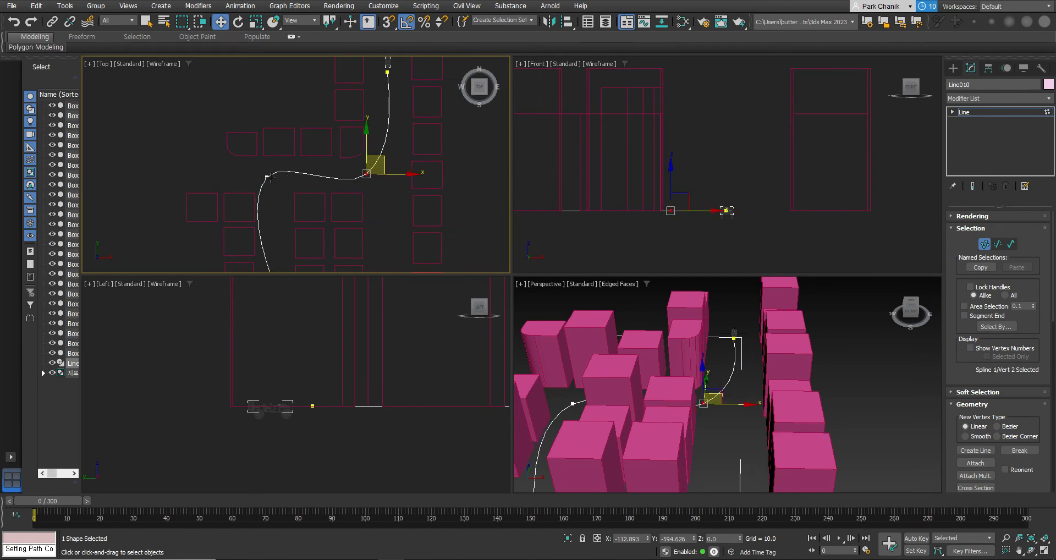
click(267, 178)
drag(268, 178, 276, 188)
middle_drag(335, 226, 355, 178)
drag(321, 141, 323, 140)
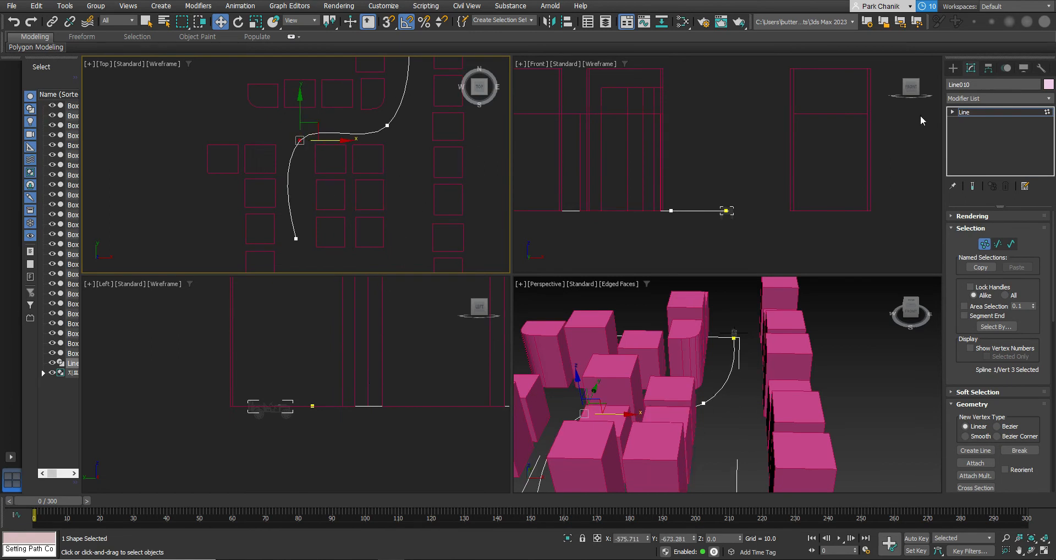
Step: Apply a Path Constraint to the jeep group using the new street line as its path
click(953, 68)
click(293, 418)
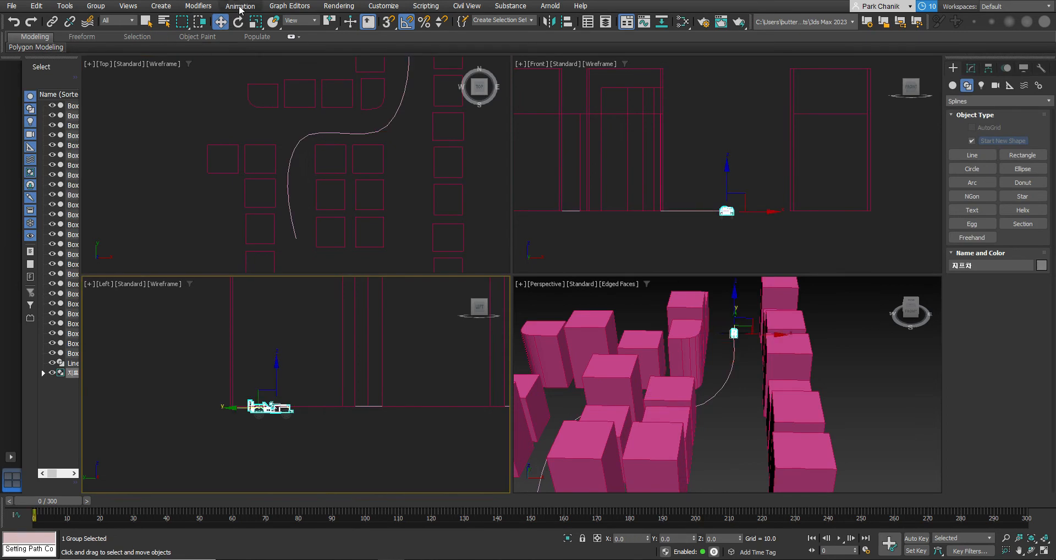
click(240, 6)
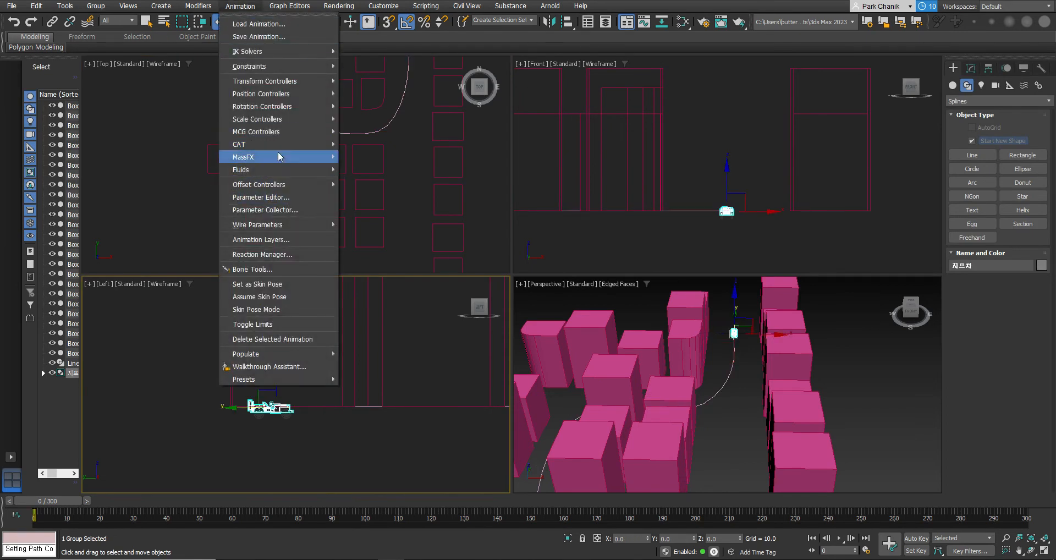
mouse_move(269, 69)
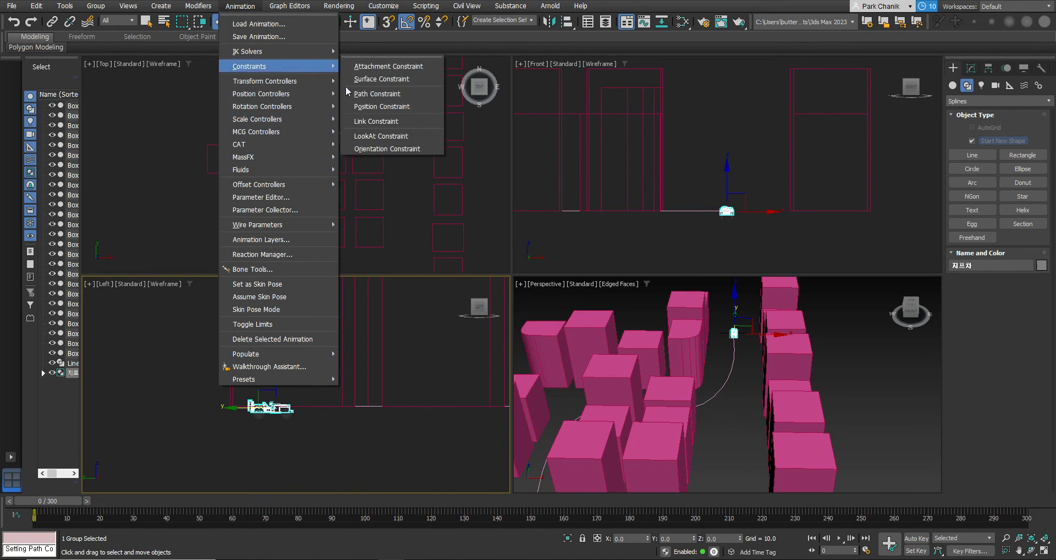
click(375, 94)
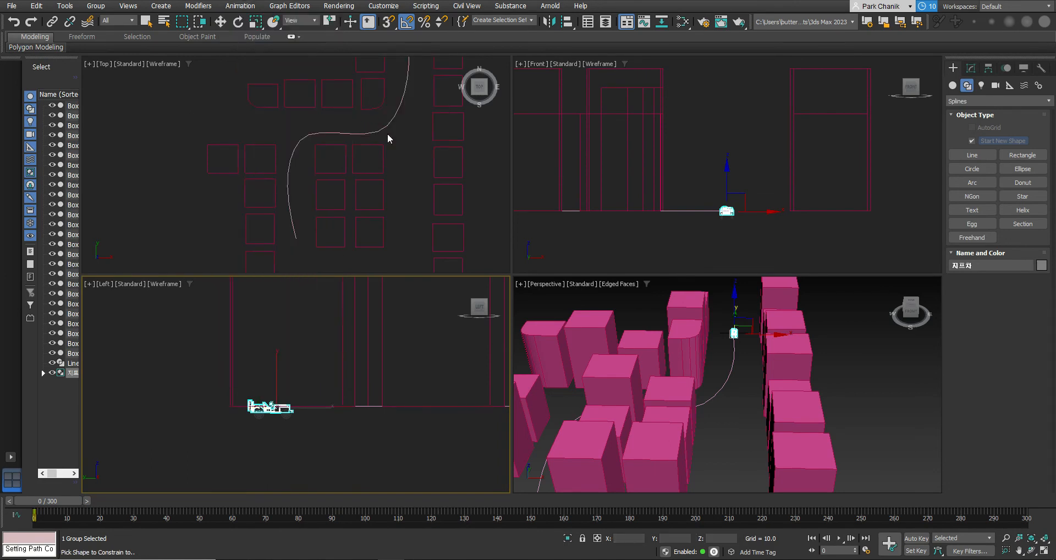
click(383, 130)
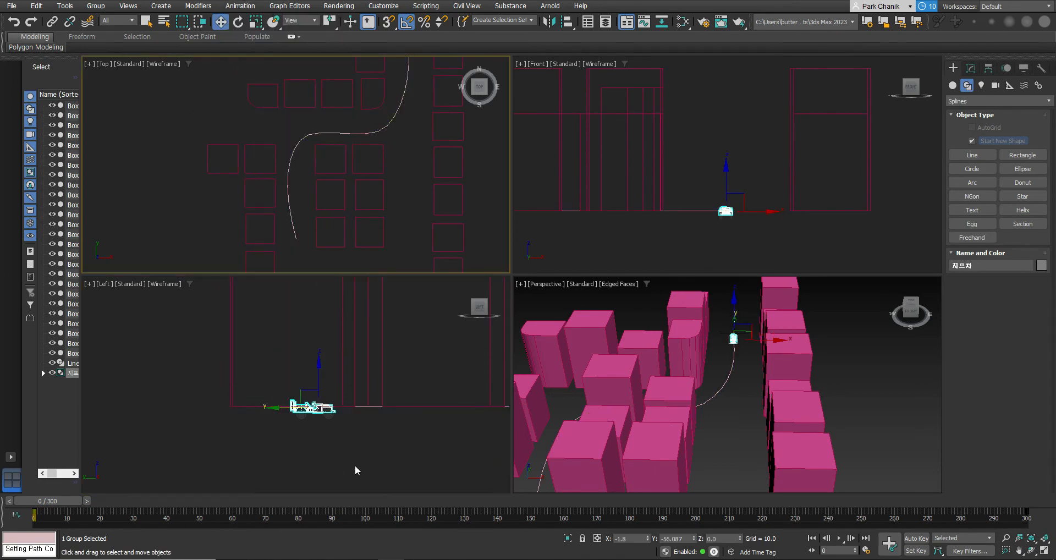
Step: Scrub the animation to frame 100 and examine the jeep's orientation at the first bend in the top view
drag(76, 507, 324, 529)
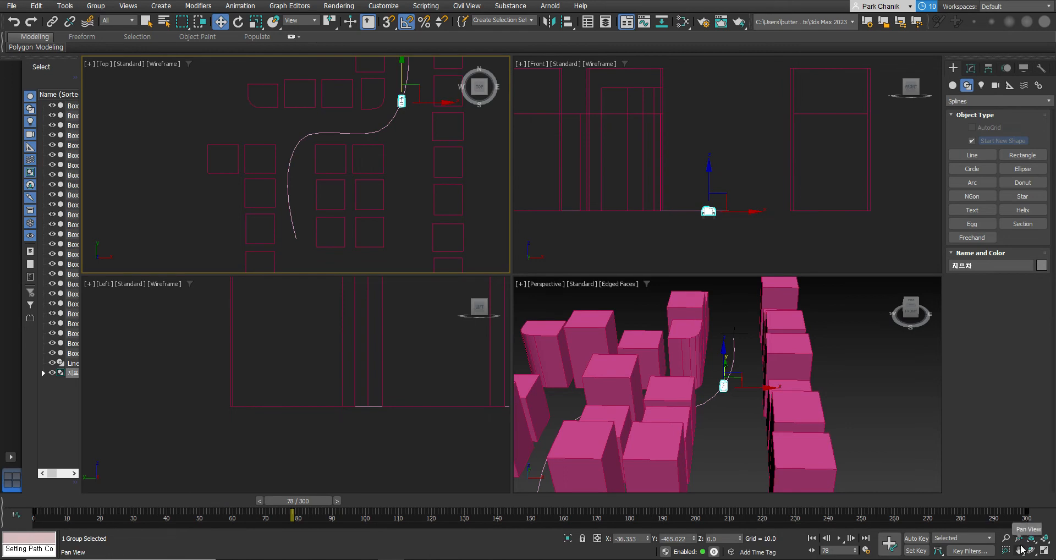
scroll(429, 117, up, 4)
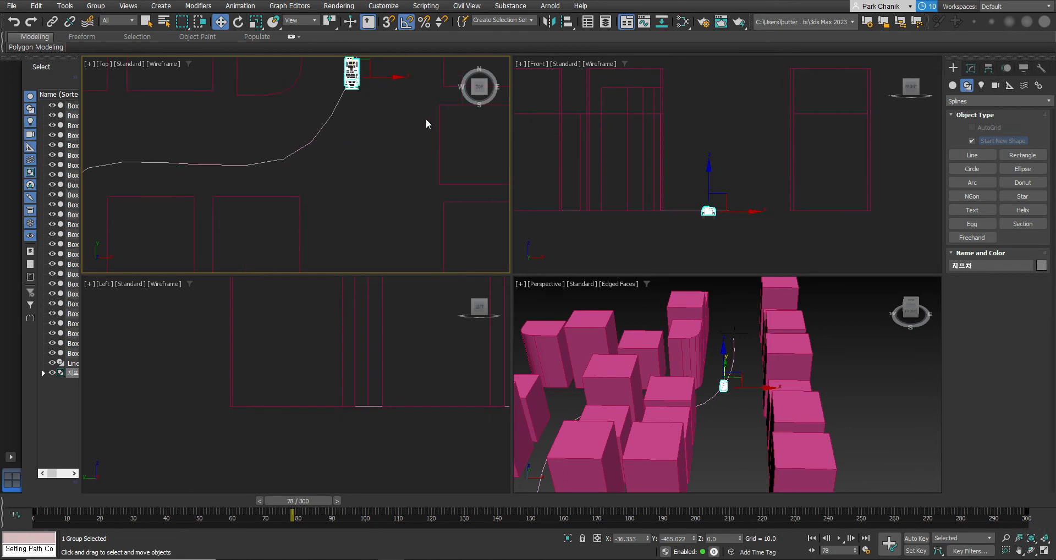
middle_drag(429, 111, 489, 173)
drag(293, 506, 366, 500)
key(w)
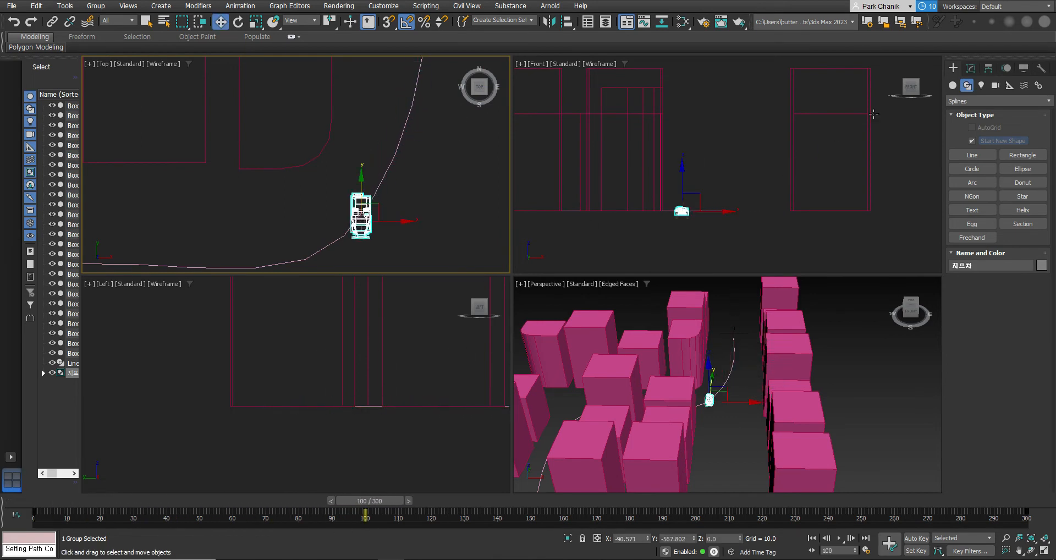
Step: Turn on Follow in the jeep's path options and try Bank, leaving Bank off
click(1005, 68)
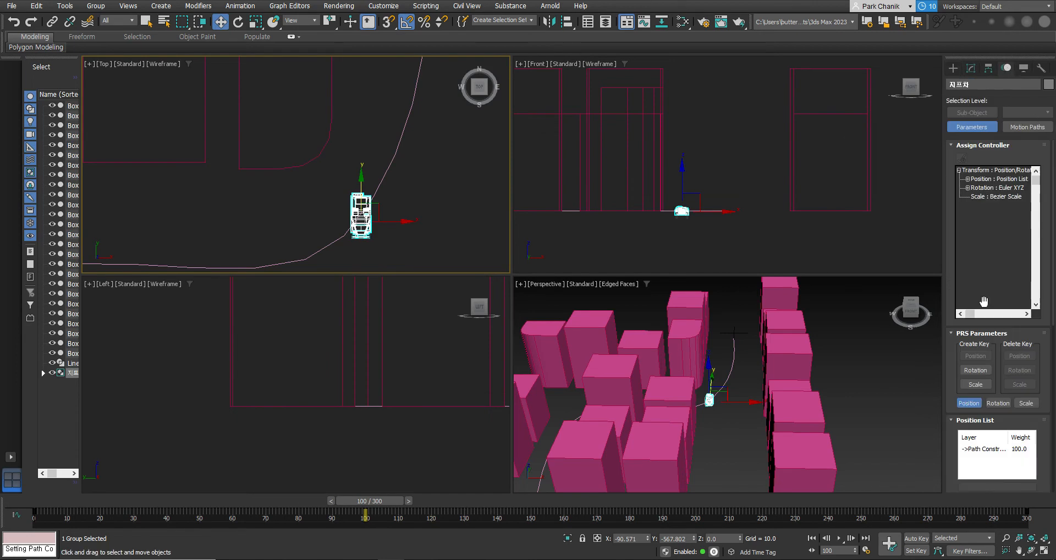
drag(955, 403, 957, 364)
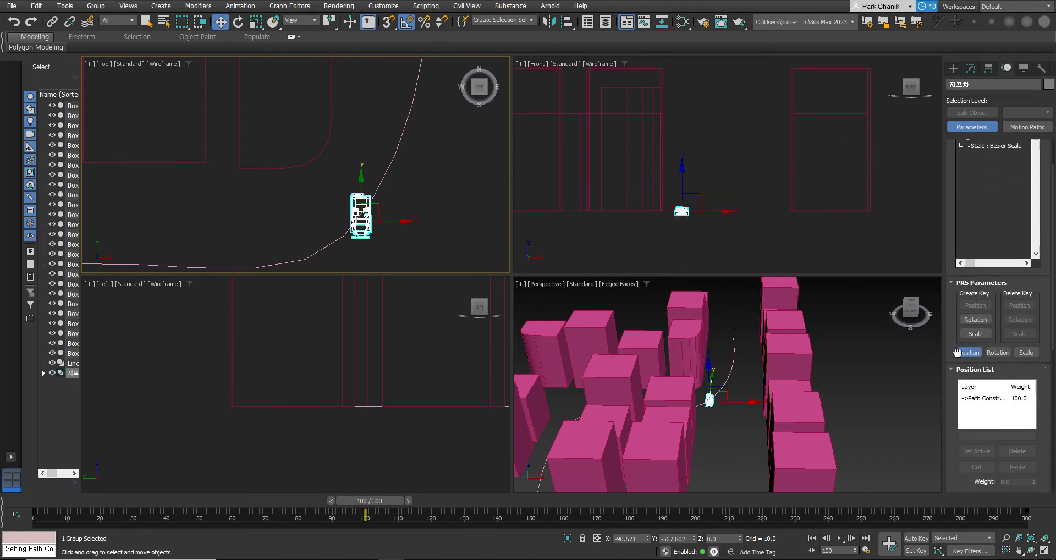
scroll(990, 302, down, 5)
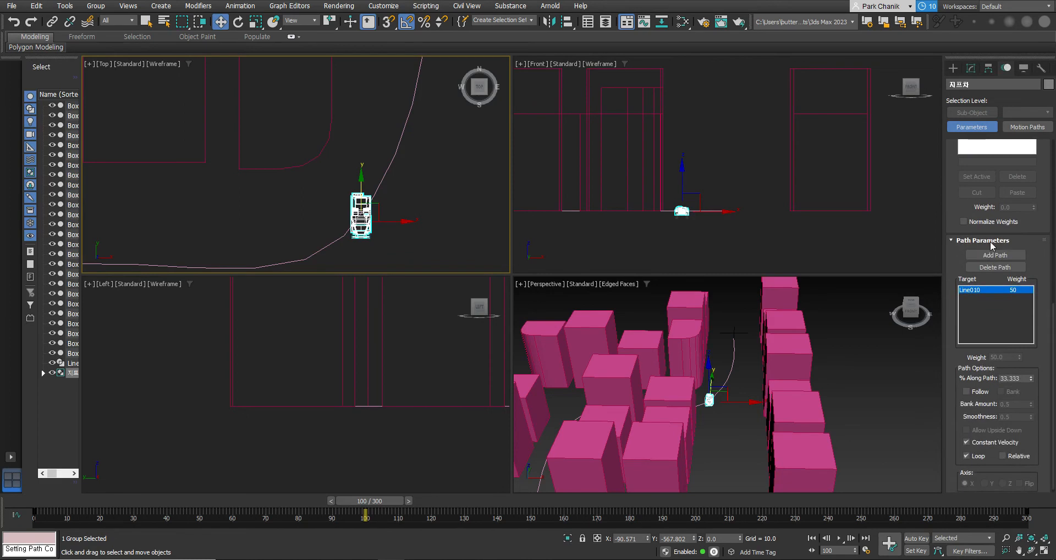
click(966, 391)
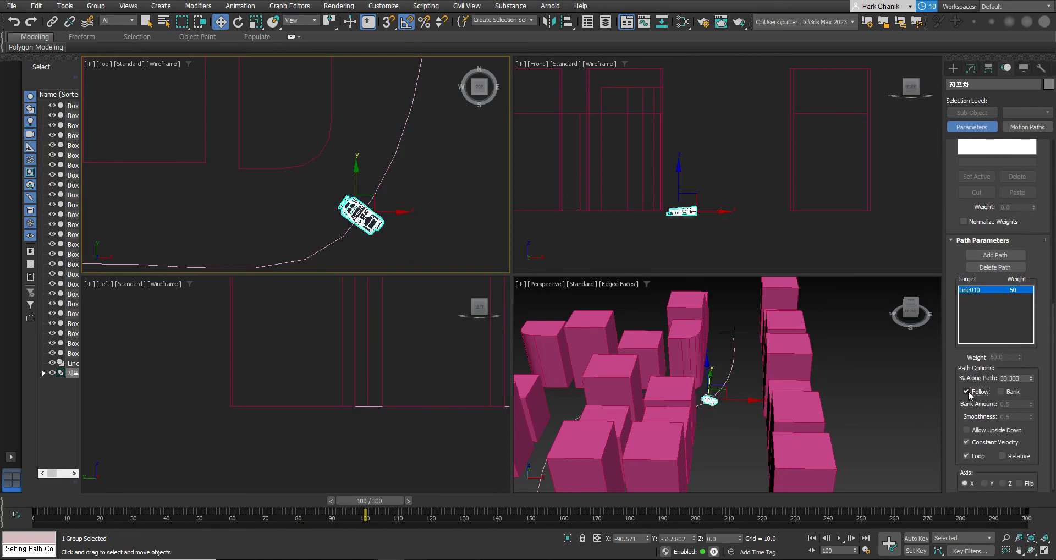
click(1001, 391)
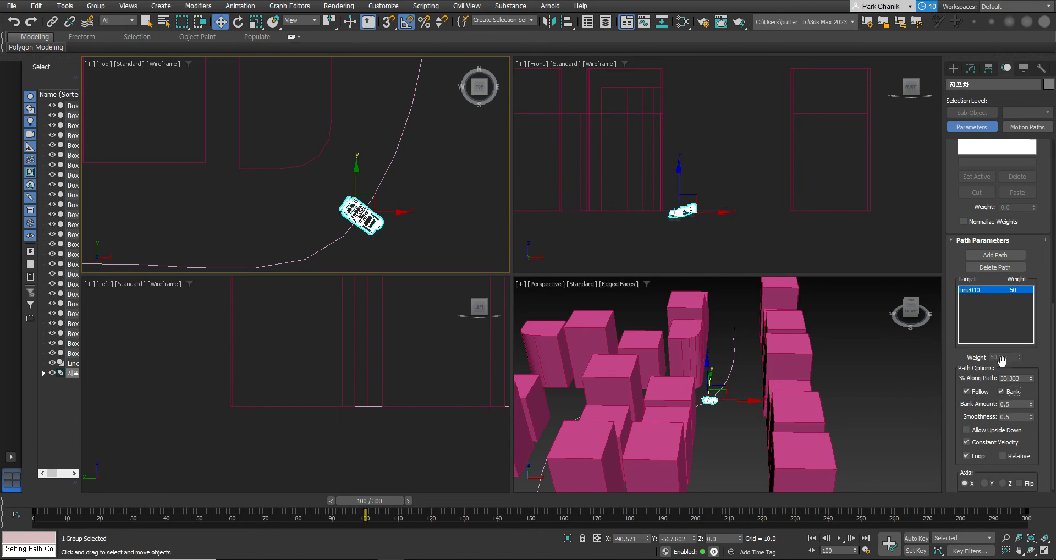
click(1001, 392)
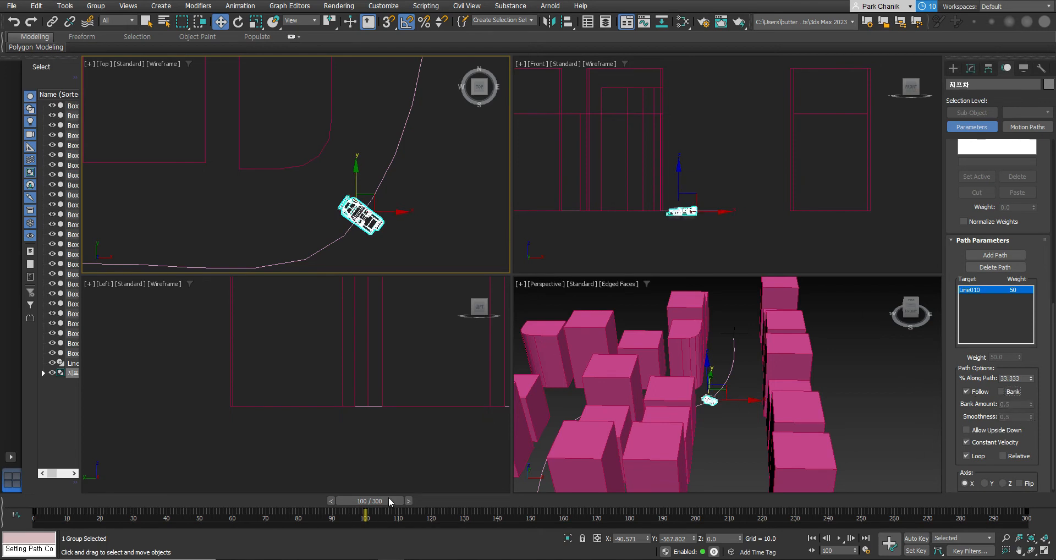
Step: Return to frame 0 and set the jeep's path-following axis to Y
drag(387, 499, 50, 500)
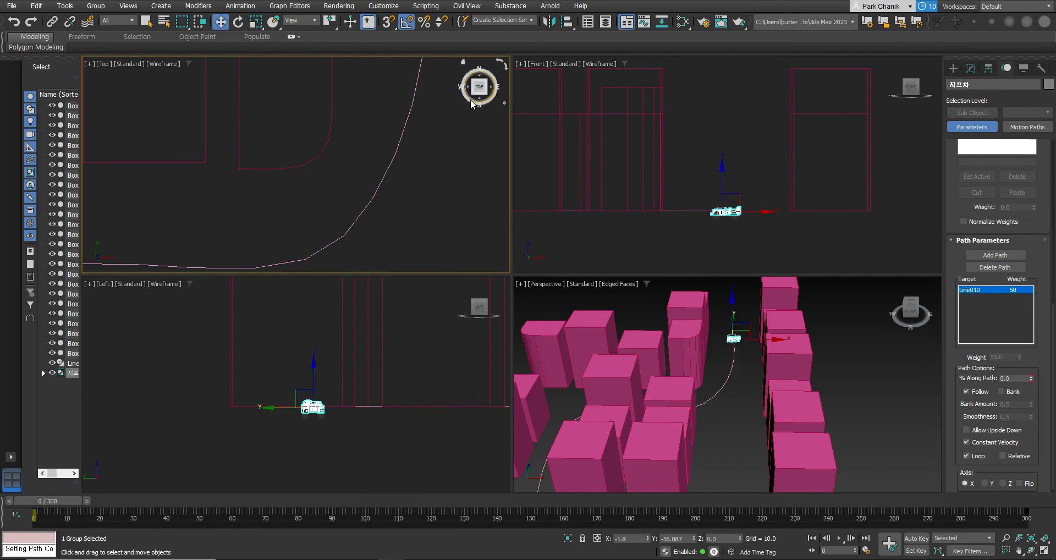
middle_drag(429, 118, 381, 318)
middle_drag(433, 151, 433, 251)
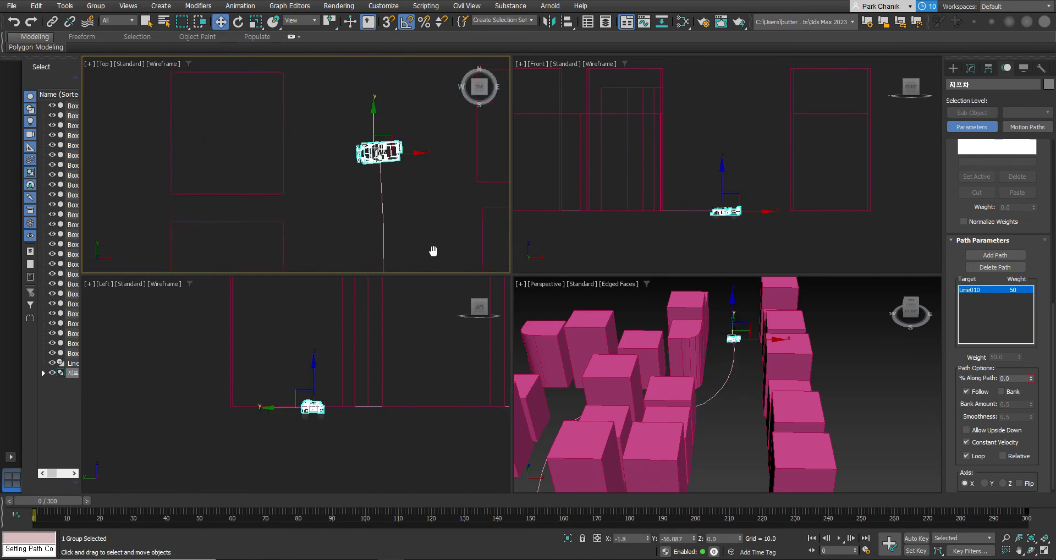
scroll(395, 156, up, 6)
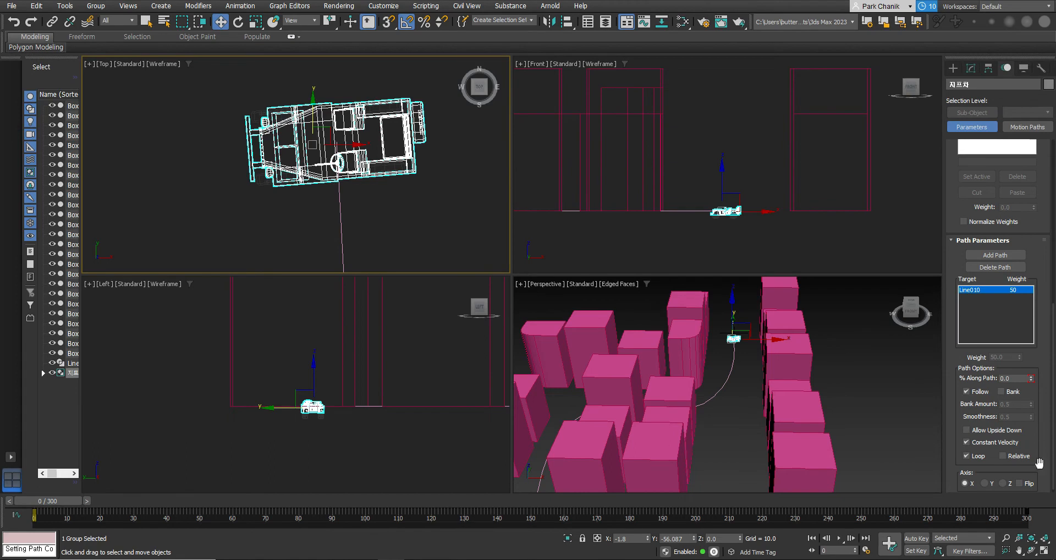
scroll(960, 397, down, 1)
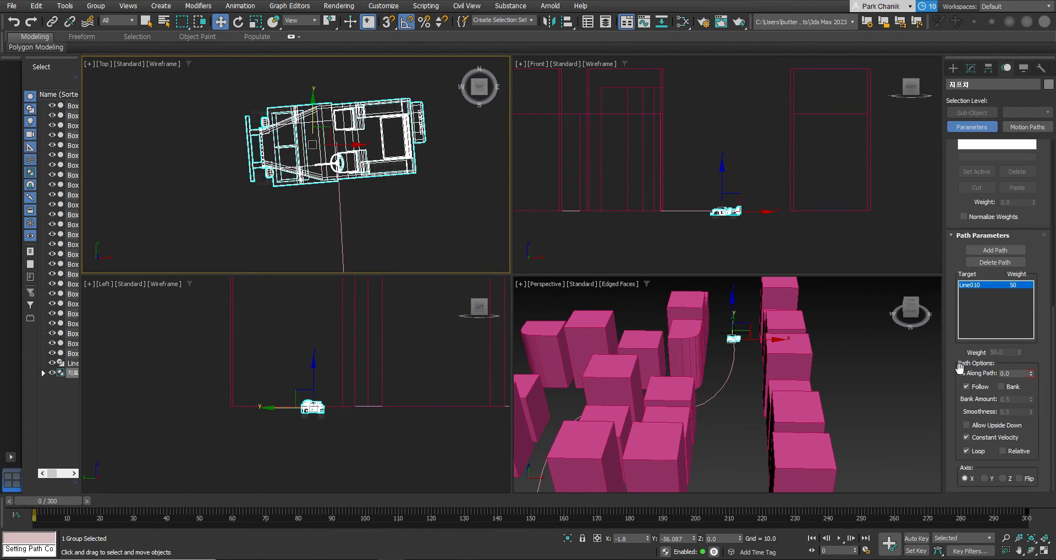
click(985, 479)
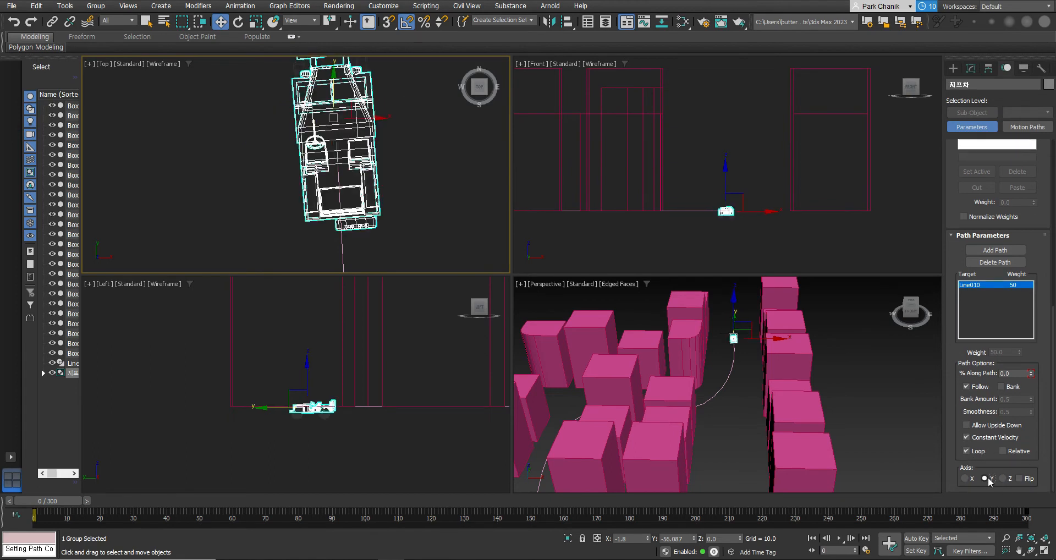
Step: Flip the jeep's path-following axis so its front points along the line
middle_drag(452, 172, 466, 201)
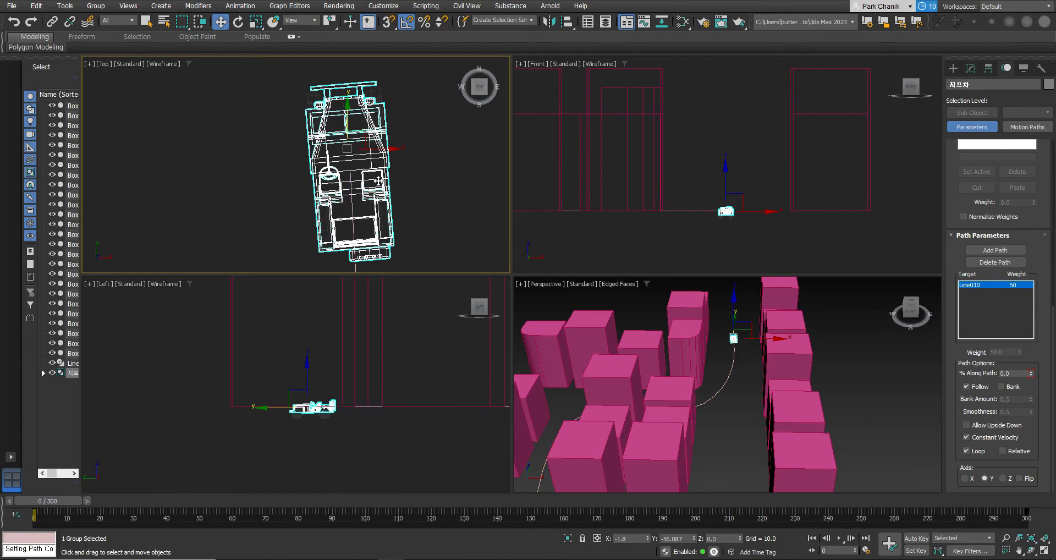
scroll(347, 352, up, 3)
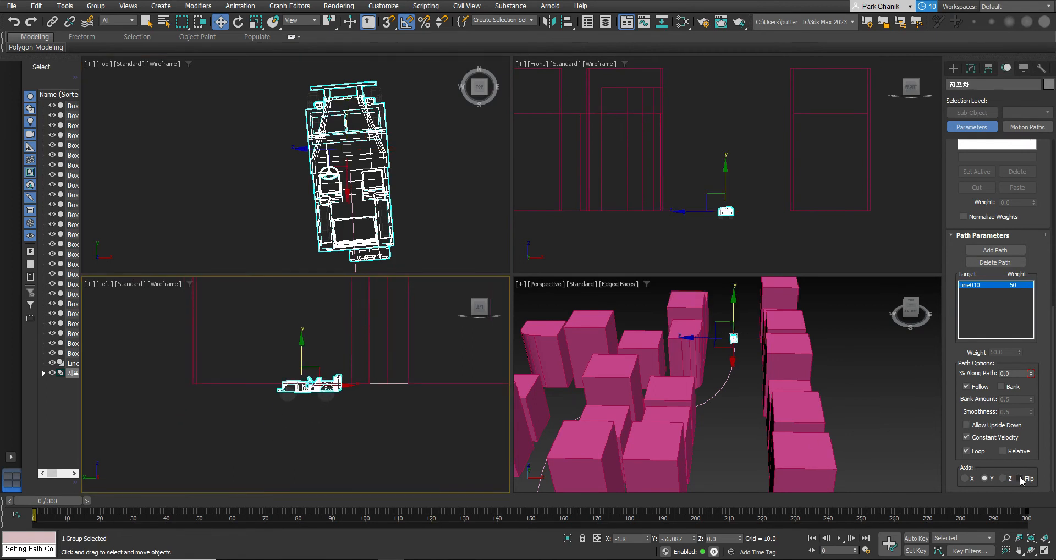
click(1020, 478)
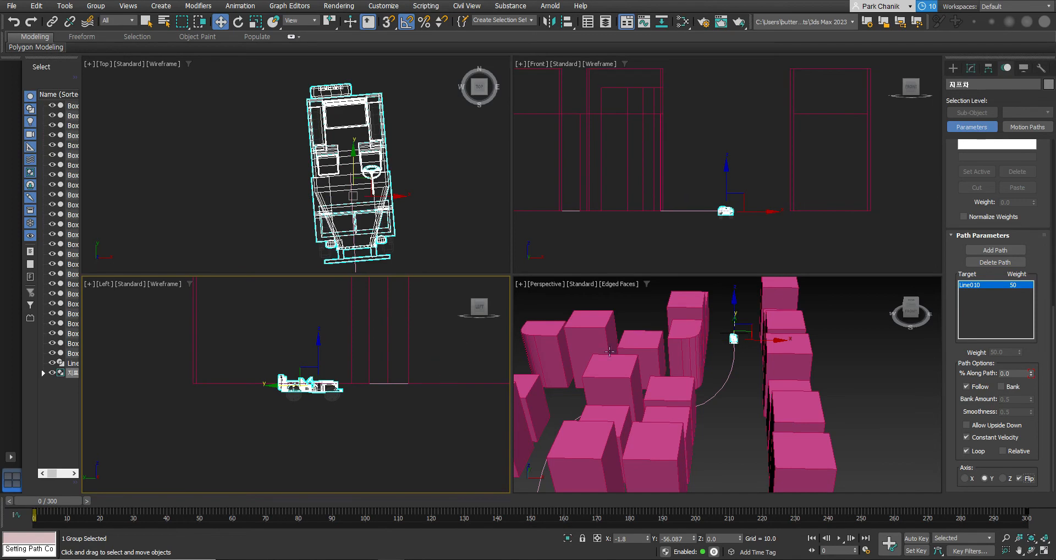
Step: Raise the street line by about 17.43 units in a maximized left view to lift the jeep
scroll(368, 385, up, 3)
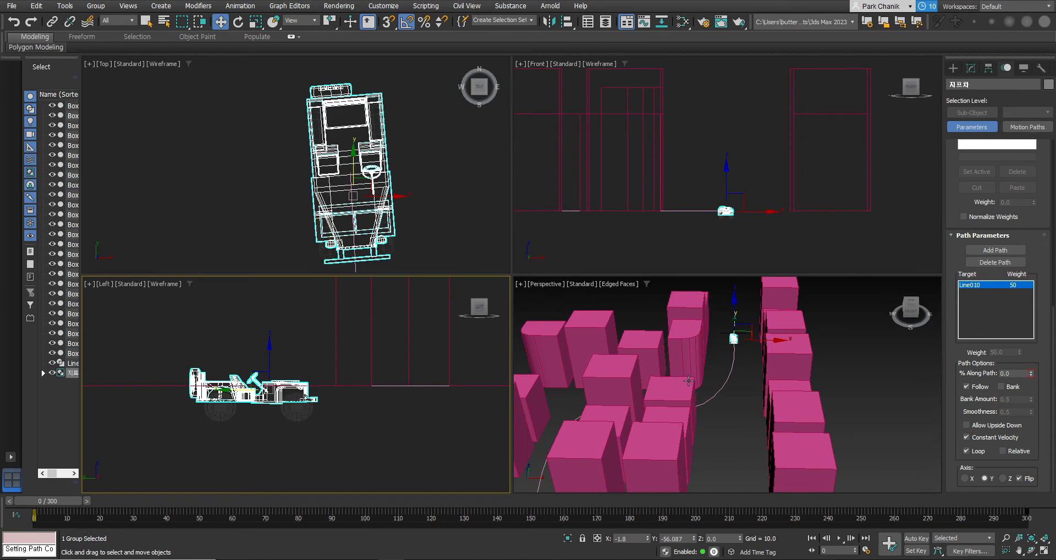
click(717, 391)
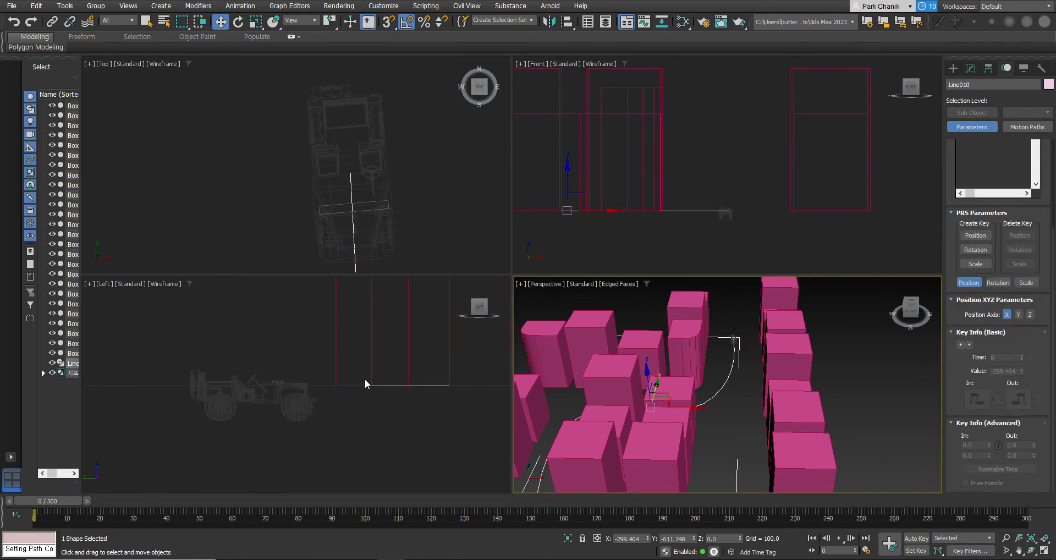
scroll(366, 343, down, 3)
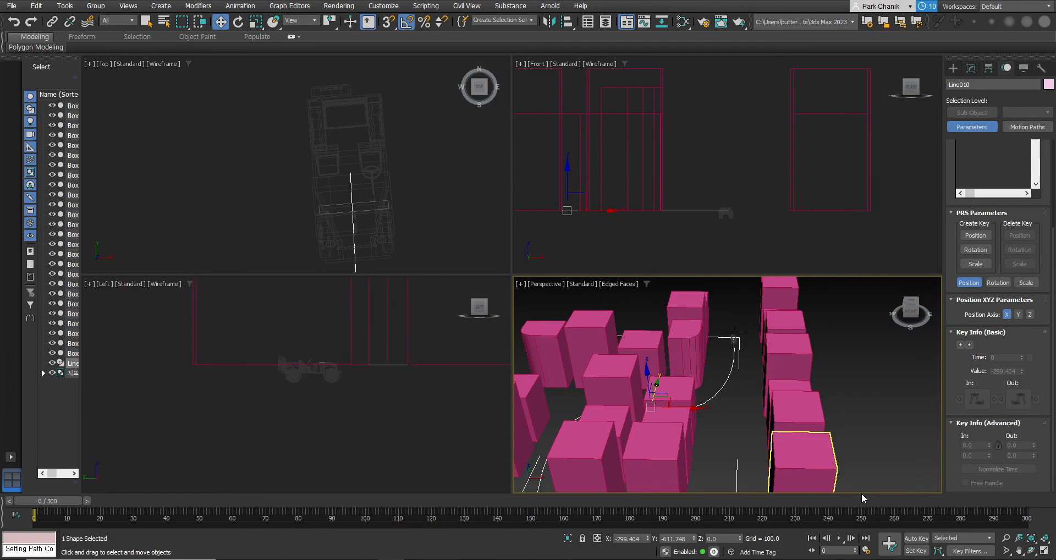
click(1045, 552)
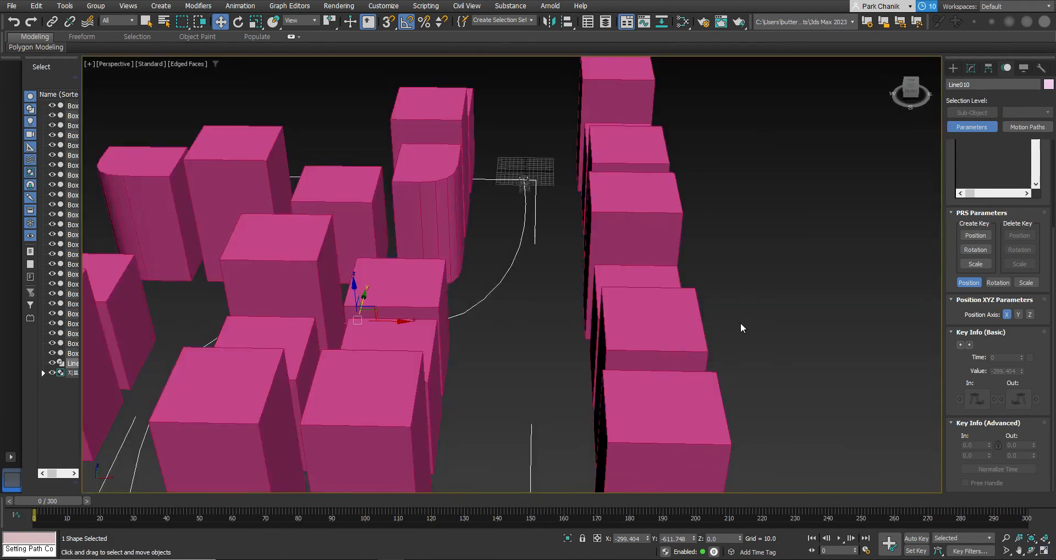
click(1044, 552)
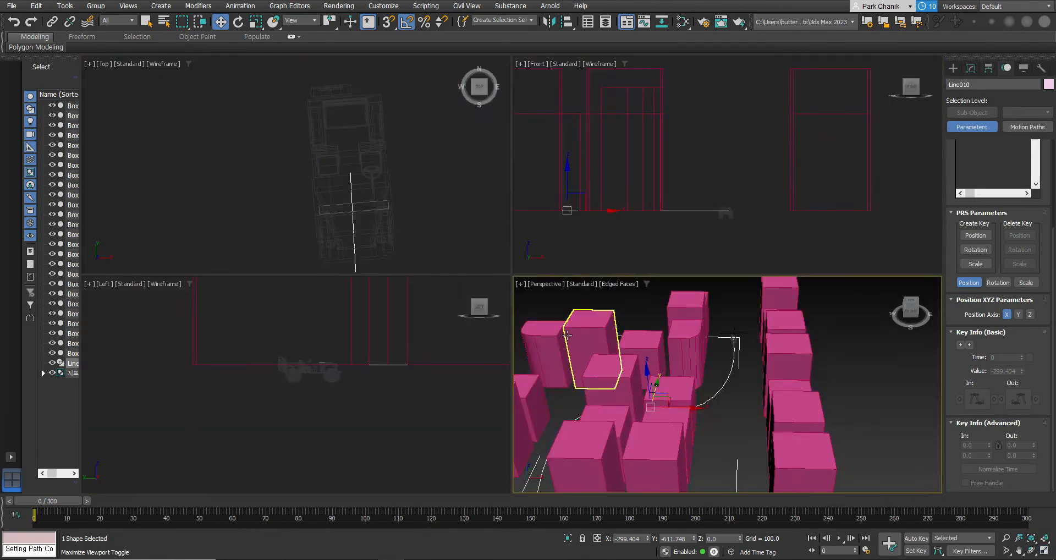
right_click(418, 385)
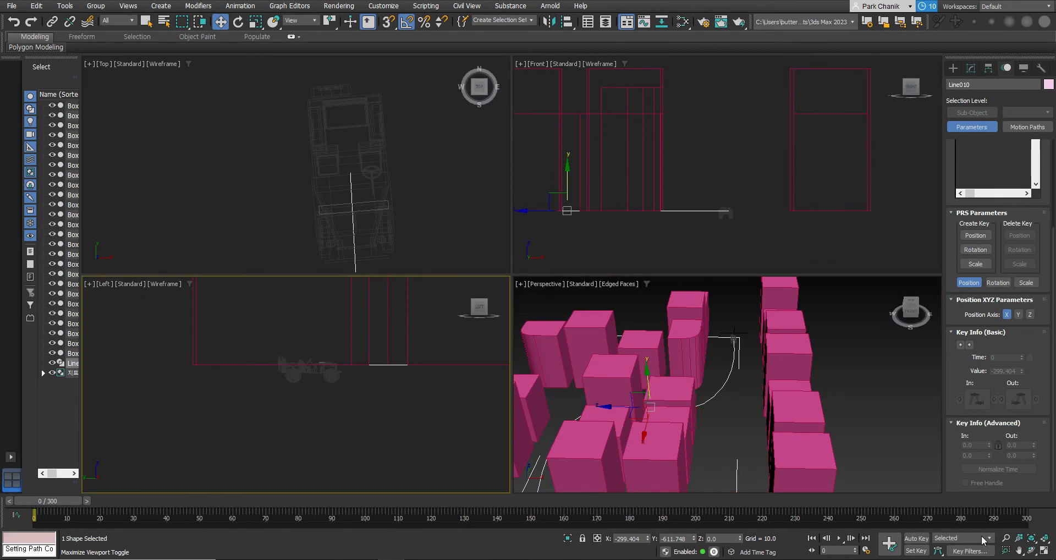
click(1044, 552)
scroll(655, 302, down, 6)
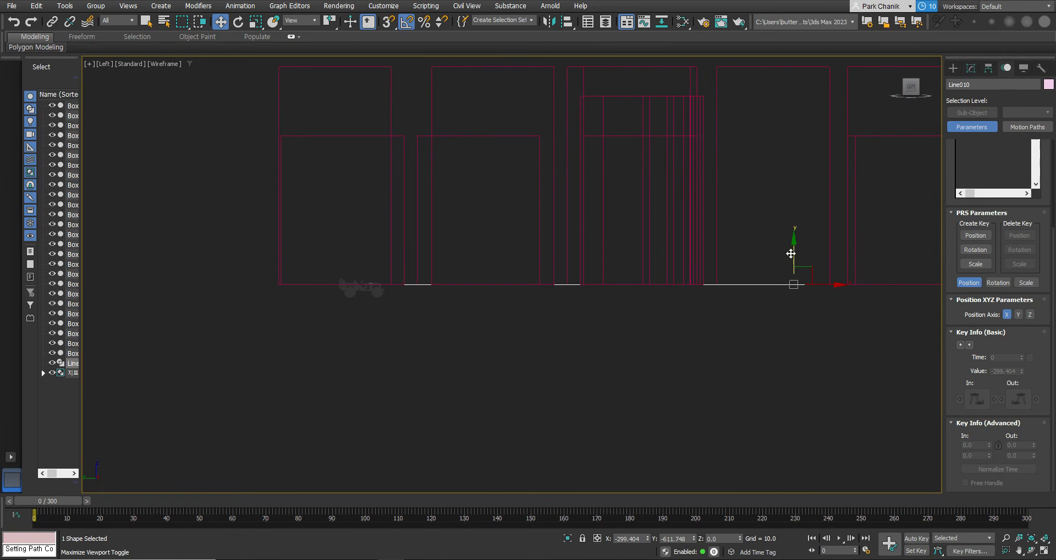
drag(792, 254, 787, 241)
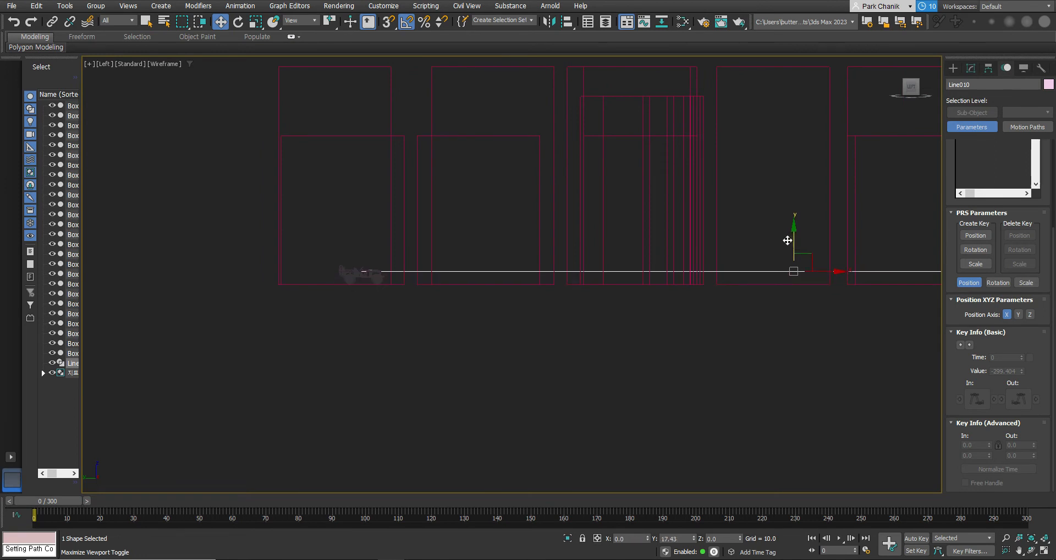
Step: Examine the height of the jeep's wheels against the base of the buildings in the left view
scroll(374, 279, up, 6)
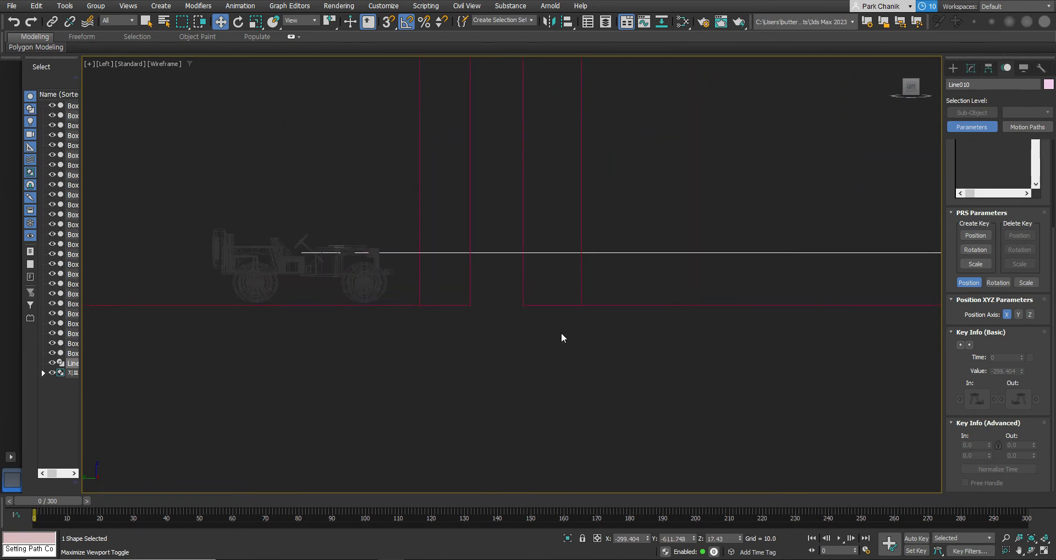
scroll(644, 342, down, 3)
middle_drag(704, 351, 563, 302)
scroll(700, 309, up, 3)
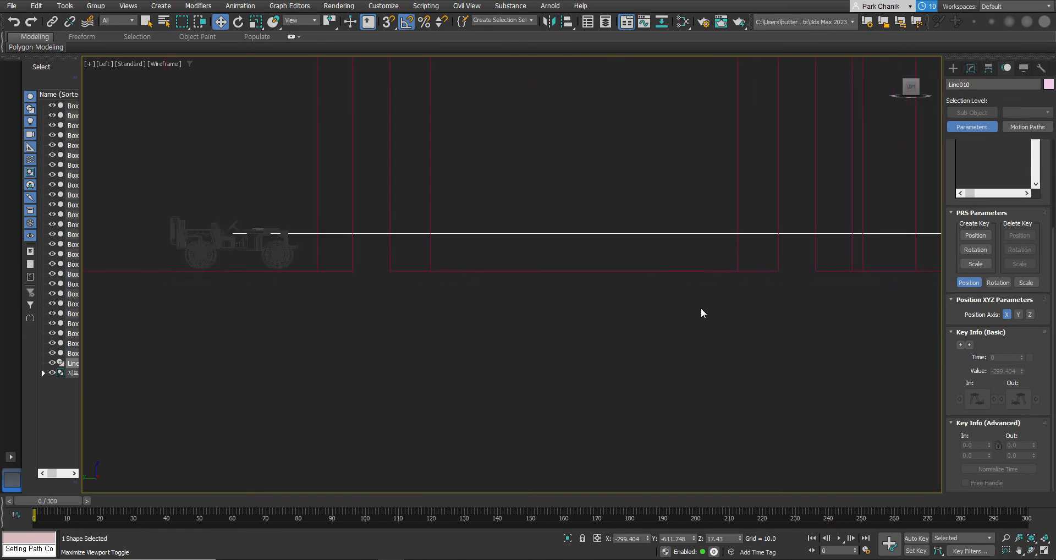
scroll(701, 308, down, 3)
middle_drag(717, 312, 636, 315)
scroll(636, 316, down, 3)
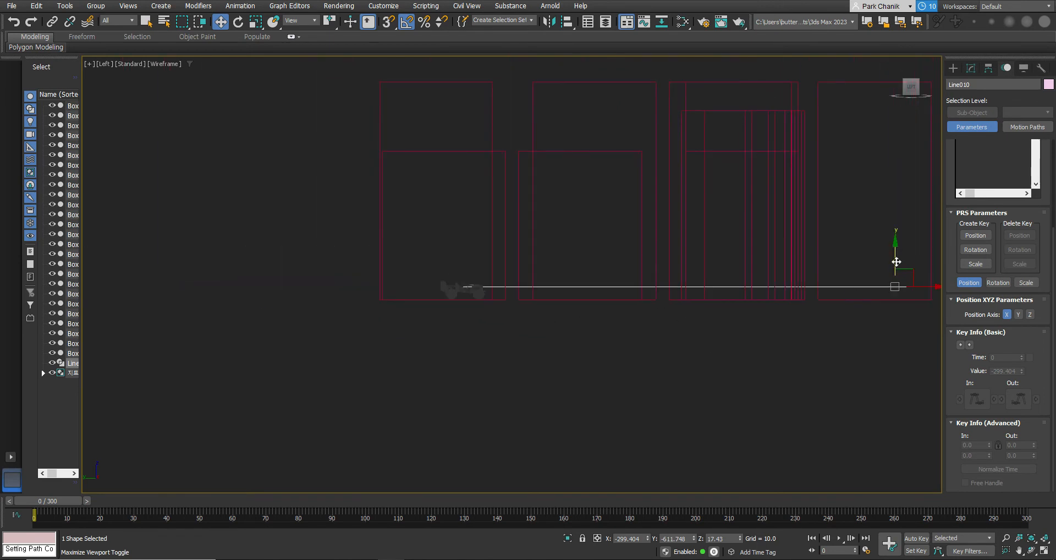
Step: Fine-tune the street line's height to Z 16.597 in the left view, bringing the jeep's wheels to the buildings' base
drag(895, 262, 895, 264)
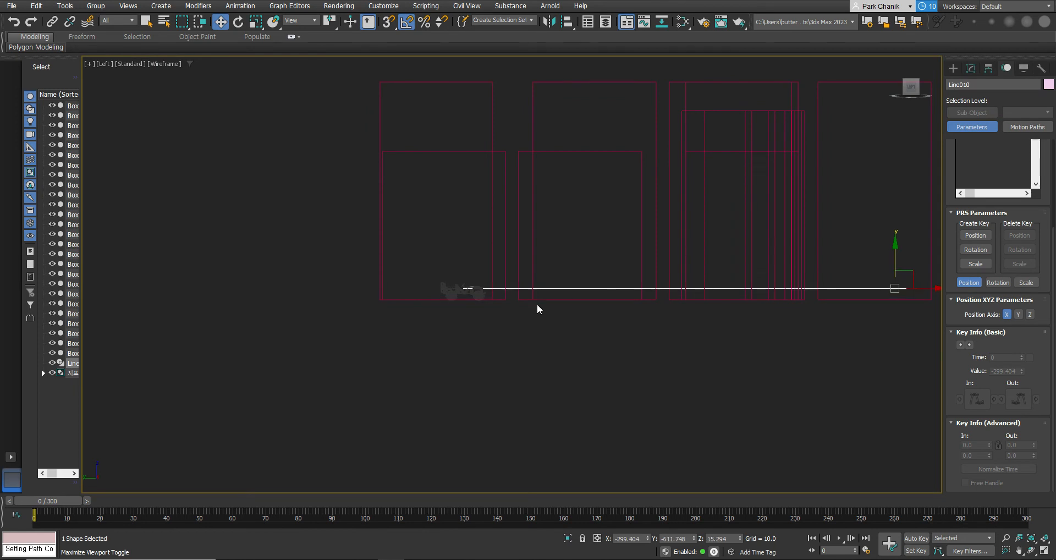
scroll(527, 295, up, 10)
scroll(770, 276, down, 7)
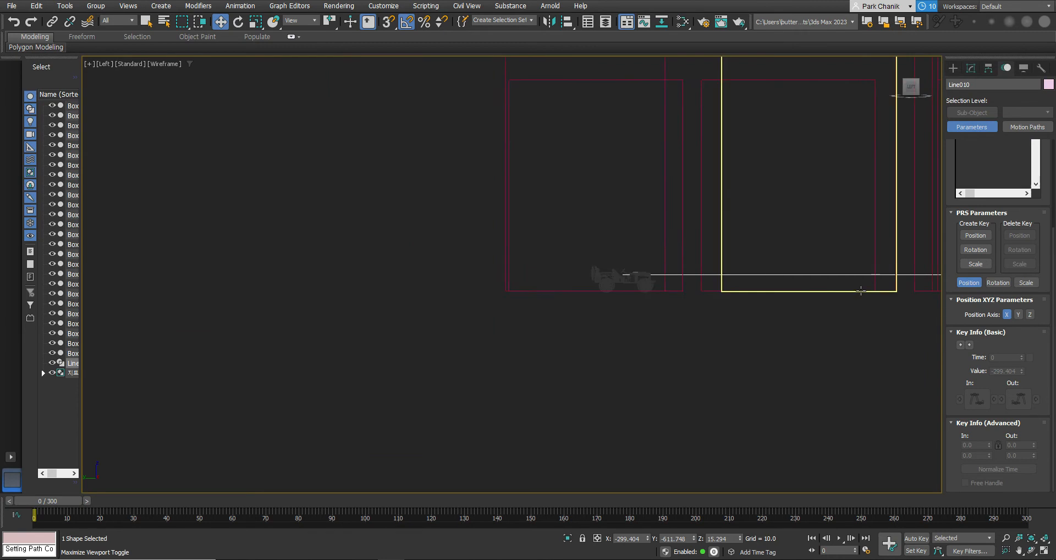
scroll(583, 315, up, 5)
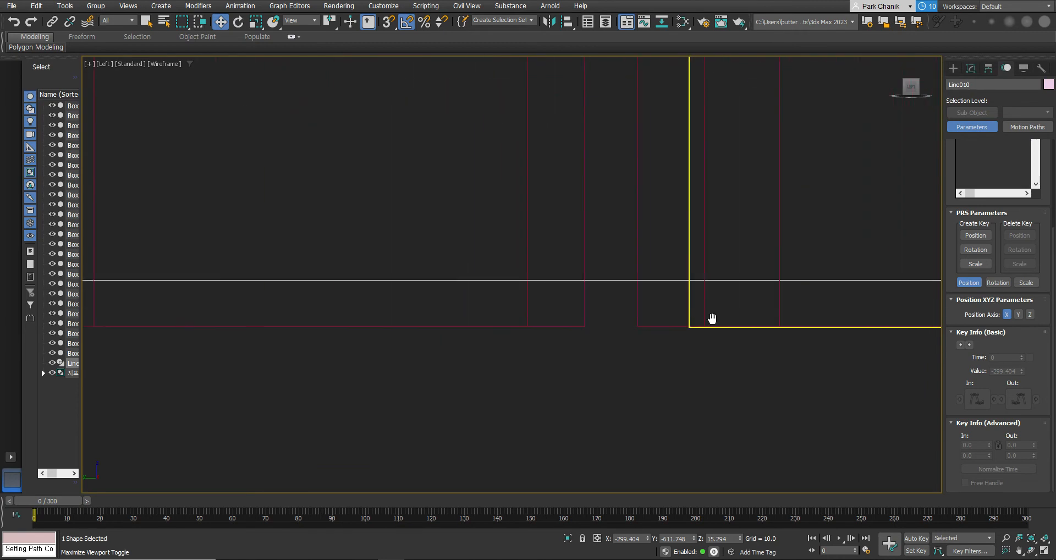
middle_drag(709, 346, 381, 319)
scroll(757, 322, down, 2)
drag(878, 273, 878, 270)
middle_drag(303, 352, 691, 325)
middle_drag(362, 310, 643, 332)
scroll(424, 324, up, 4)
scroll(425, 323, up, 2)
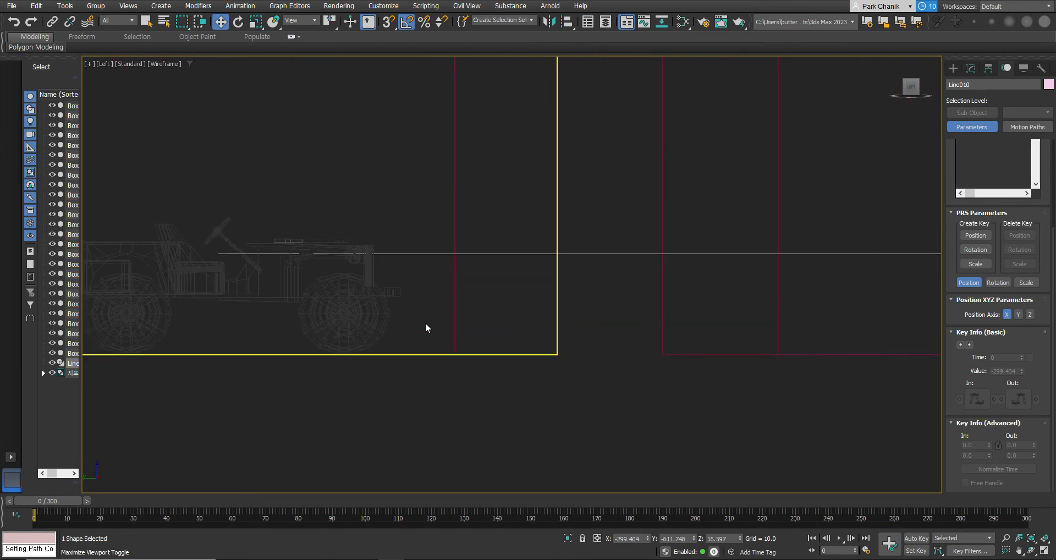
scroll(810, 431, down, 4)
scroll(895, 475, down, 1)
Step: Examine the jeep on the street curve at frame 93 in a maximized perspective view
click(1044, 551)
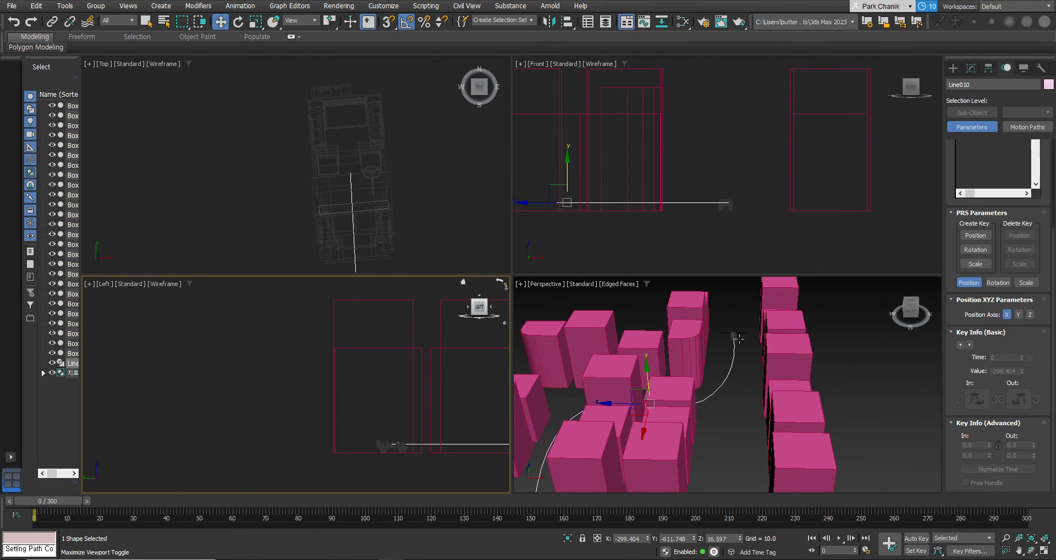
right_click(746, 413)
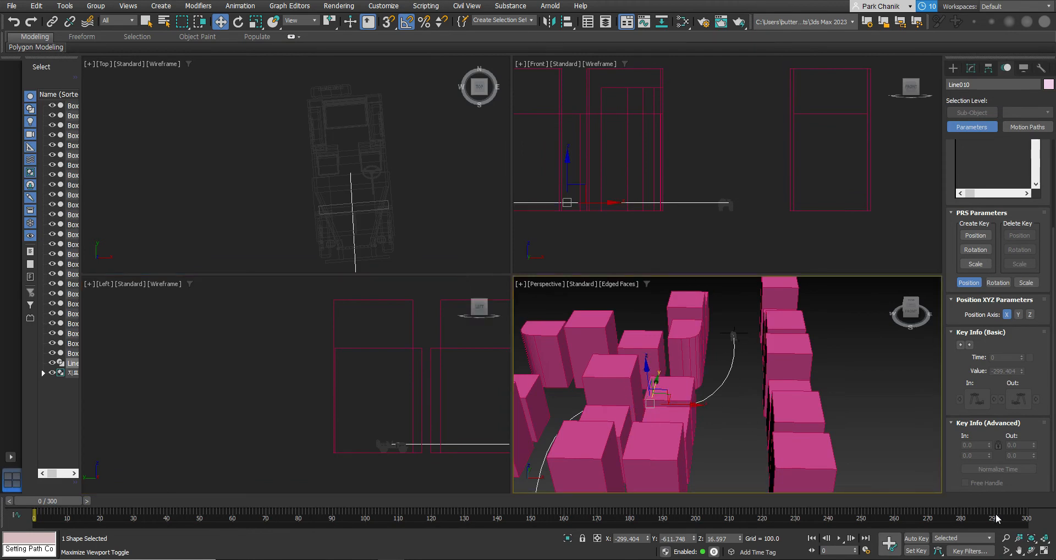
click(1044, 550)
middle_drag(575, 337, 606, 301)
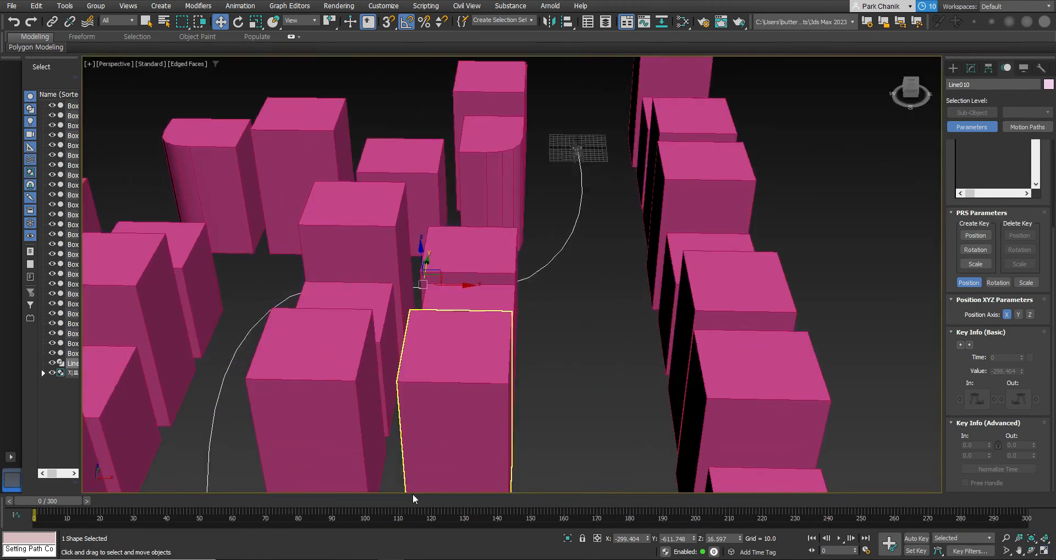
drag(71, 501, 372, 521)
key(w)
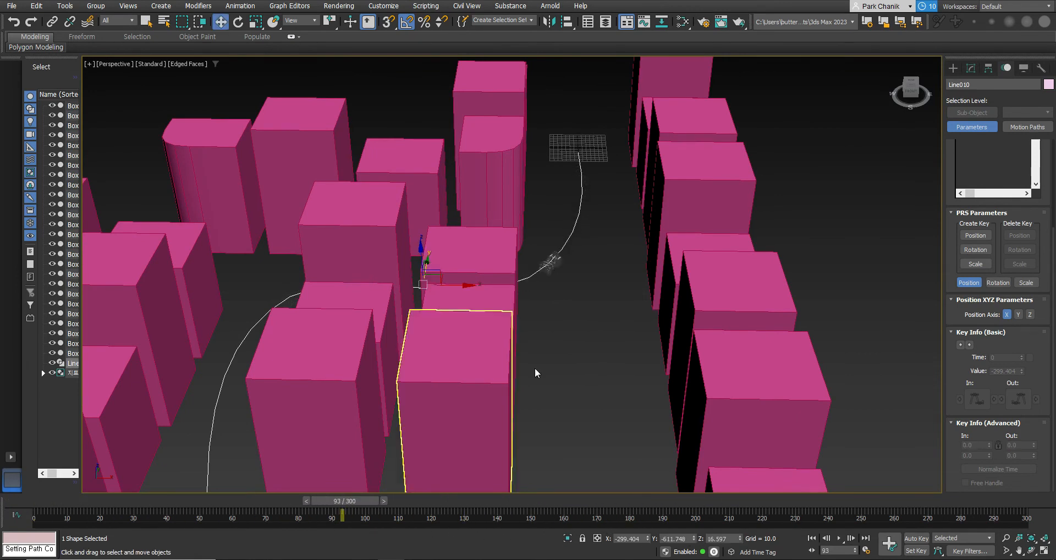
scroll(583, 301, up, 6)
middle_drag(592, 308, 685, 348)
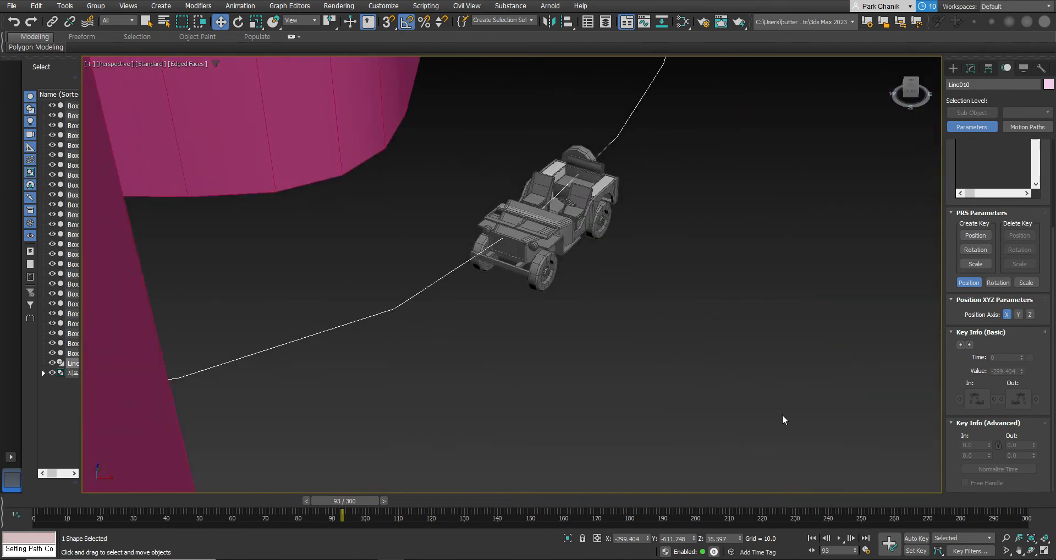
click(1032, 551)
drag(608, 340, 574, 304)
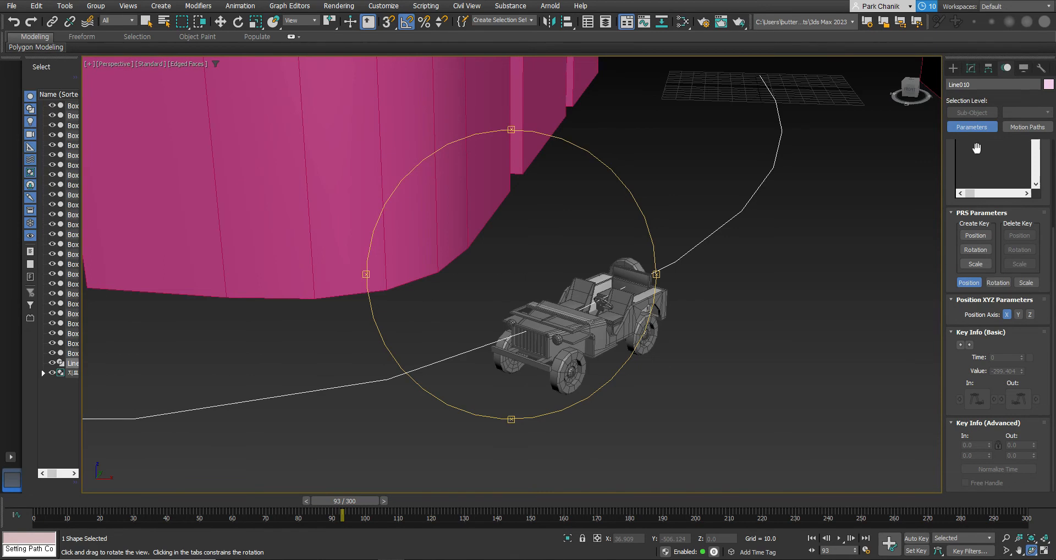
key(w)
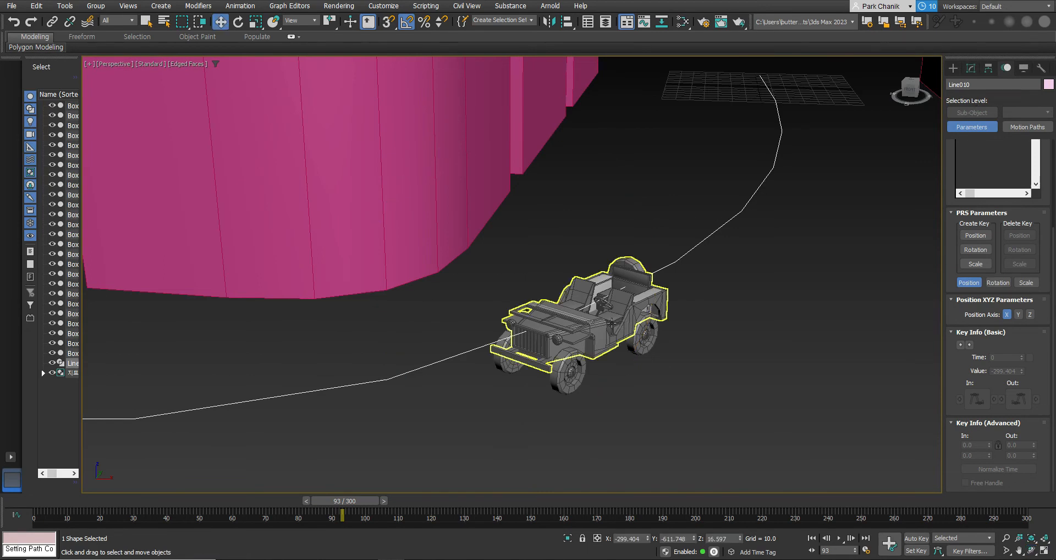
Step: Turn on Bank in the jeep's path options and scrub to frame 105 to check its lean
click(643, 316)
drag(959, 424, 941, 262)
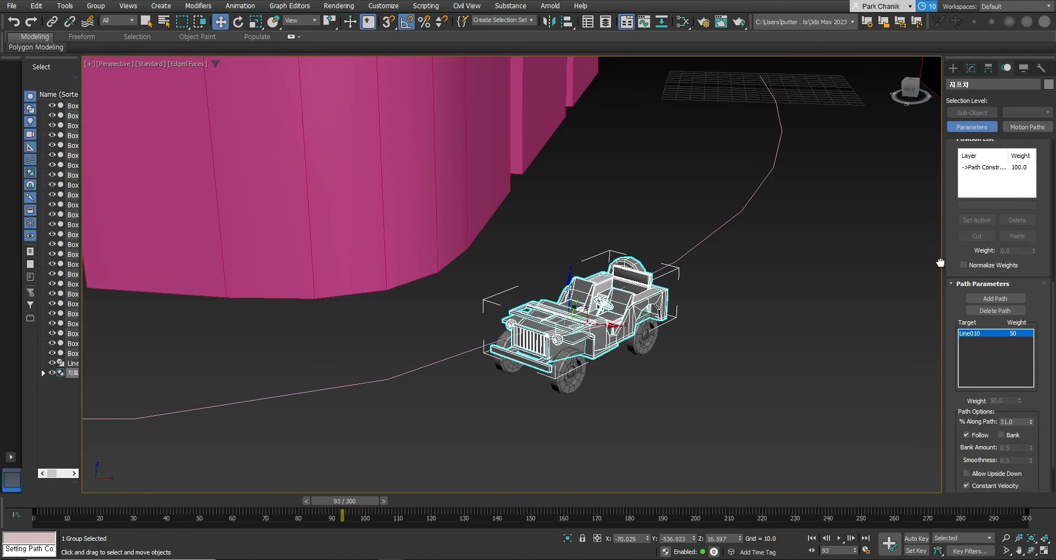
click(1001, 435)
drag(337, 502, 395, 501)
middle_drag(460, 431, 591, 374)
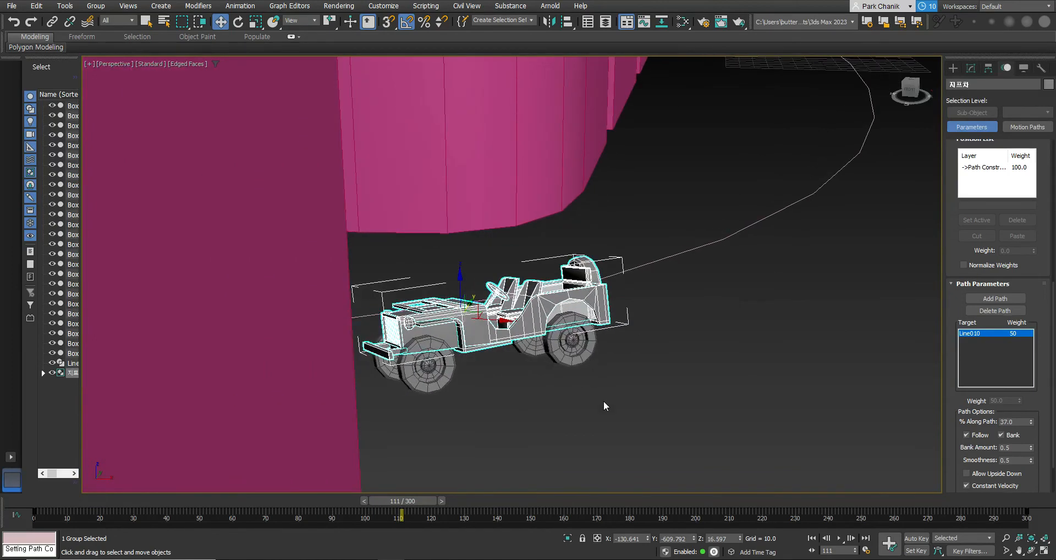
mouse_move(393, 501)
mouse_down()
mouse_move(276, 499)
mouse_move(383, 500)
mouse_up()
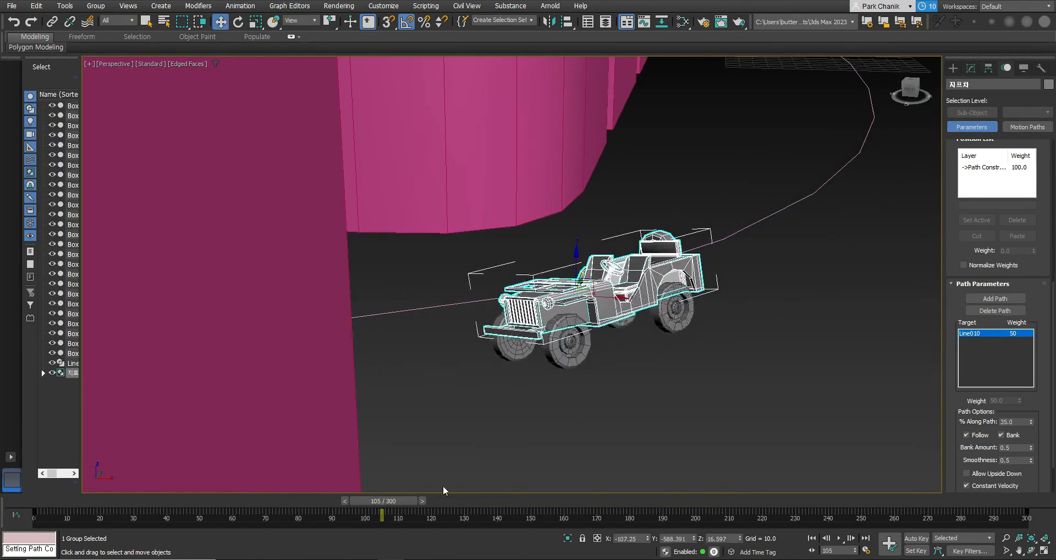
Step: Set the jeep's Bank Amount to 0.25
double_click(1012, 449)
text(0.25)
key(Return)
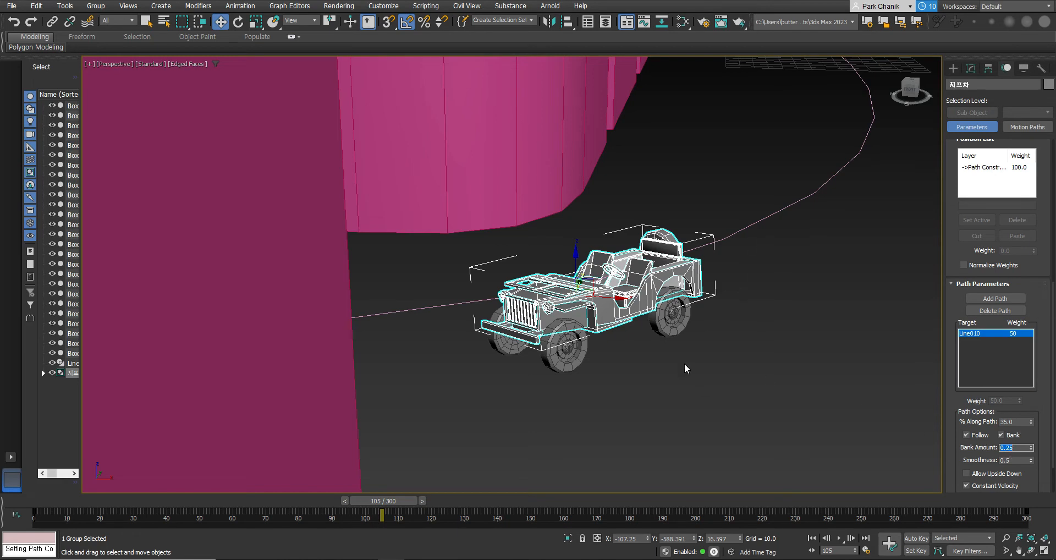
Step: Play back the jeep's drive through the whole street layout, and stop the playback
scroll(684, 363, down, 8)
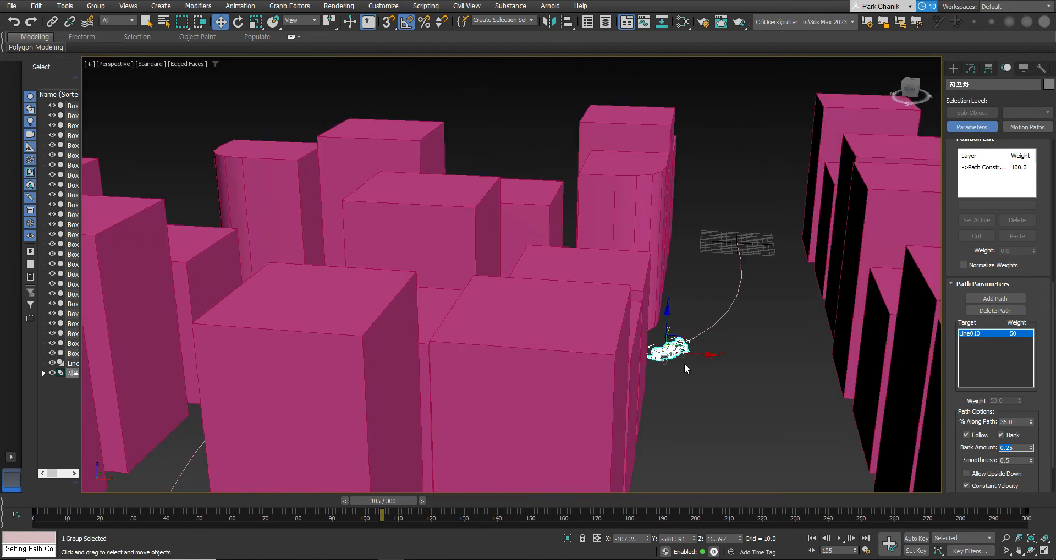
click(839, 538)
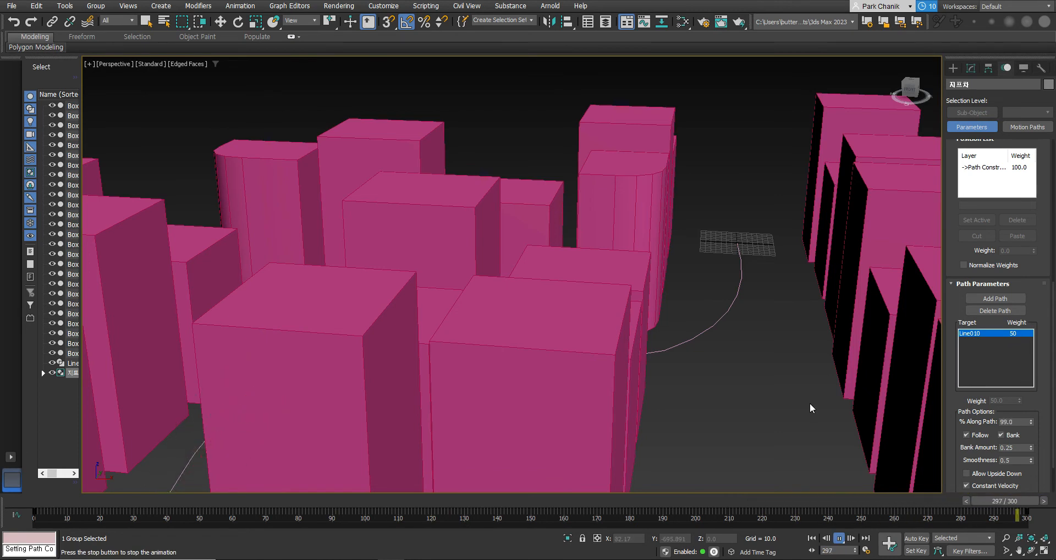
click(840, 538)
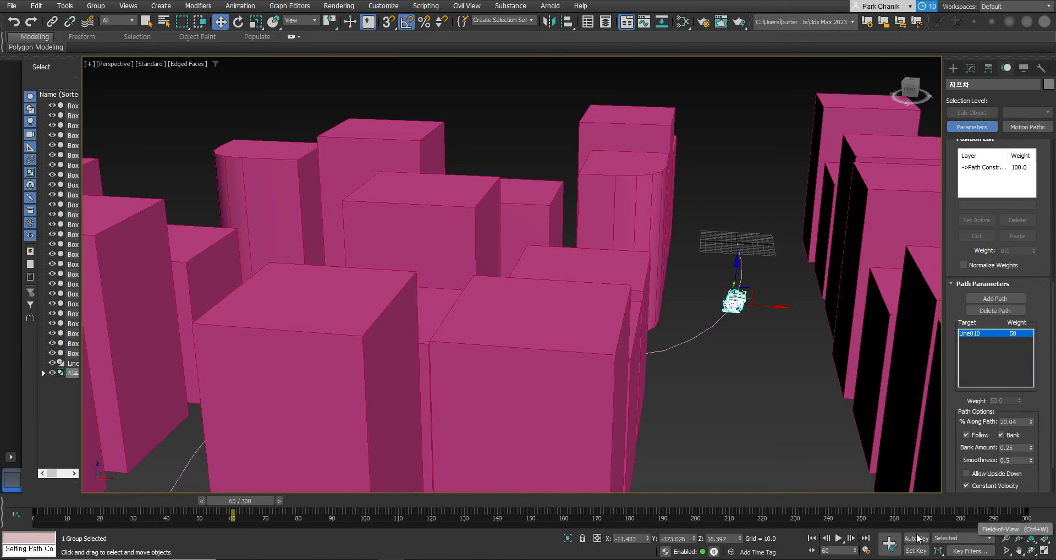
Step: Move the jeep's final path key from frame 300 to frame 200
drag(258, 501, 695, 531)
key(w)
drag(986, 507, 674, 487)
key(w)
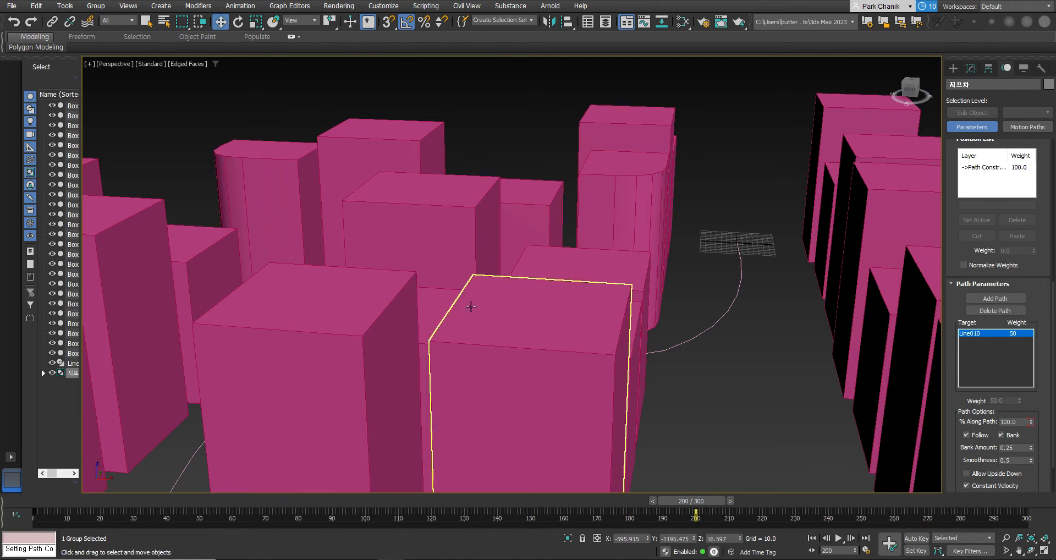
Step: Play back the retimed animation with the end of the street path in view, and stop it
scroll(580, 330, up, 5)
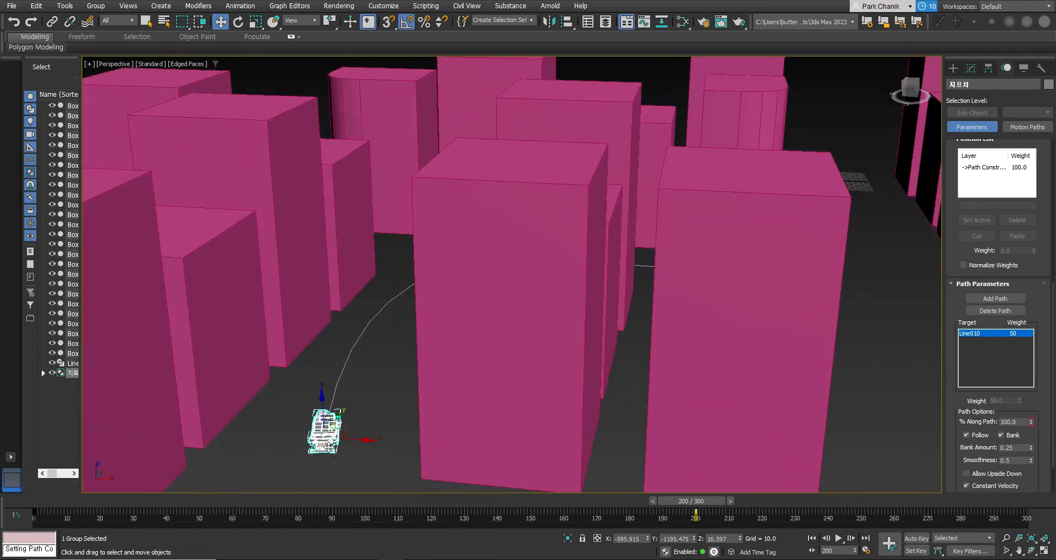
click(839, 540)
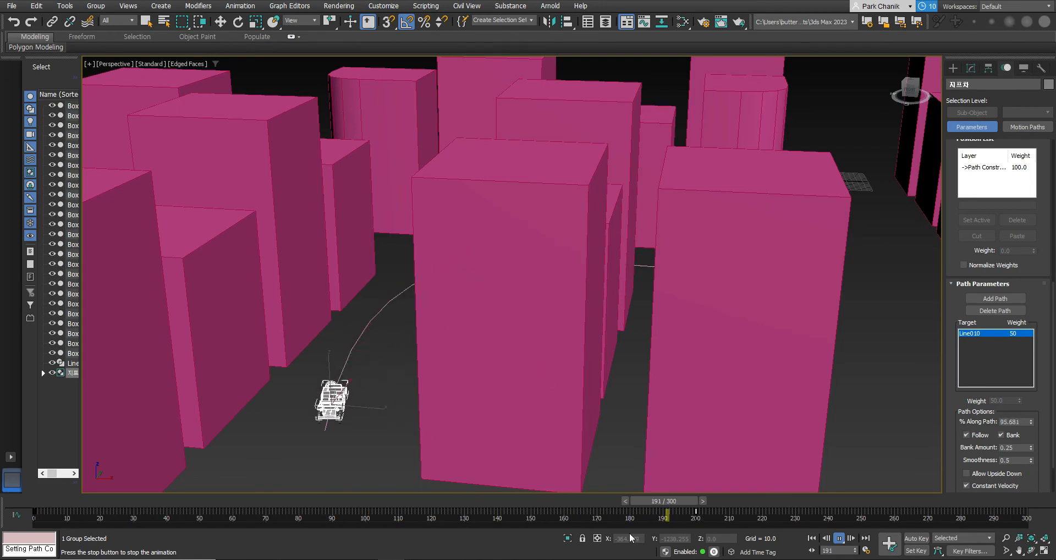
click(839, 538)
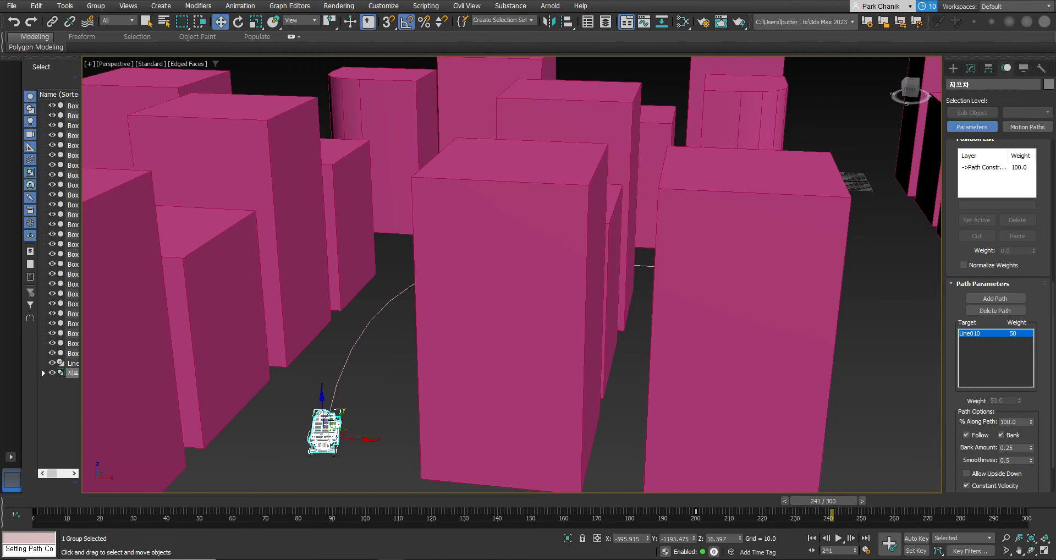
Step: Set the animation's End Time to 200 in the time configuration
click(866, 550)
double_click(498, 311)
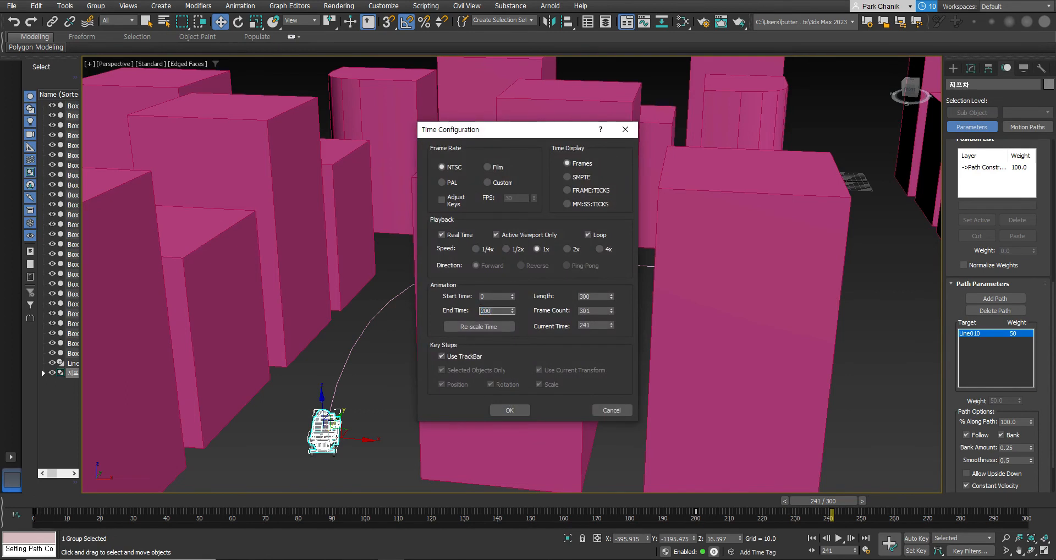
click(495, 409)
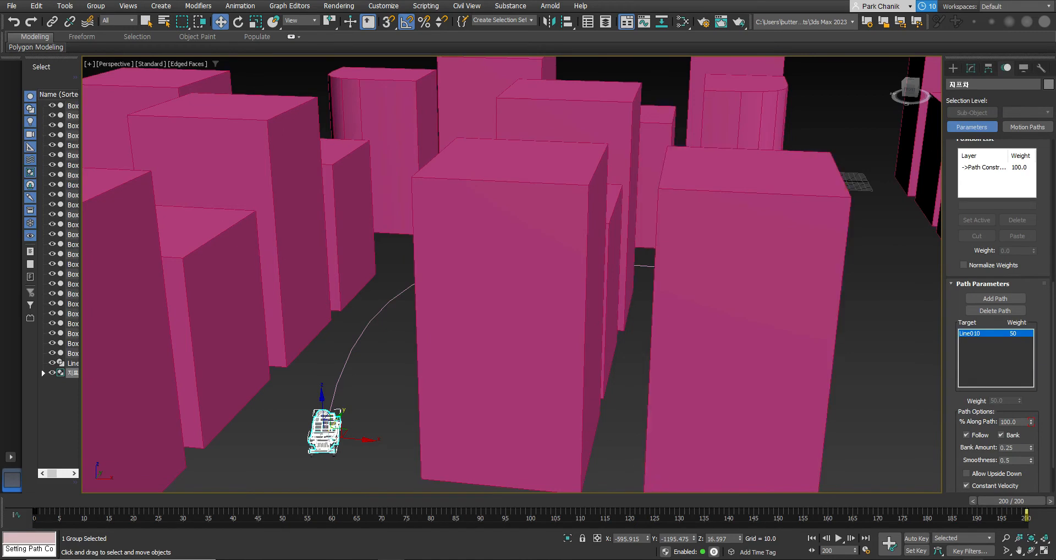
click(1032, 550)
drag(572, 362, 589, 382)
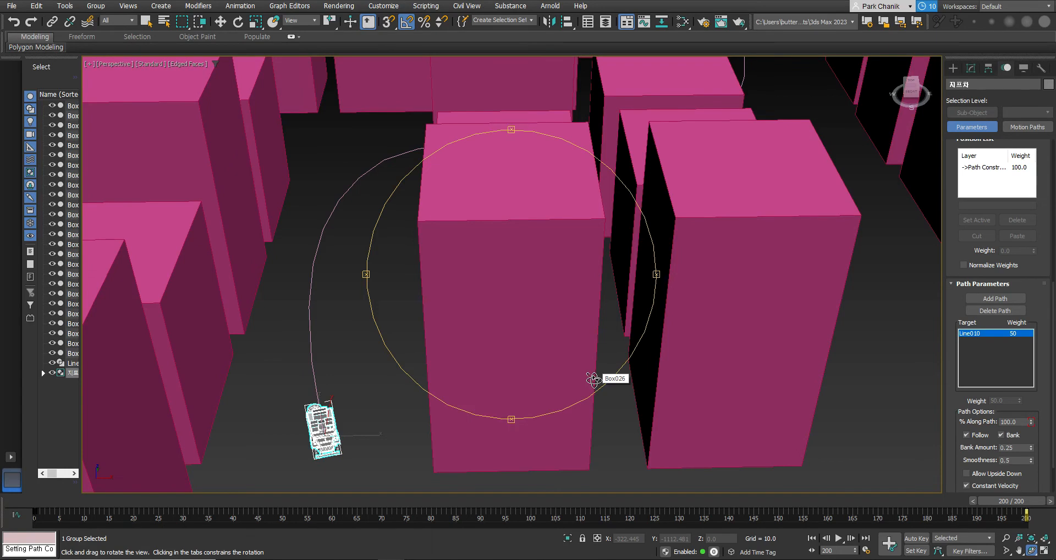
drag(563, 325, 428, 328)
scroll(428, 328, down, 3)
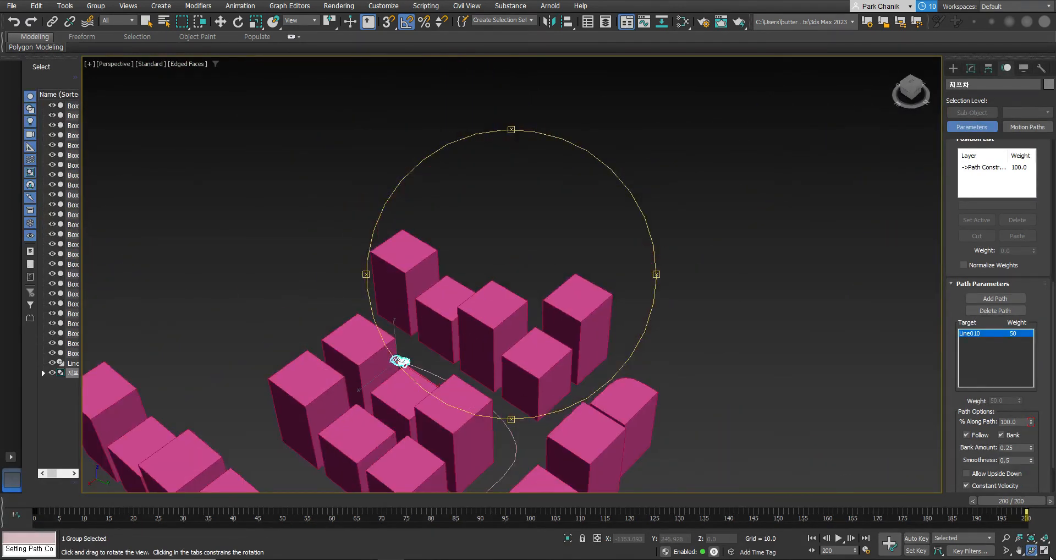
Step: Return the timeline to frame 0 and show the whole street path in a maximized top view
click(1043, 550)
right_click(413, 231)
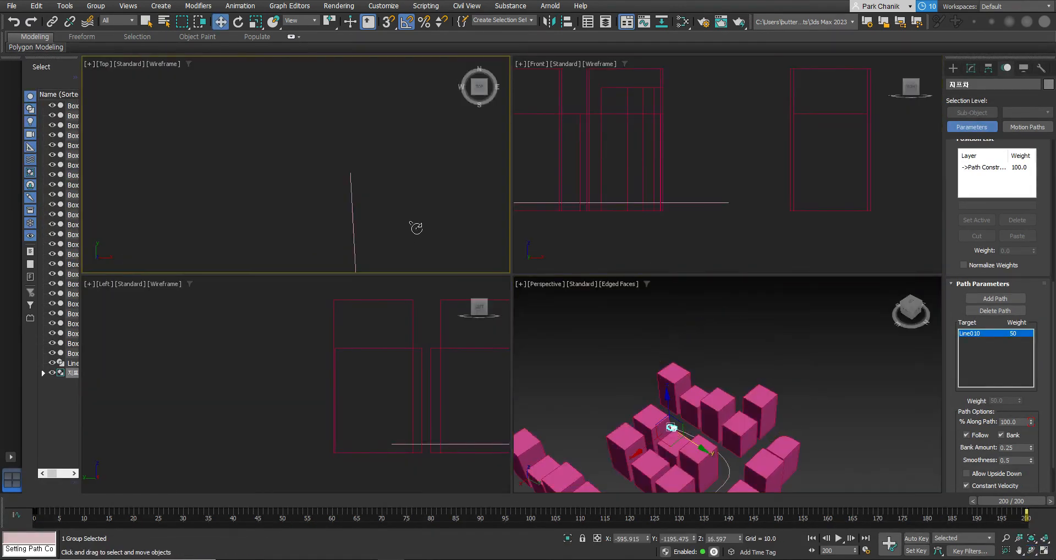
click(1044, 552)
middle_drag(691, 375, 596, 205)
scroll(596, 205, down, 5)
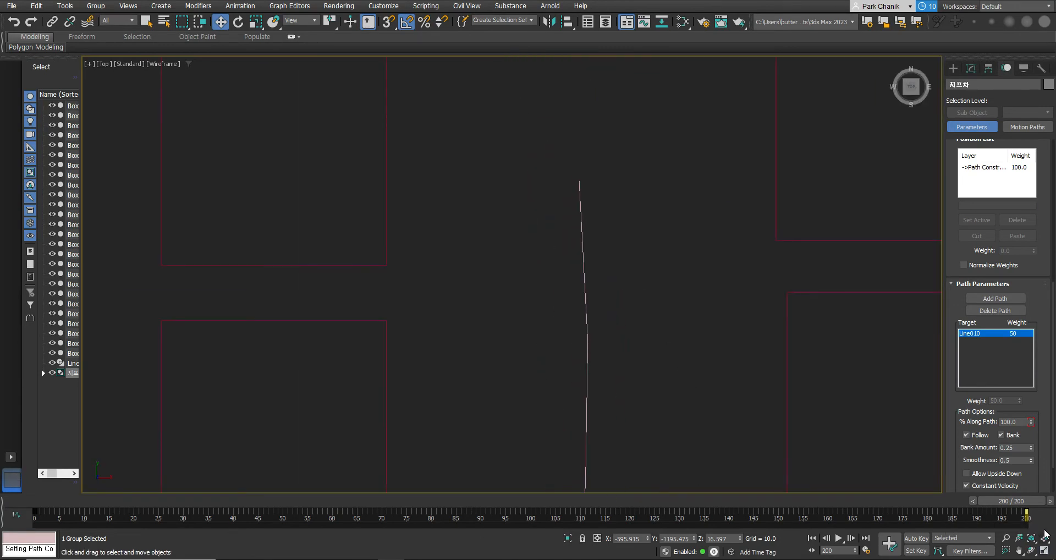
drag(1012, 503, 4, 436)
scroll(555, 331, down, 5)
scroll(612, 351, down, 3)
middle_drag(612, 352, 617, 231)
scroll(617, 232, up, 2)
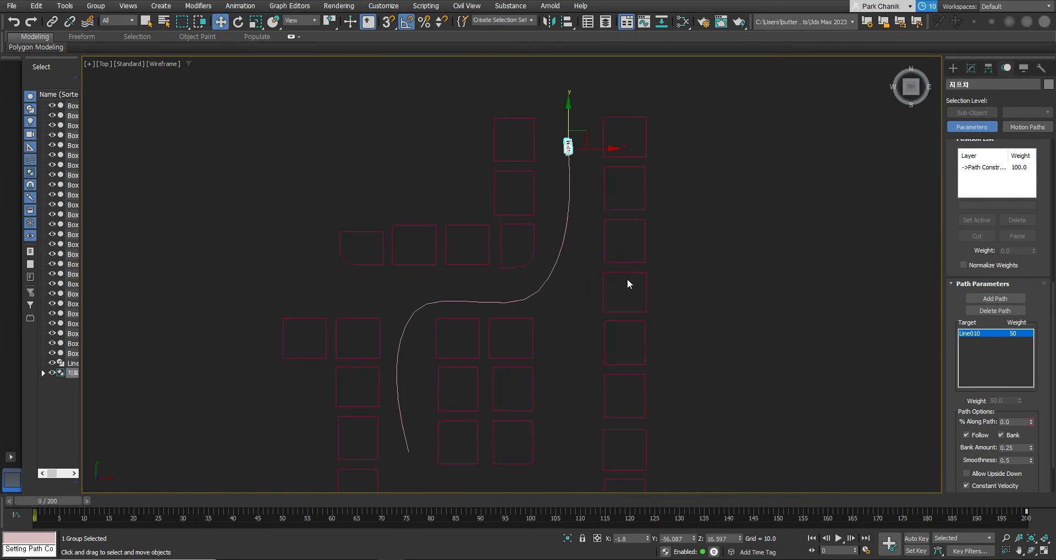
Step: Switch the top view to shaded display and clear the jeep selection
key(F3)
middle_drag(695, 299, 722, 282)
click(723, 284)
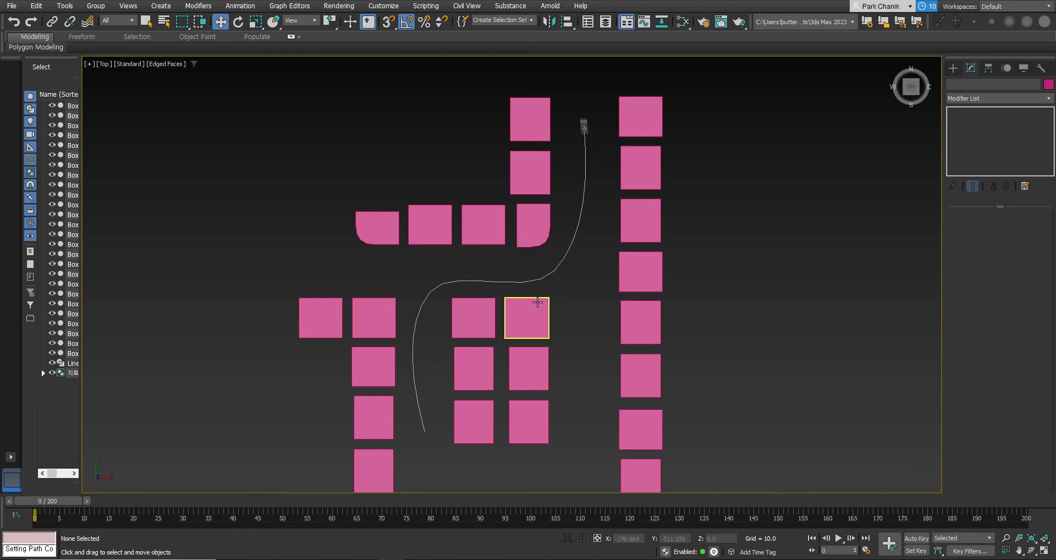
Step: Create a Target camera at the street's first bend, aimed at the jeep's start position, and restore the four-viewport layout
click(954, 68)
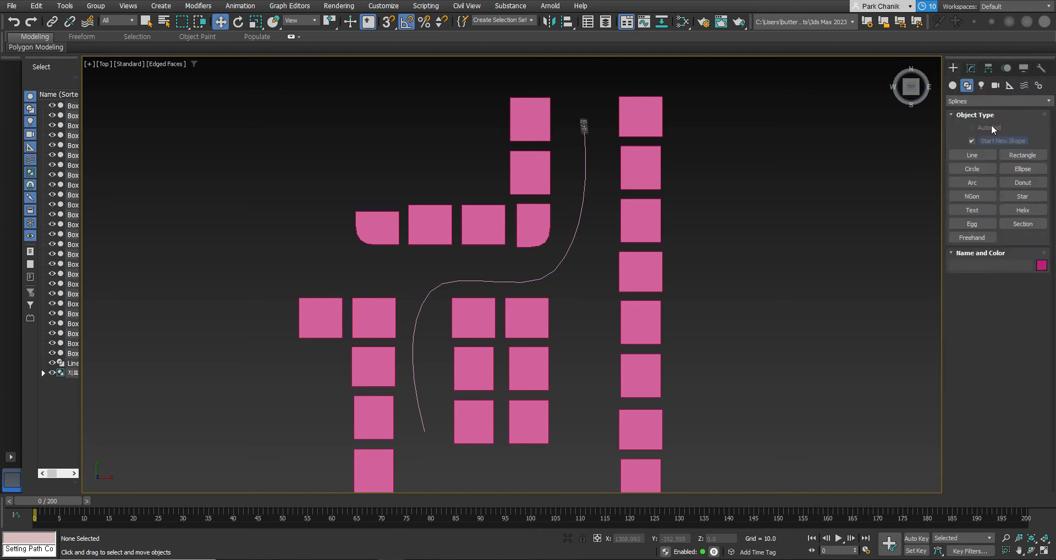
click(996, 86)
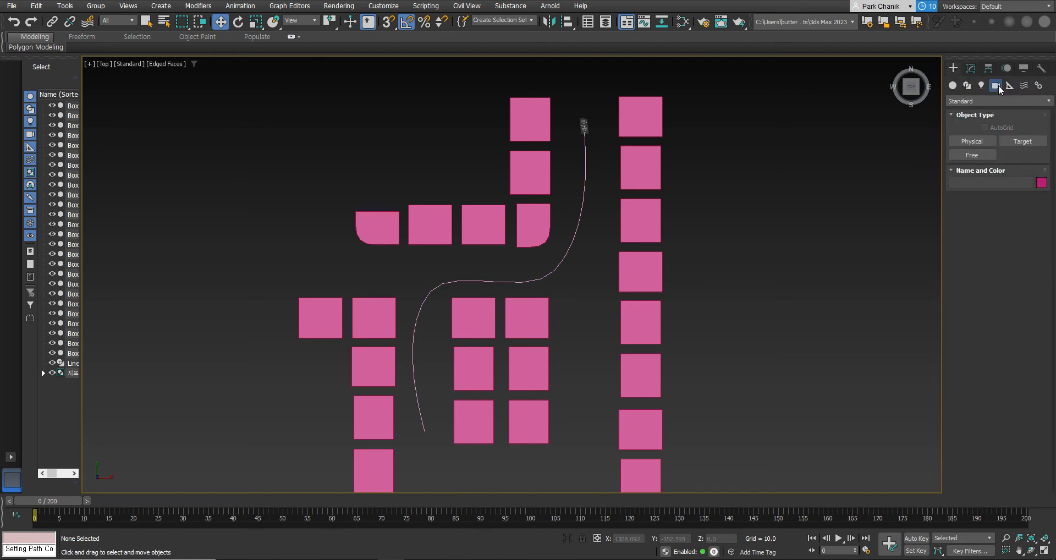
click(1020, 143)
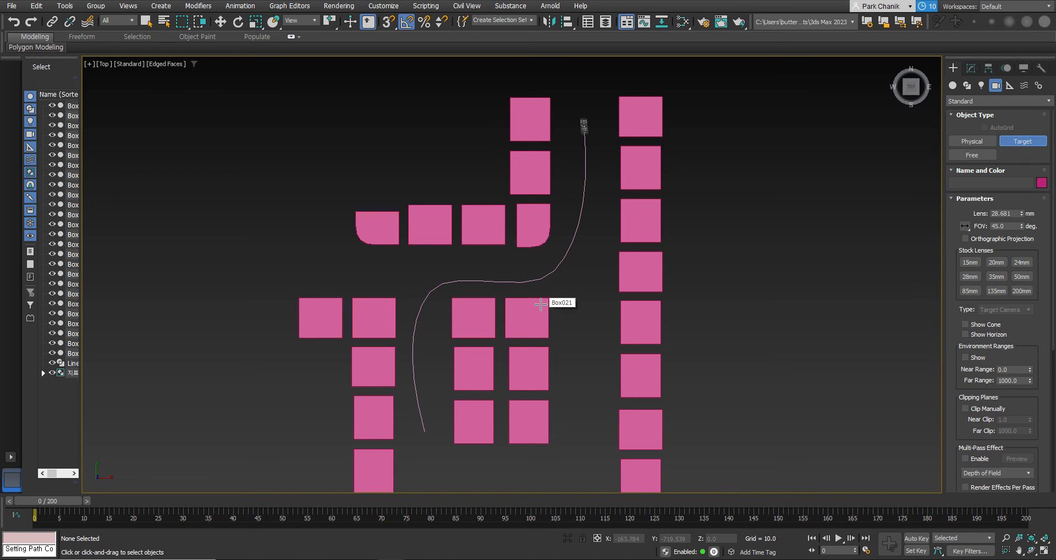
drag(543, 290, 582, 126)
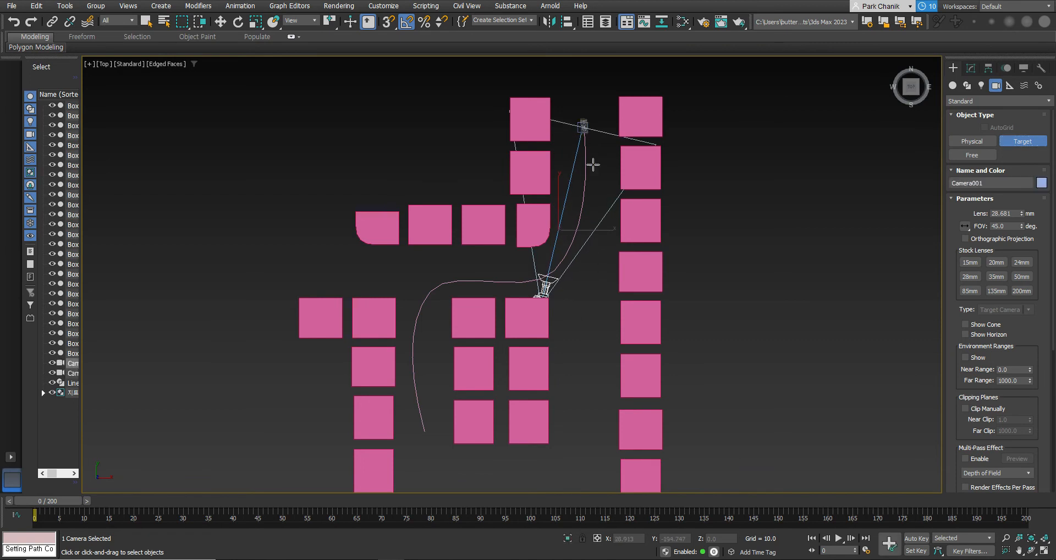
click(1044, 550)
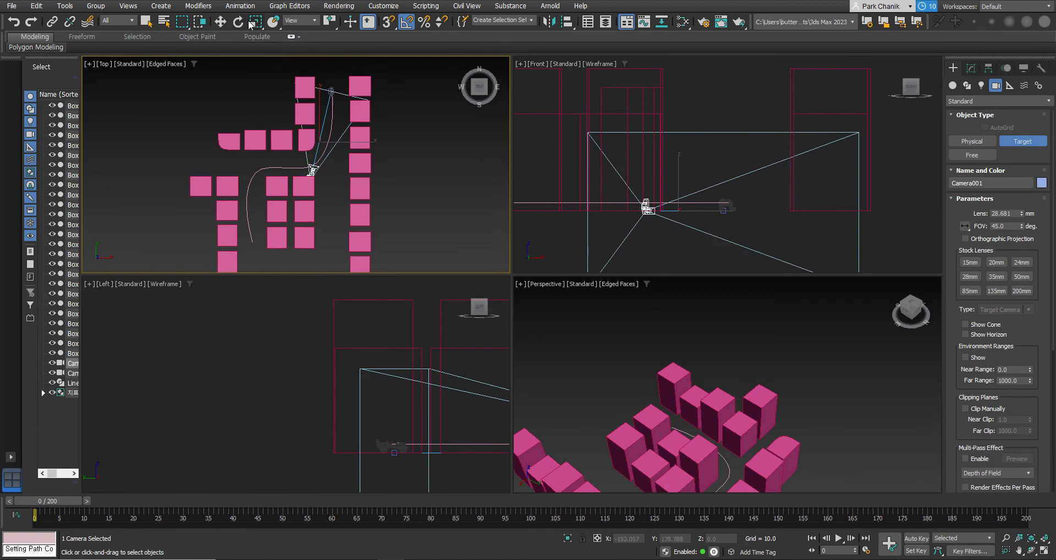
Step: Raise the camera in the left view to a height of about 201, keeping its target at the jeep
click(225, 22)
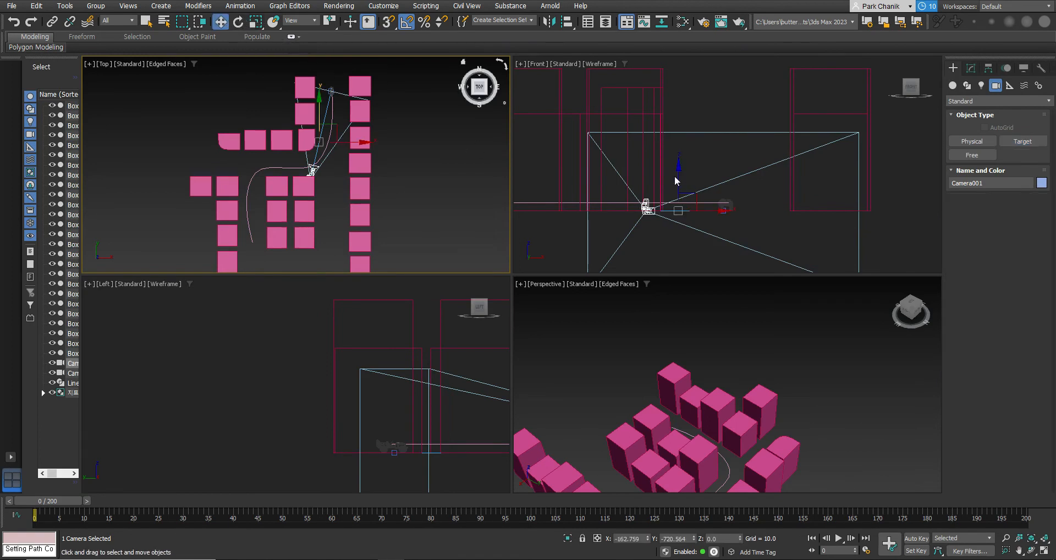
click(649, 210)
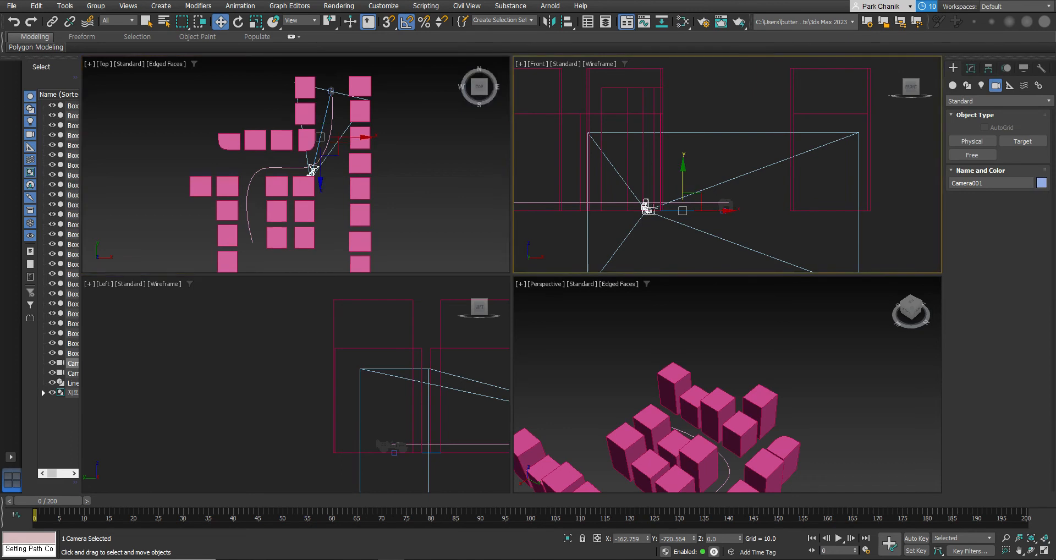
middle_drag(414, 333, 239, 285)
middle_drag(375, 347, 233, 342)
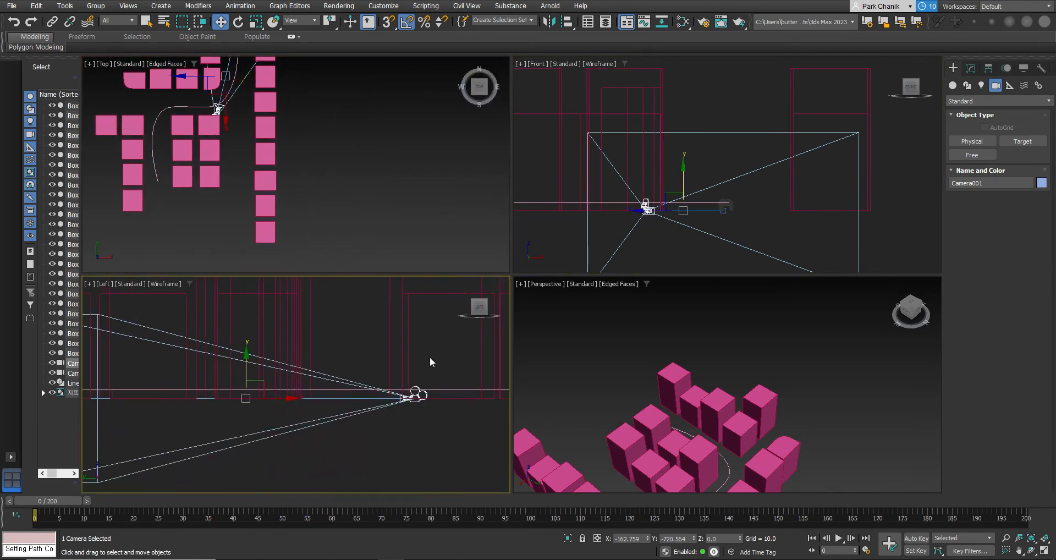
scroll(429, 356, down, 2)
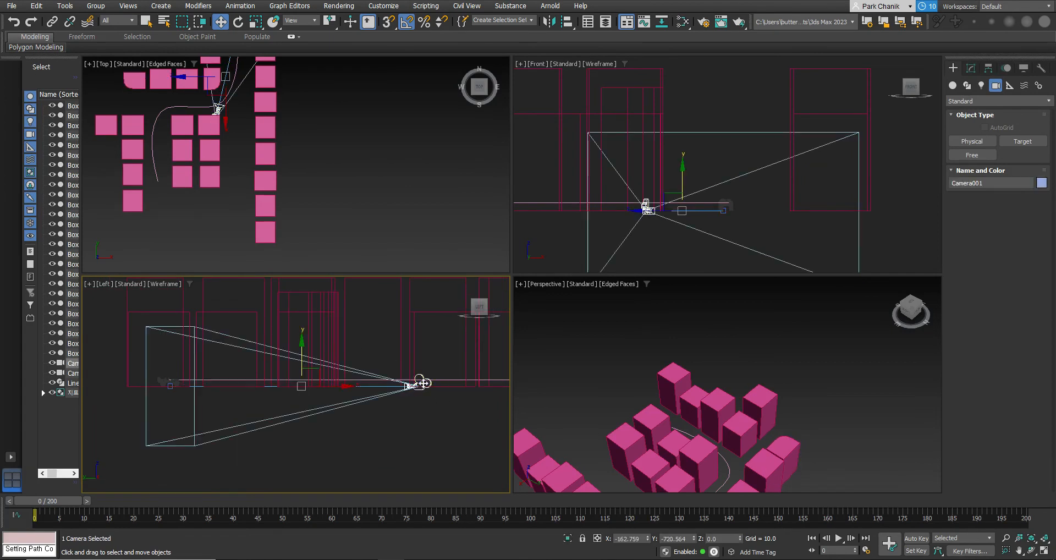
drag(302, 343, 296, 267)
Step: Switch the perspective view to the Camera001 view and restore the four-viewport layout
middle_drag(617, 368, 627, 341)
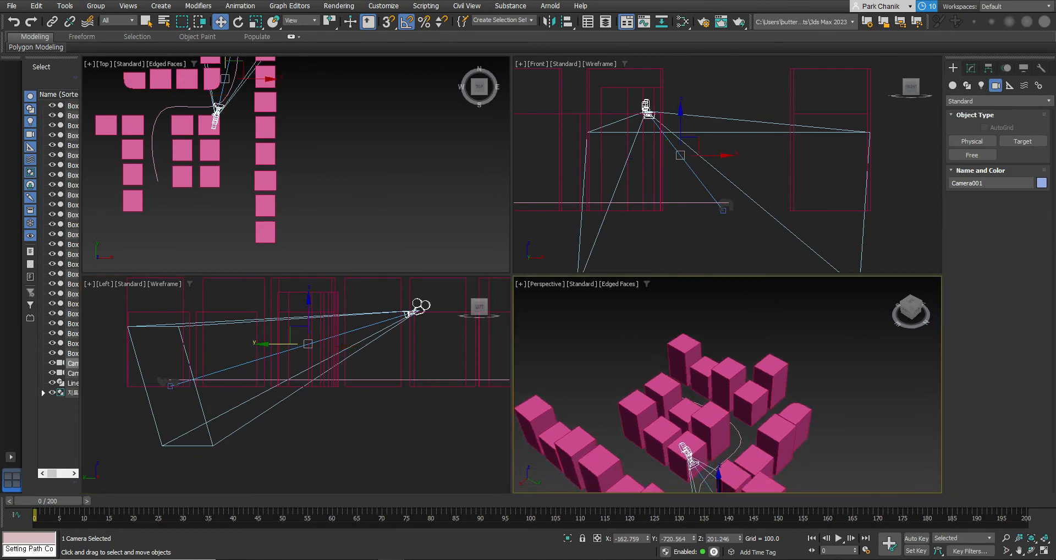
click(1043, 551)
click(1031, 550)
drag(773, 450, 593, 236)
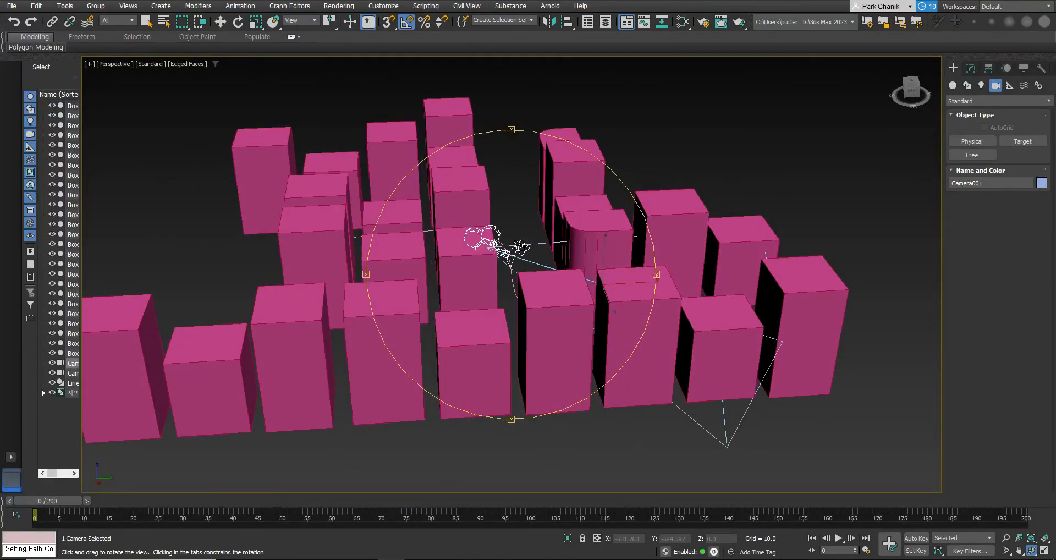
click(189, 64)
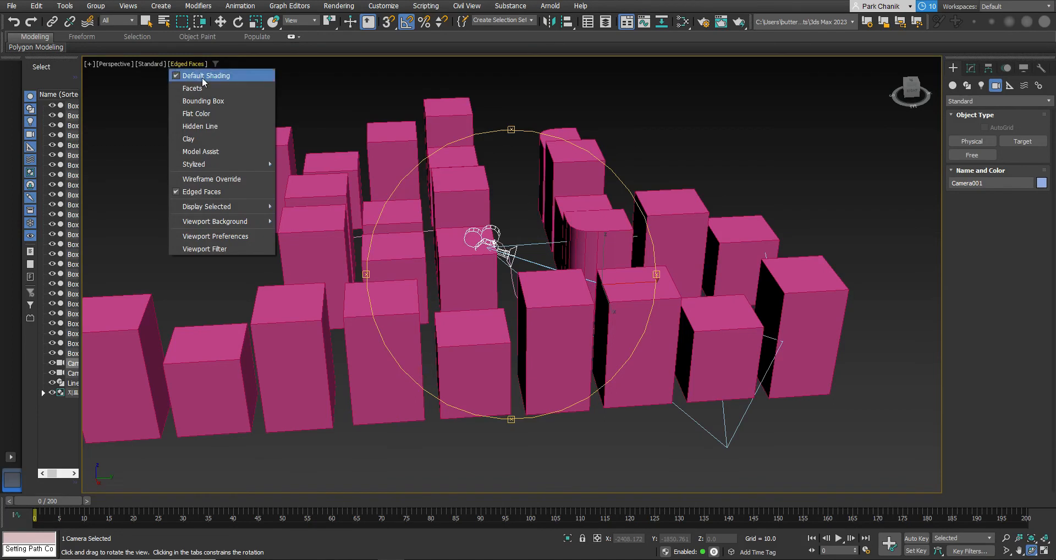
click(155, 63)
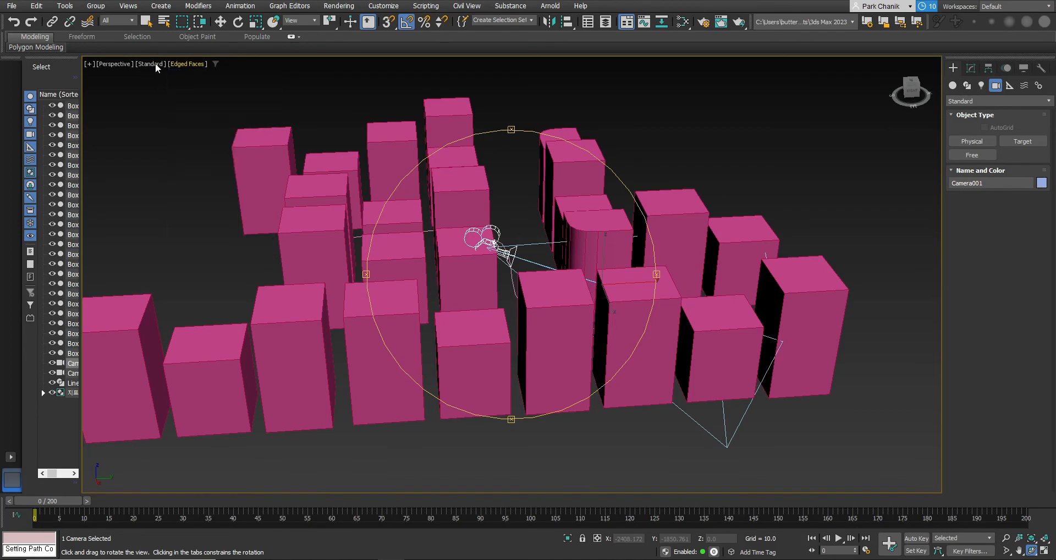
click(155, 63)
click(193, 64)
click(196, 64)
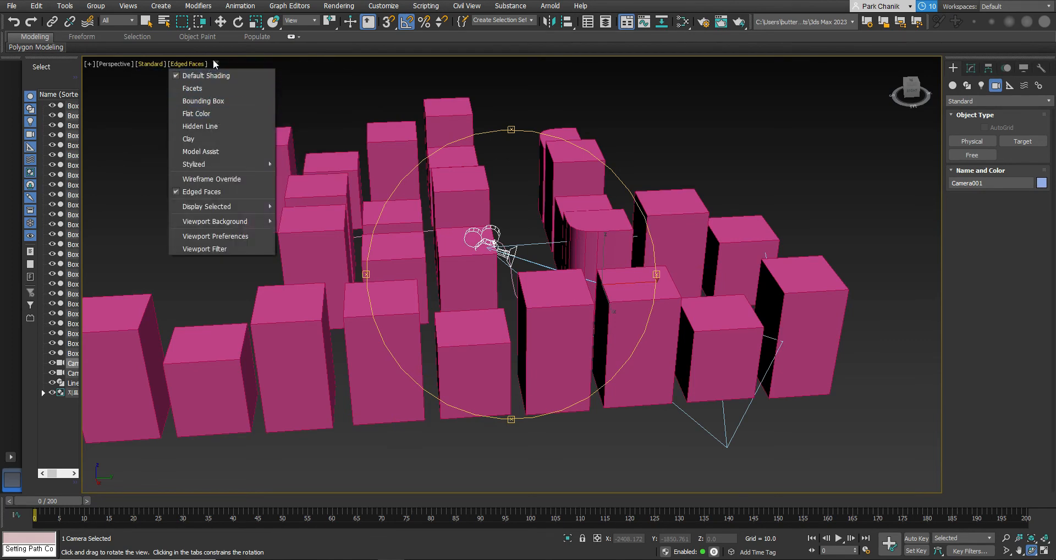
click(199, 65)
click(119, 64)
mouse_move(160, 76)
click(277, 75)
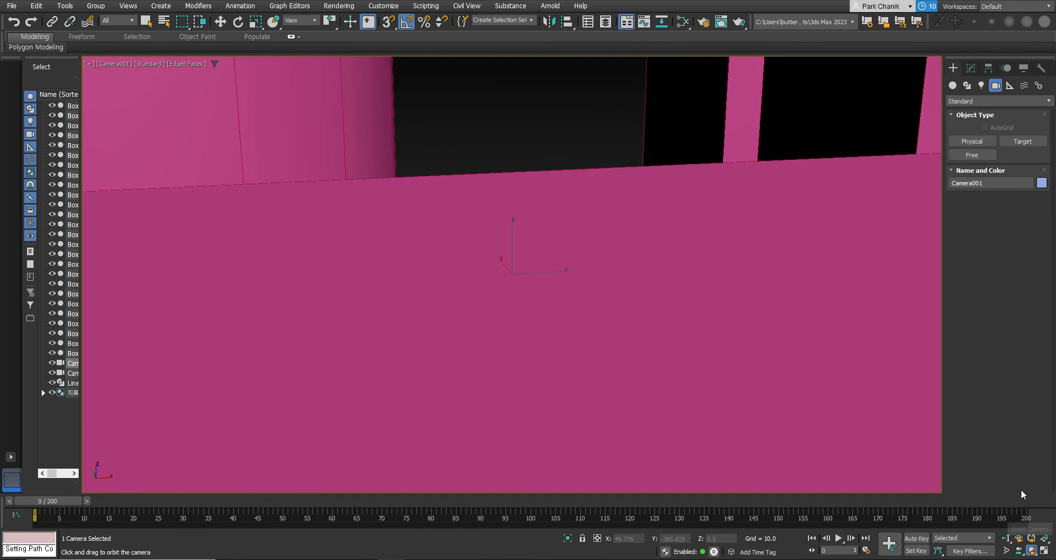
click(1043, 551)
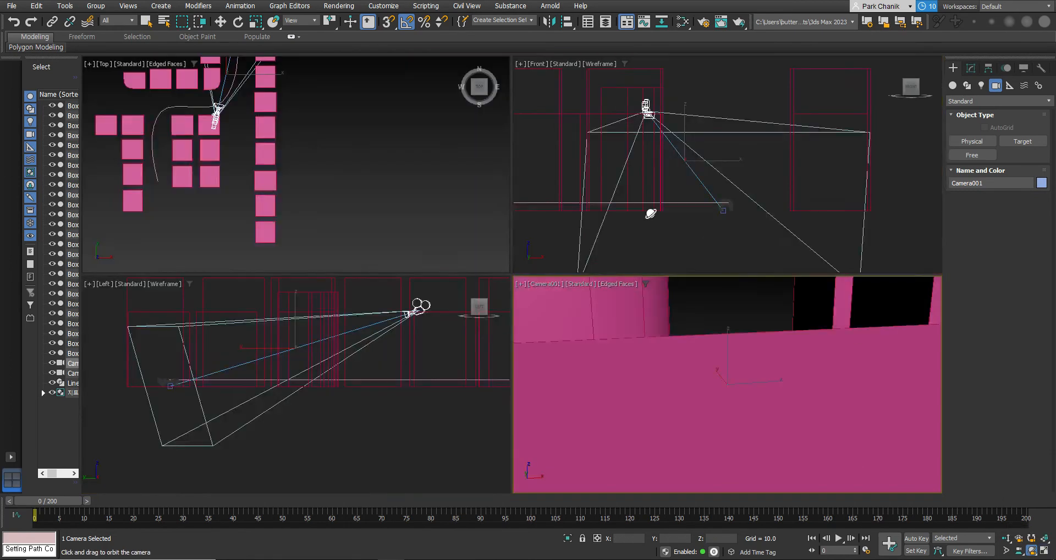
Step: Move the camera forward in the top view to a Y position of about -699, at the edge of the blocking building
scroll(208, 126, up, 6)
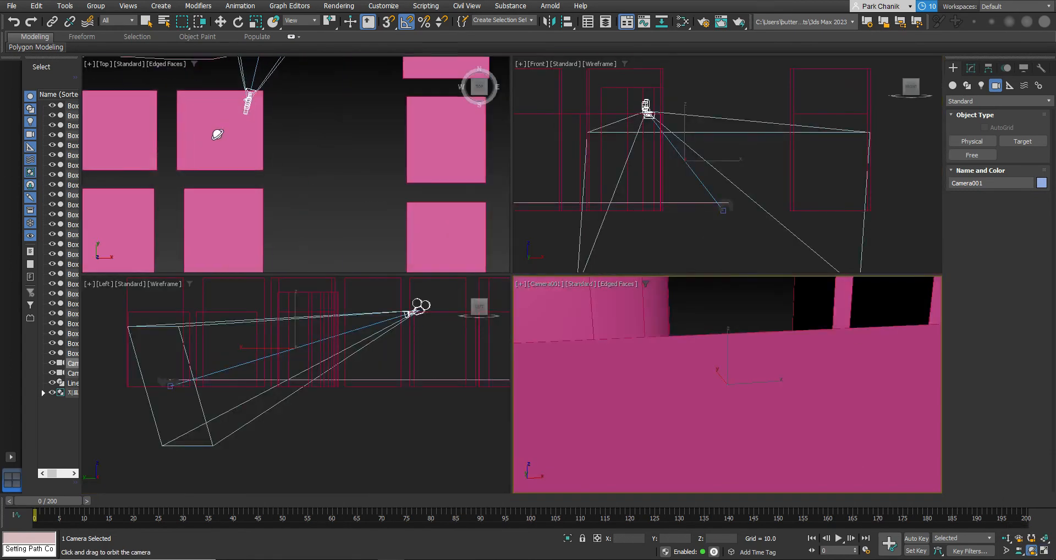
middle_drag(214, 133, 189, 235)
scroll(188, 235, up, 5)
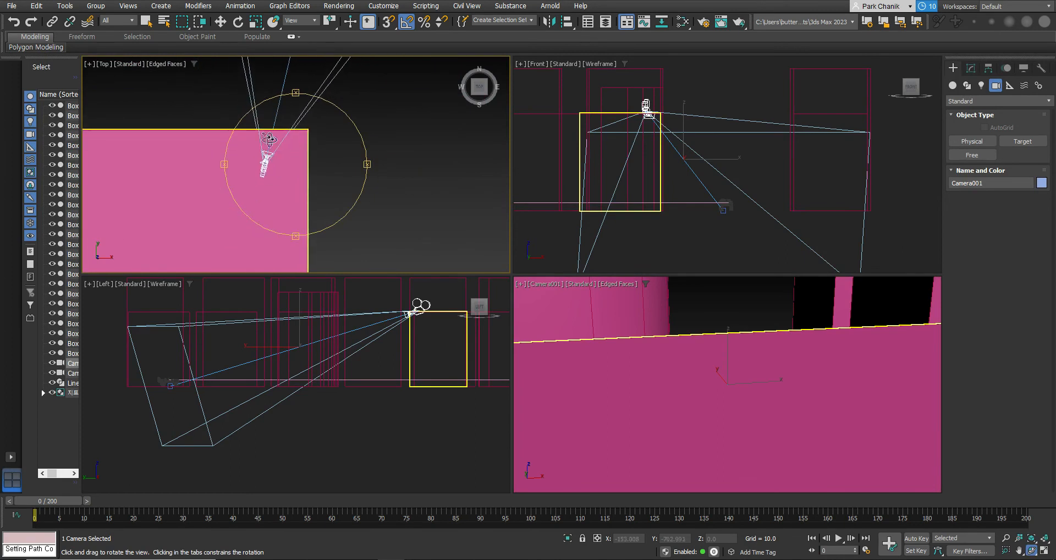
click(220, 21)
click(261, 171)
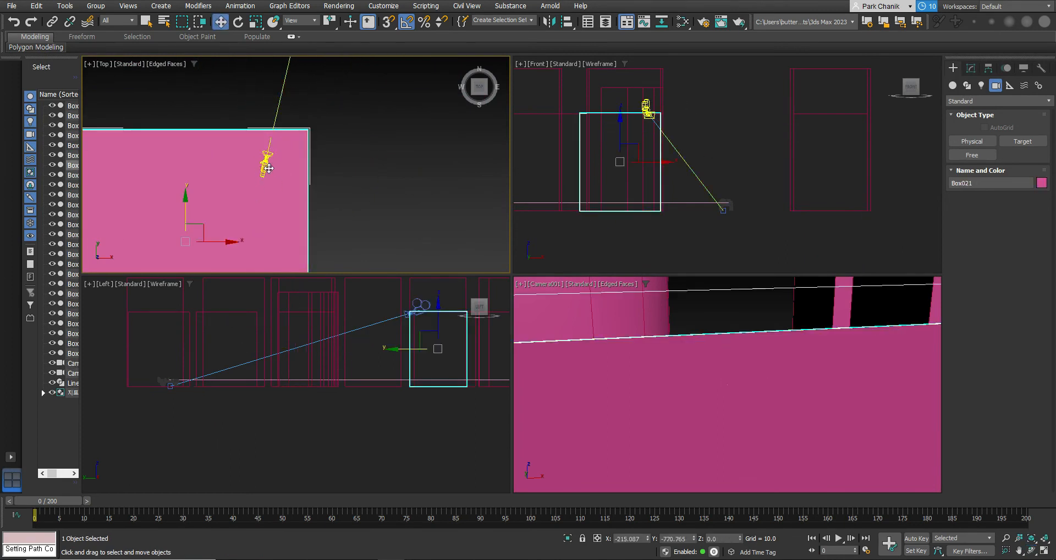
click(267, 160)
drag(265, 160, 267, 128)
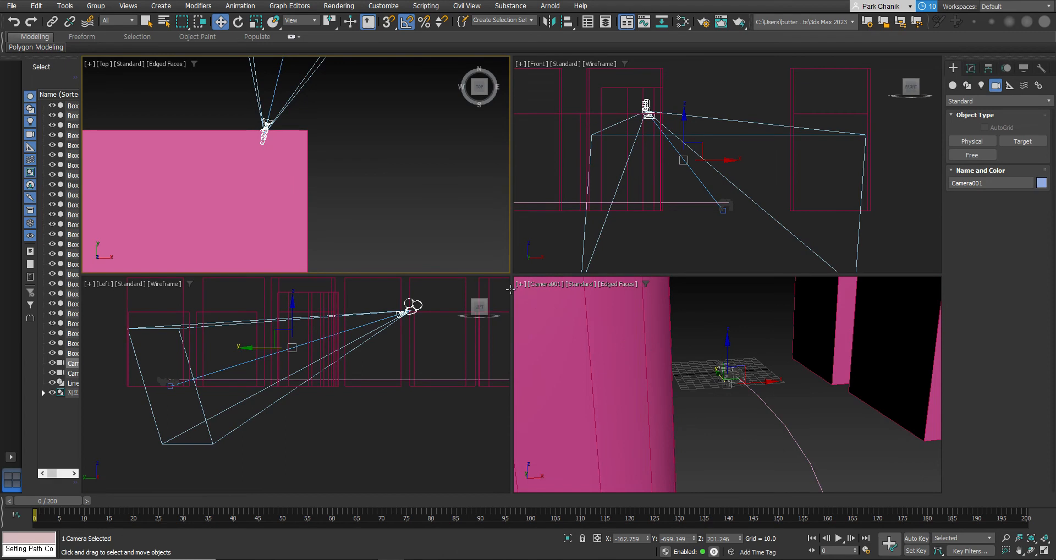
Step: Shift the camera sideways toward the street in the top view, to an X position of about -135
right_click(289, 123)
scroll(360, 118, down, 5)
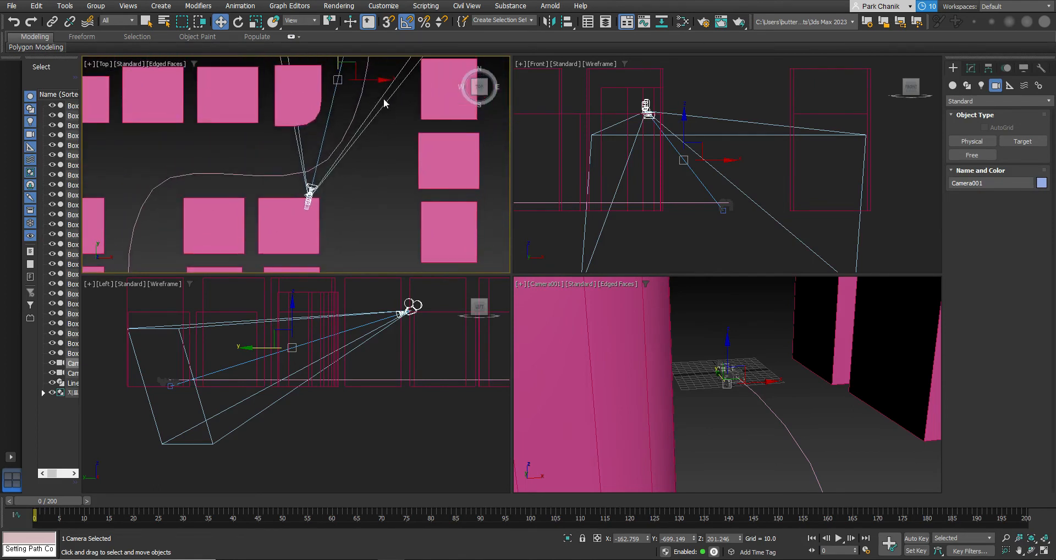
mouse_move(377, 86)
mouse_down()
mouse_move(397, 85)
mouse_move(388, 97)
mouse_up()
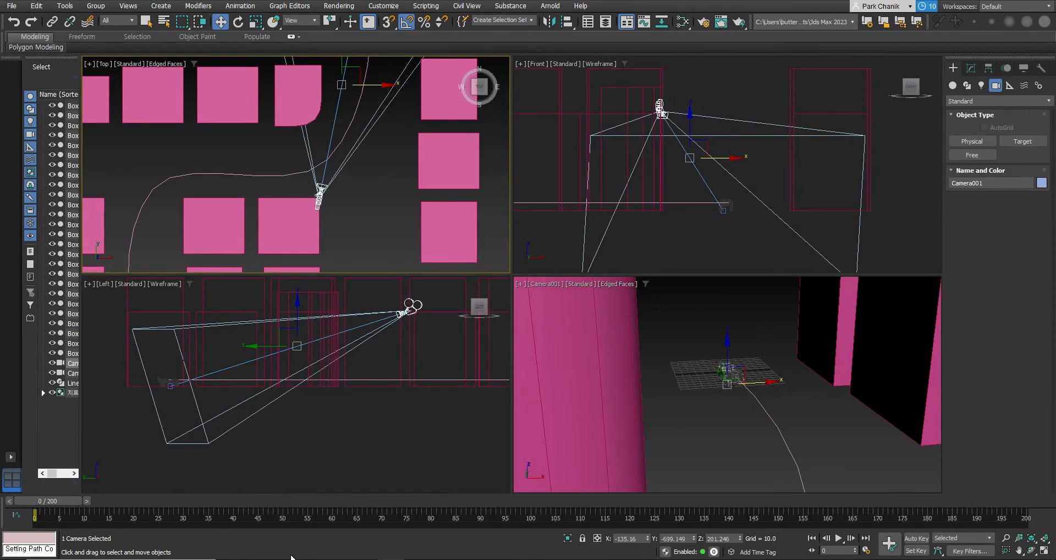
Step: Preview the jeep's drive through the camera by scrubbing the timeline from frame 0, and display the camera's lens parameters
drag(60, 501, 30, 479)
key(w)
drag(65, 503, 33, 498)
click(1004, 69)
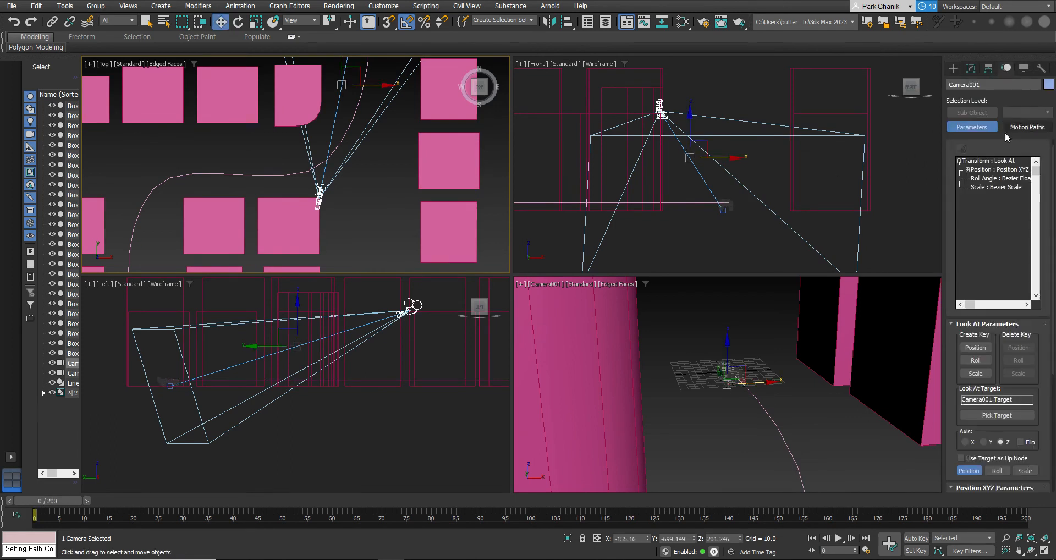
click(970, 70)
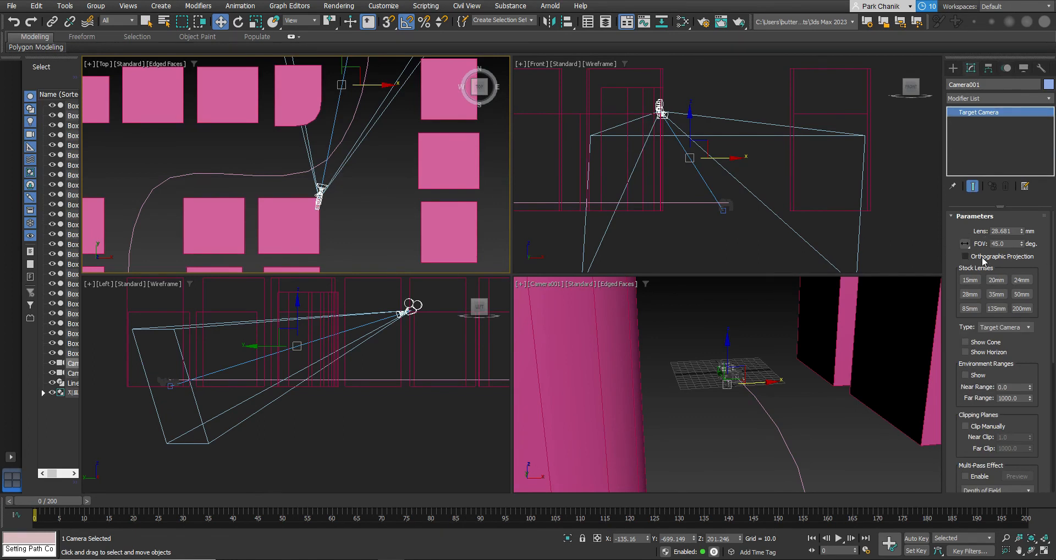
Step: Try to select the camera's target point at the jeep in the front view
middle_drag(382, 201, 346, 306)
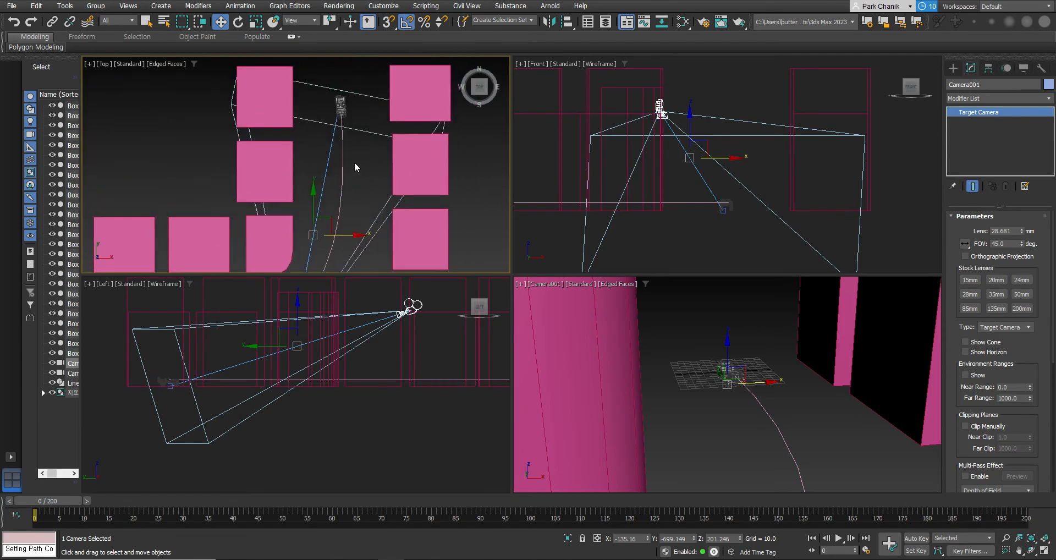
click(722, 210)
scroll(702, 240, up, 3)
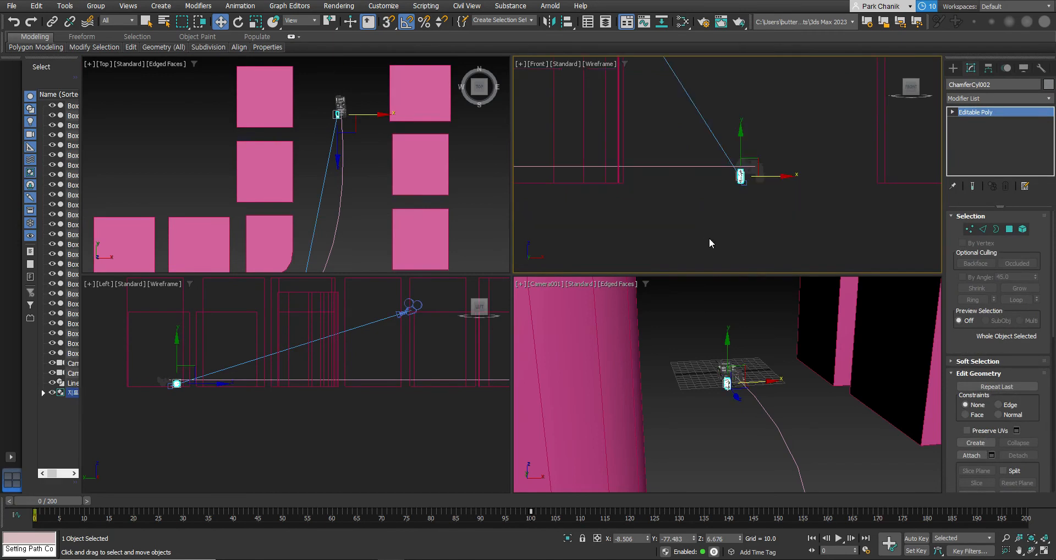
Step: Delete the ChamferCyl002 object at the jeep, leaving the jeep model and the camera target in place
scroll(766, 238, up, 3)
middle_drag(752, 199, 768, 259)
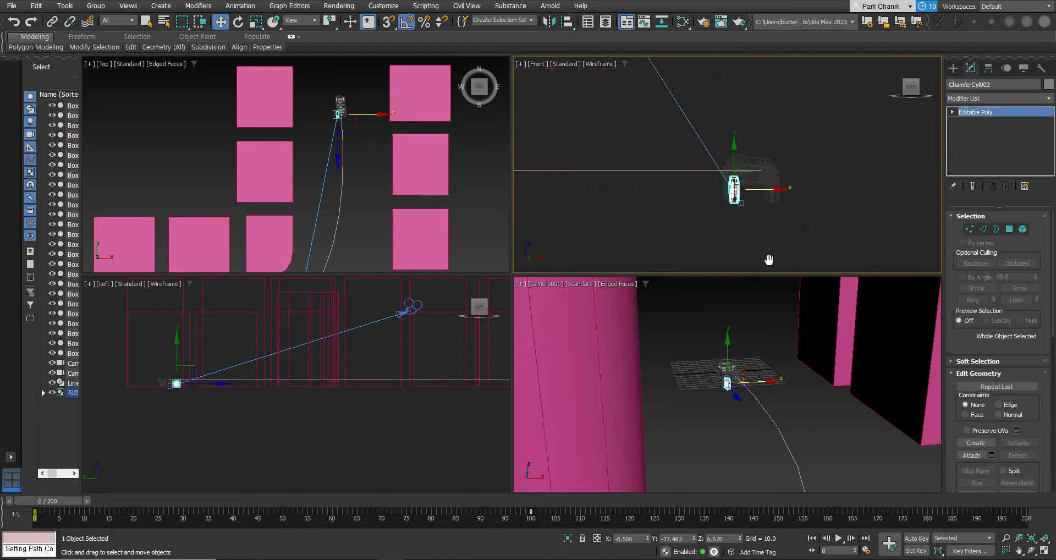
click(745, 223)
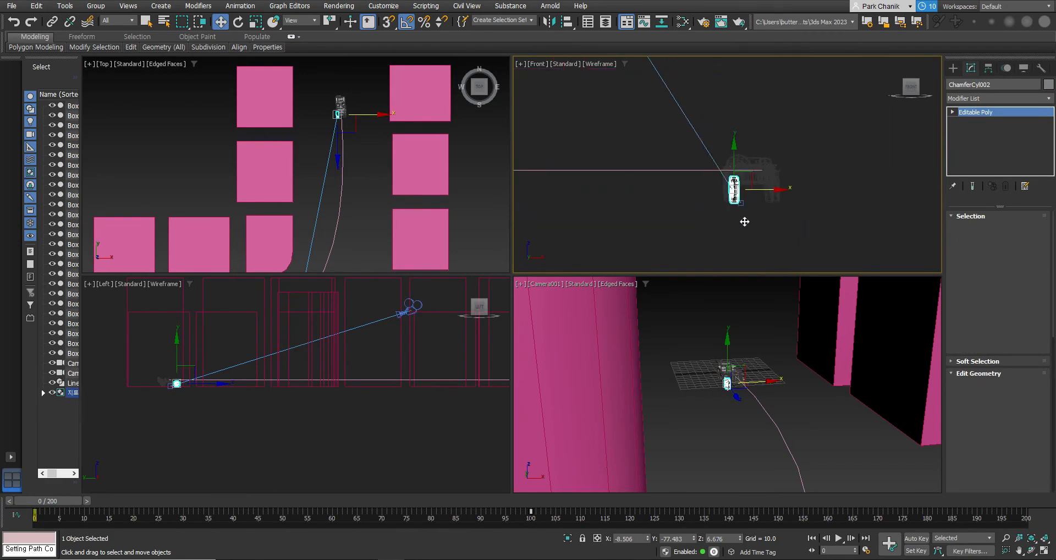
click(742, 204)
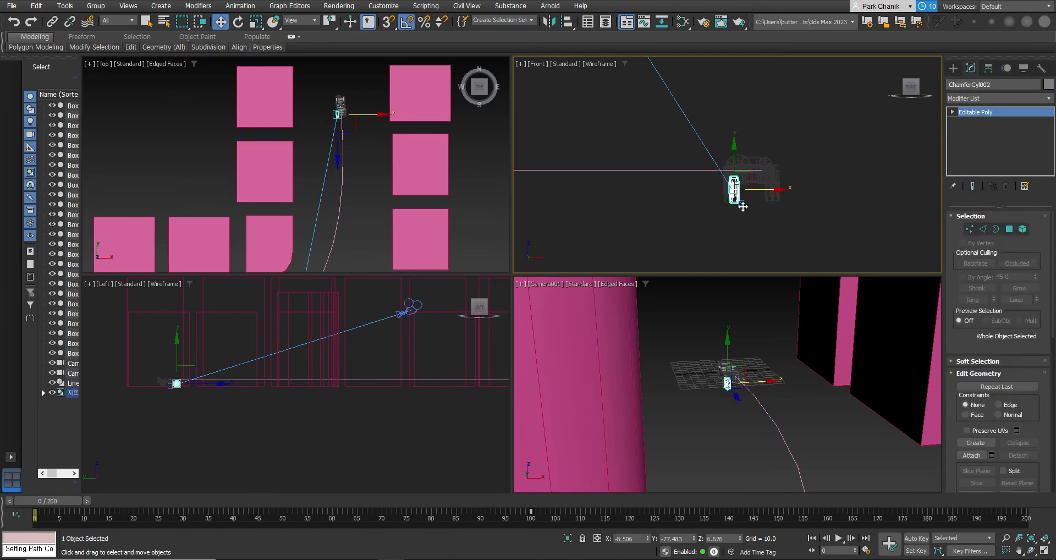
key(Delete)
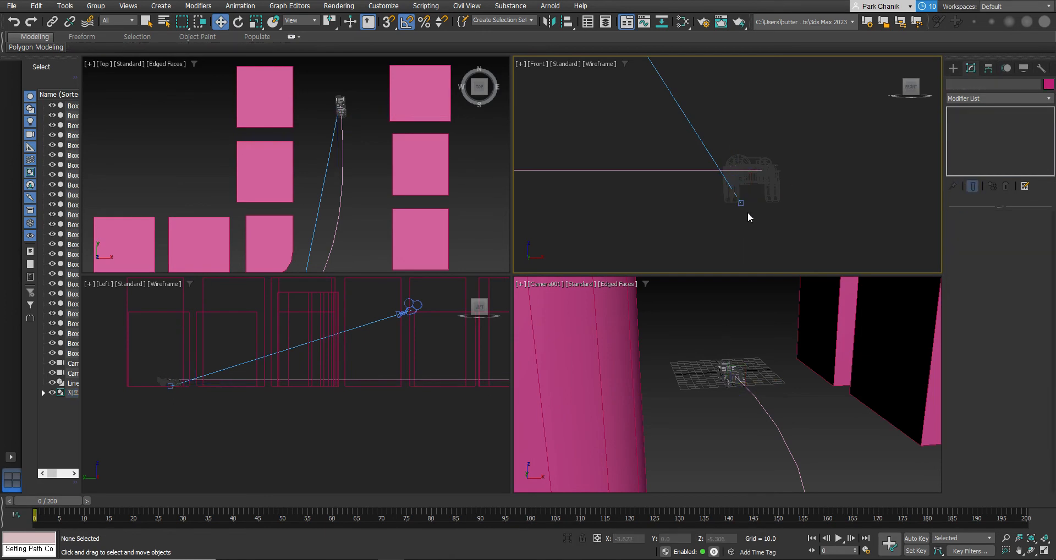
key(ctrl+z)
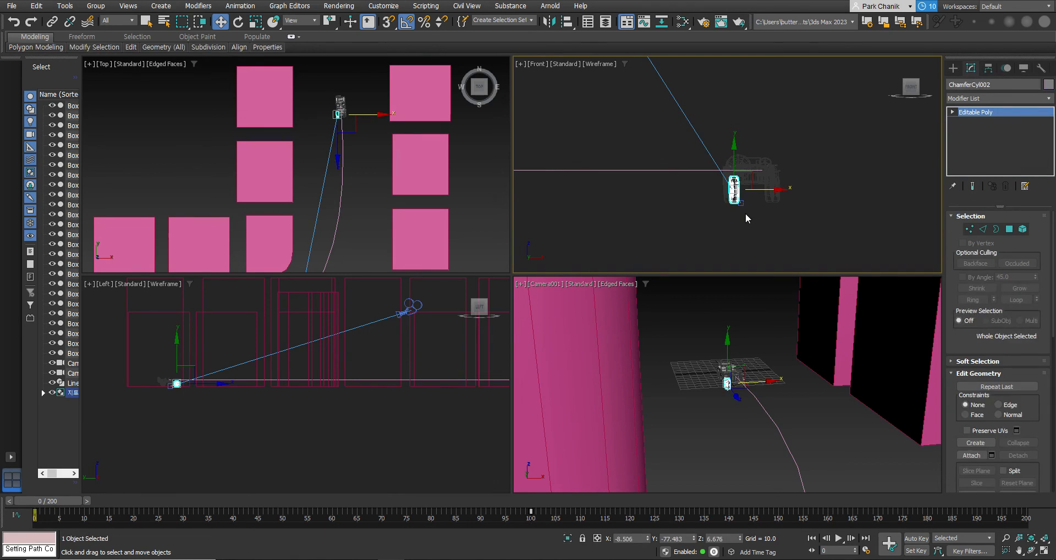
scroll(737, 220, up, 5)
key(Delete)
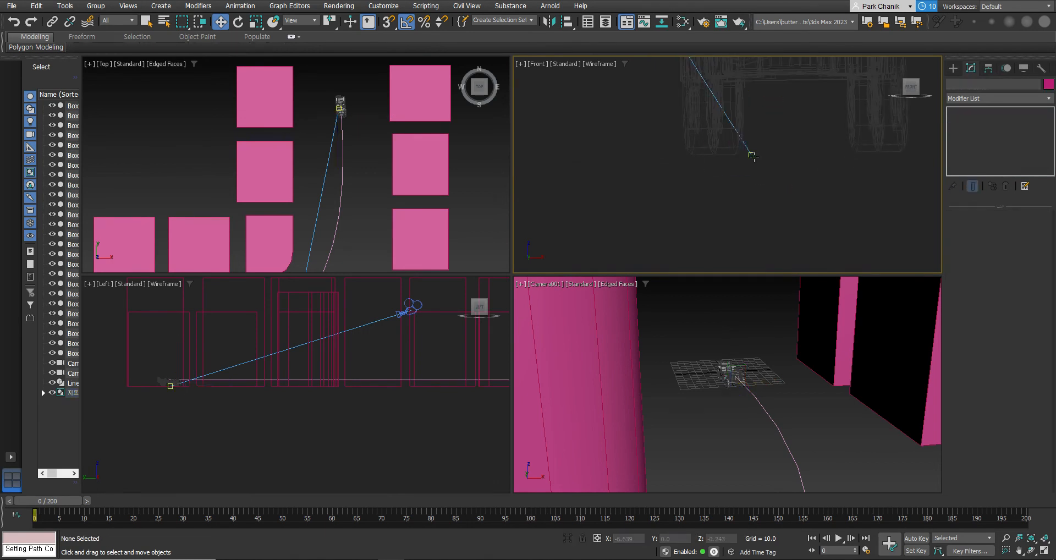
Step: Raise Camera001's target in the Front view from the ground to the upper body of the jeep, at about Z 23.8
click(751, 155)
middle_drag(707, 186, 702, 265)
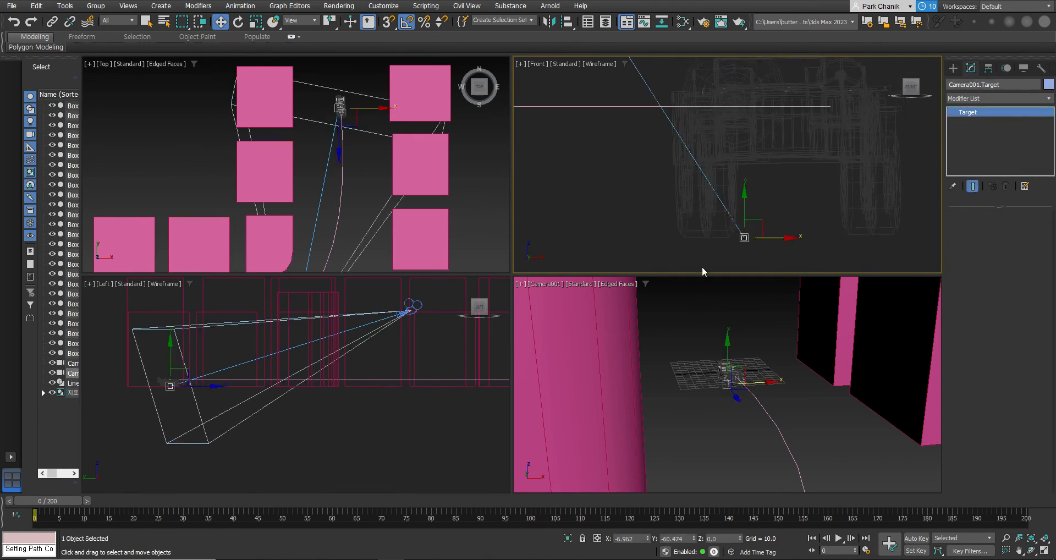
drag(764, 220, 786, 64)
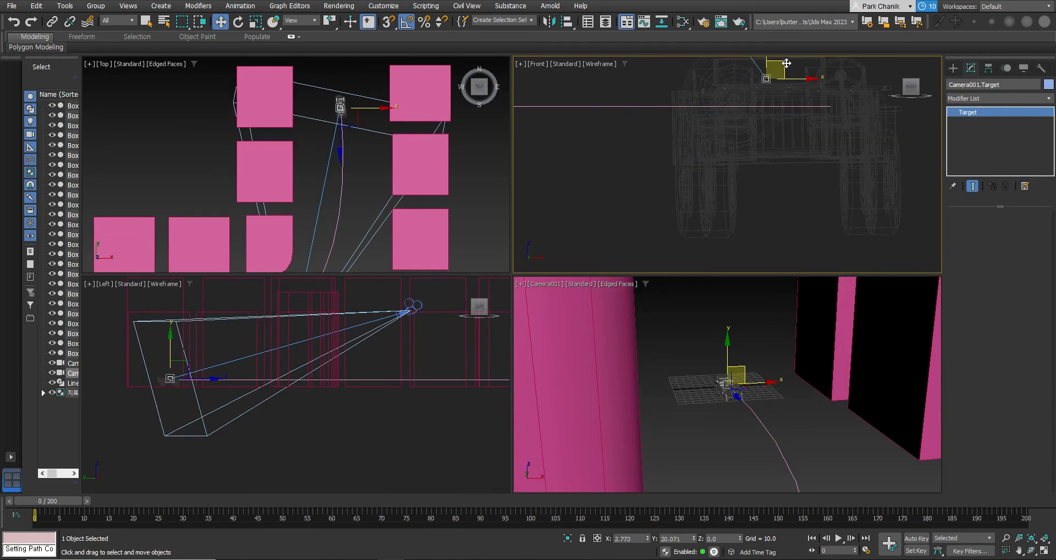
middle_drag(638, 164, 599, 268)
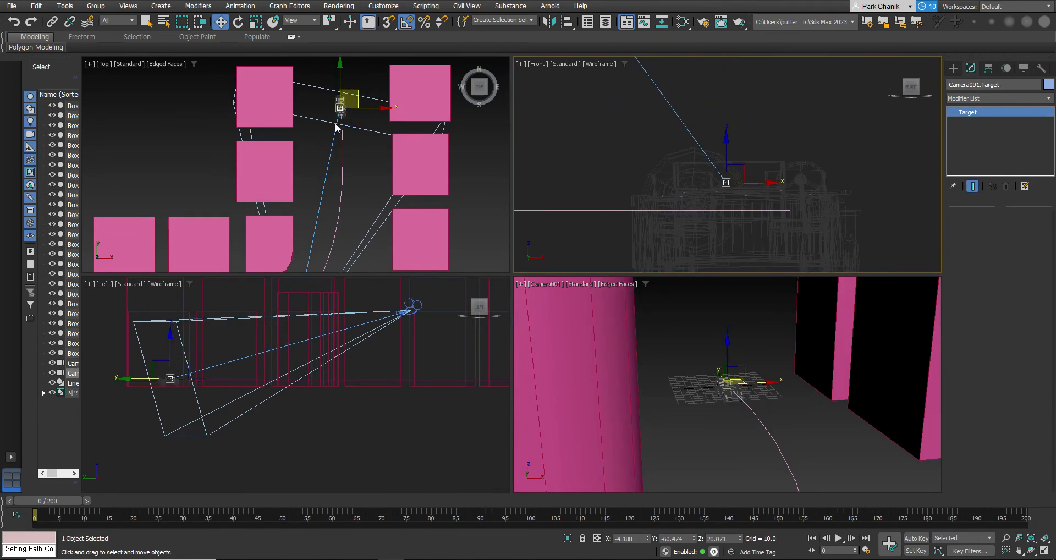
scroll(358, 138, up, 4)
drag(746, 174, 752, 145)
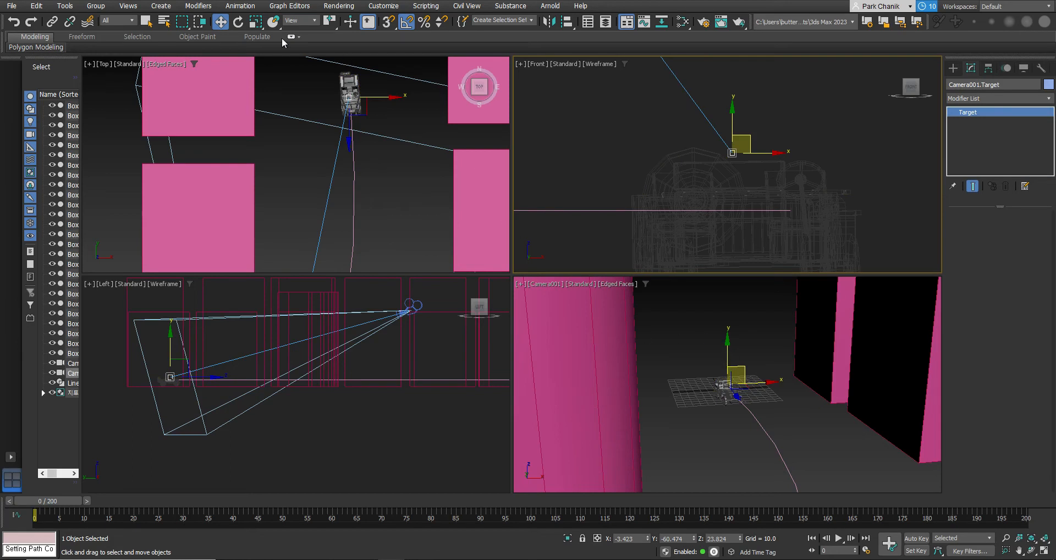
Step: Link Camera001's target to the jeep as its parent with Select and Link
click(53, 21)
drag(733, 155, 734, 188)
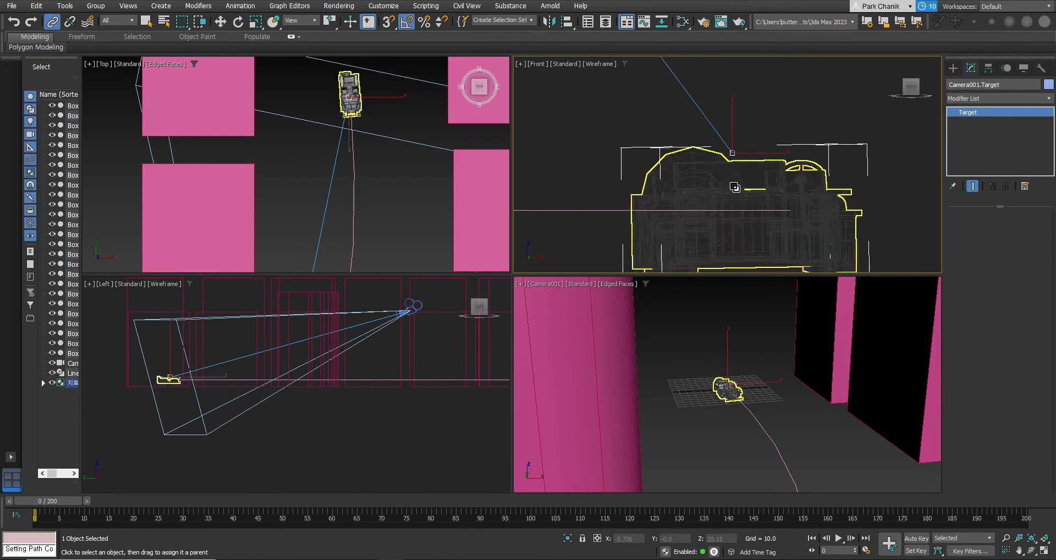
click(1044, 551)
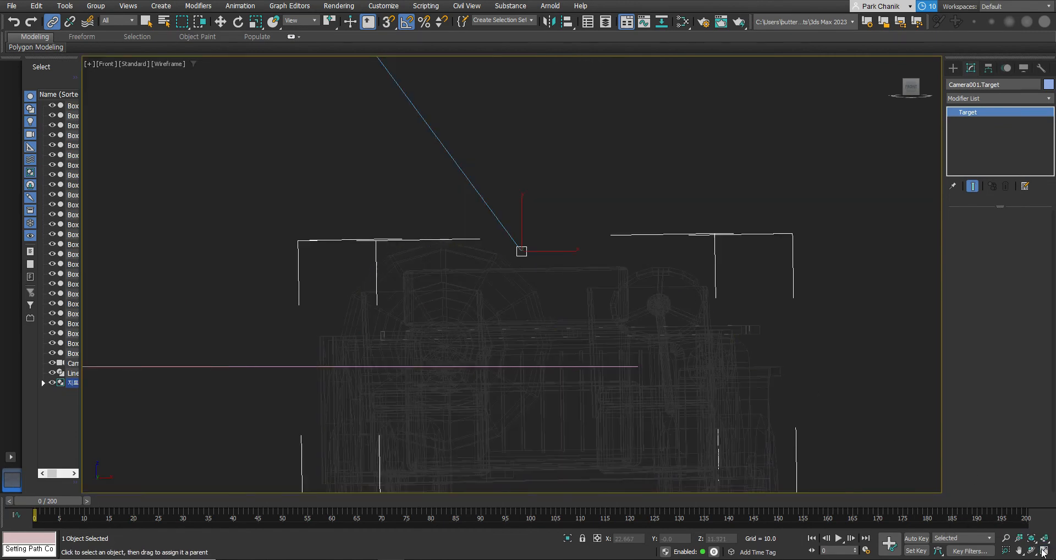
click(1045, 551)
Step: Scrub the animation to frame 113 in the enlarged Camera001 view to check how the camera tracks the jeep
click(827, 427)
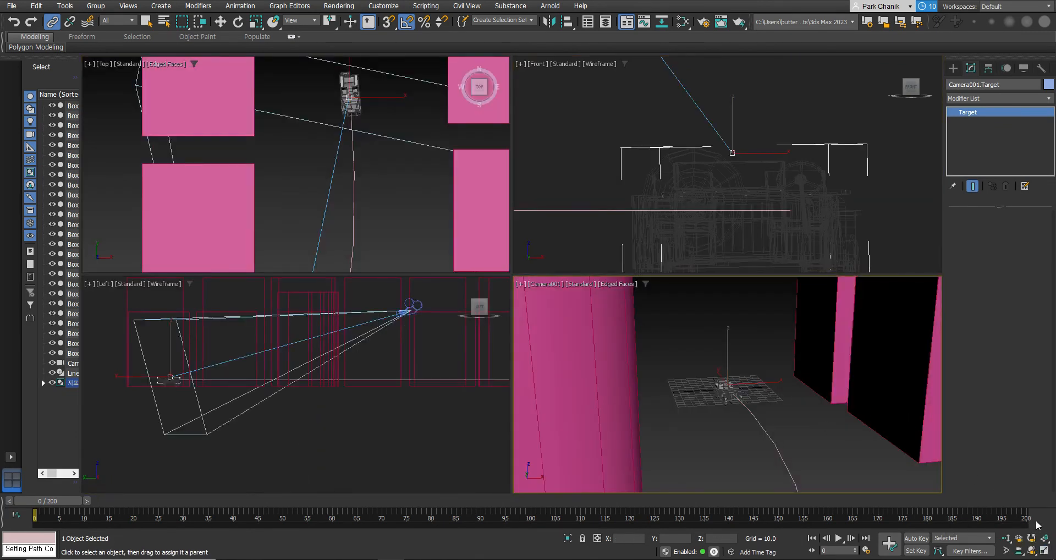
click(1045, 551)
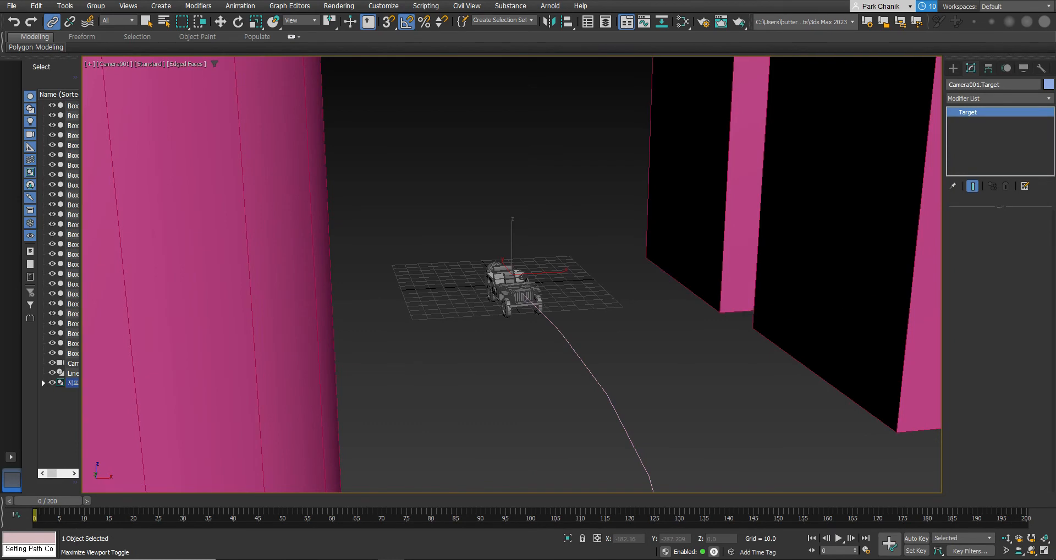
drag(56, 505, 601, 550)
click(51, 21)
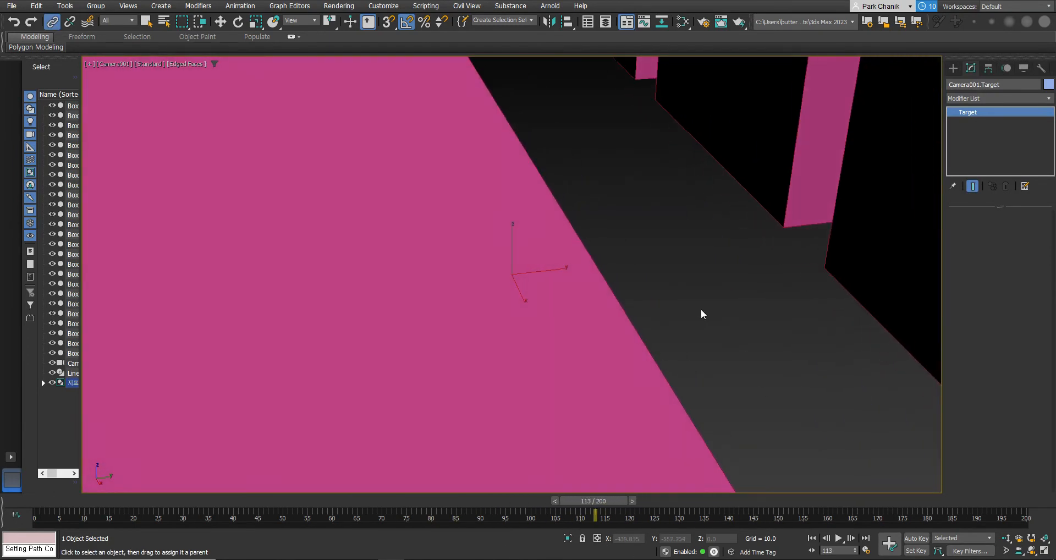
Step: Reposition Camera001 in the Top view at the building corner, to about X -137.9, Y -696.9, to get a clear view of the jeep
click(1043, 549)
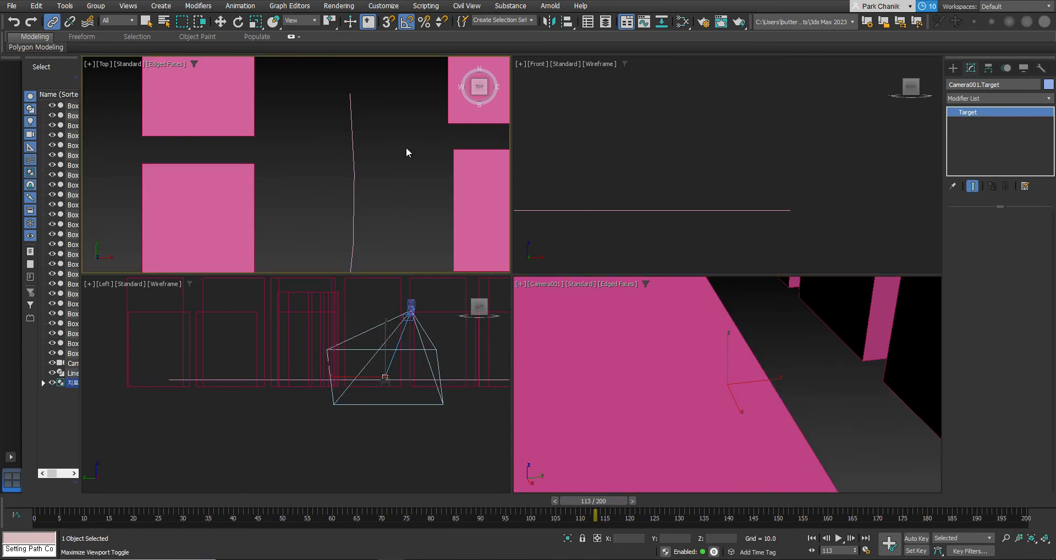
scroll(399, 212, down, 3)
mouse_move(399, 212)
middle_down()
mouse_move(384, 130)
mouse_move(391, 50)
middle_up()
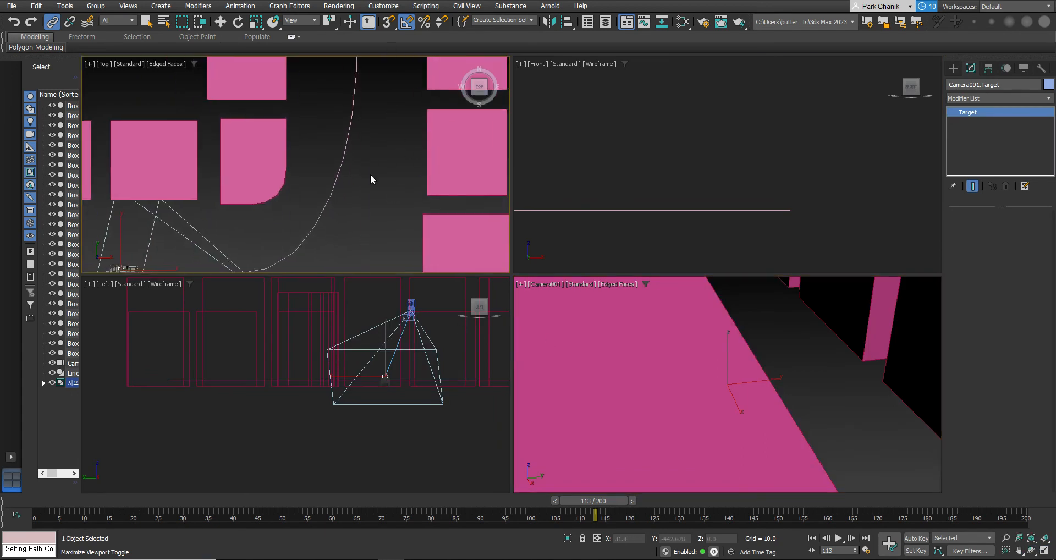
middle_drag(370, 184, 389, 87)
middle_drag(368, 165, 390, 144)
scroll(369, 188, up, 2)
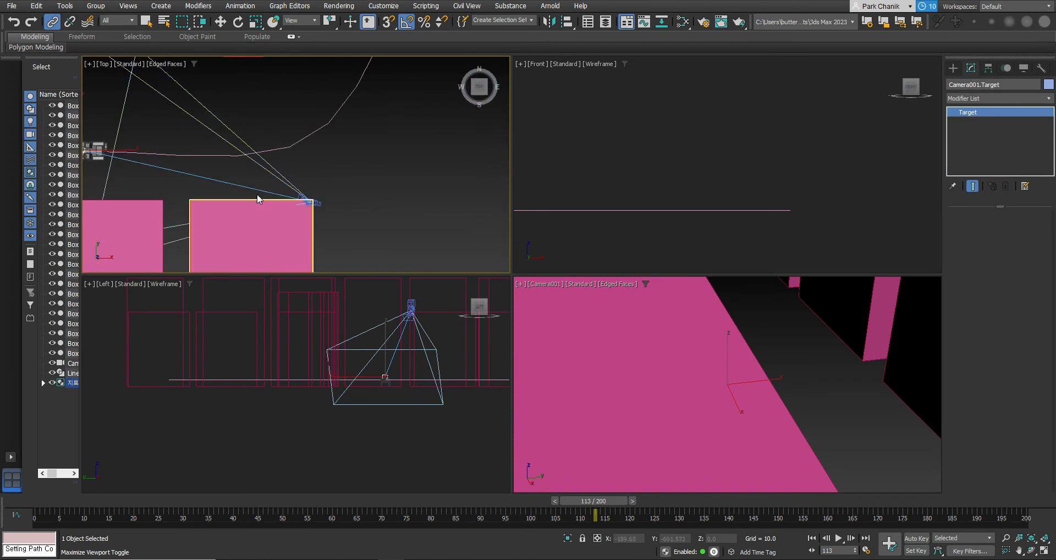
click(321, 205)
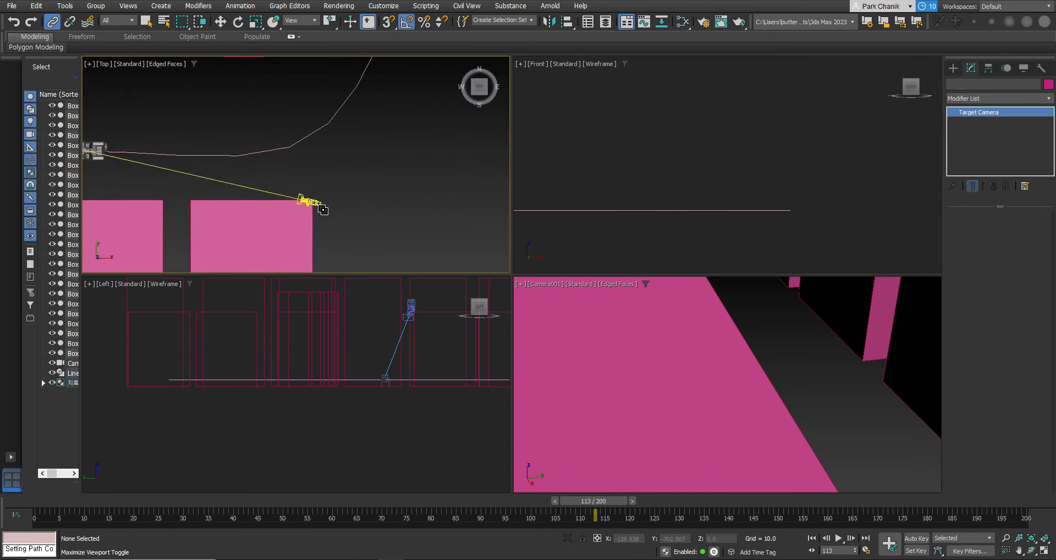
click(223, 23)
drag(219, 160, 218, 159)
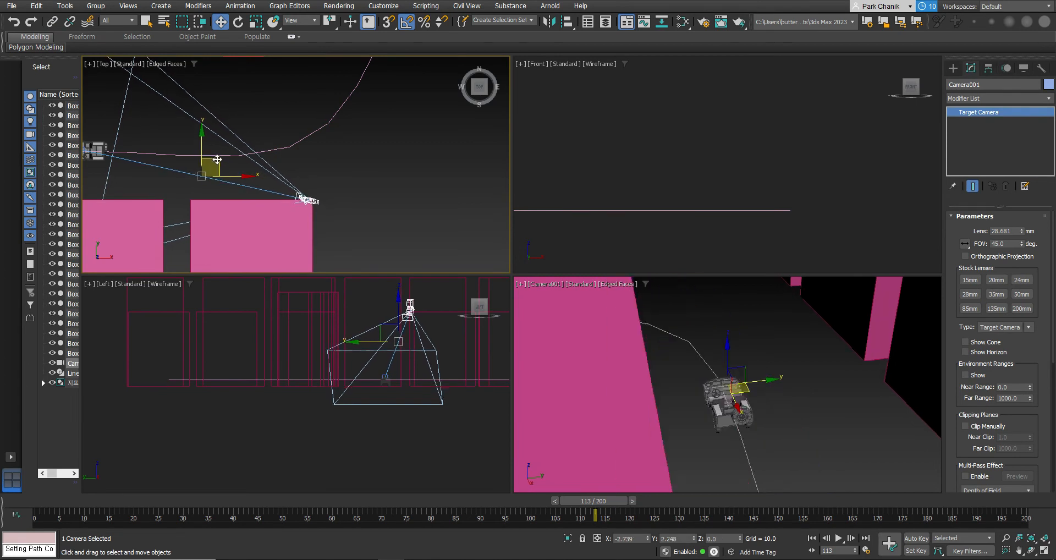
Step: Scrub the animation back to frame 45 in the enlarged Camera001 view to check the jeep's framing
right_click(832, 453)
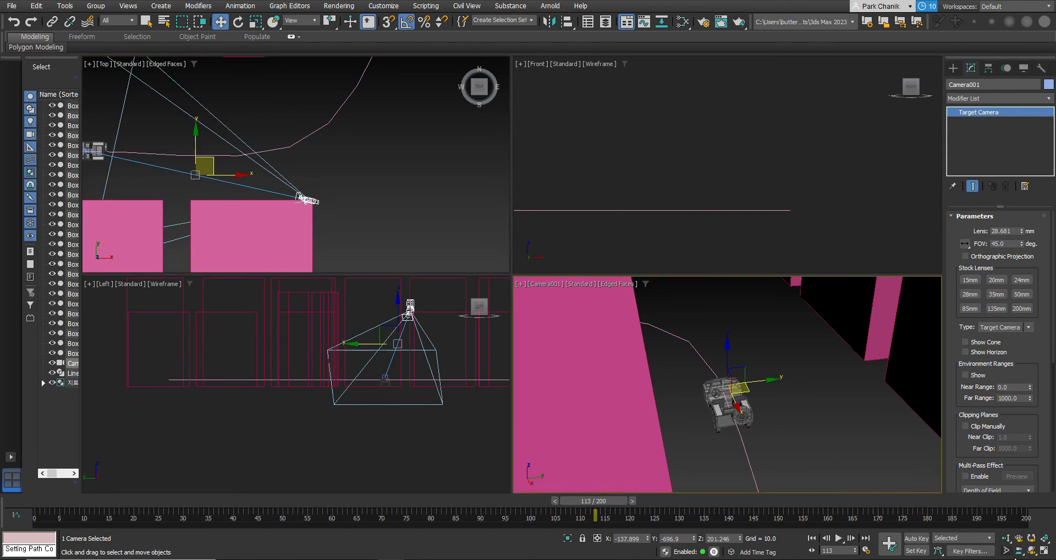
click(1044, 552)
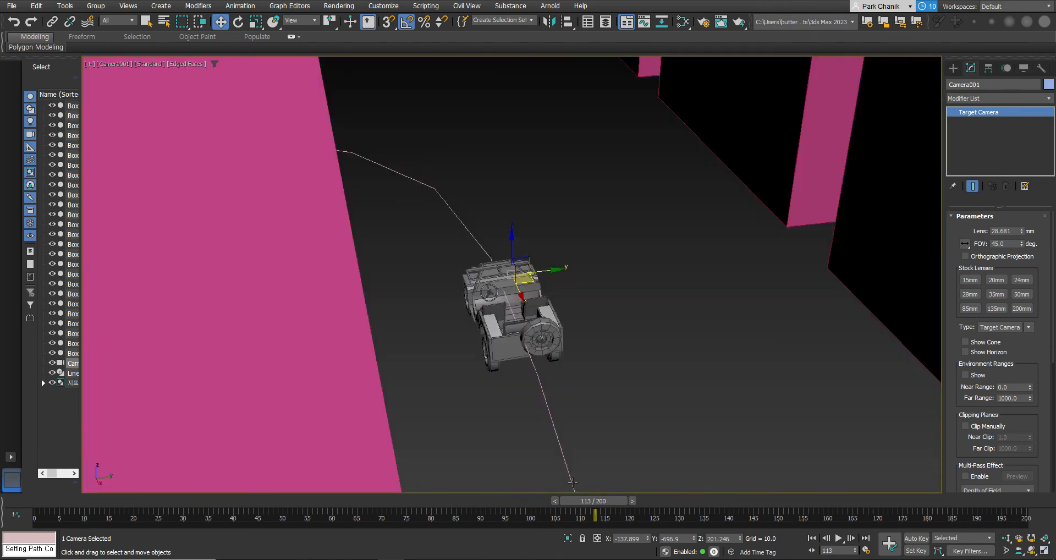
drag(598, 498, 258, 471)
key(w)
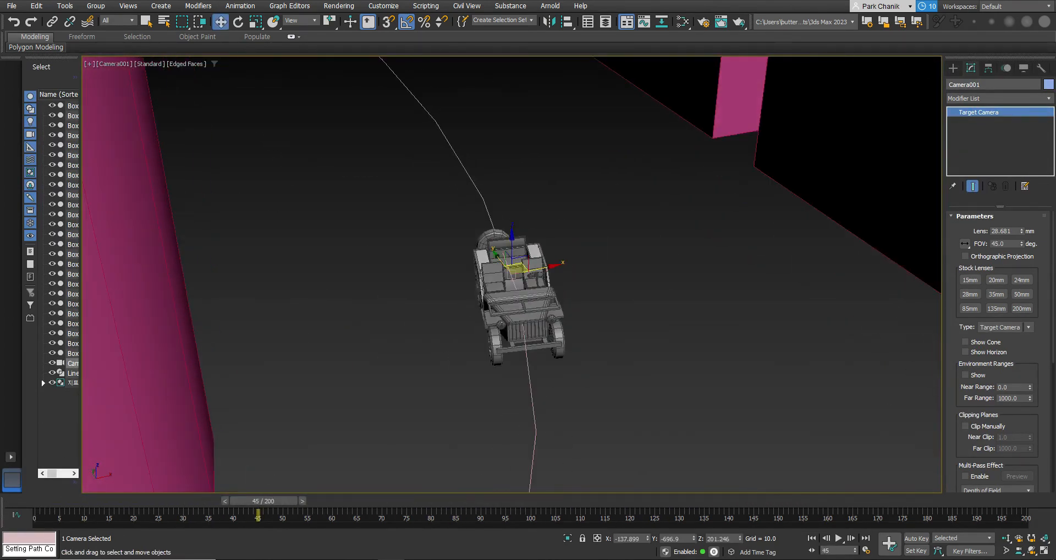
Step: Apply the 20 mm stock lens to Camera001 and return the animation to frame 0
click(995, 280)
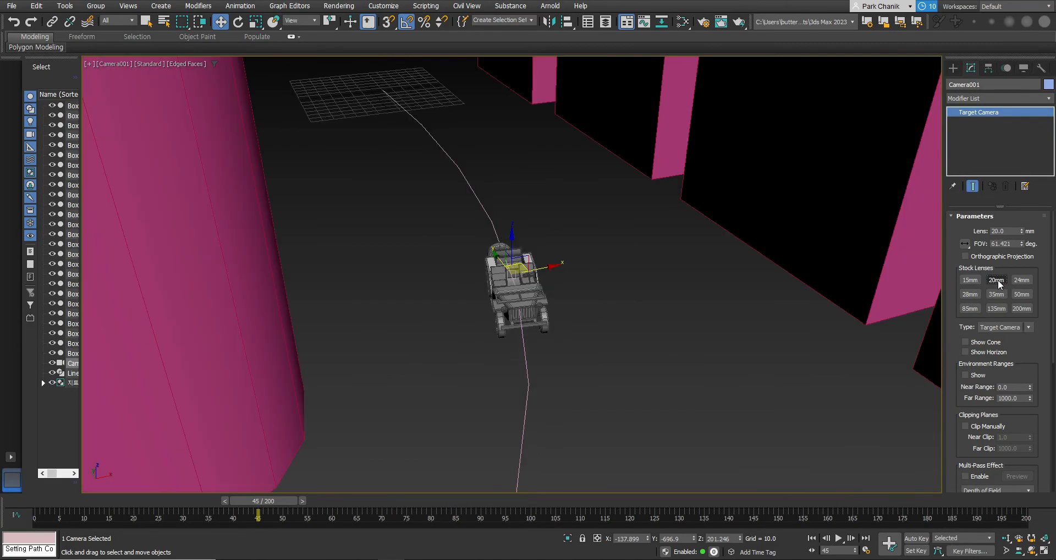
drag(278, 504, 33, 501)
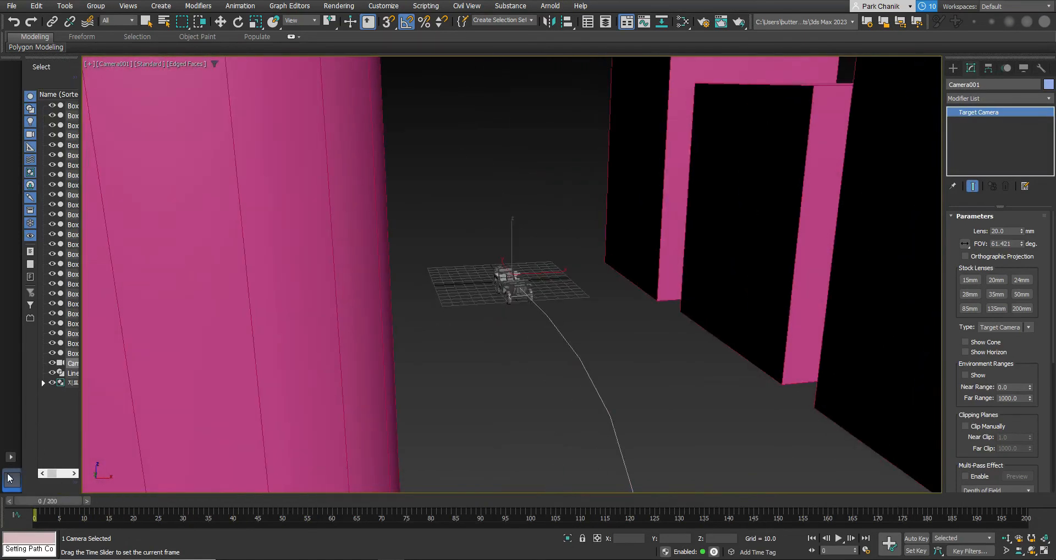
key(w)
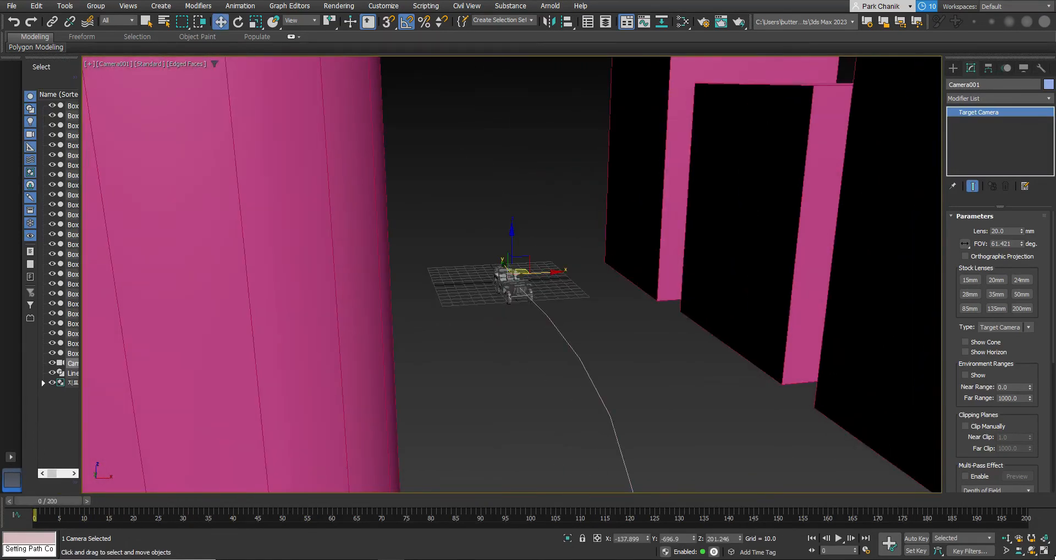
key(alt+w)
Step: Create a second target camera in the Top view, aimed along the horizontal street toward the path's bend, with the 28 mm stock lens
scroll(309, 201, down, 2)
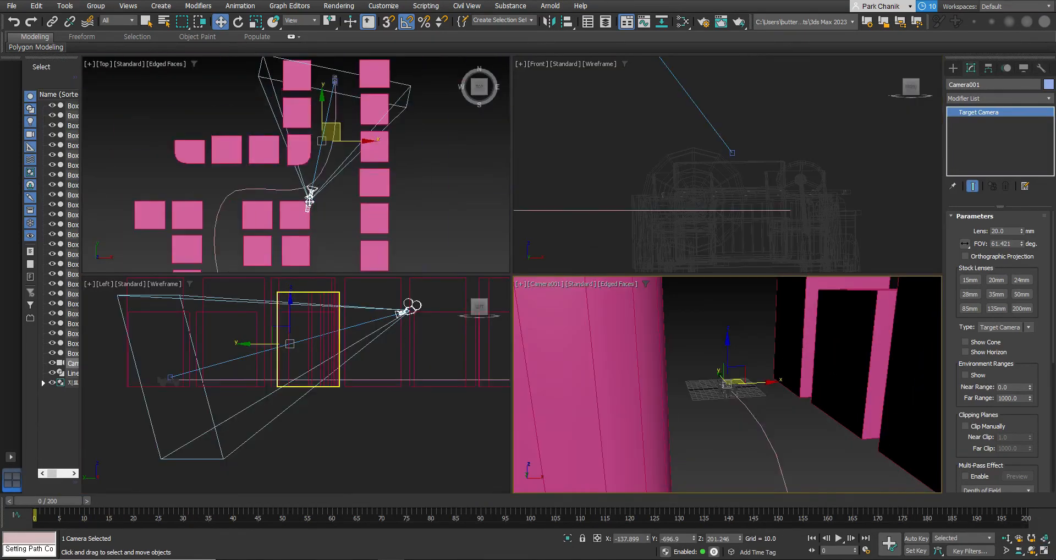
click(196, 191)
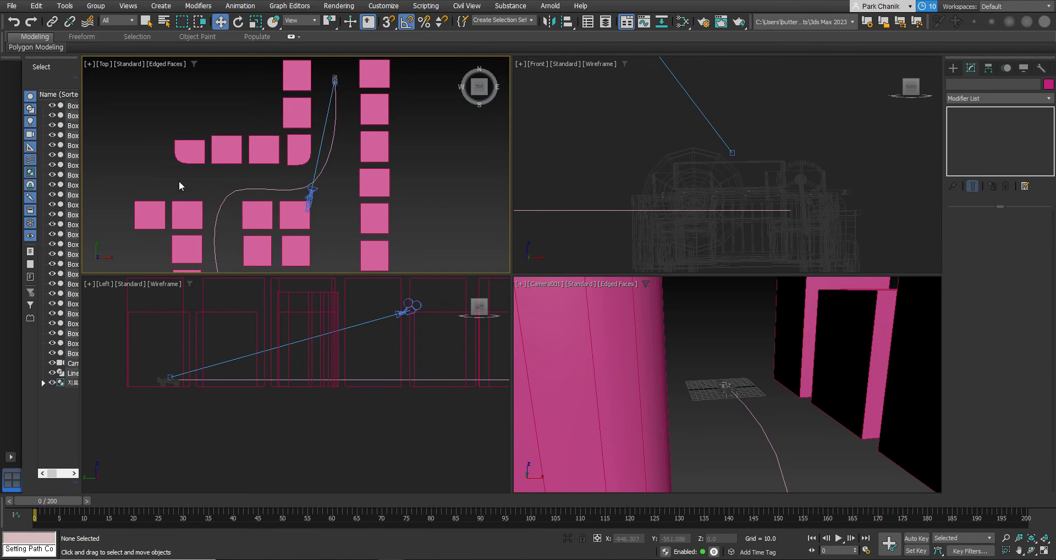
click(953, 65)
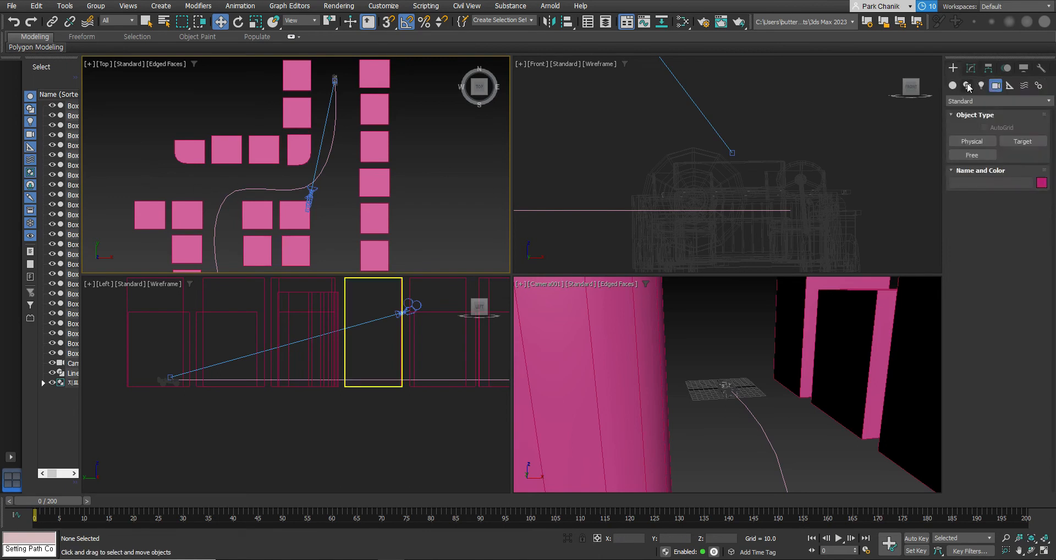
click(1021, 142)
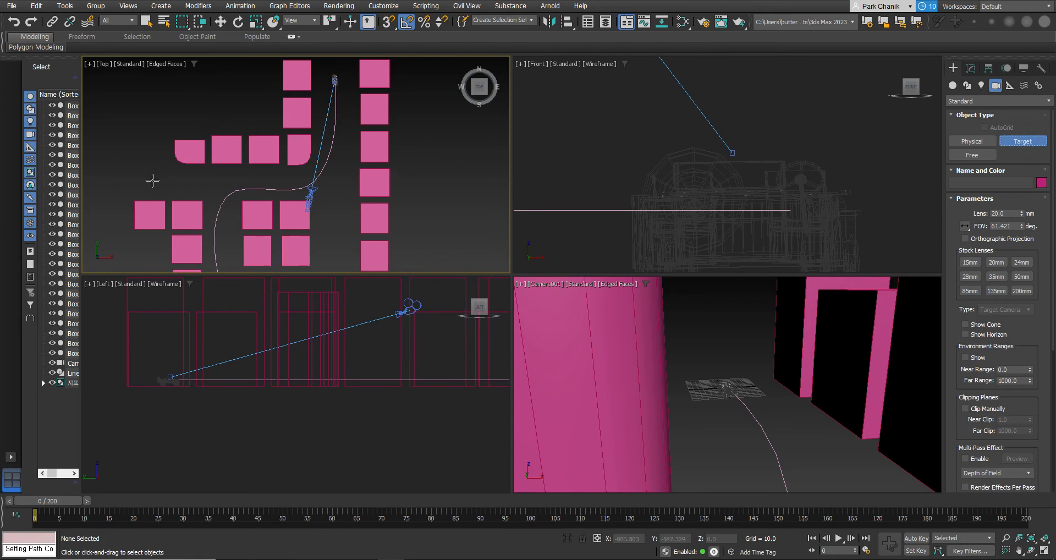
drag(144, 181, 308, 180)
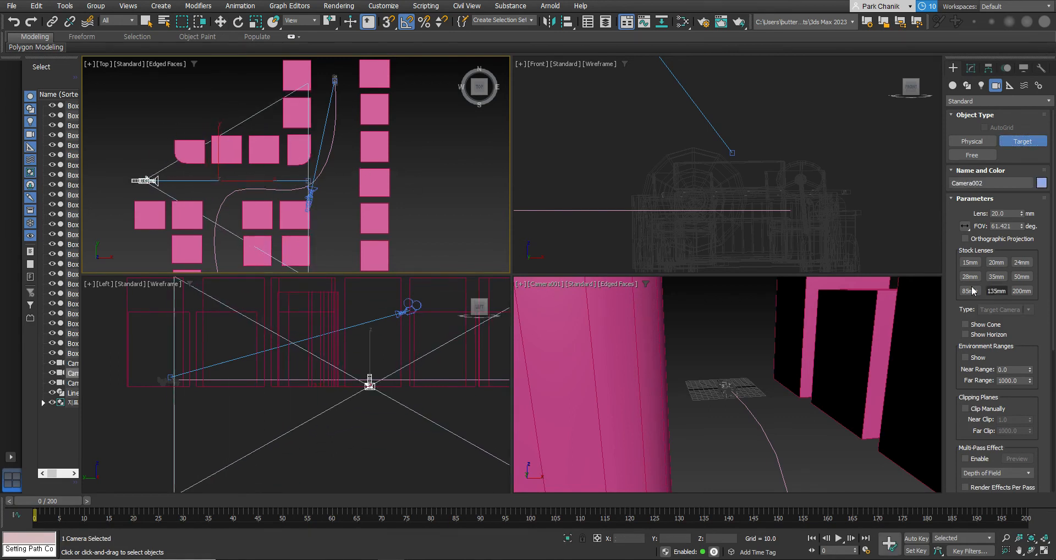
click(1021, 262)
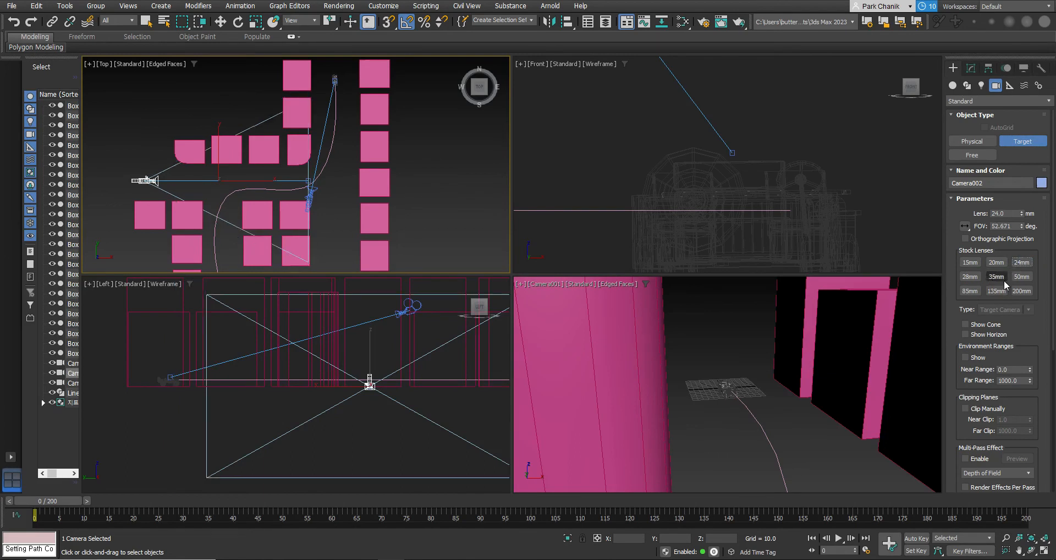
click(972, 278)
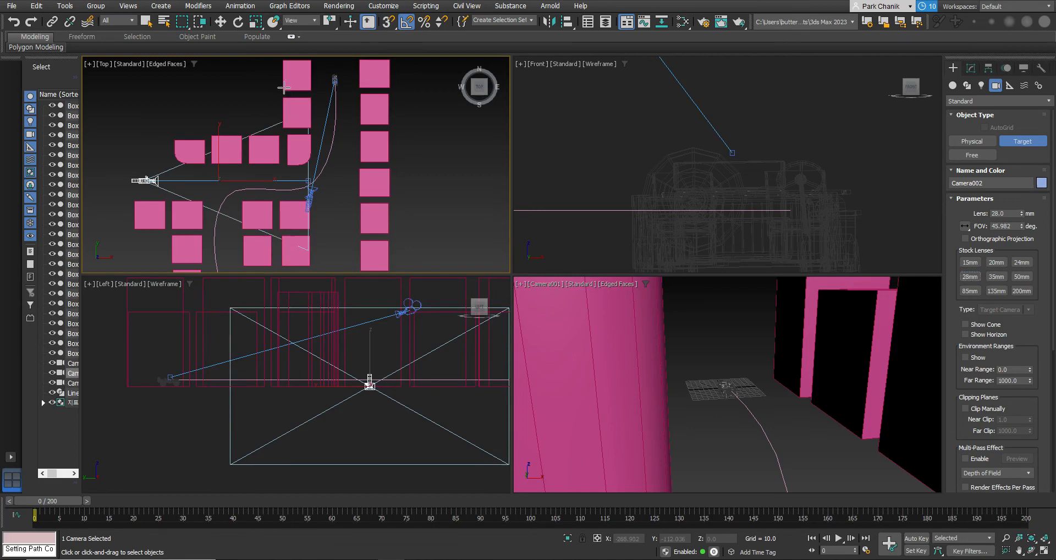
Step: Select Camera002 together with its target and raise both in the Left view to about Z 13.17
click(220, 21)
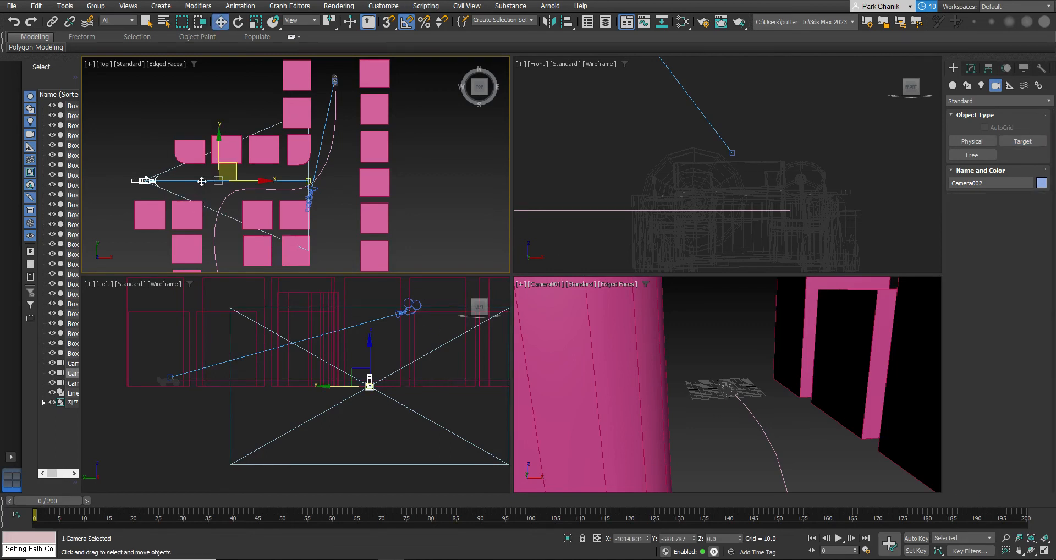
click(117, 136)
click(207, 180)
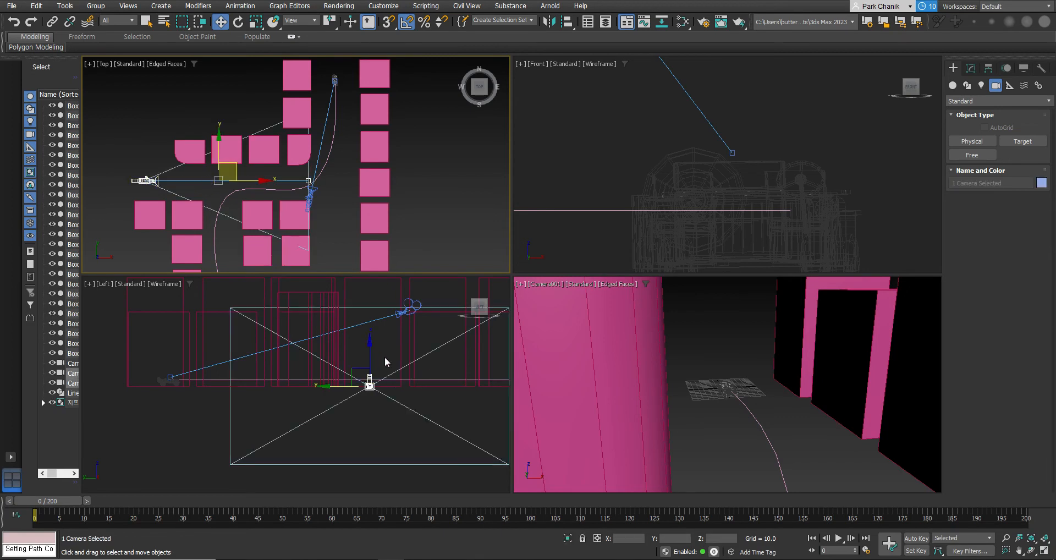
right_click(368, 347)
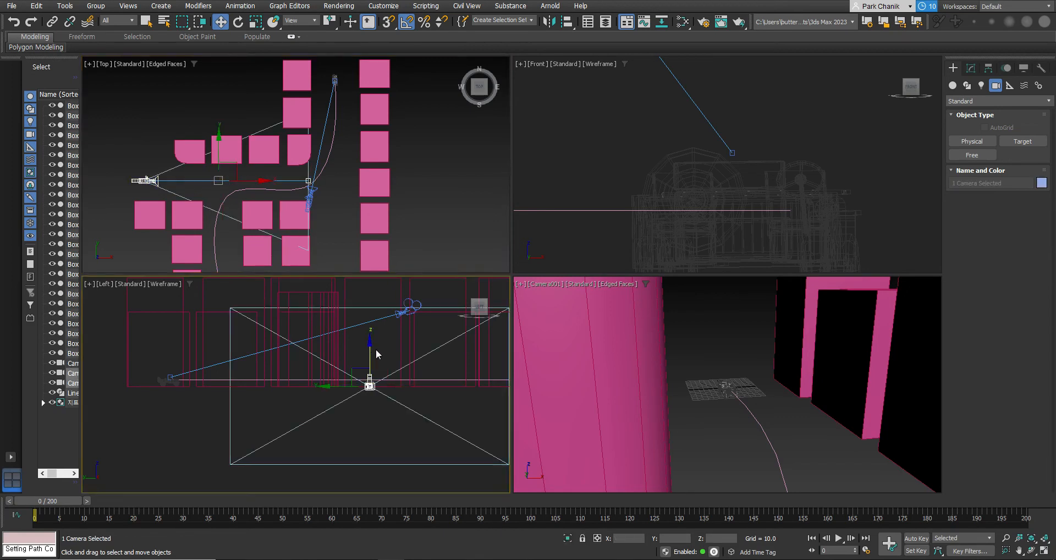
drag(370, 347, 371, 340)
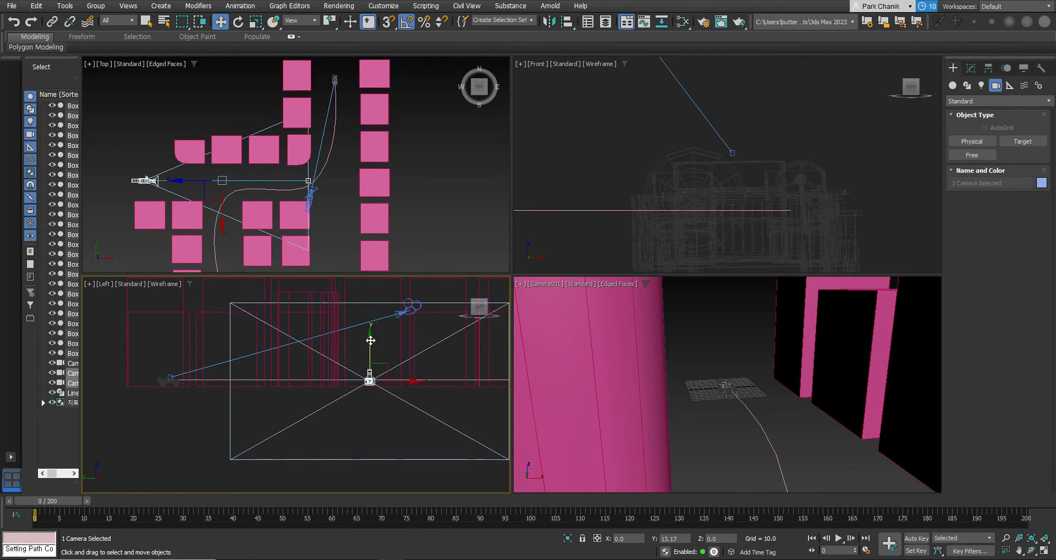
Step: Switch the camera viewport to show Camera002's view and scrub the animation to check its framing
click(545, 284)
mouse_move(558, 296)
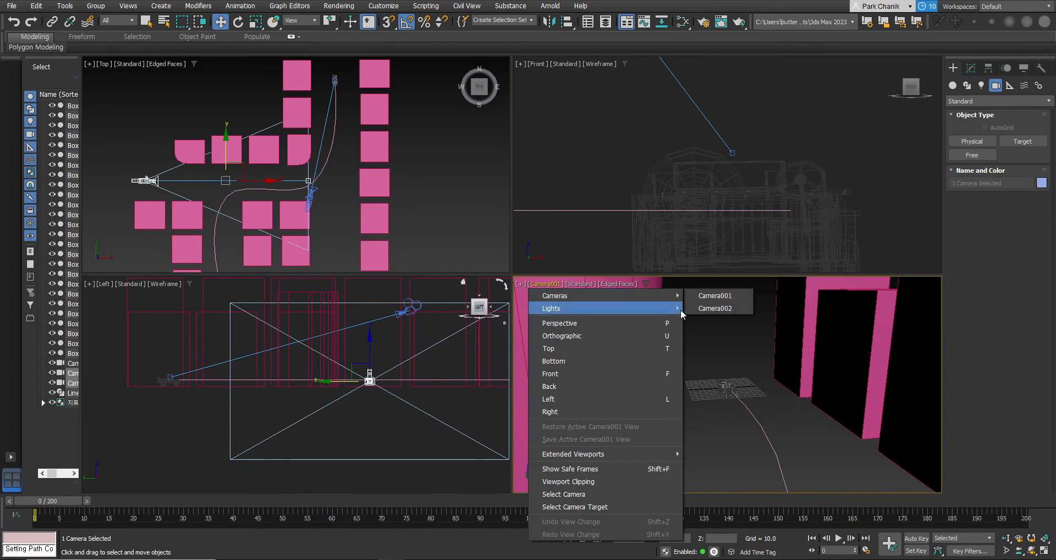
click(710, 309)
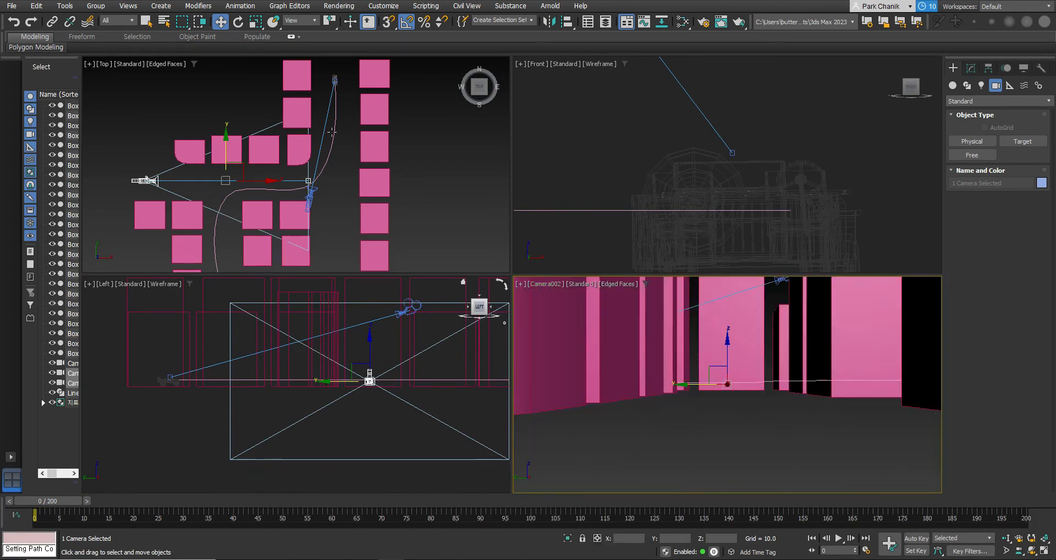
mouse_move(64, 499)
mouse_down()
mouse_move(339, 536)
mouse_move(736, 525)
mouse_move(264, 528)
mouse_move(403, 544)
mouse_move(742, 541)
mouse_move(82, 528)
mouse_move(102, 490)
mouse_move(408, 550)
mouse_move(83, 514)
mouse_move(49, 487)
mouse_up()
key(w)
Step: Select only Camera002 and apply the 35 mm stock lens to it
click(972, 67)
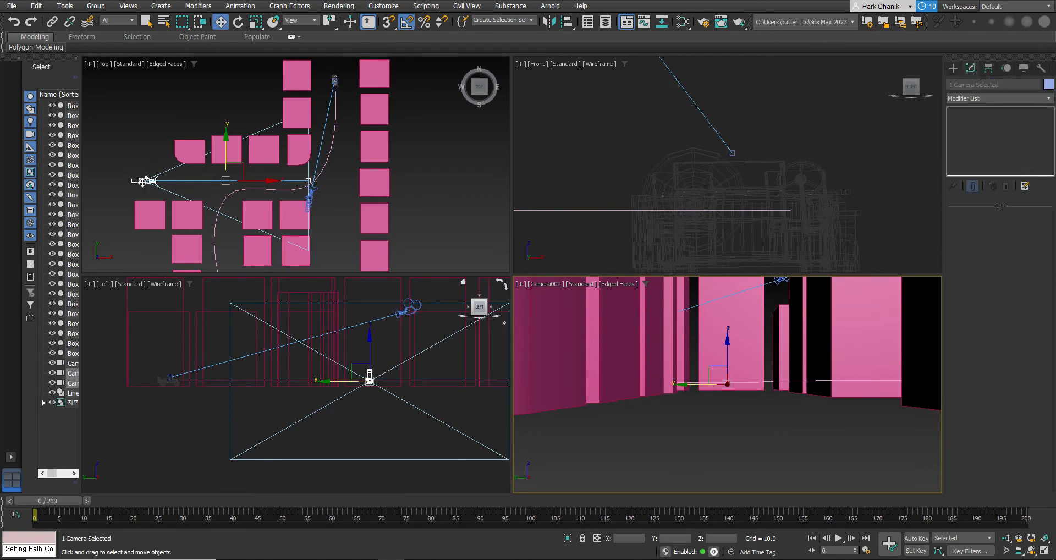
click(144, 182)
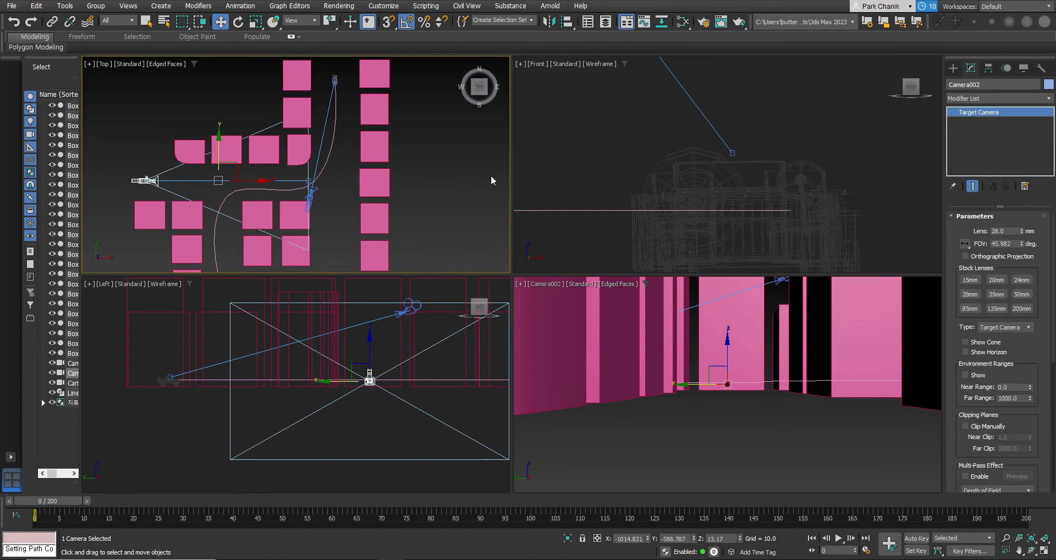
click(995, 294)
Step: Scrub the animation to frame 155 and back to frame 0 to check the jeep's pass through Camera002
drag(54, 501, 802, 545)
key(w)
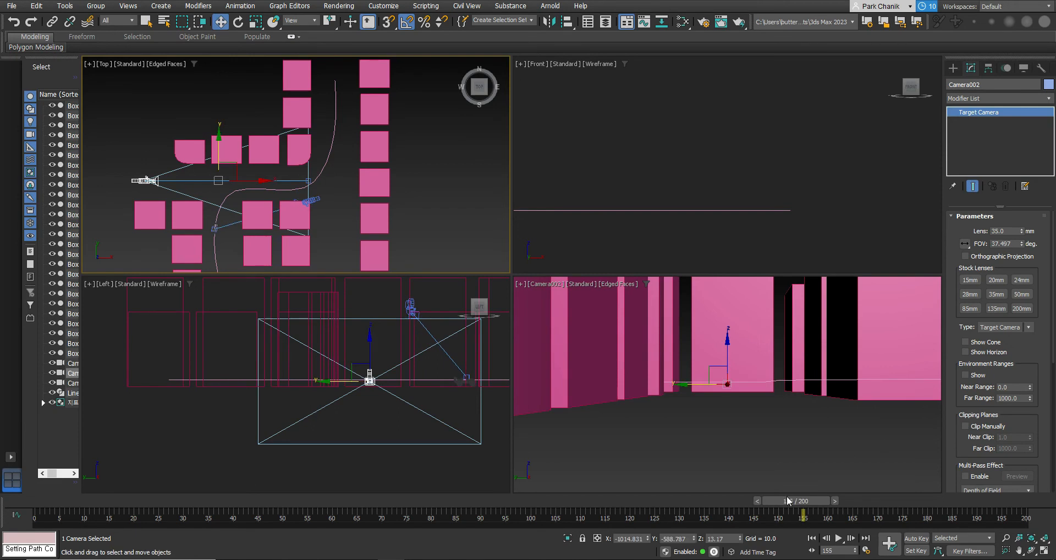
drag(803, 503, 105, 396)
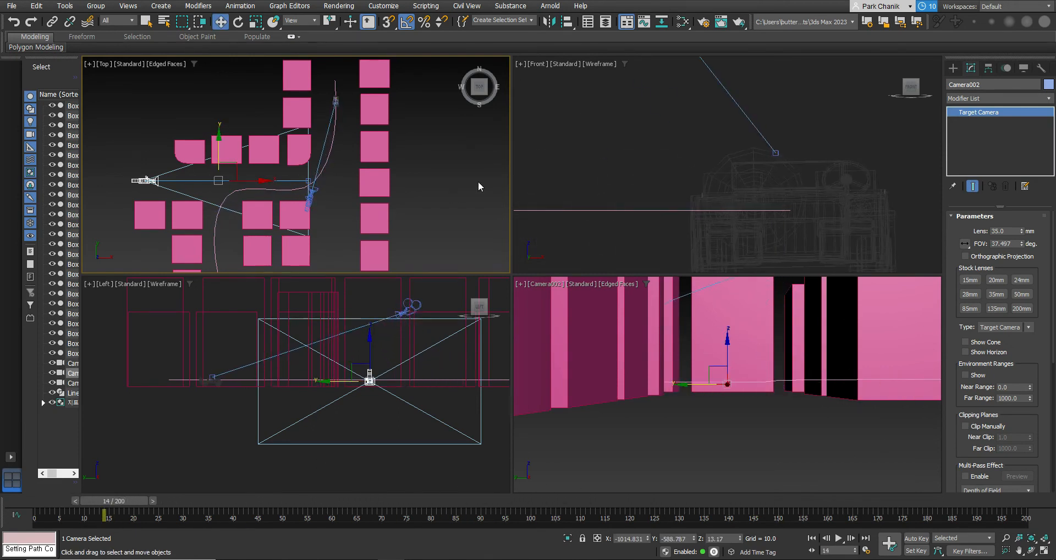
click(357, 183)
click(364, 180)
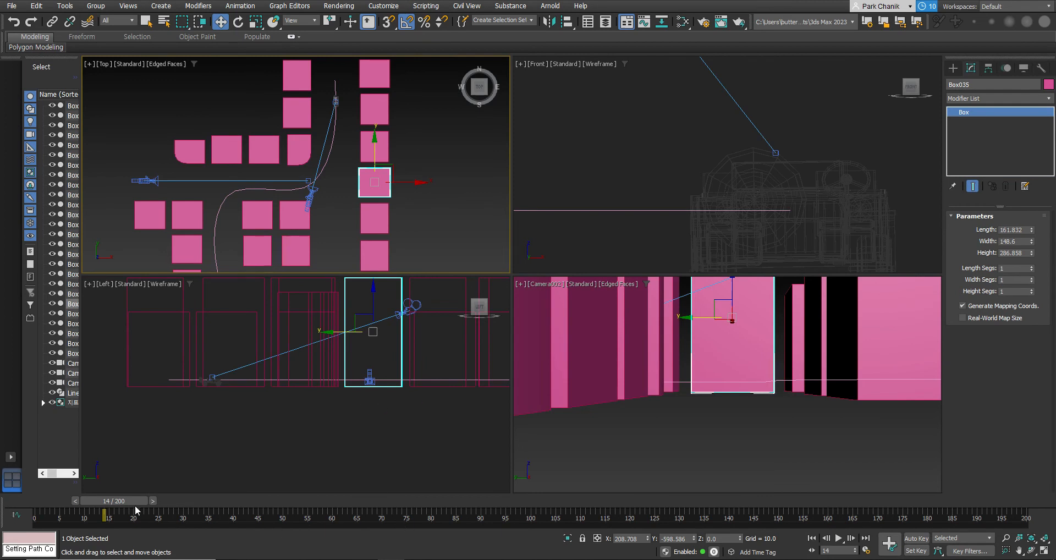
drag(113, 500, 33, 500)
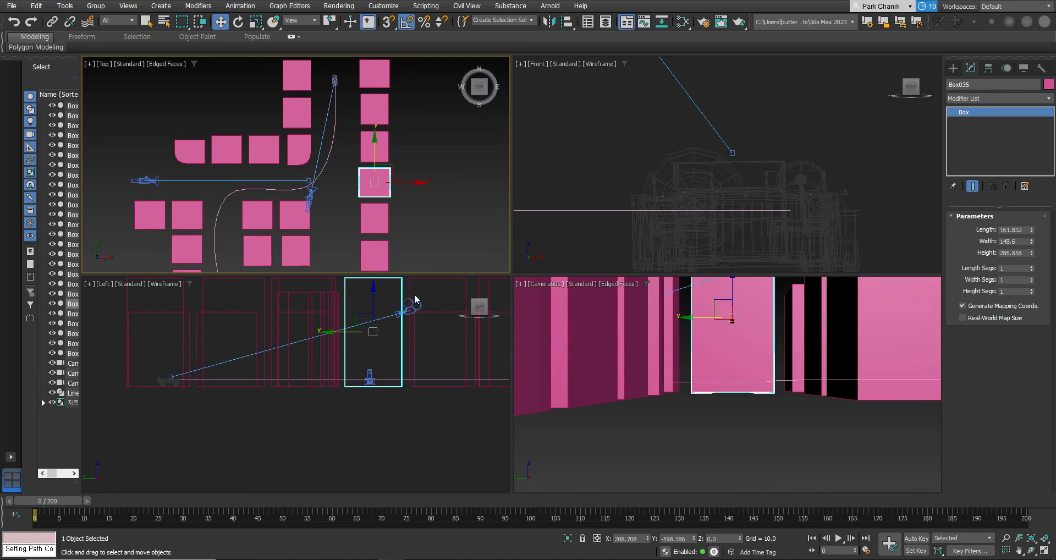
Step: Create a free camera in the Front view, just above and to one side of the jeep, with the 35 mm lens
click(953, 68)
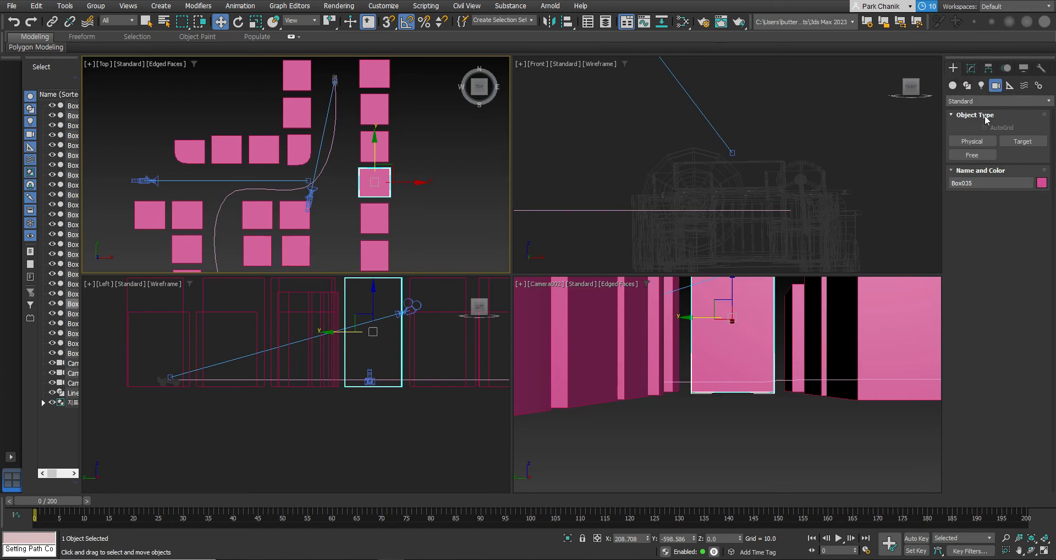
click(993, 156)
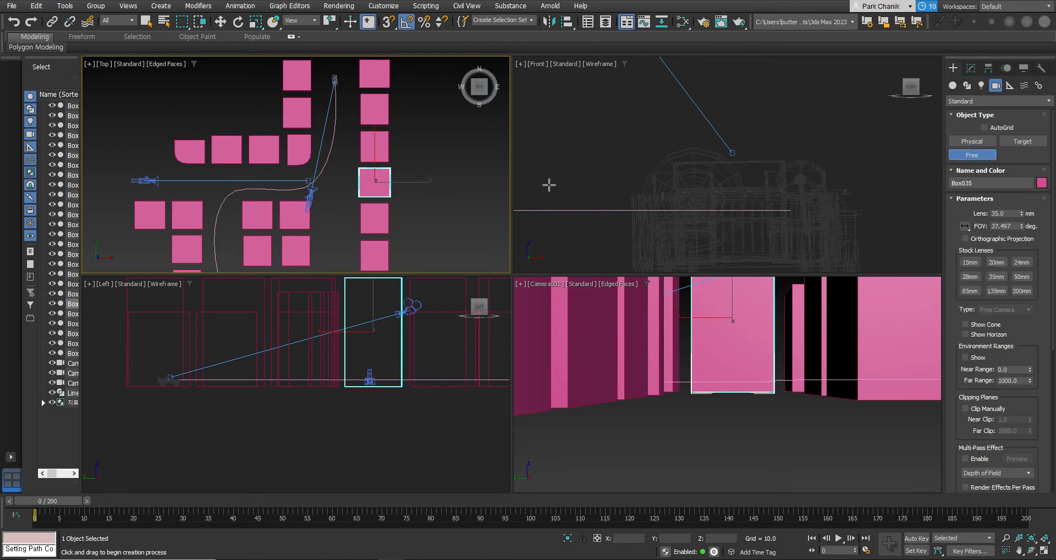
middle_drag(453, 161, 436, 233)
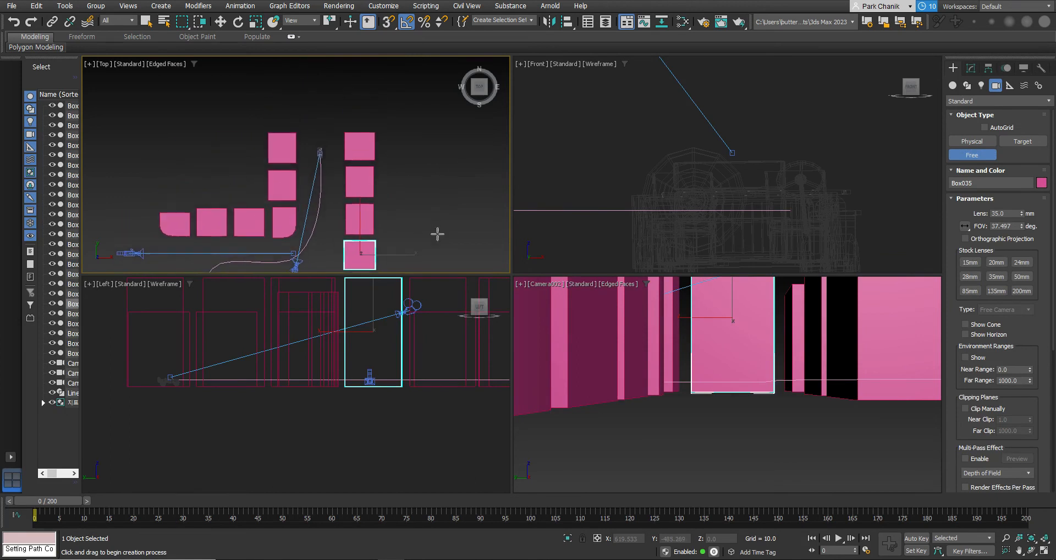
click(584, 144)
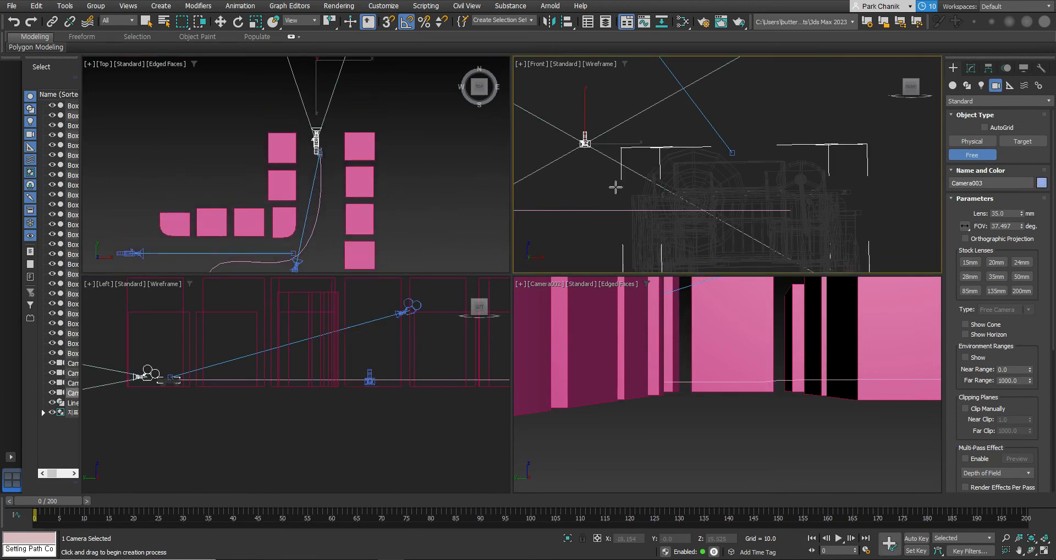
middle_drag(344, 147, 359, 205)
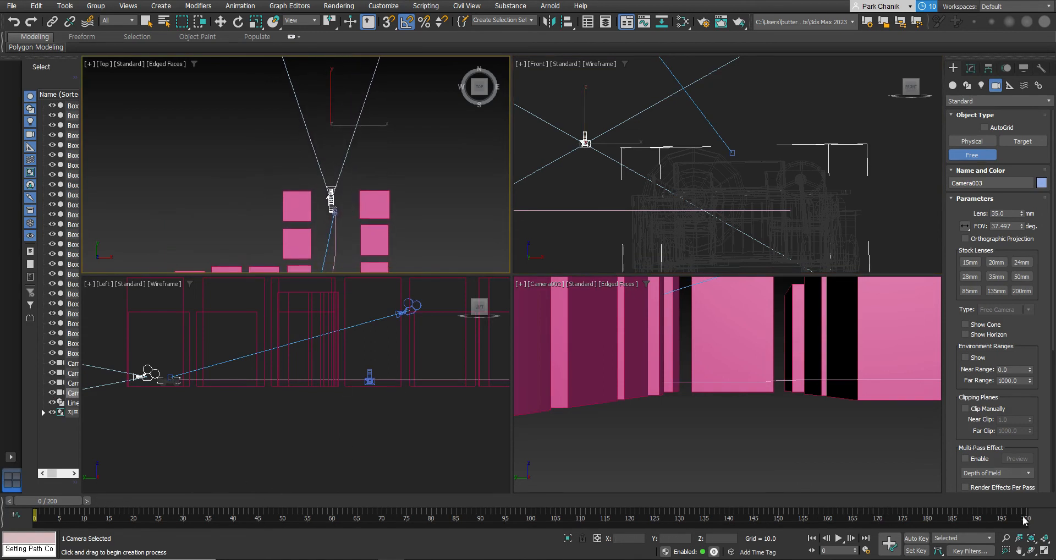
drag(56, 503, 82, 508)
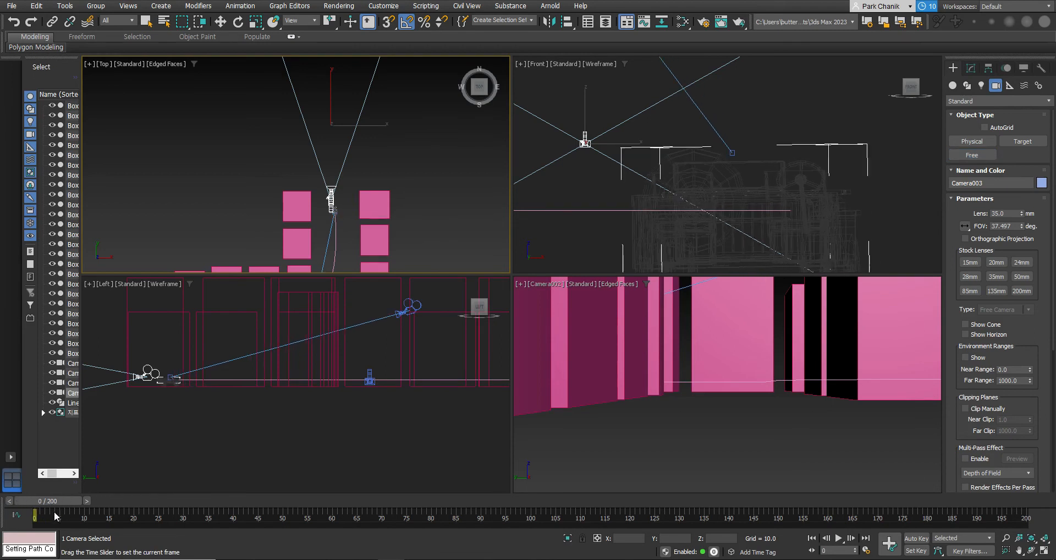
key(Home)
Step: Rotate Camera003 by 180 degrees in the Top view to face along the street, and move it behind the jeep to X 2.75
scroll(354, 204, up, 3)
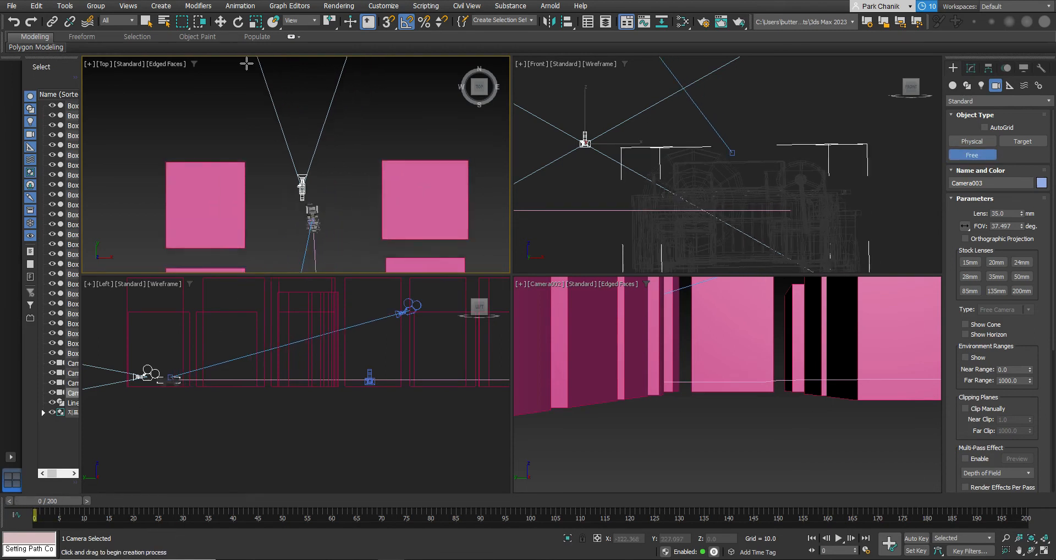
click(220, 22)
click(603, 132)
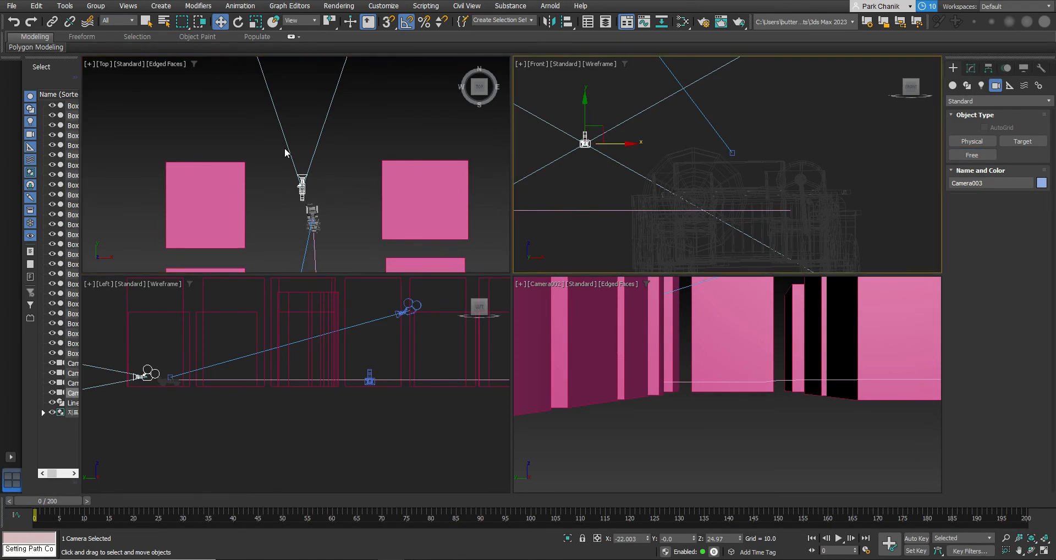
click(240, 22)
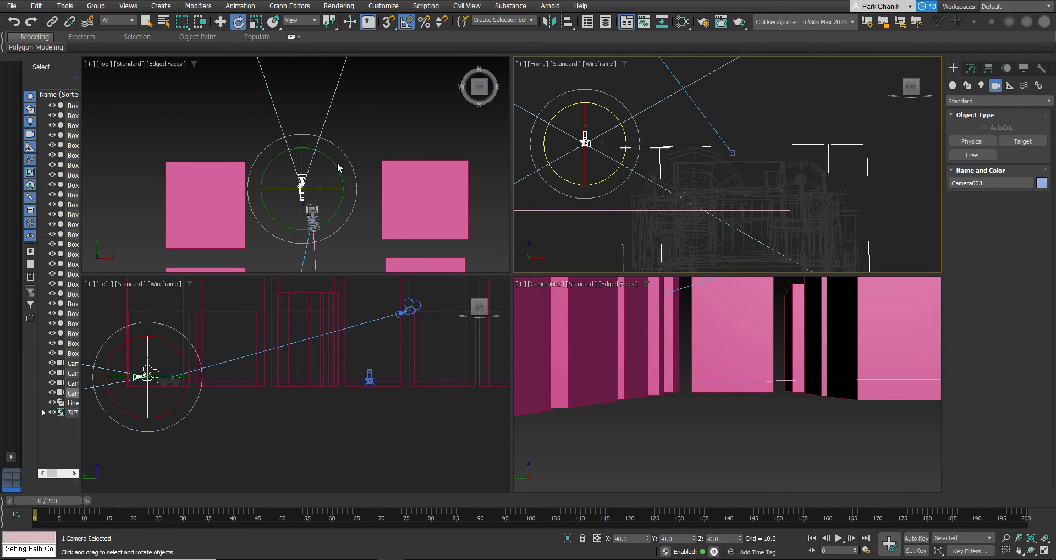
drag(335, 166, 355, 279)
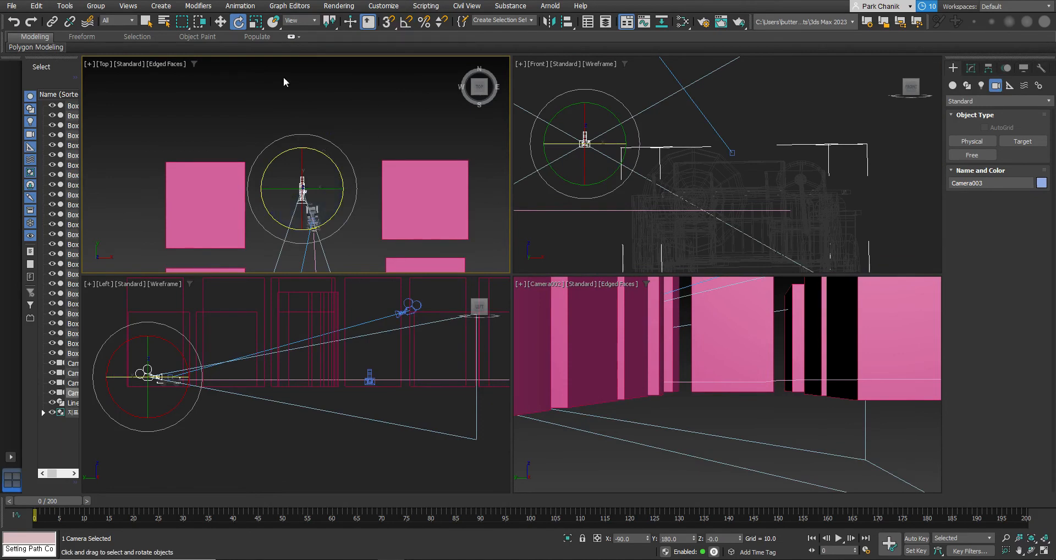
click(220, 21)
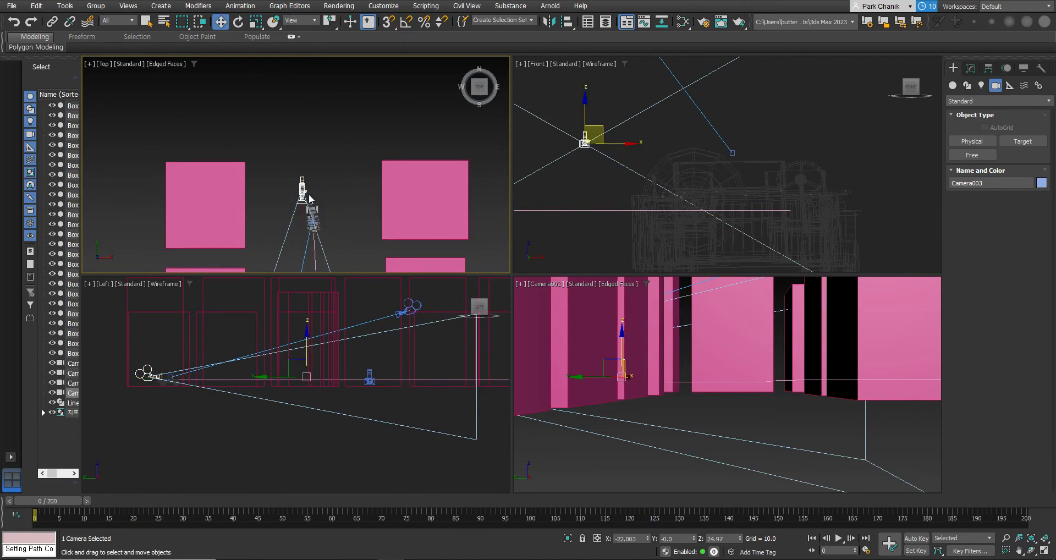
drag(303, 192, 316, 205)
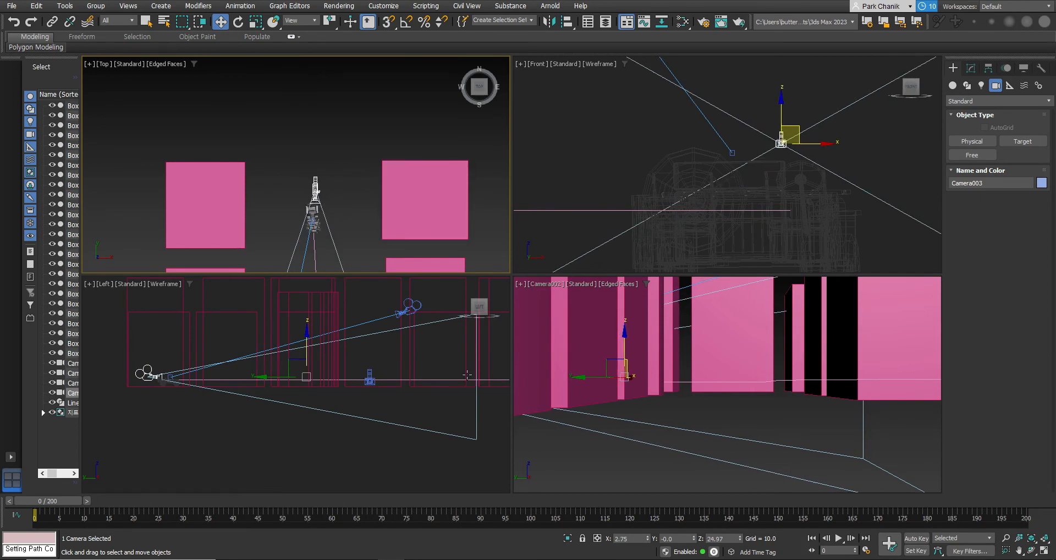
Step: Switch the camera viewport from Camera002 to Camera003 and examine how the jeep is framed from behind
middle_drag(329, 199, 313, 137)
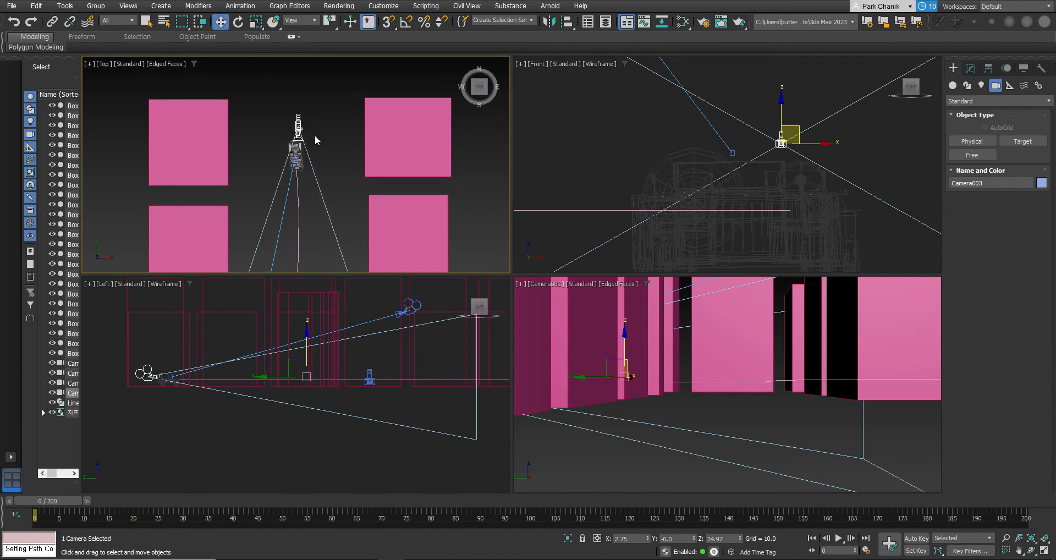
scroll(172, 392, up, 3)
middle_drag(172, 390, 260, 431)
scroll(298, 423, up, 1)
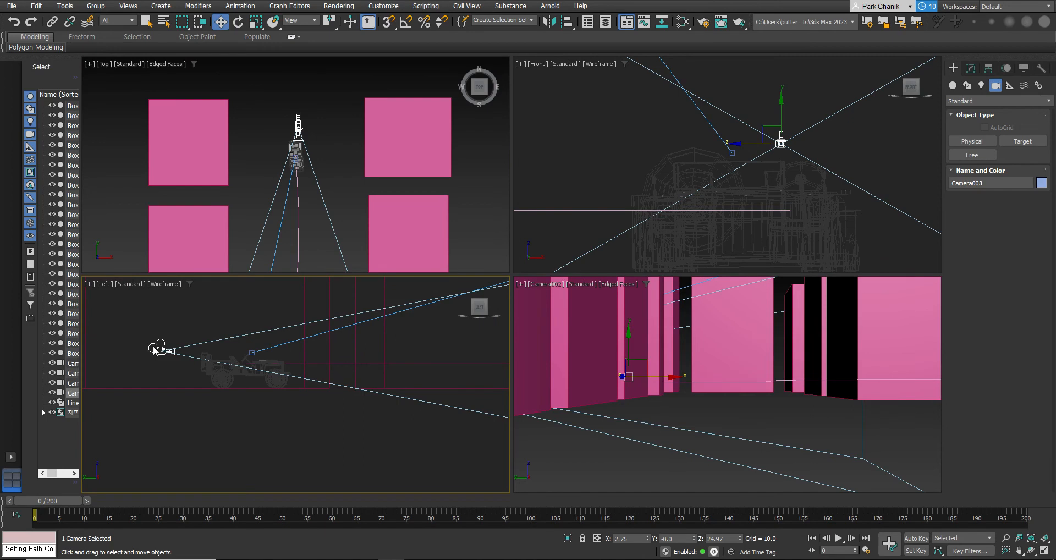
click(535, 283)
mouse_move(572, 295)
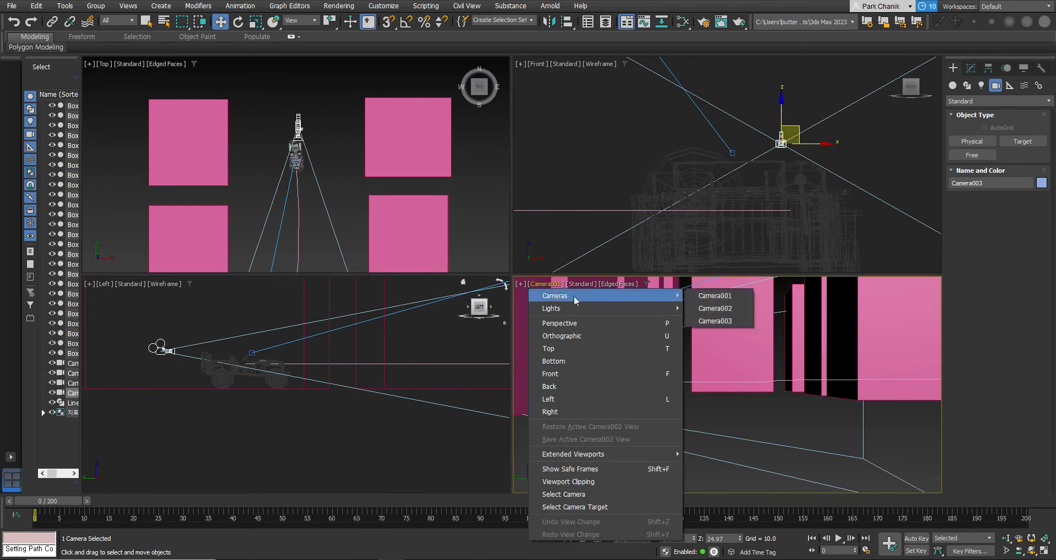
click(723, 320)
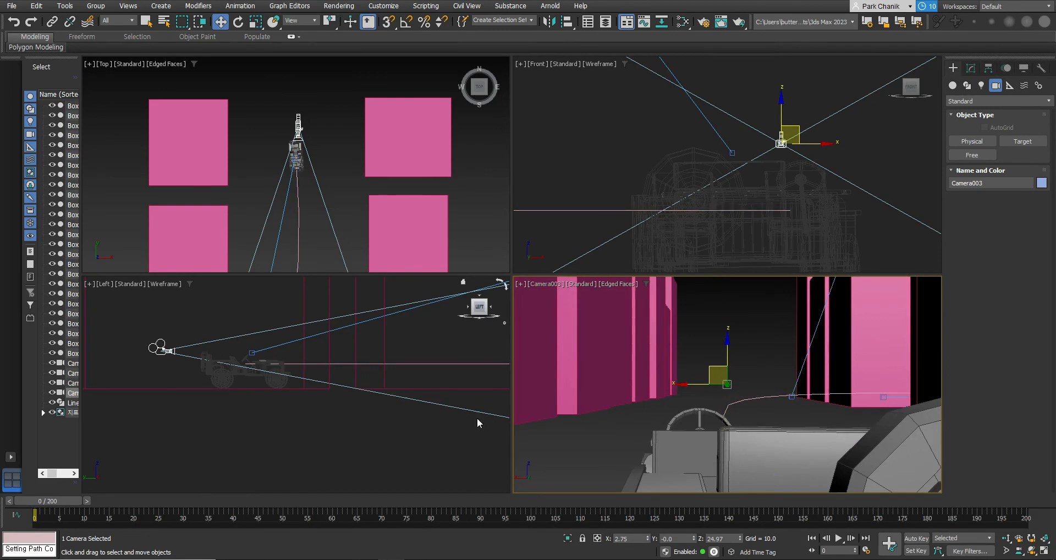
drag(48, 506, 1, 511)
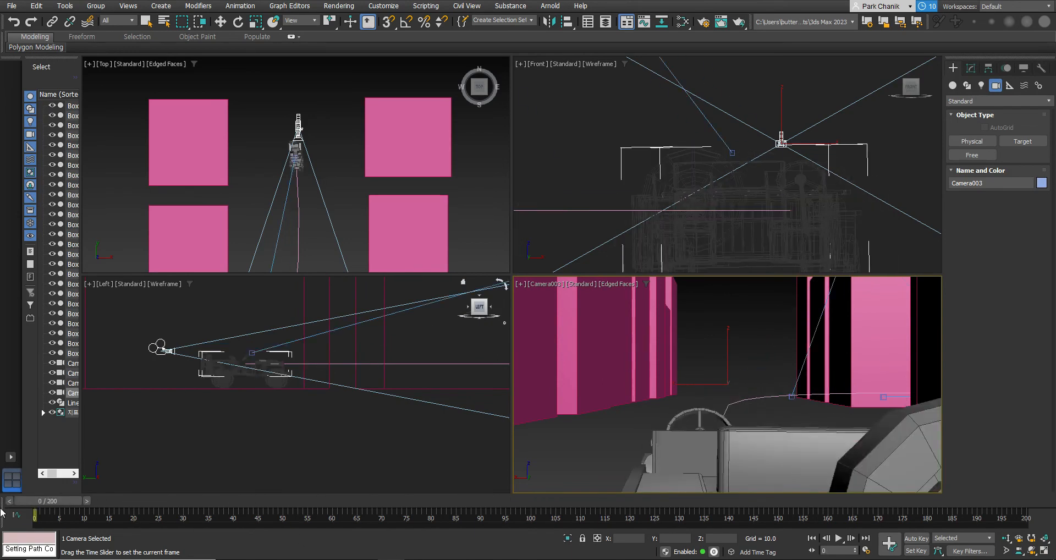
key(w)
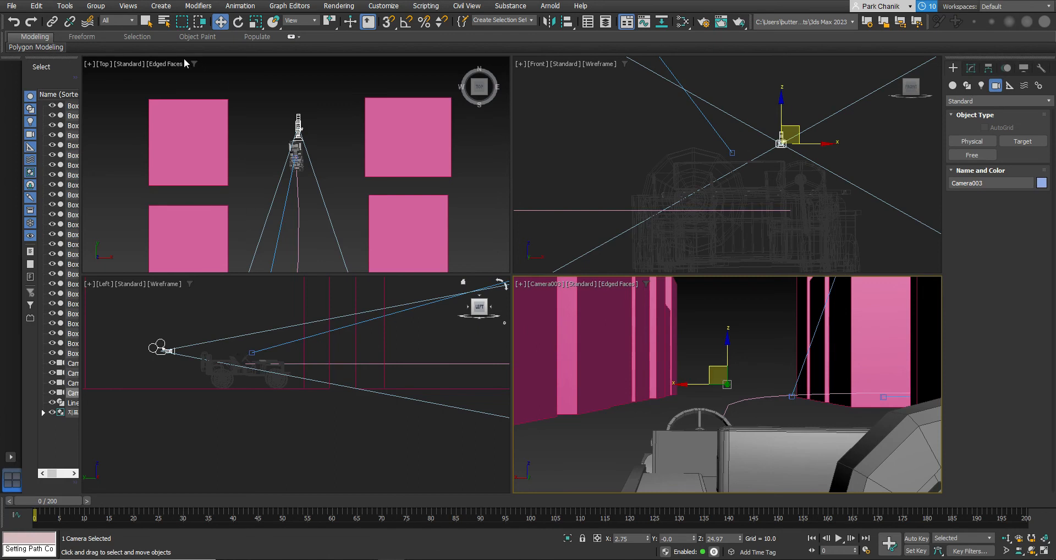
Step: Link Camera003 to the jeep as its parent and scrub the animation to check that it follows
click(52, 21)
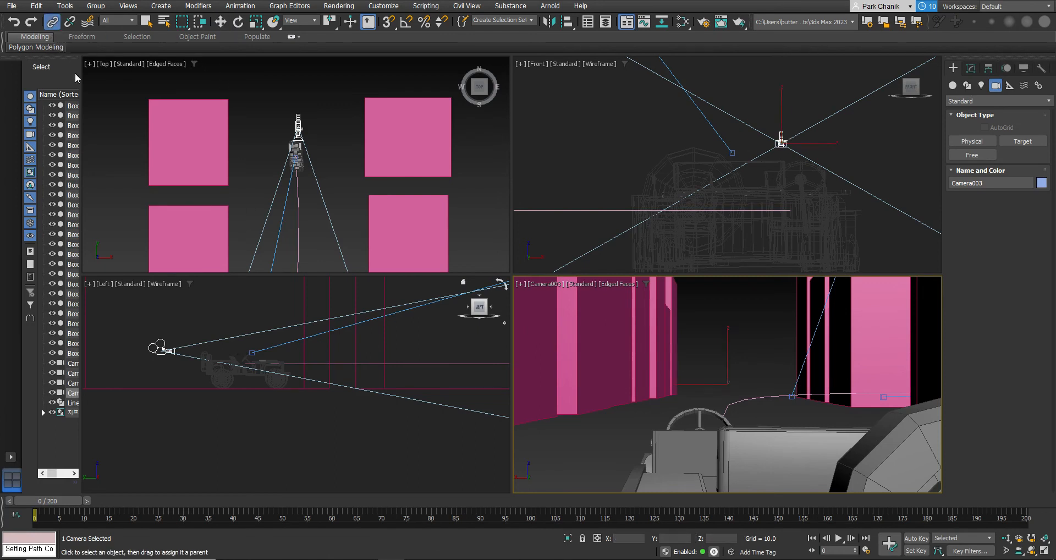
drag(166, 354, 208, 370)
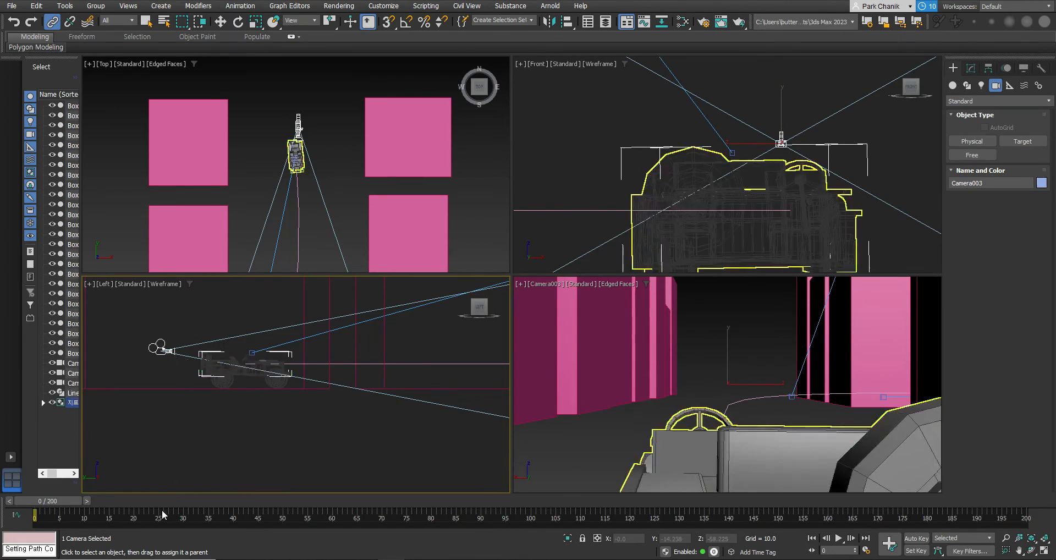
mouse_move(61, 500)
mouse_down()
mouse_move(896, 501)
mouse_move(530, 501)
mouse_move(388, 514)
mouse_move(274, 486)
mouse_move(66, 501)
mouse_up()
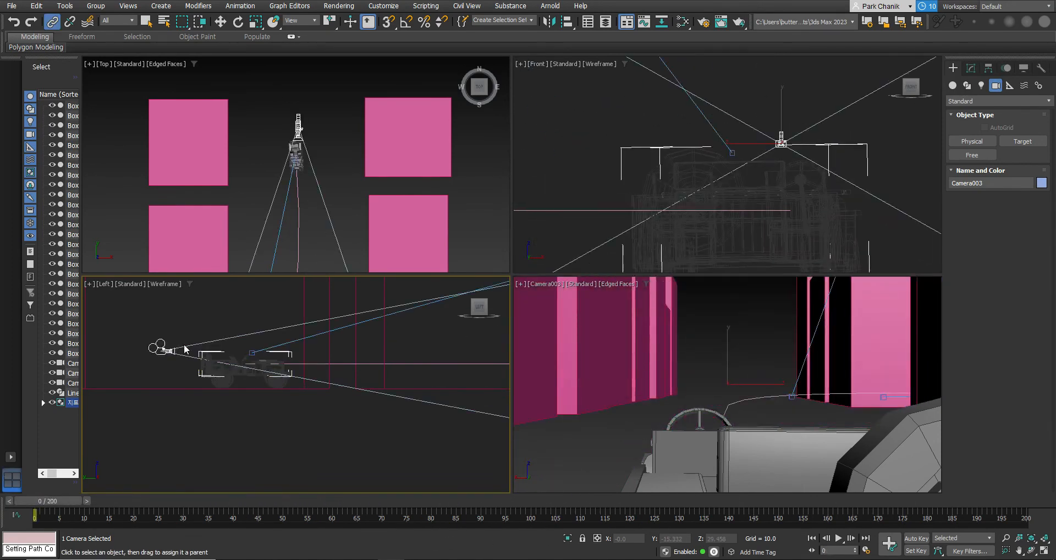
Step: Move the linked Camera003 sideways behind the jeep to about X -5.802
scroll(187, 350, up, 5)
click(218, 23)
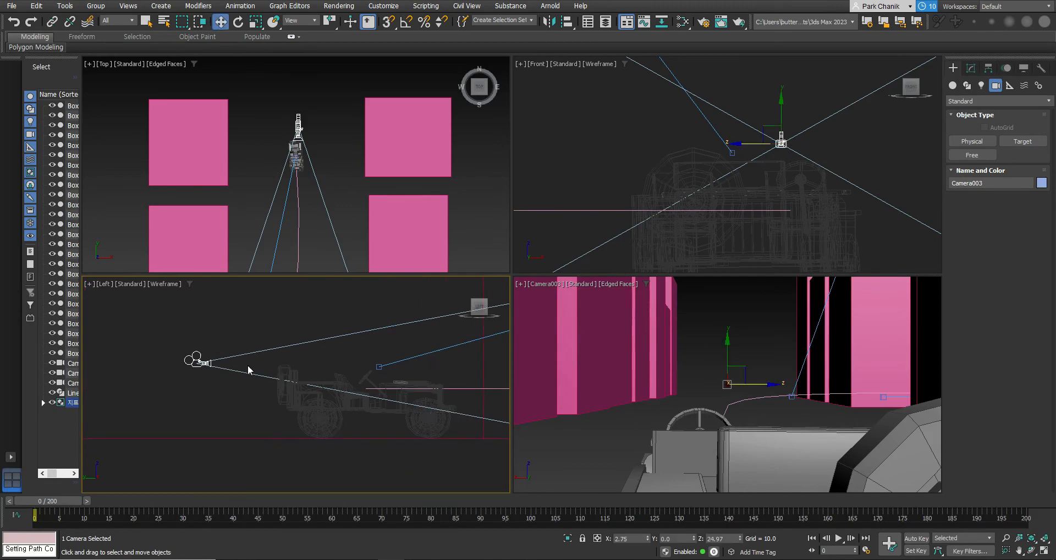
click(216, 410)
click(202, 362)
drag(199, 361, 205, 334)
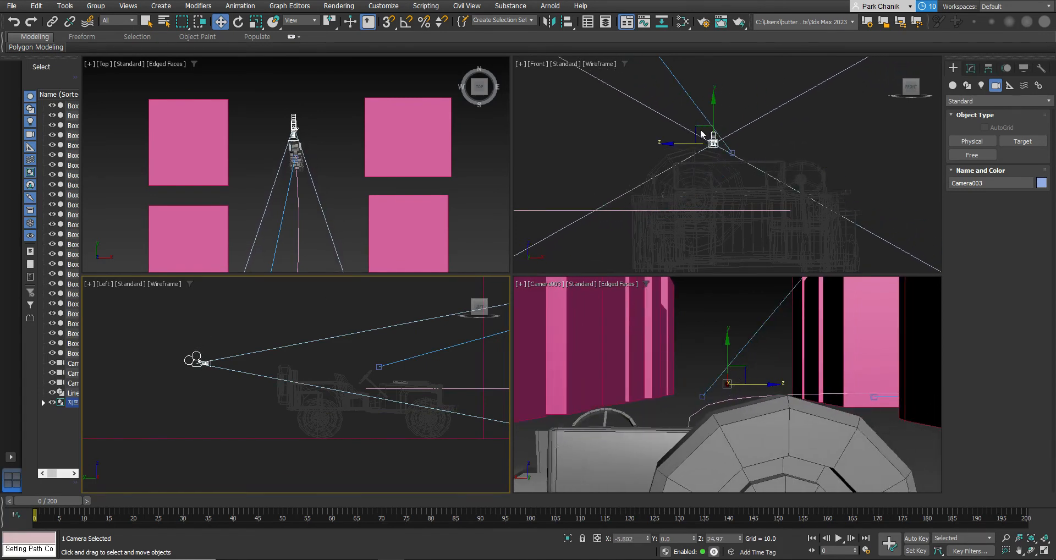
Step: Raise Camera003 above the back of the jeep to about Z 33.174
click(715, 112)
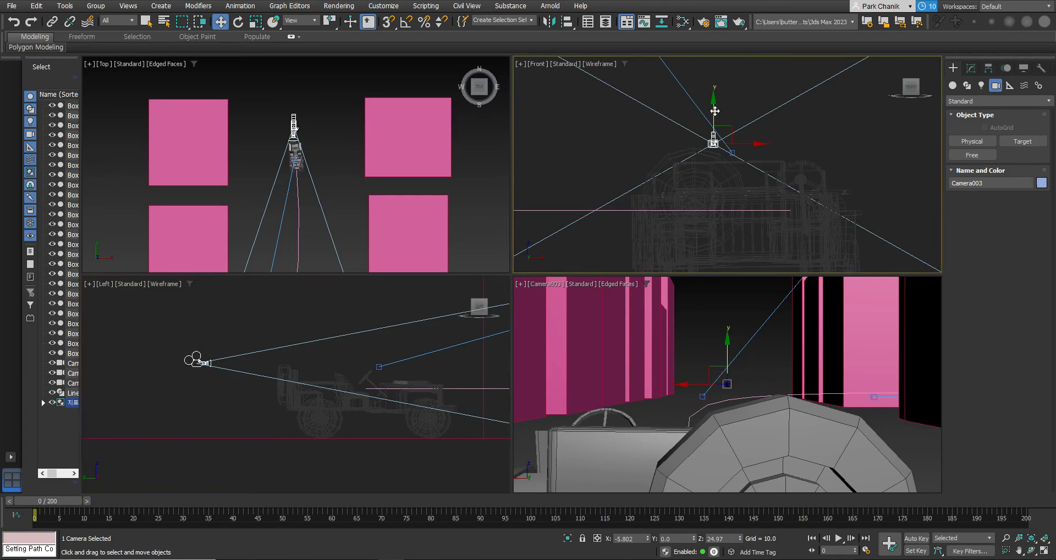
drag(714, 111, 714, 105)
drag(713, 99, 713, 81)
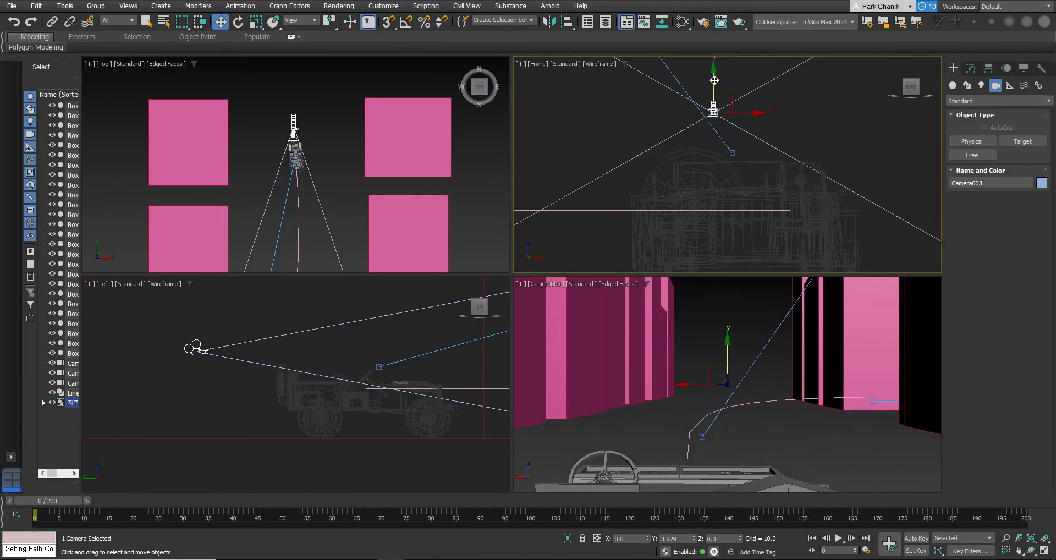
click(197, 347)
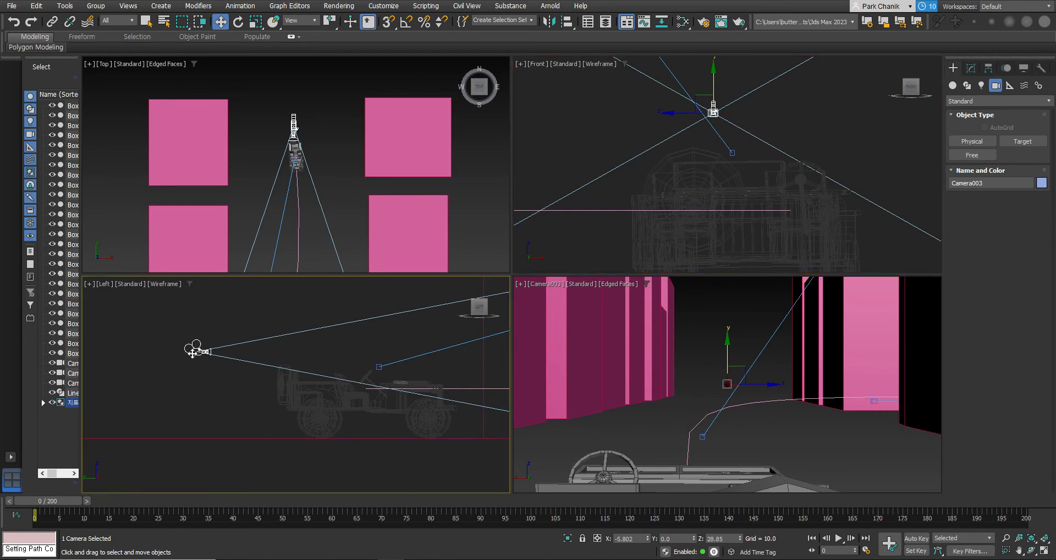
drag(197, 350, 170, 358)
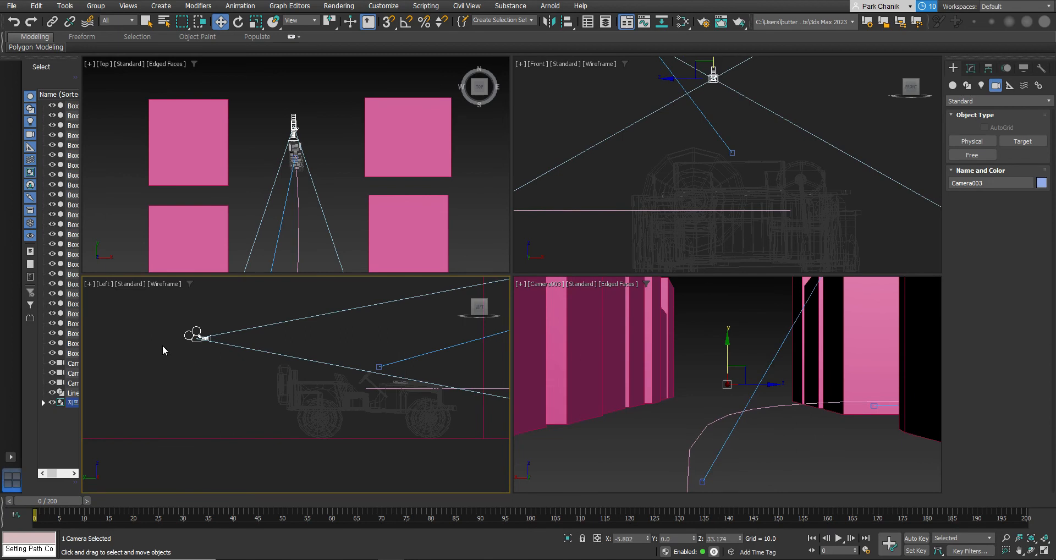
Step: Move Camera003 farther back from the jeep along the street to about Y 41.895, and lower it slightly to about Z 33.08
scroll(330, 196, down, 3)
scroll(338, 197, down, 2)
scroll(338, 197, up, 1)
middle_drag(338, 195, 341, 150)
drag(326, 190, 325, 179)
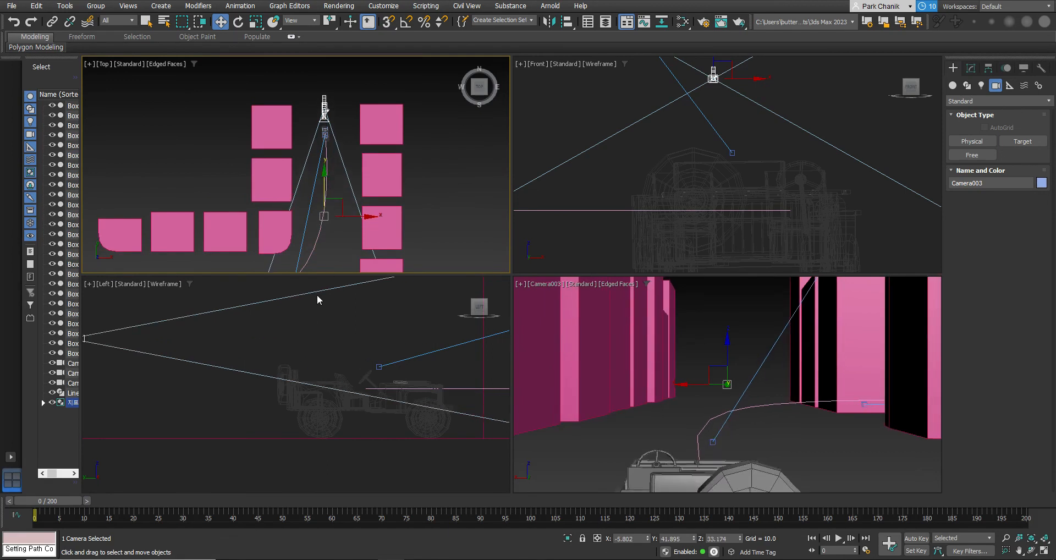
middle_drag(215, 327, 274, 356)
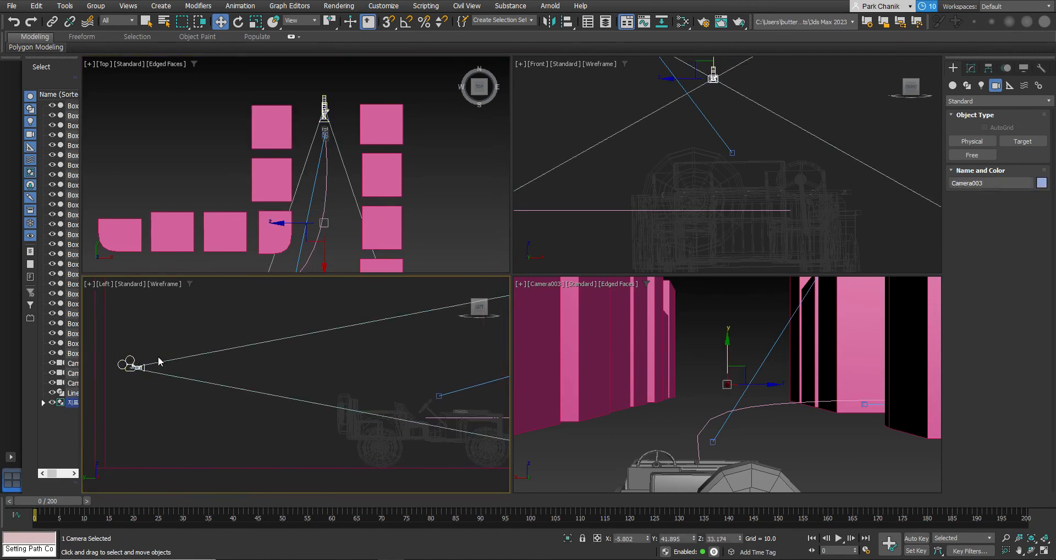
scroll(326, 354, down, 5)
middle_drag(328, 354, 211, 355)
scroll(212, 356, down, 4)
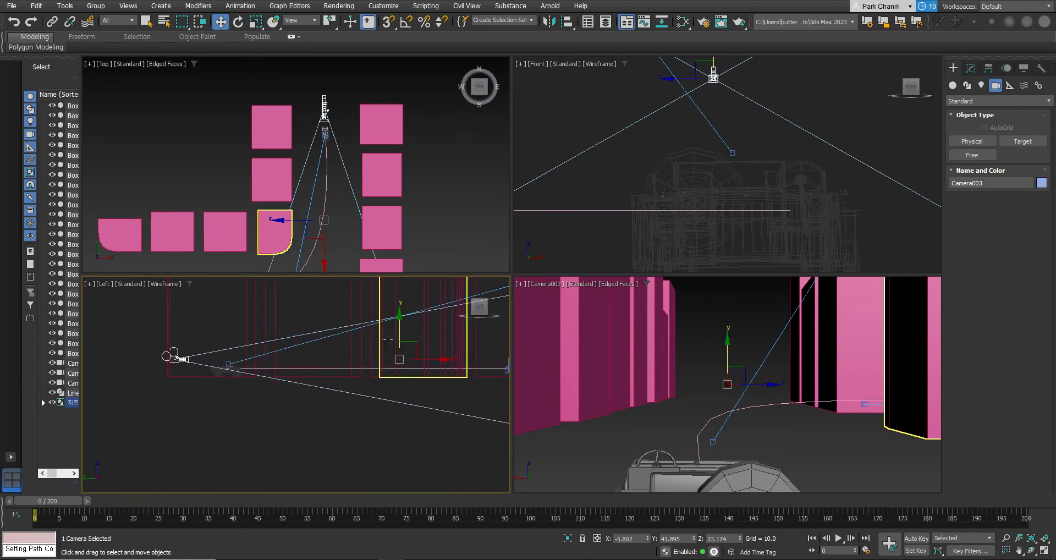
mouse_move(397, 322)
mouse_down()
mouse_move(396, 308)
mouse_move(396, 322)
mouse_up()
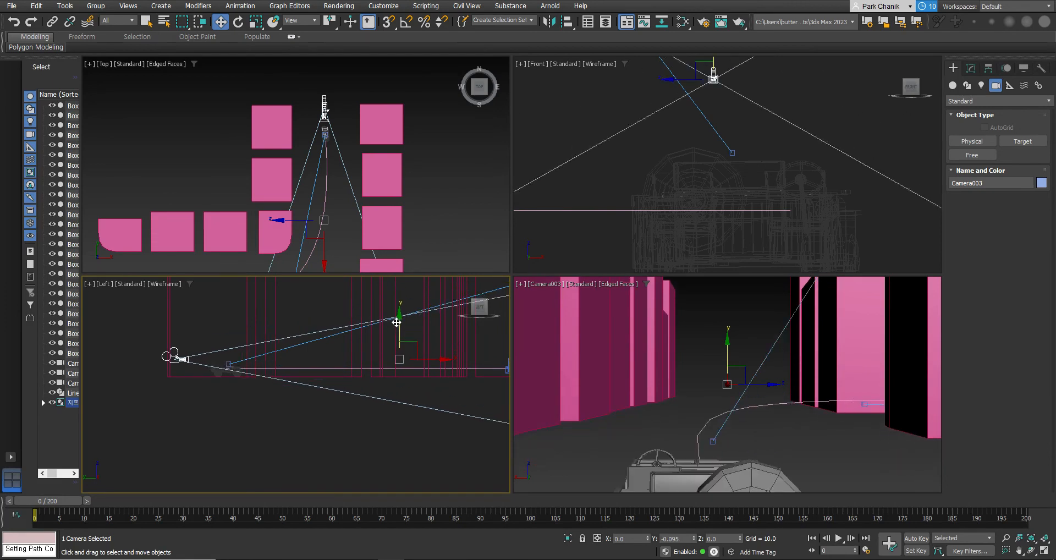
Step: Tilt Camera003 down toward the jeep to about 79.477 degrees on X, and move it up and back to about Y 68.699, Z 42.479
click(242, 20)
mouse_move(205, 332)
mouse_down()
mouse_move(216, 343)
mouse_move(218, 331)
mouse_move(196, 327)
mouse_up()
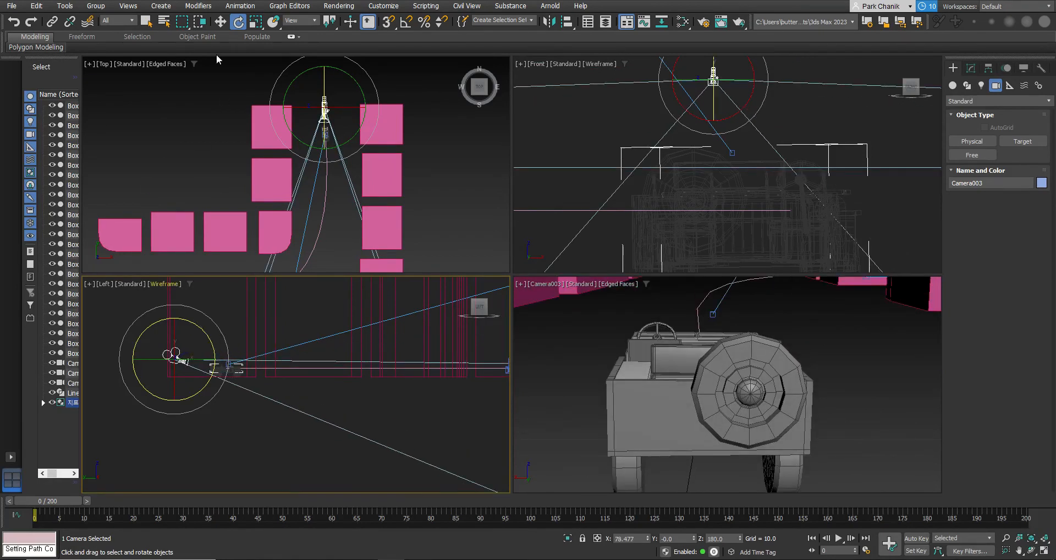
click(220, 21)
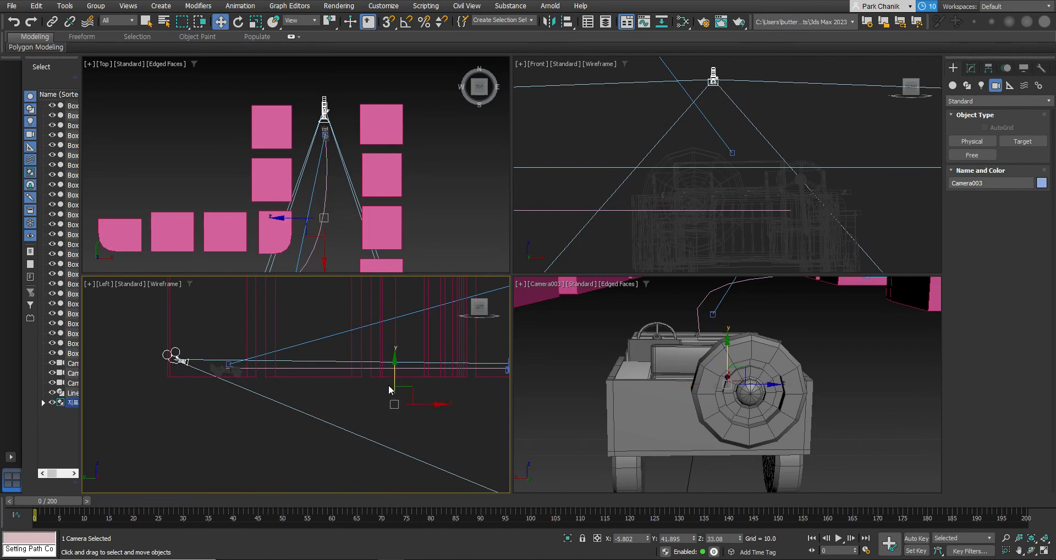
drag(395, 385, 395, 379)
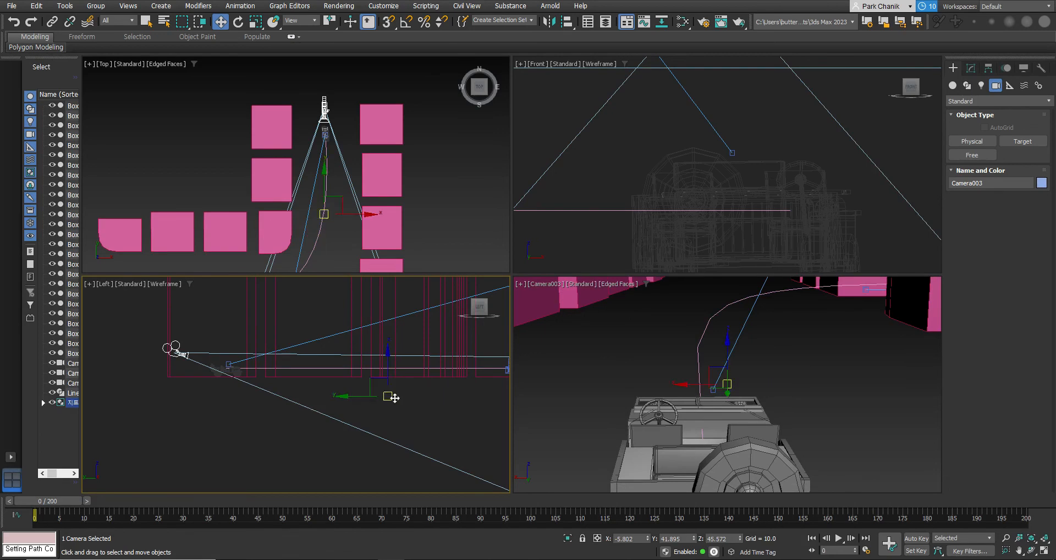
drag(389, 397, 379, 399)
Step: Check the framing around frame 34, compare 28 mm and 24 mm lenses on Camera003, keep 24 mm, and return to frame 0
drag(60, 502, 208, 500)
key(w)
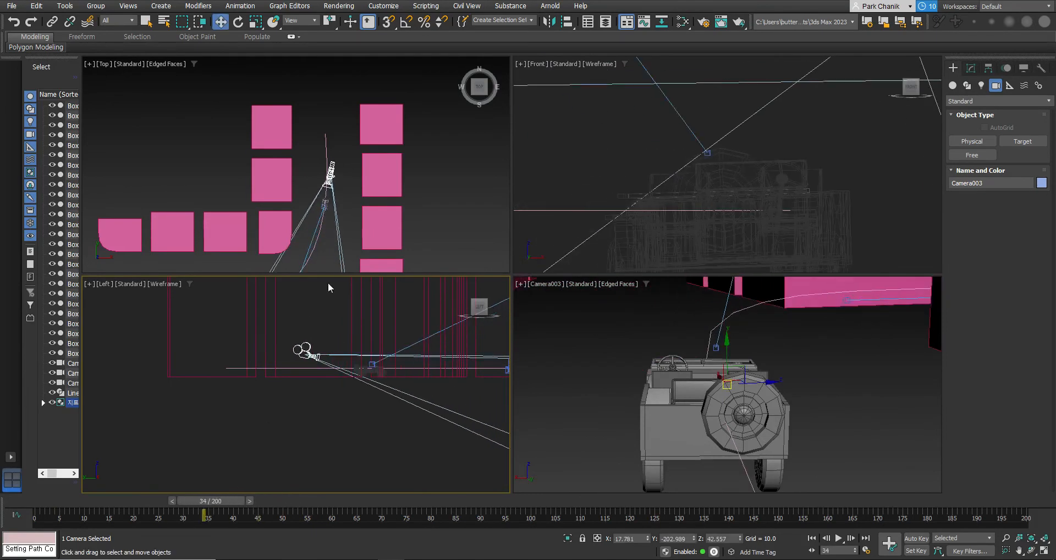
click(970, 67)
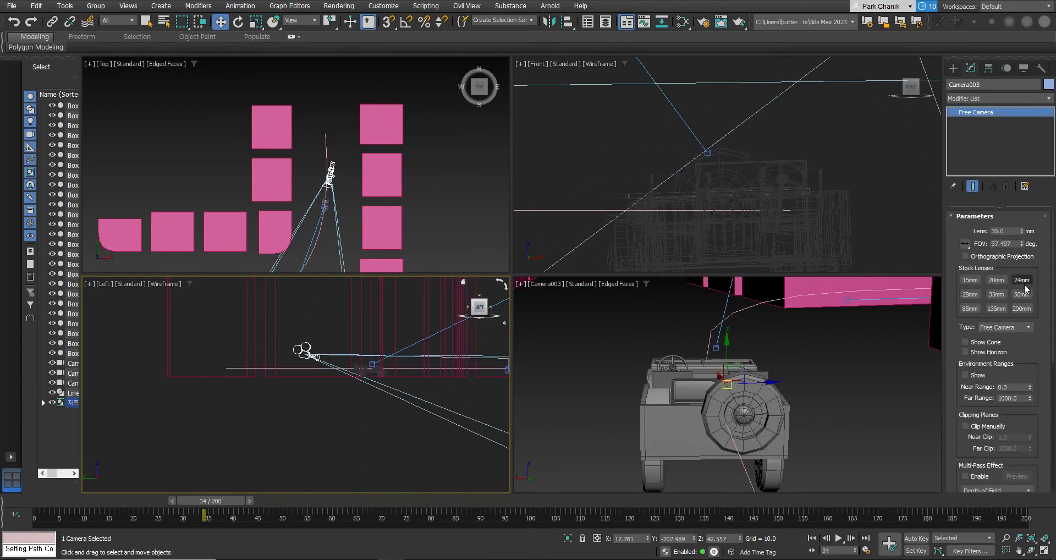
click(970, 294)
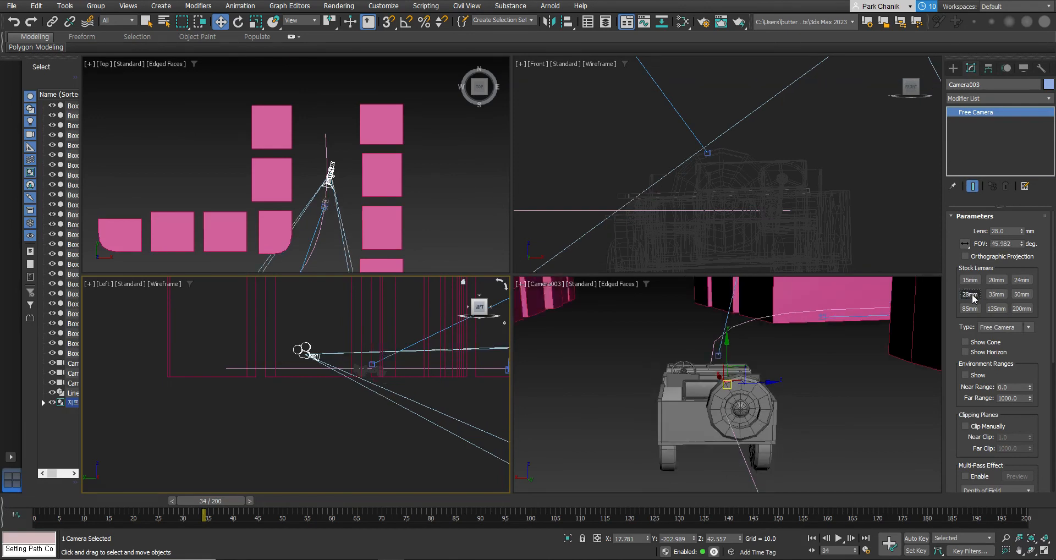
click(1015, 280)
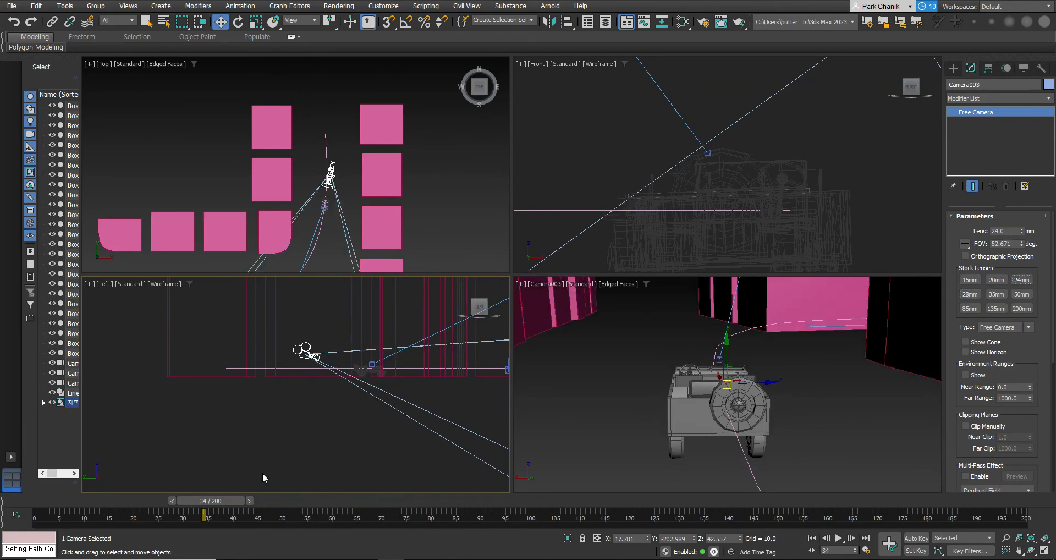
drag(212, 494, 3, 442)
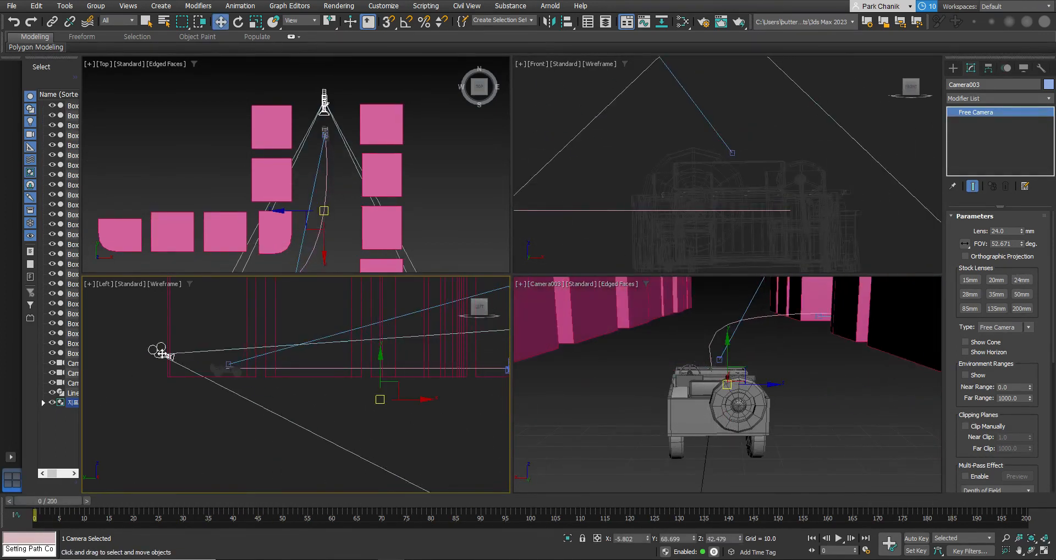
Step: Tilt Camera003 up to about 82.602 degrees on X, move it forward to about Y 65.791, and scrub the animation to check it
click(238, 21)
drag(163, 354, 168, 356)
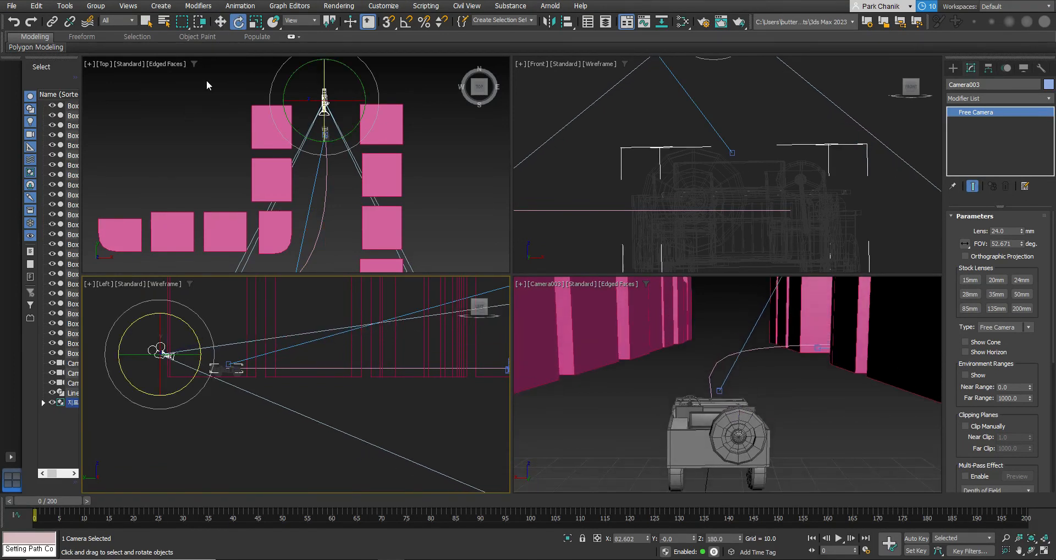
key(w)
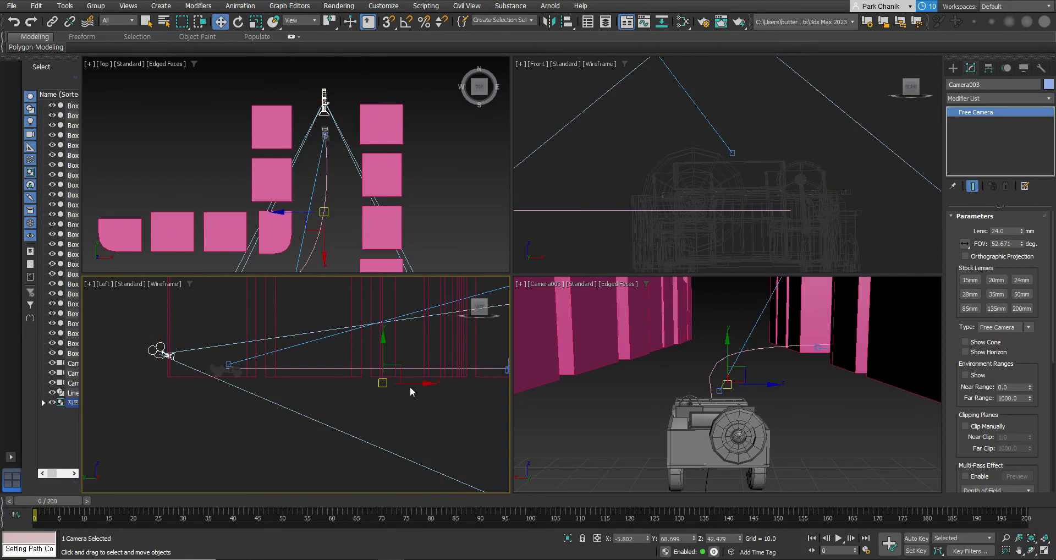
drag(412, 387, 415, 390)
drag(74, 501, 44, 428)
key(w)
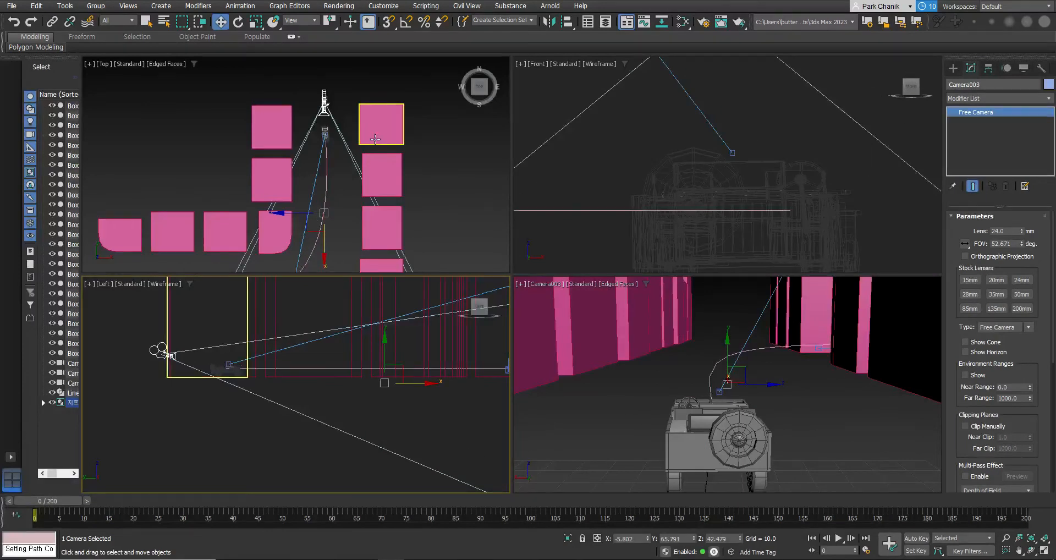
Step: Create a target camera in the Front view, high above the city blocks and aimed straight down at them
scroll(417, 206, down, 4)
scroll(691, 203, up, 5)
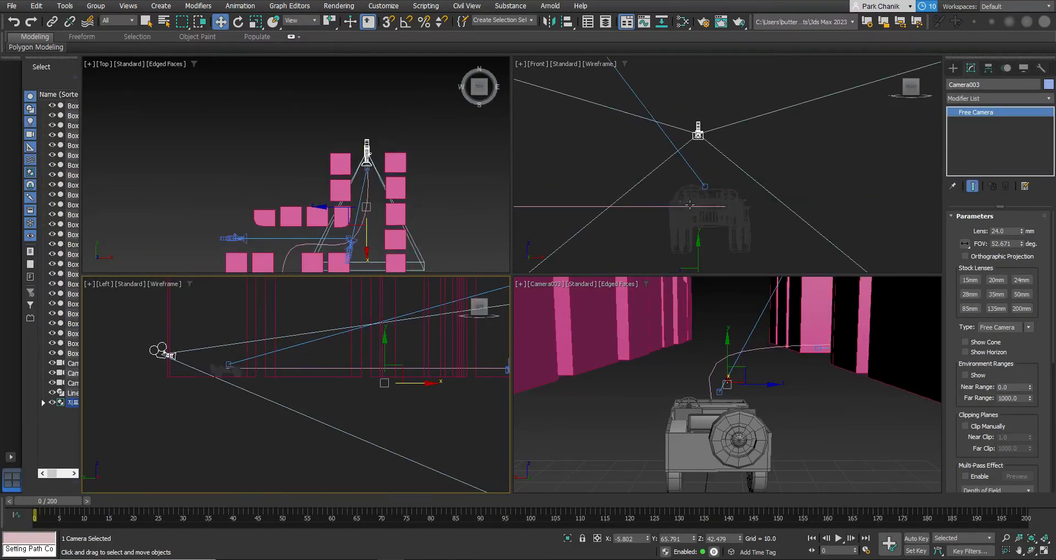
scroll(691, 203, down, 6)
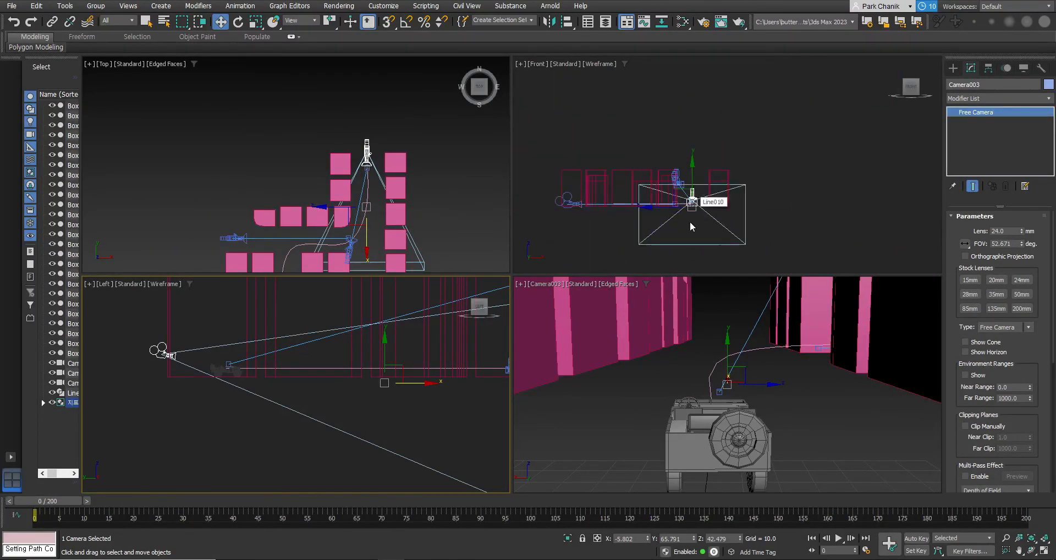
middle_click(715, 231)
middle_drag(714, 231, 748, 228)
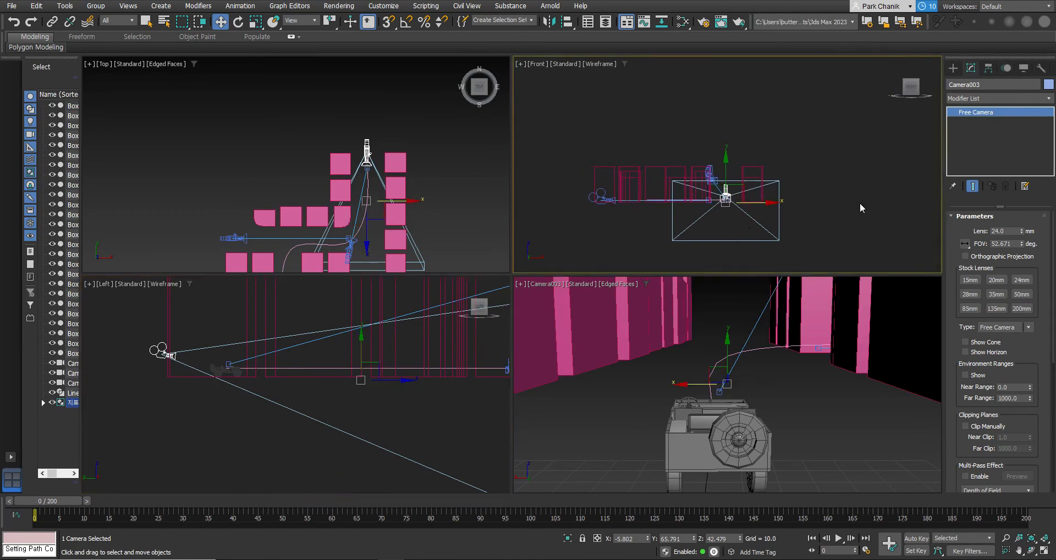
click(954, 67)
click(1023, 141)
drag(679, 92, 678, 199)
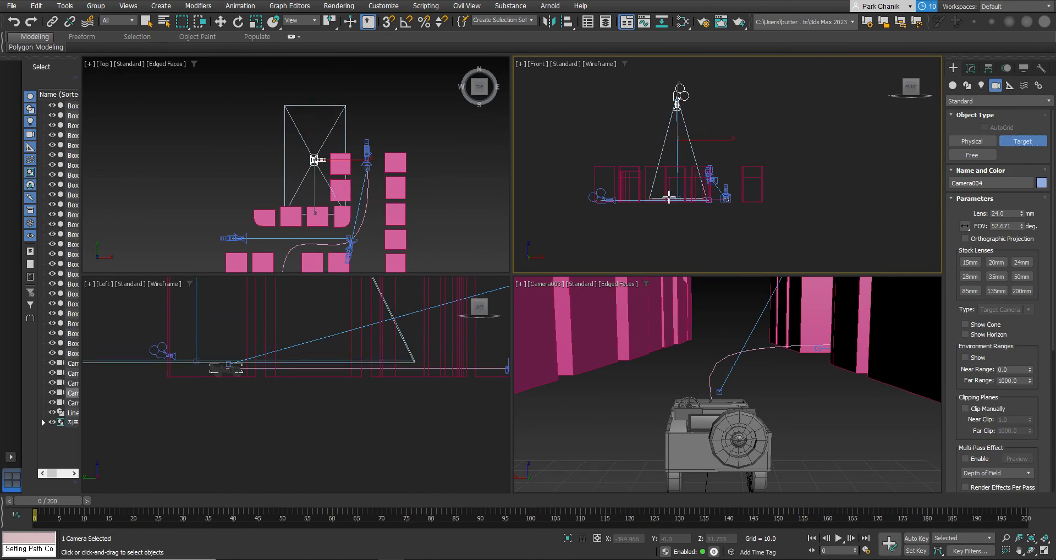
Step: Try to move the overhead camera without its target toward the street corner in the Top view, and undo the move
click(221, 22)
middle_drag(365, 155, 363, 116)
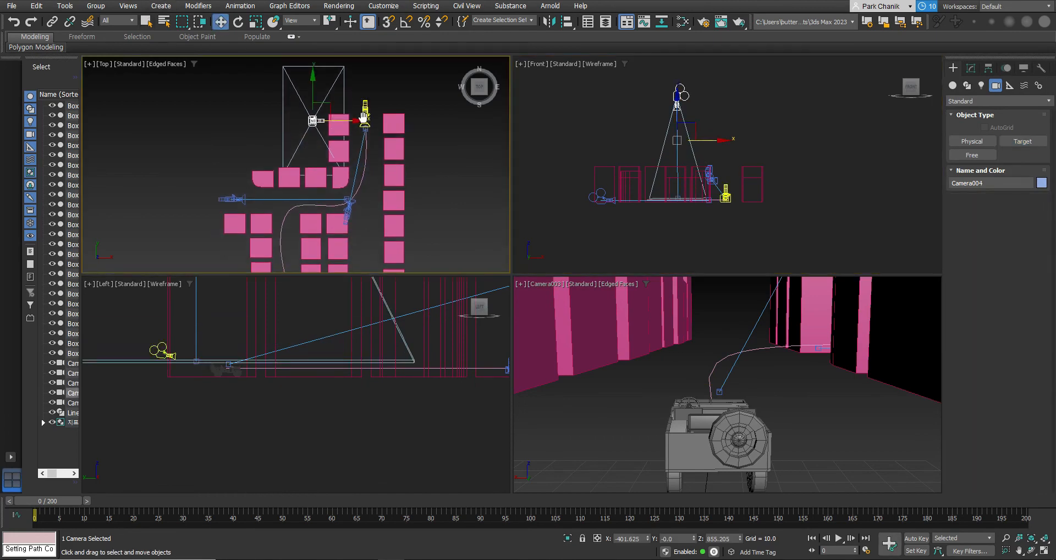
drag(333, 115, 362, 172)
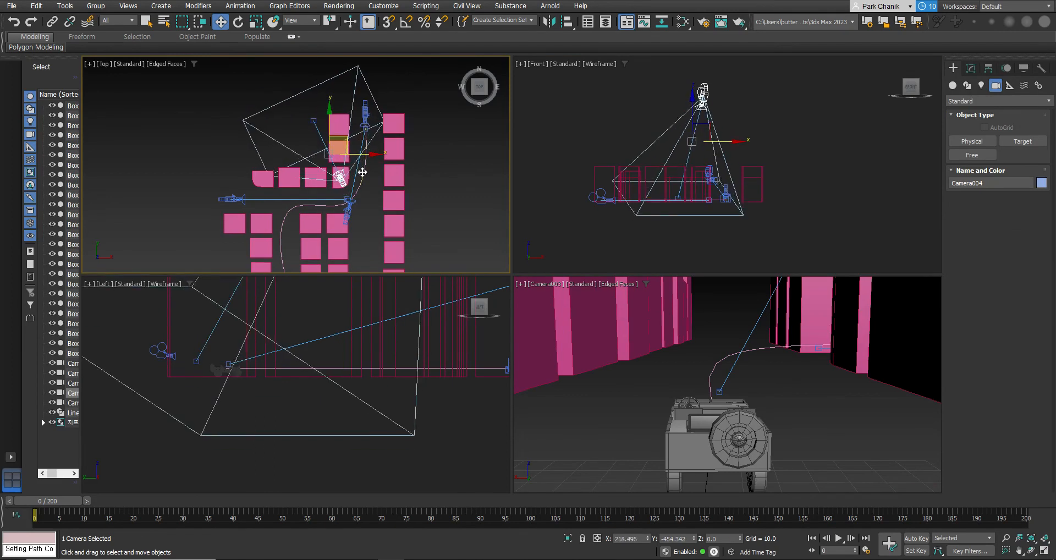
key(ctrl+z)
Step: Move the overhead camera together with its target over the jeep's route near the street corner, at about X -232.614, Y -598.672
click(676, 157)
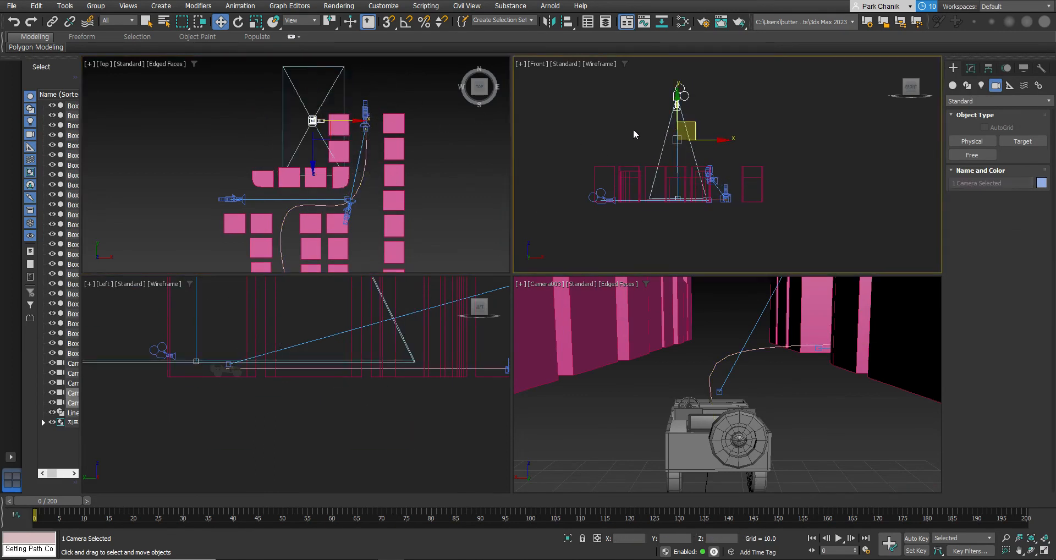
right_click(367, 93)
drag(326, 102, 349, 181)
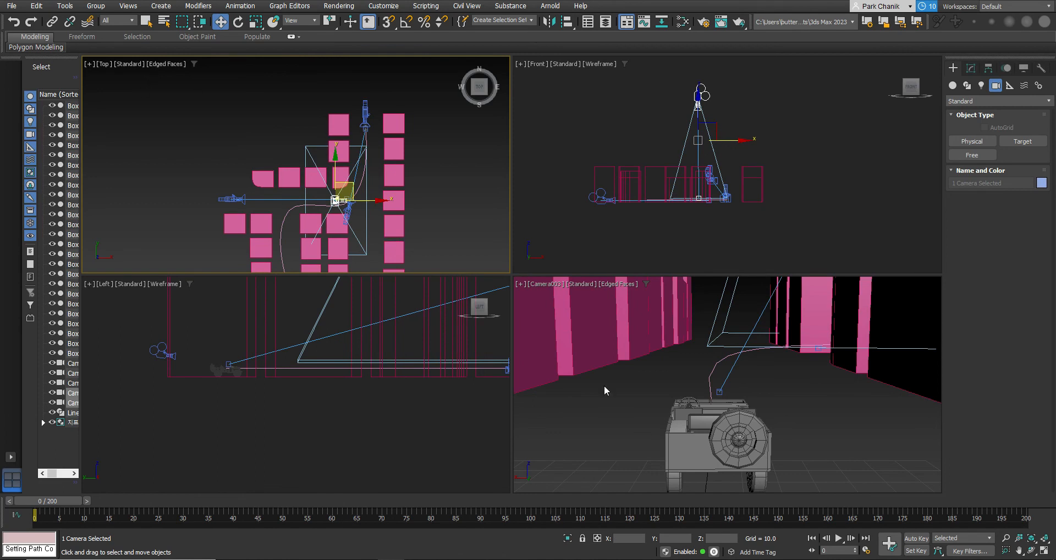
Step: Switch the camera viewport from Camera003 to Camera004 and scrub the animation to check the view from above
click(542, 285)
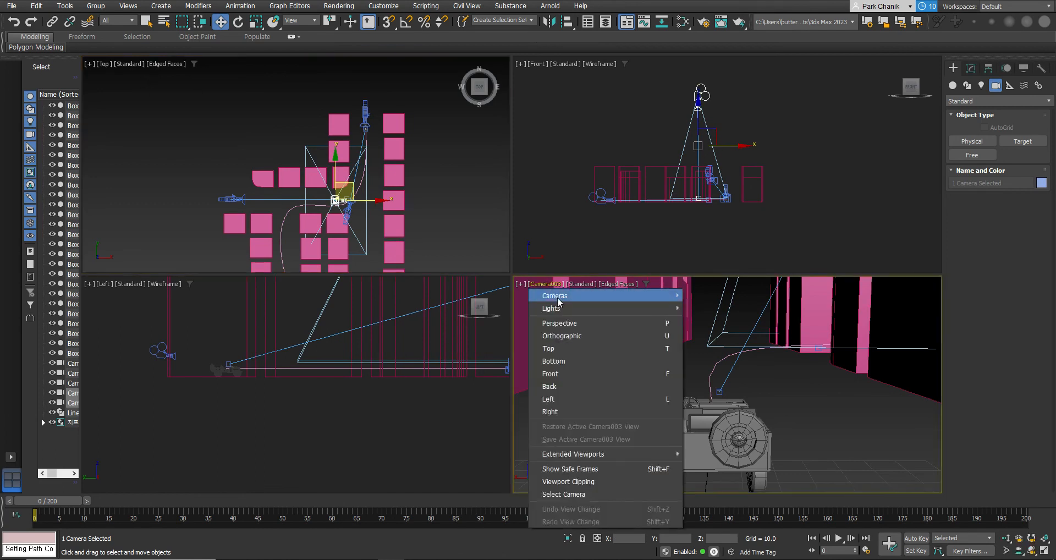
mouse_move(641, 297)
click(715, 333)
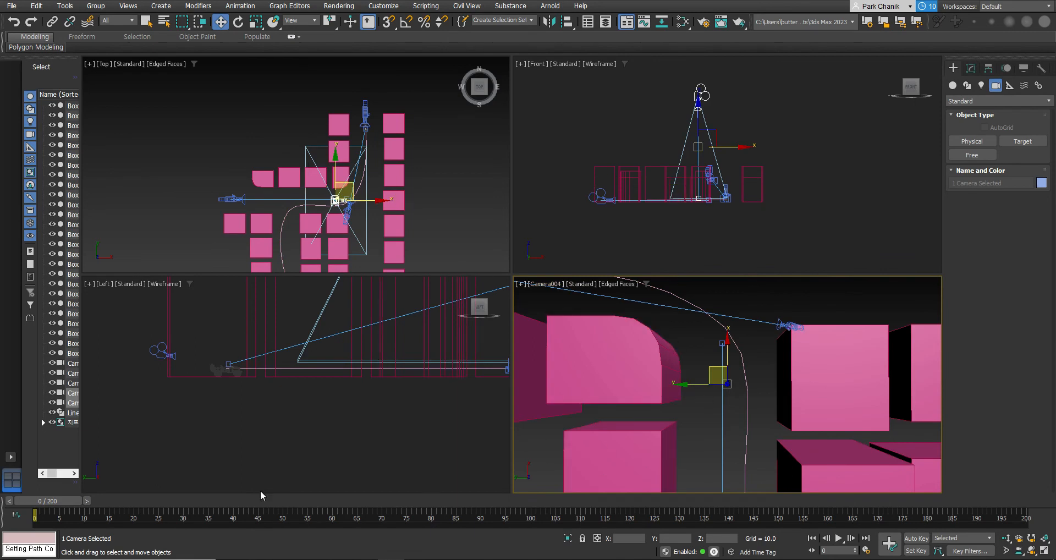
drag(48, 505, 37, 479)
Step: Select Camera004 without its target and set its lens to 20 mm
click(702, 99)
click(971, 68)
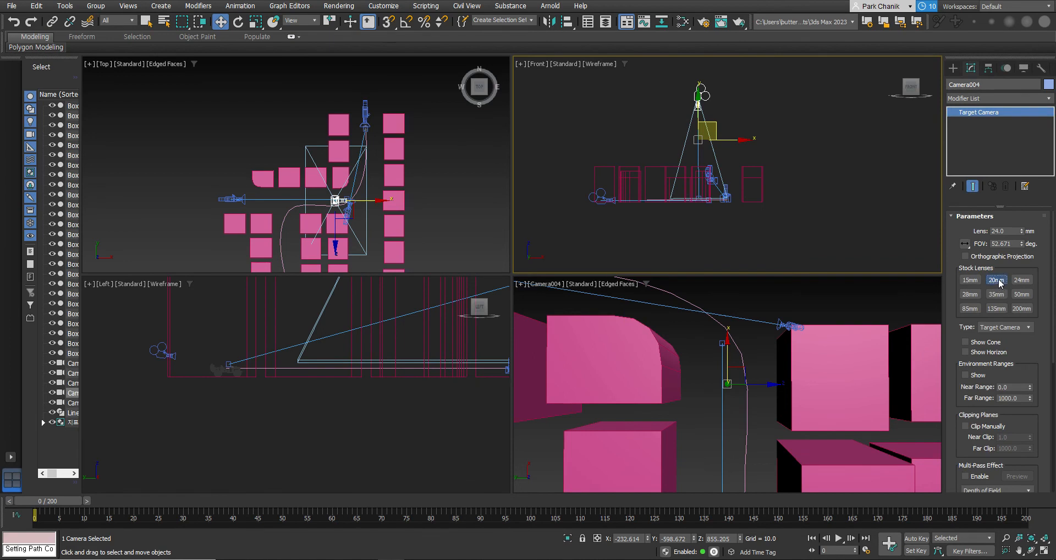
click(995, 280)
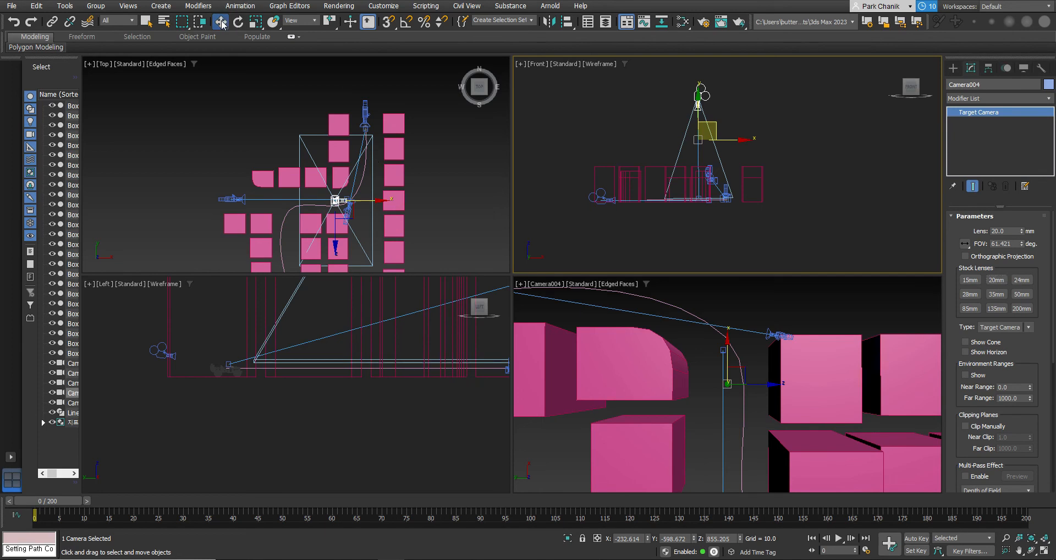
Step: Move Camera004 together with its target about 210 units along X in the Top view, over the street between the blocks
right_click(425, 198)
drag(351, 186, 363, 189)
right_click(363, 190)
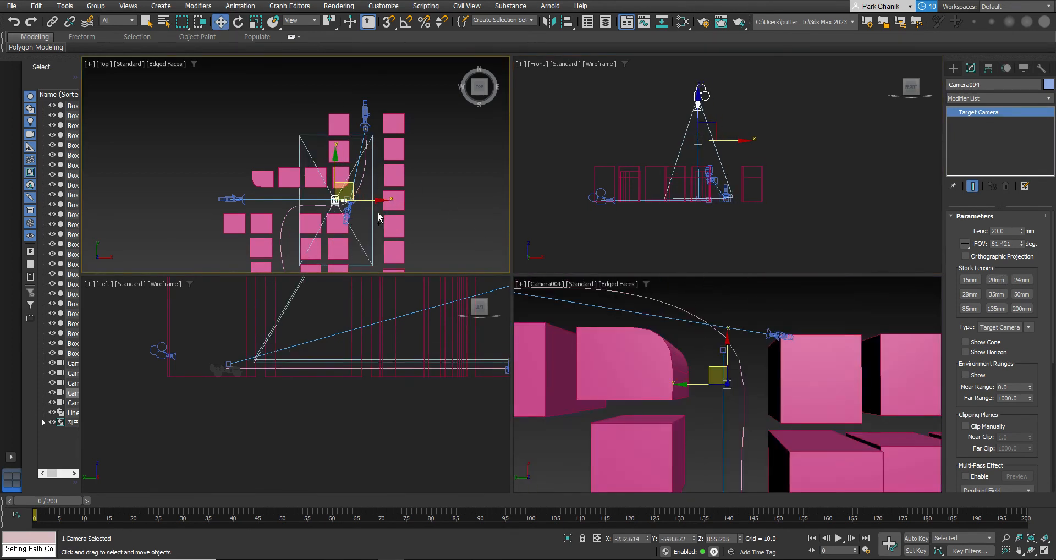
right_click(704, 160)
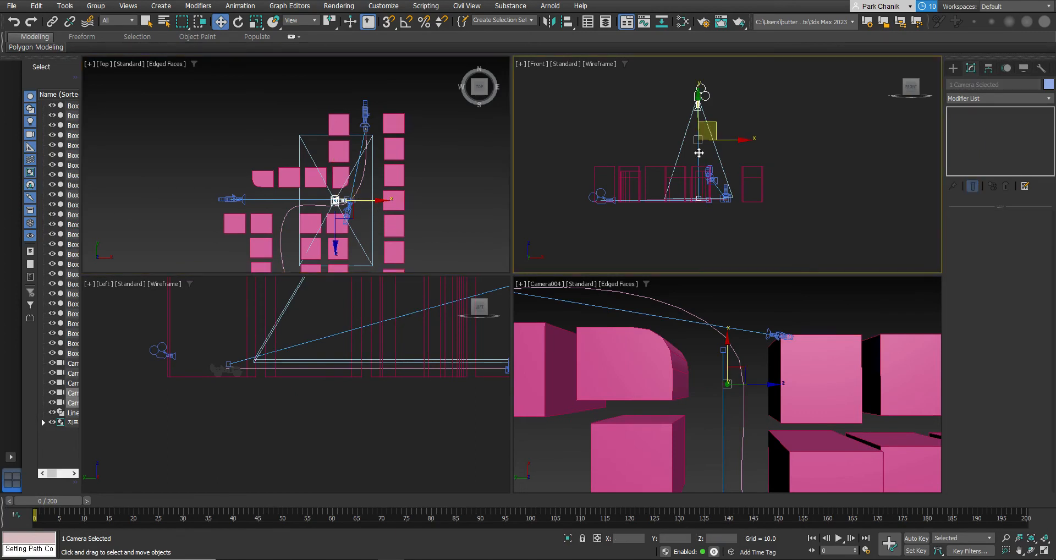
drag(378, 205, 401, 205)
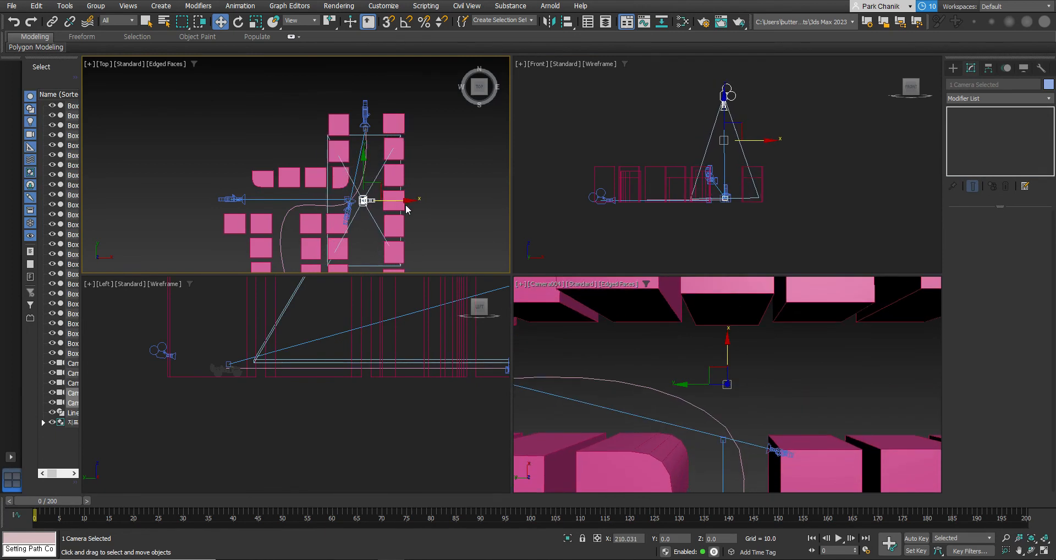
click(725, 102)
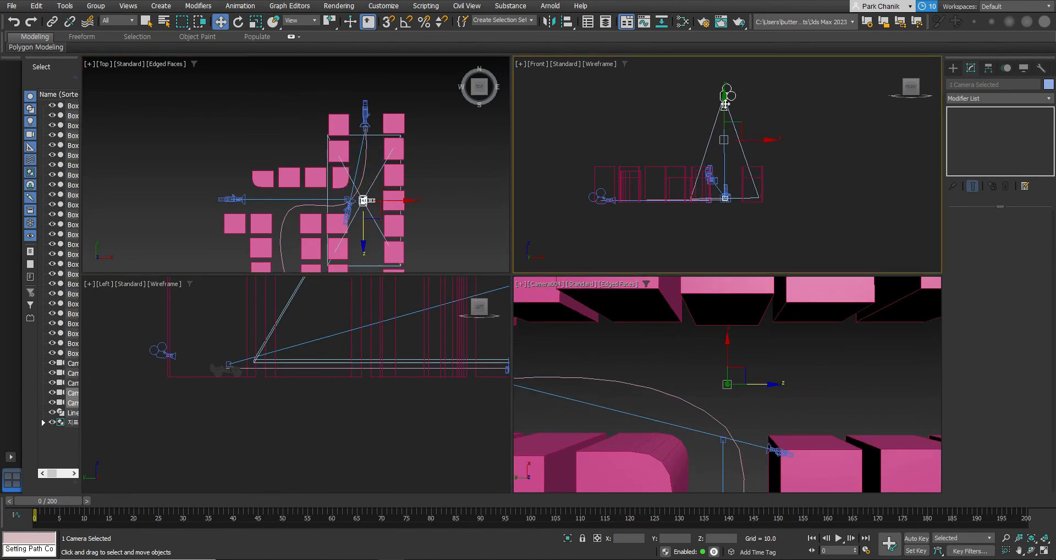
Step: Raise Camera004 together with its target in the Front view, scrub to frame 29 to check the framing, and select the target
drag(726, 95, 724, 46)
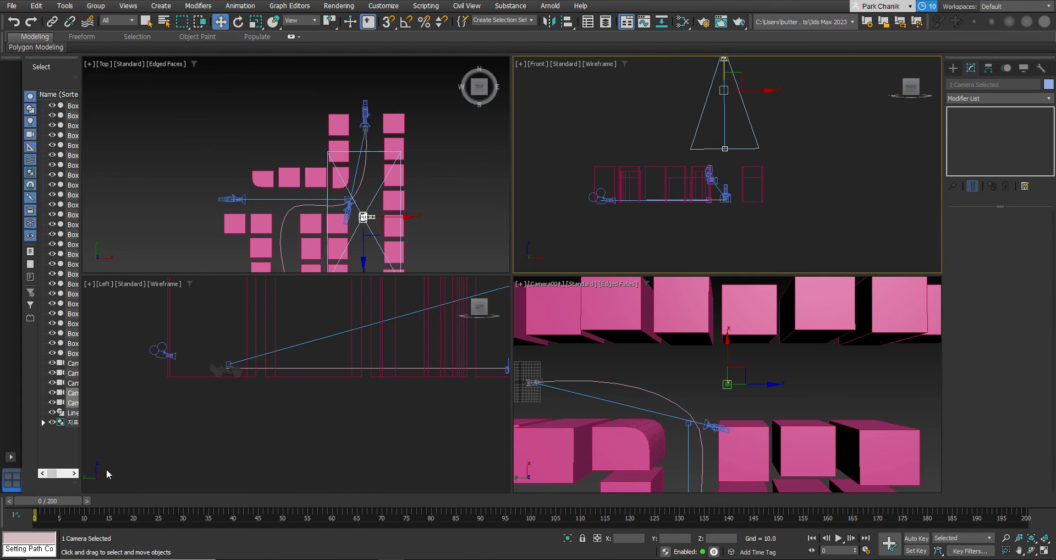
drag(52, 501, 187, 501)
key(w)
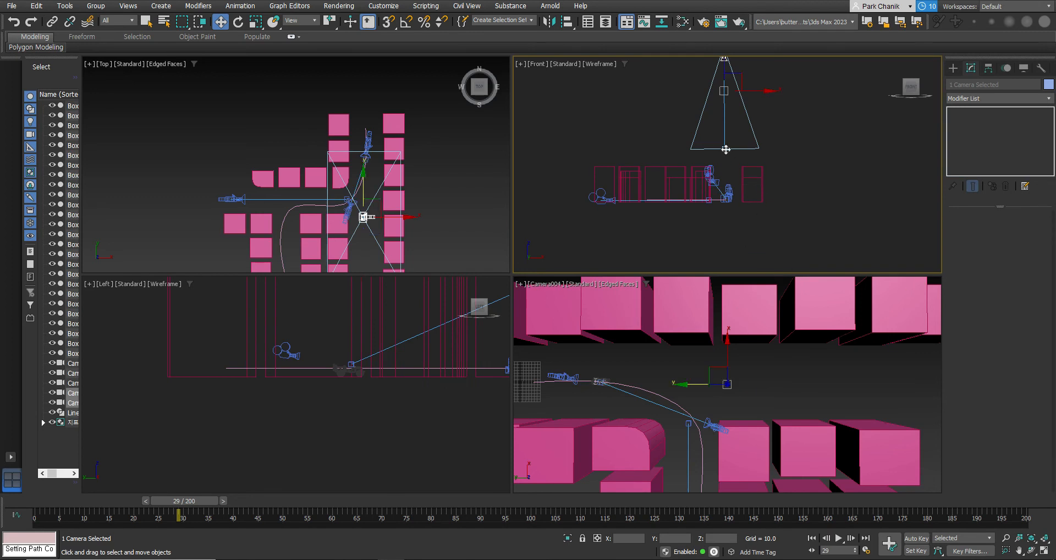
click(725, 149)
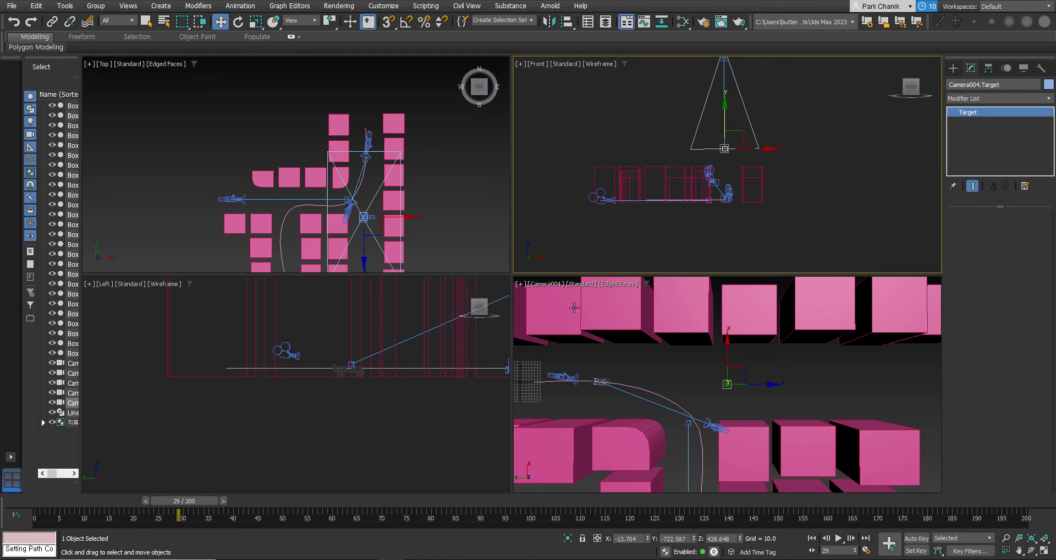
Step: Switch the camera viewport to Camera001 and scrub the animation from the start to frame 51 to check the jeep's shot
click(541, 285)
mouse_move(655, 296)
click(714, 295)
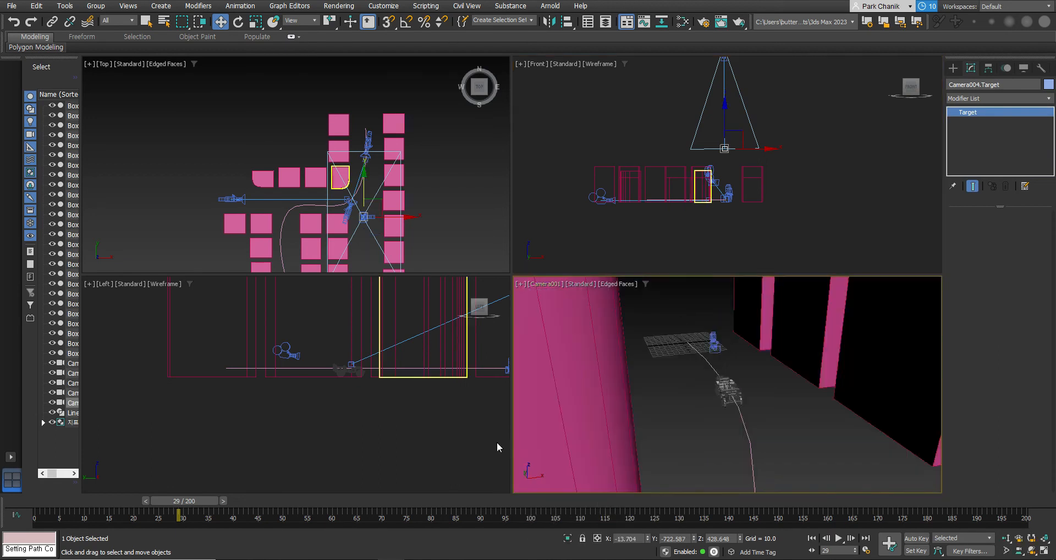
drag(208, 496, 306, 481)
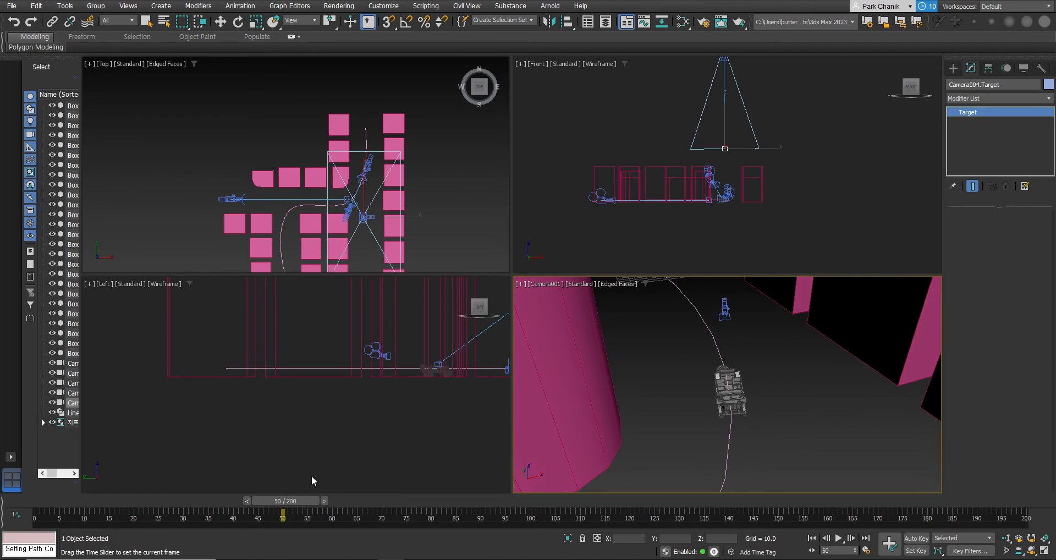
key(Home)
drag(53, 501, 317, 500)
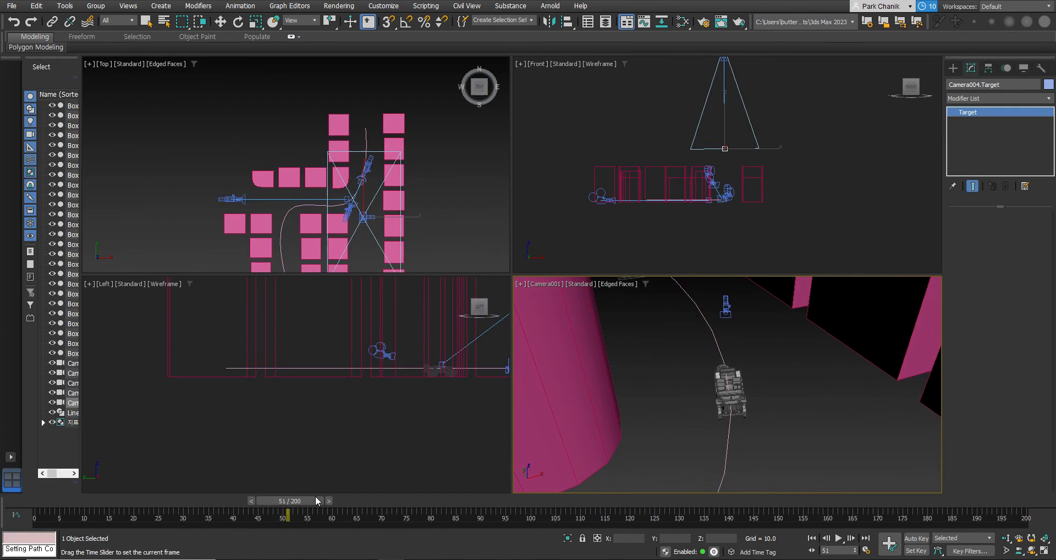
key(w)
Step: Switch the camera viewport to Camera002 and scrub the animation to frame 140 to watch the jeep pass
click(539, 283)
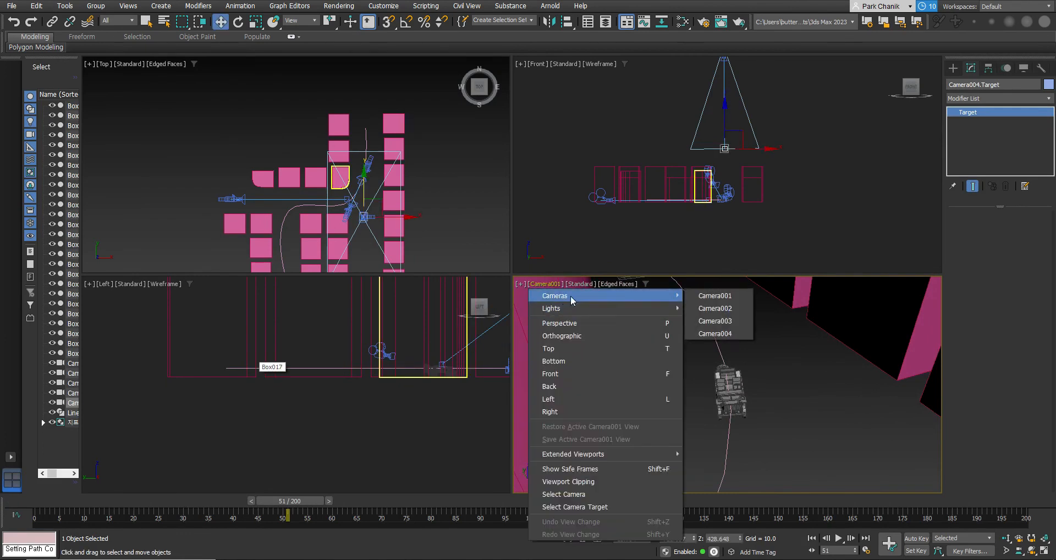
click(709, 313)
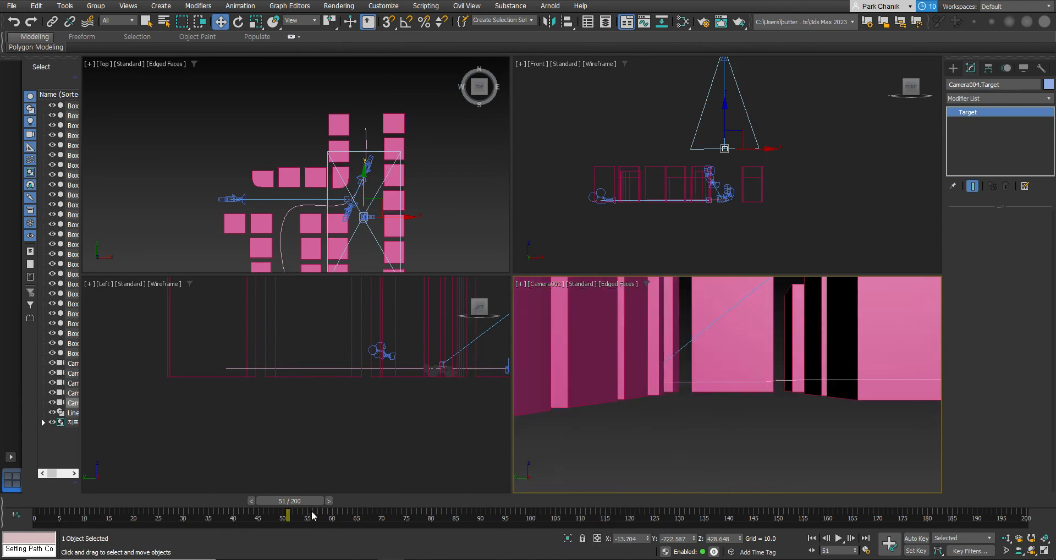
drag(307, 503, 741, 558)
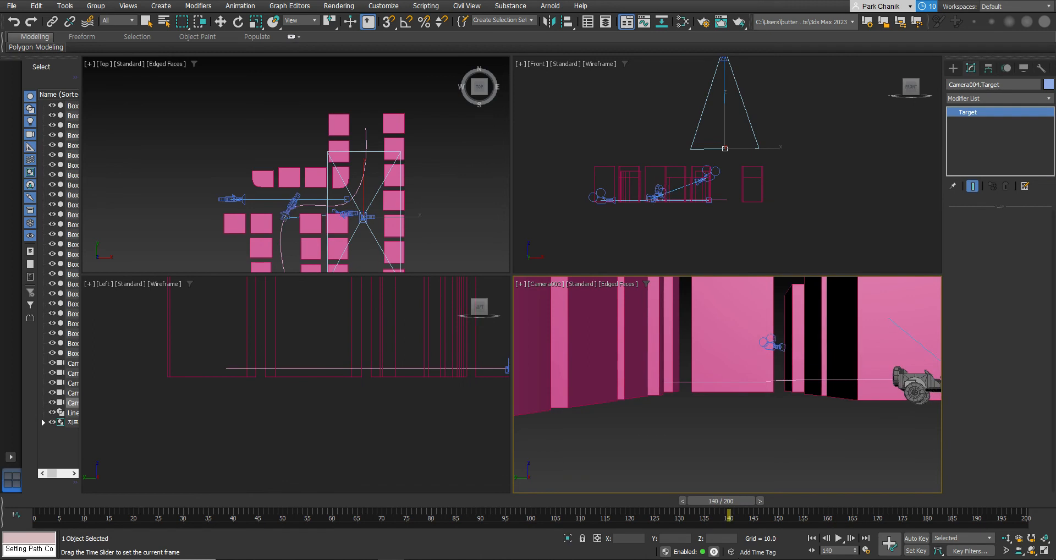
key(w)
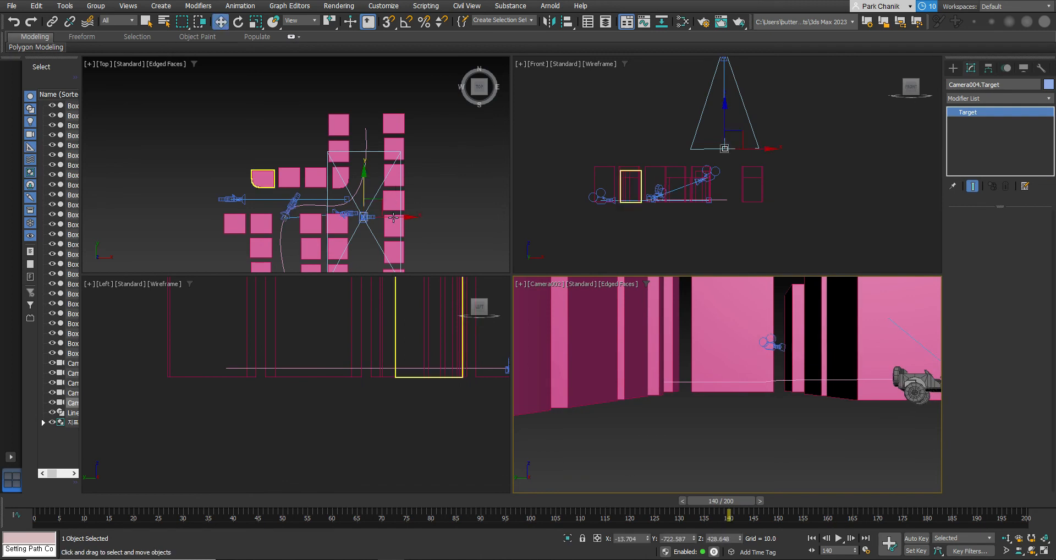
Step: Switch the camera viewport to Camera004 and scrub to about frame 139 to check the jeep's position from above
click(370, 215)
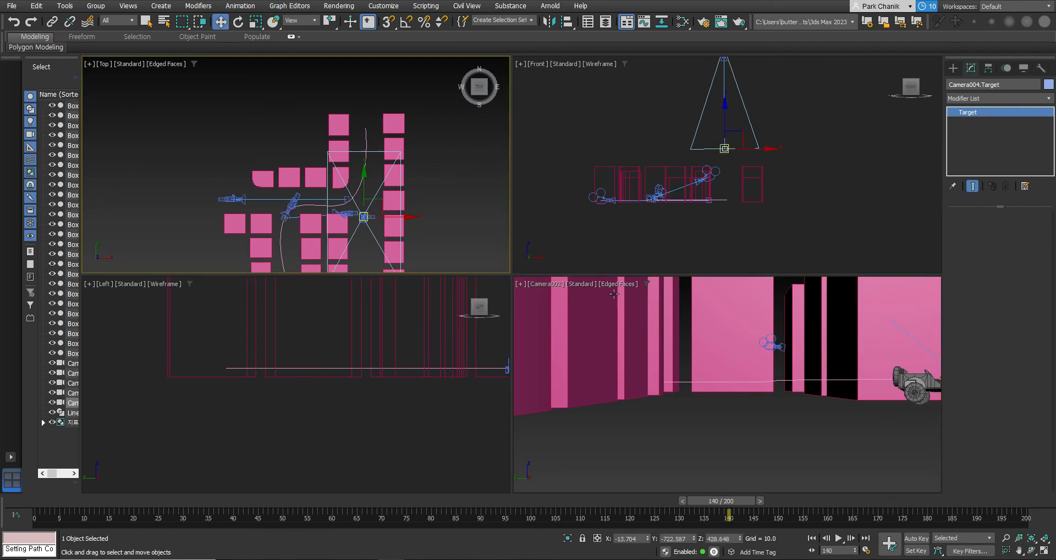
click(547, 283)
click(548, 285)
click(549, 284)
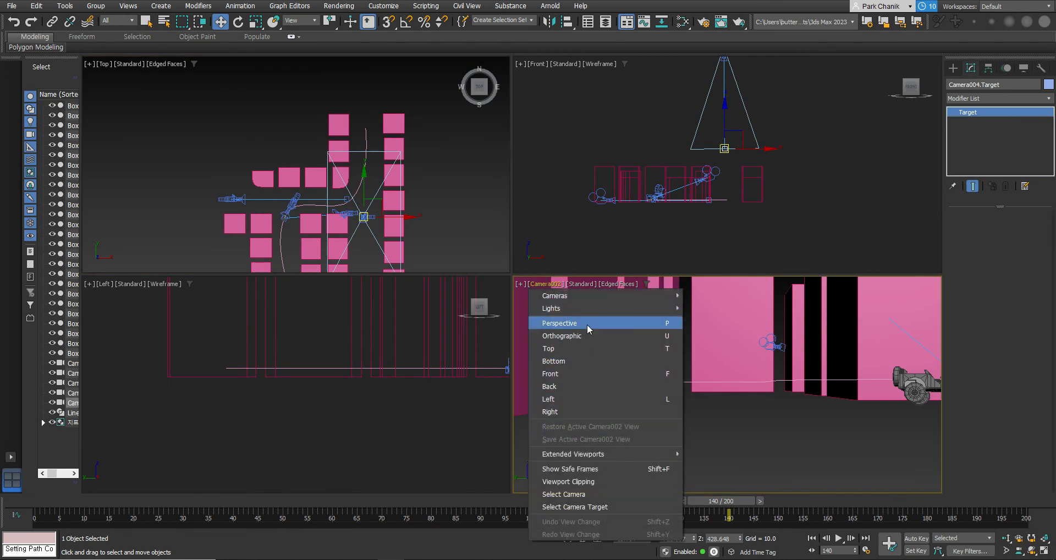
mouse_move(610, 298)
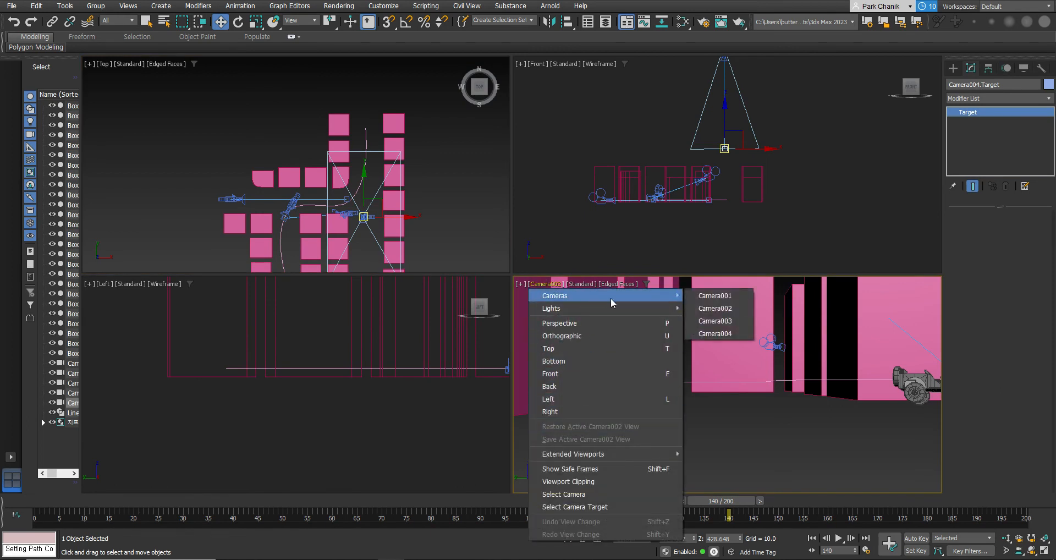
click(712, 334)
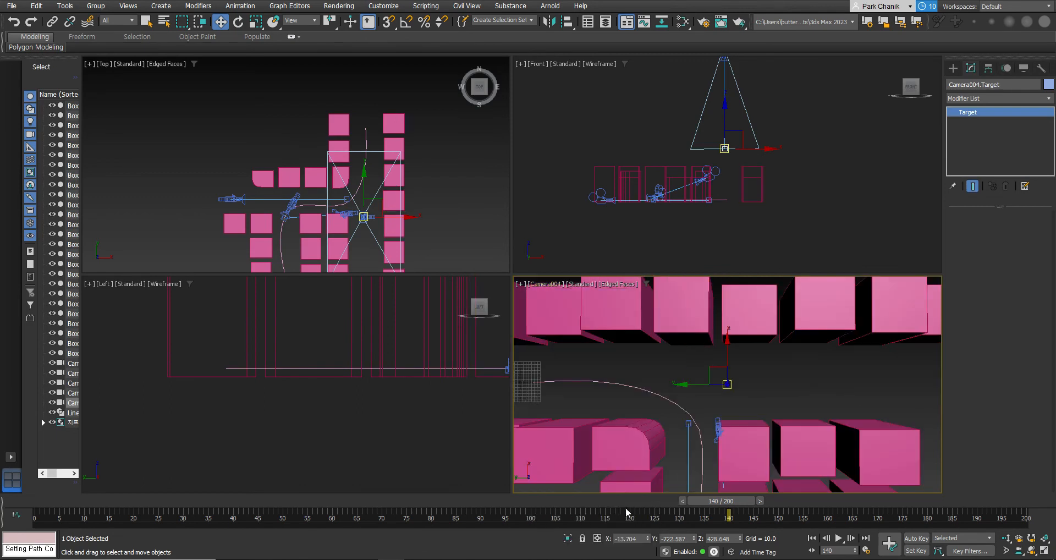
mouse_move(729, 501)
mouse_down()
mouse_move(839, 502)
mouse_move(710, 501)
mouse_up()
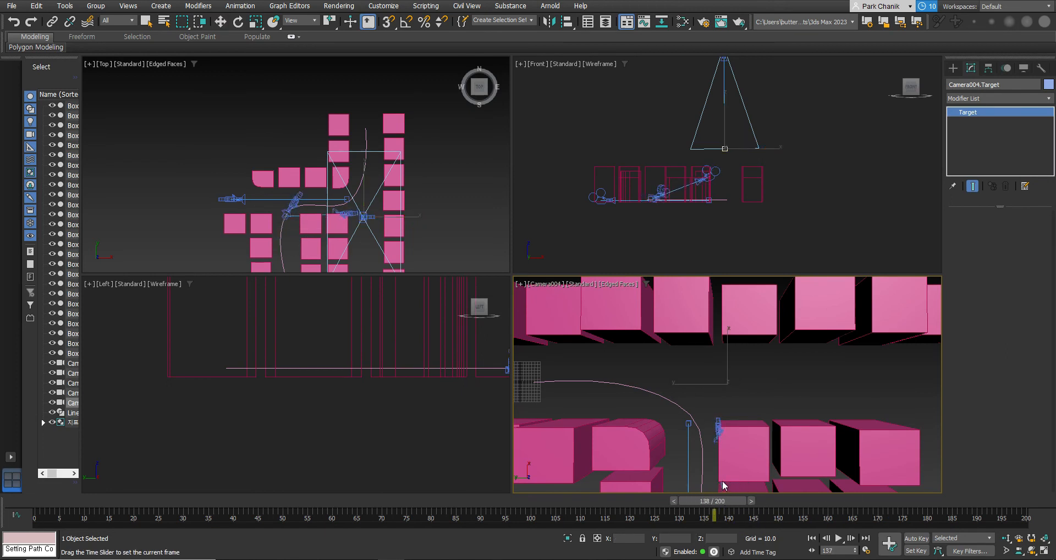
key(w)
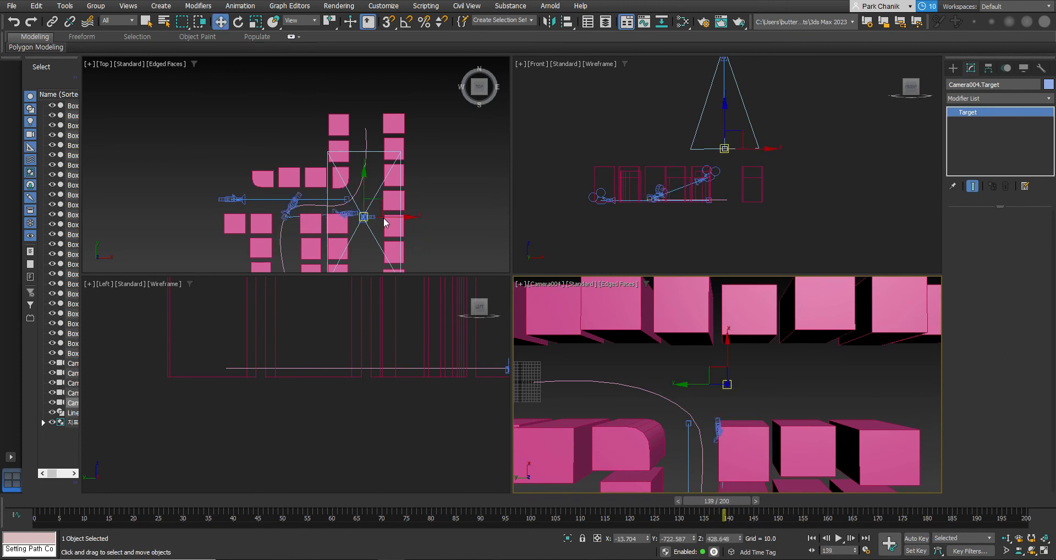
Step: Move Camera004 with its target along X over the route's second bend and lower both, placing the target at about X -587, Z 24
drag(403, 216, 332, 216)
key(ctrl+z)
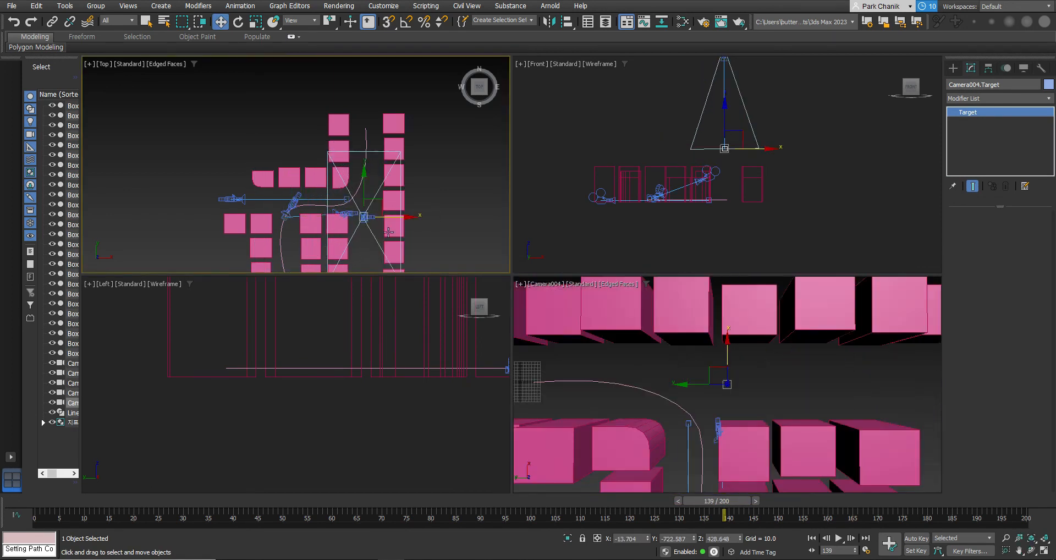
click(720, 94)
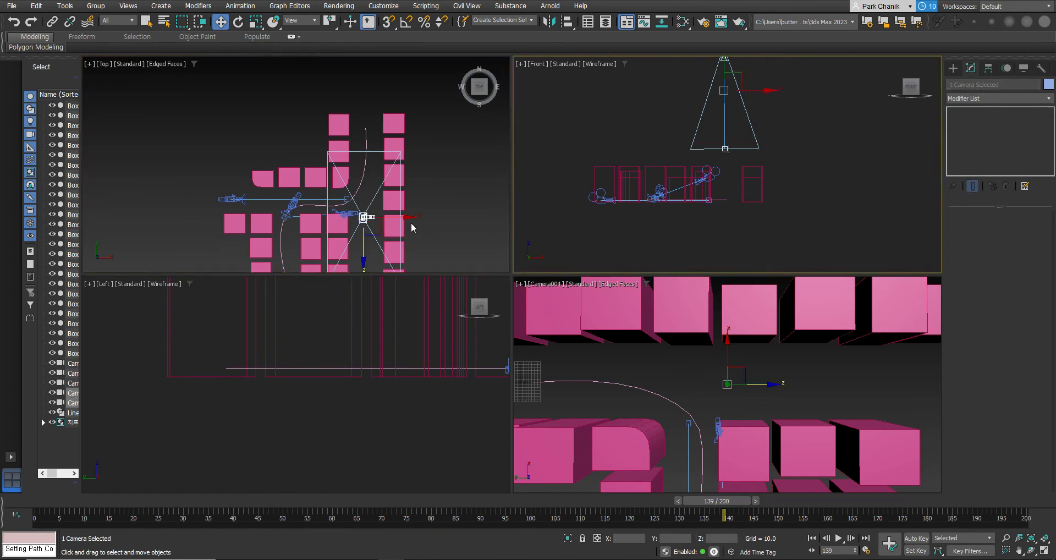
drag(400, 218, 327, 222)
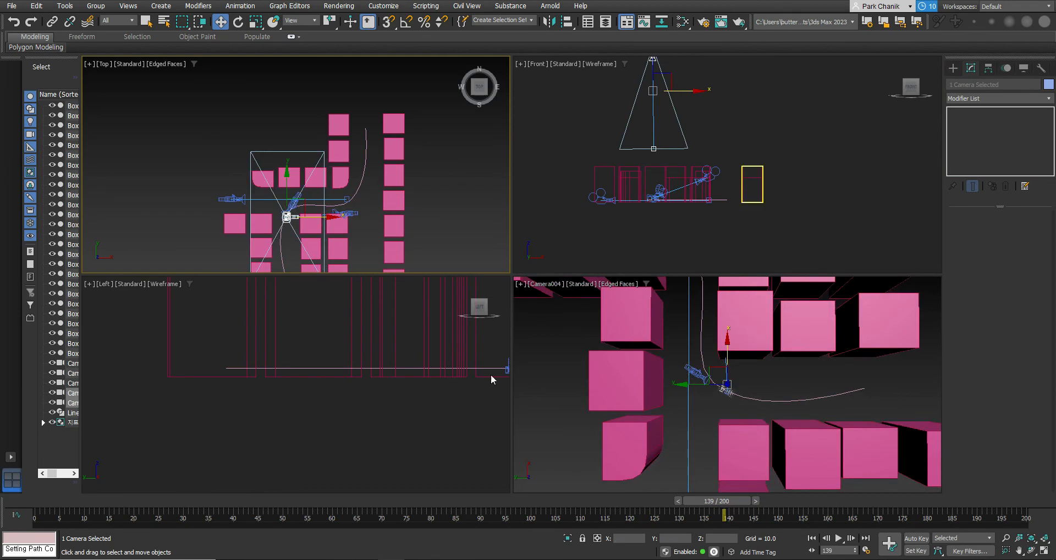
middle_drag(650, 134, 662, 175)
drag(666, 102, 667, 152)
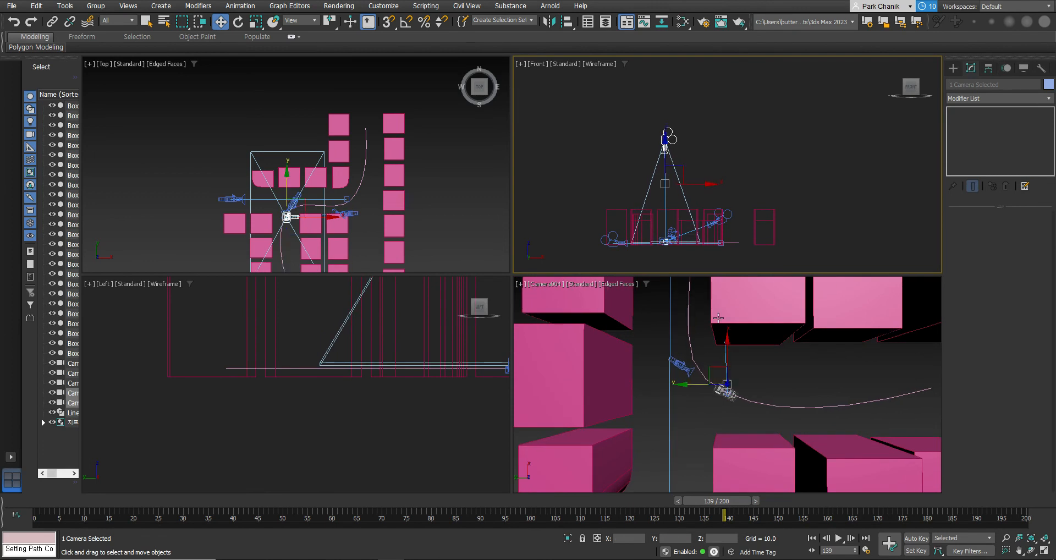
Step: Go to frame 131, select Camera004's target beside the jeep in the Front view, and link it to the jeep
drag(728, 507, 690, 451)
key(w)
scroll(665, 255, up, 6)
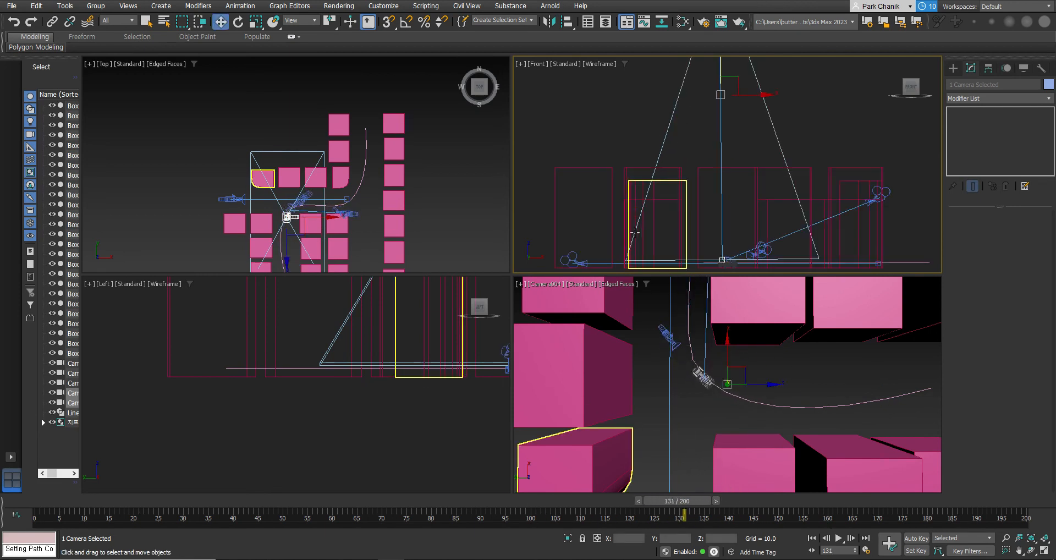
scroll(634, 213, up, 1)
scroll(671, 199, up, 3)
click(693, 183)
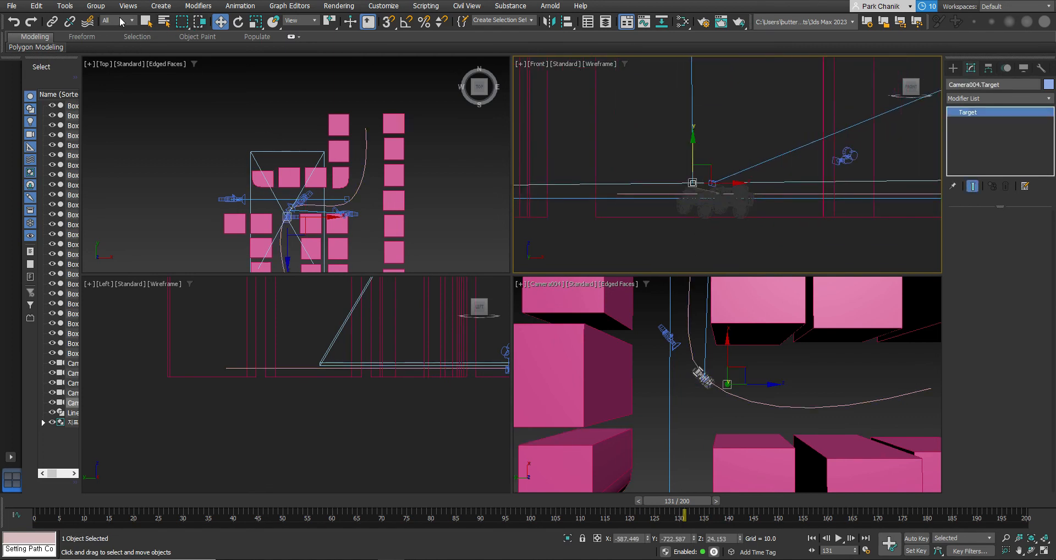
click(52, 21)
drag(696, 188, 715, 195)
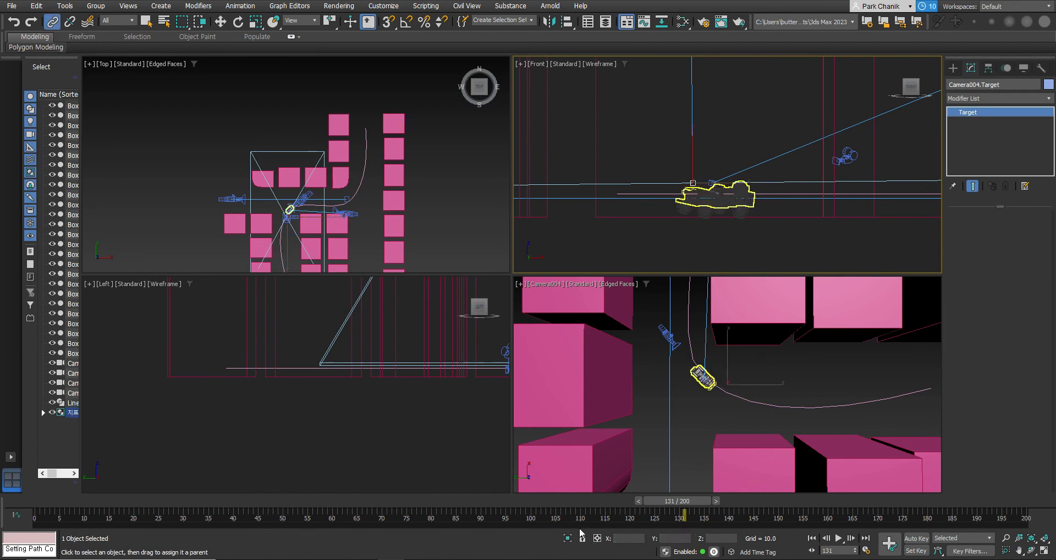
Step: Scrub the animation back to the start and through the first 61 frames to check how Camera004 follows the jeep
drag(697, 499, 35, 394)
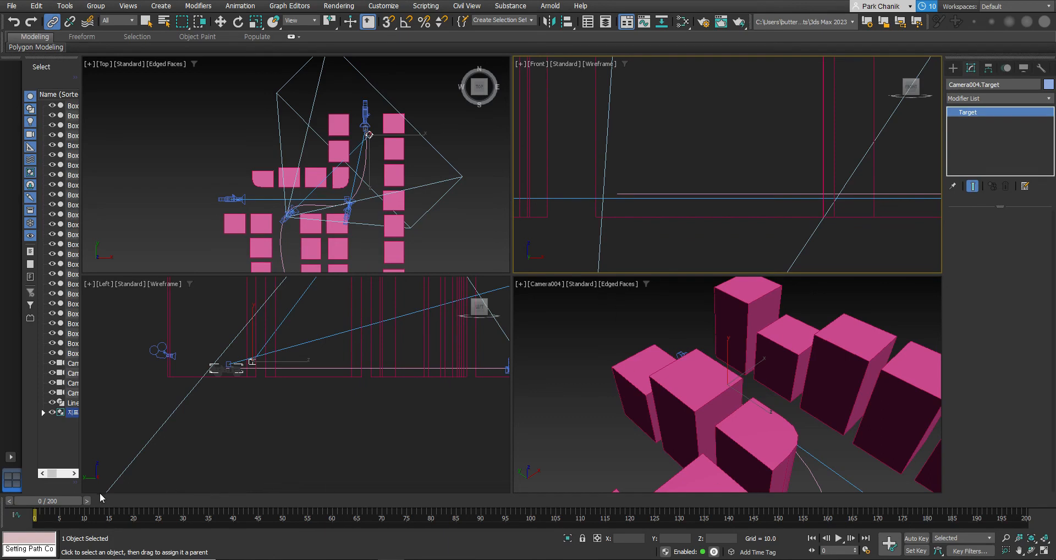
drag(58, 498, 337, 540)
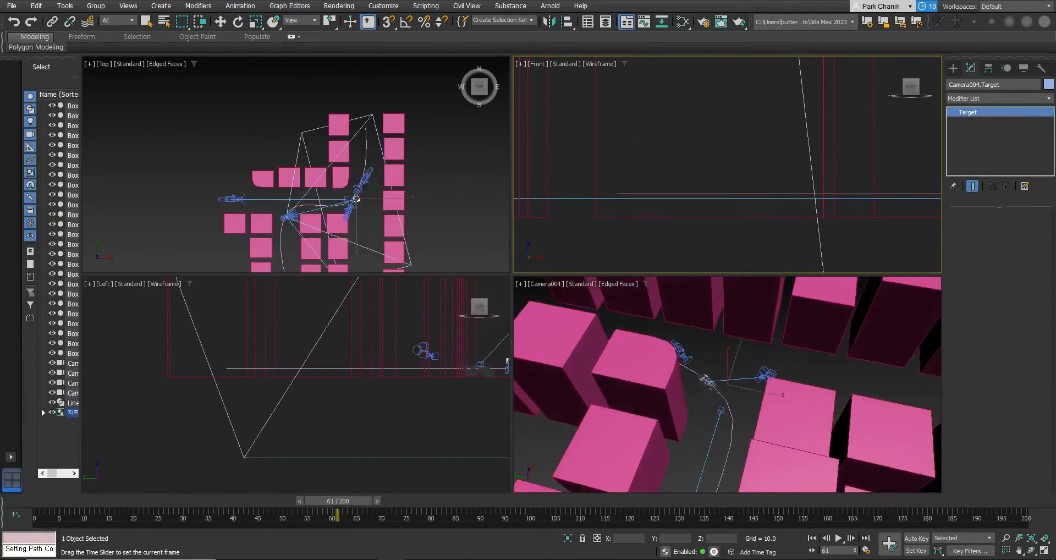
drag(352, 501, 133, 501)
Step: Switch the camera viewport to Camera001 and scrub the animation to frame 60 to choose where its shot ends
click(550, 285)
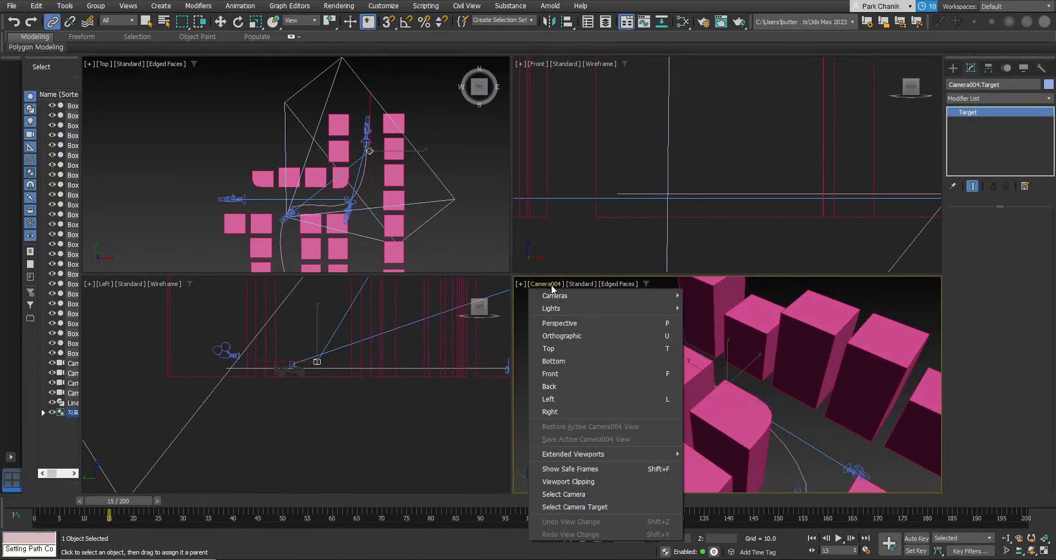
mouse_move(558, 297)
click(713, 297)
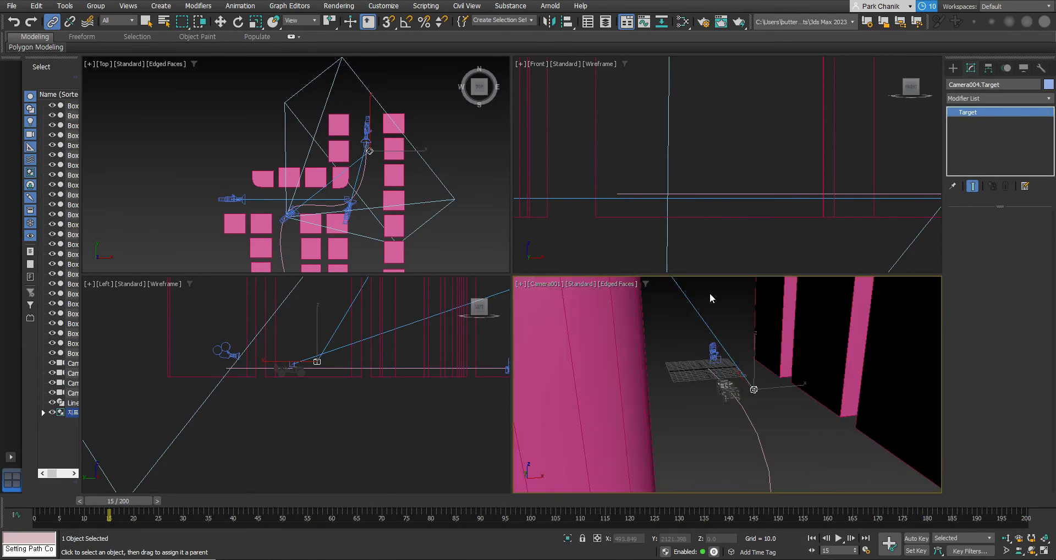
drag(118, 500, 353, 555)
key(ctrl+l)
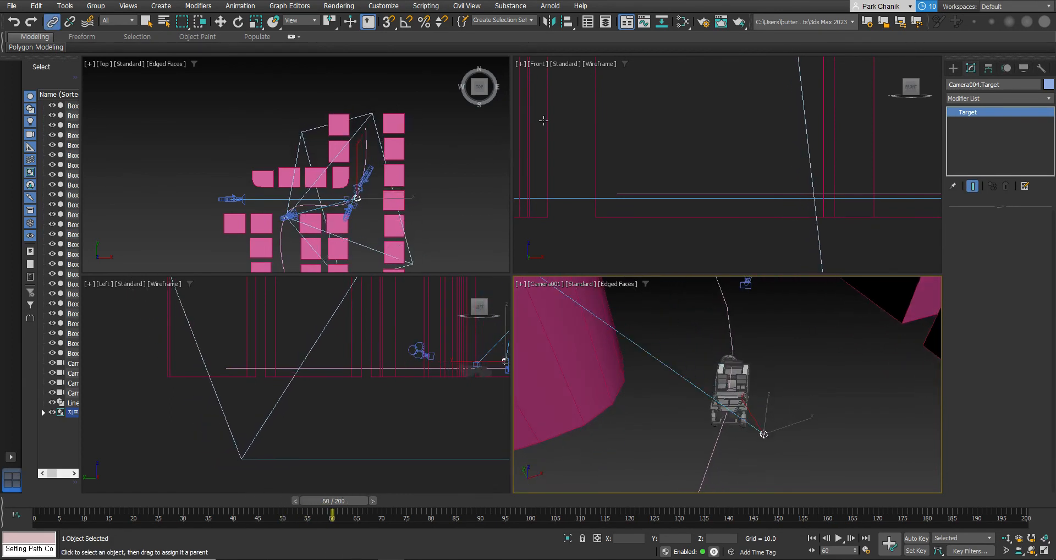
Step: Open the render setup for Camera001 and set the time output to the range 0 to 60
click(706, 24)
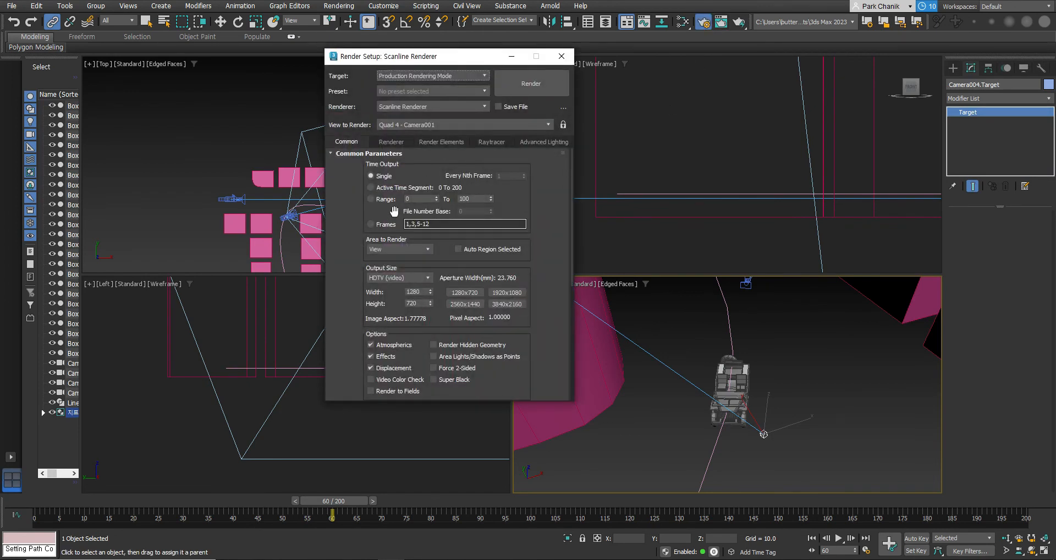
click(371, 187)
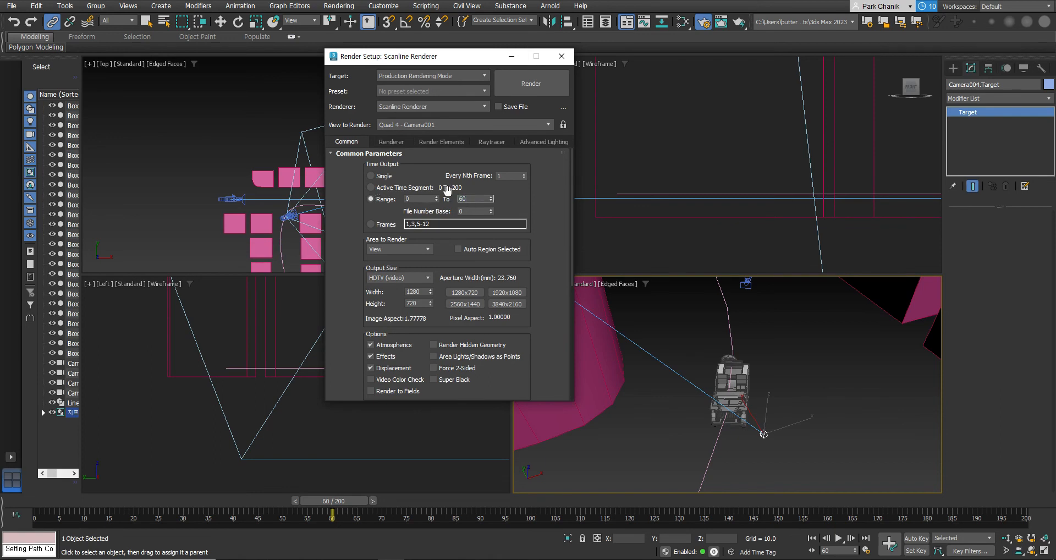
Step: Set the render output to an AVI file named 1 on the desktop
scroll(531, 245, down, 3)
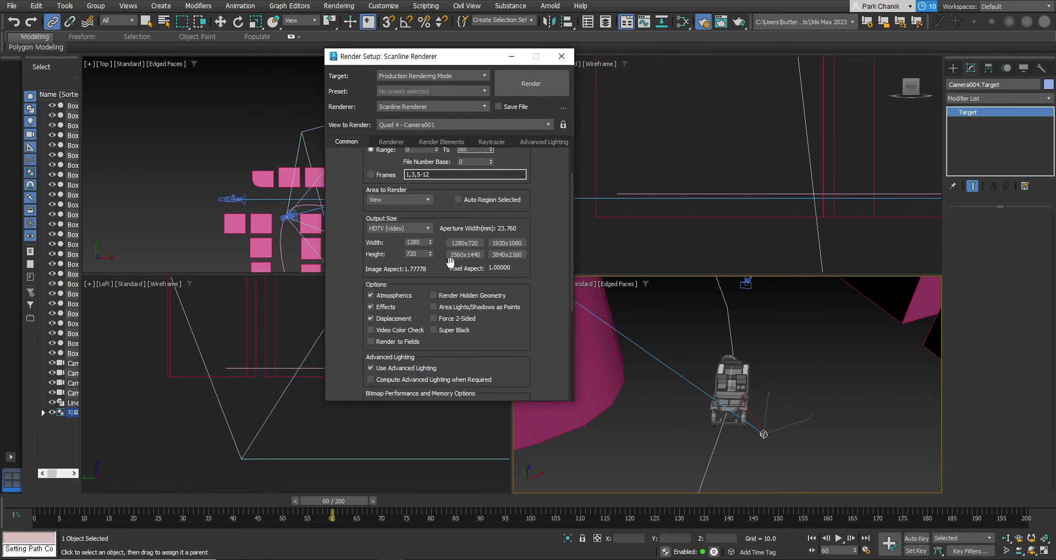
scroll(530, 322, down, 8)
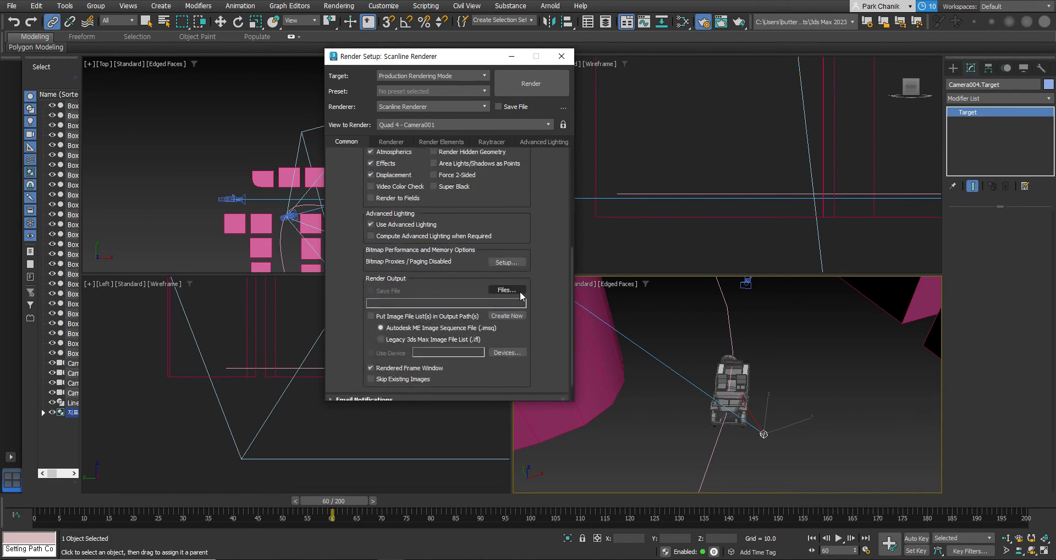
click(502, 291)
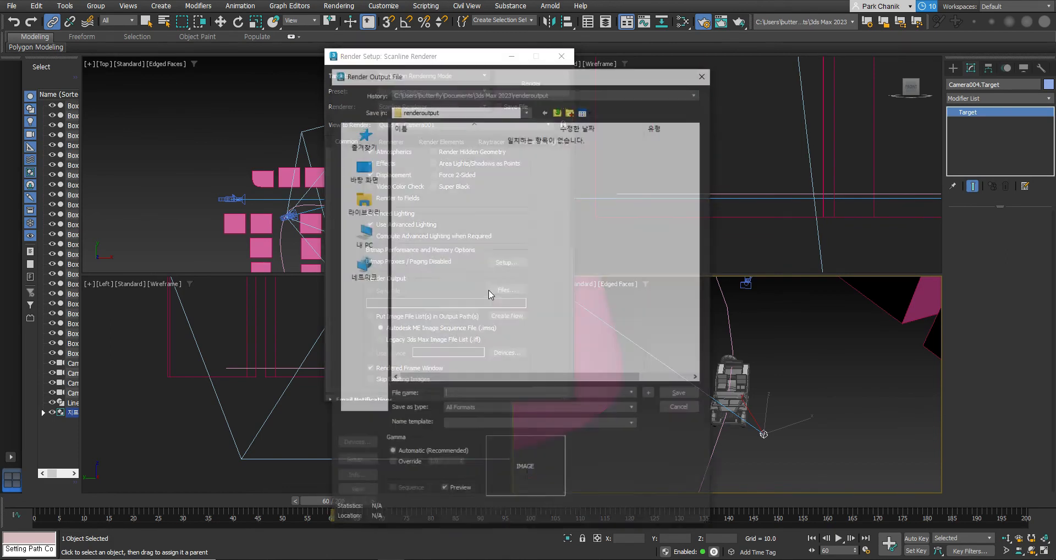
click(483, 410)
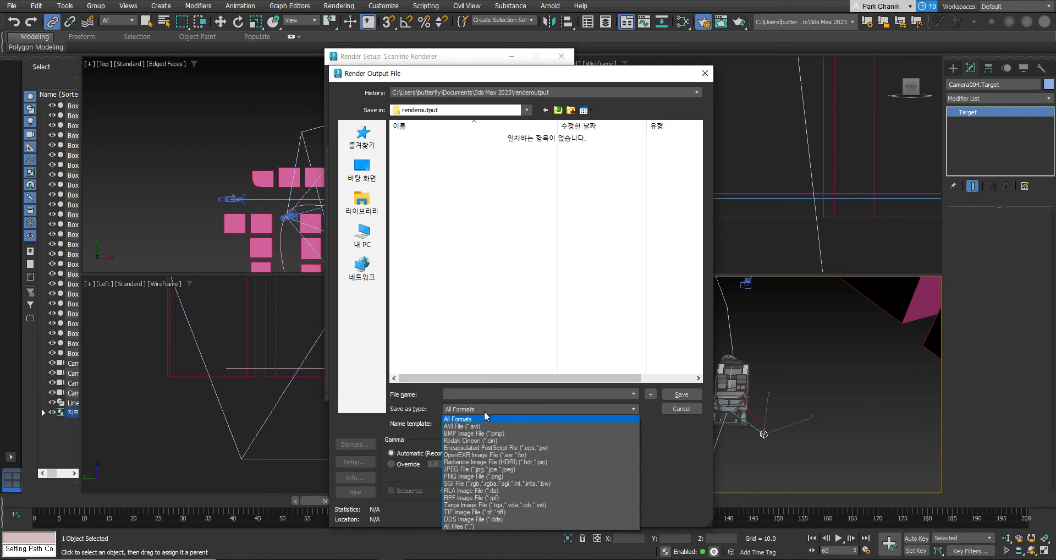
click(485, 429)
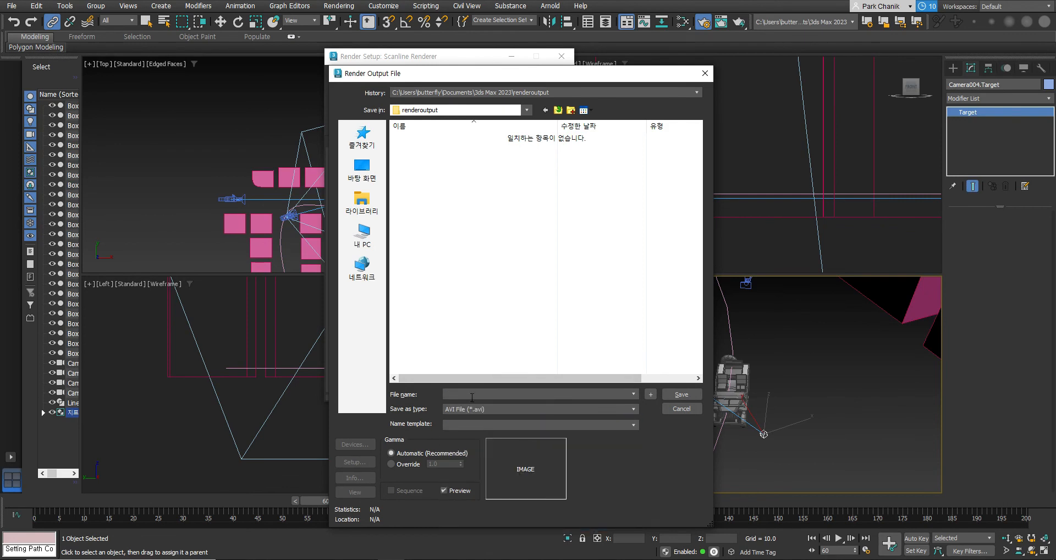
click(362, 170)
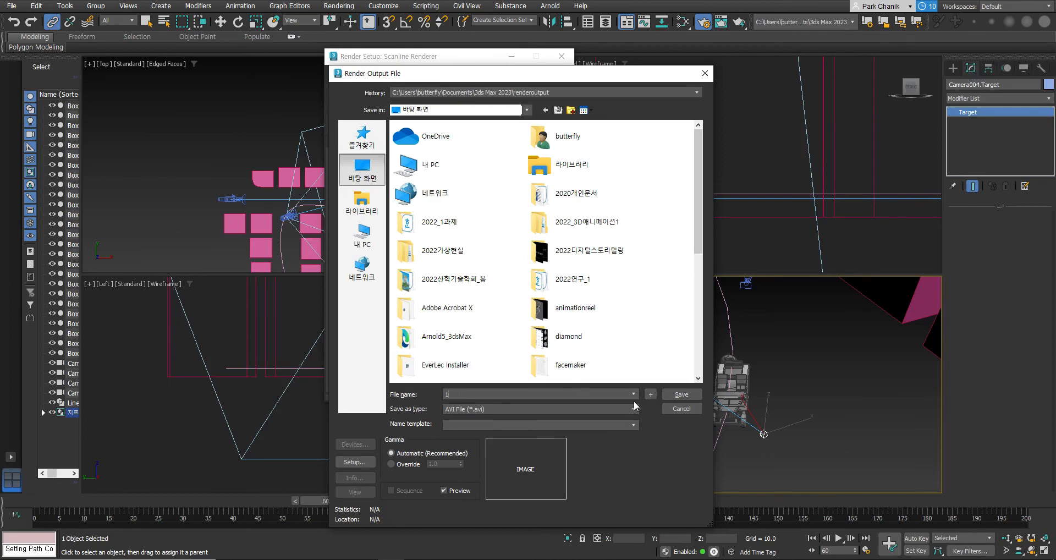
click(678, 395)
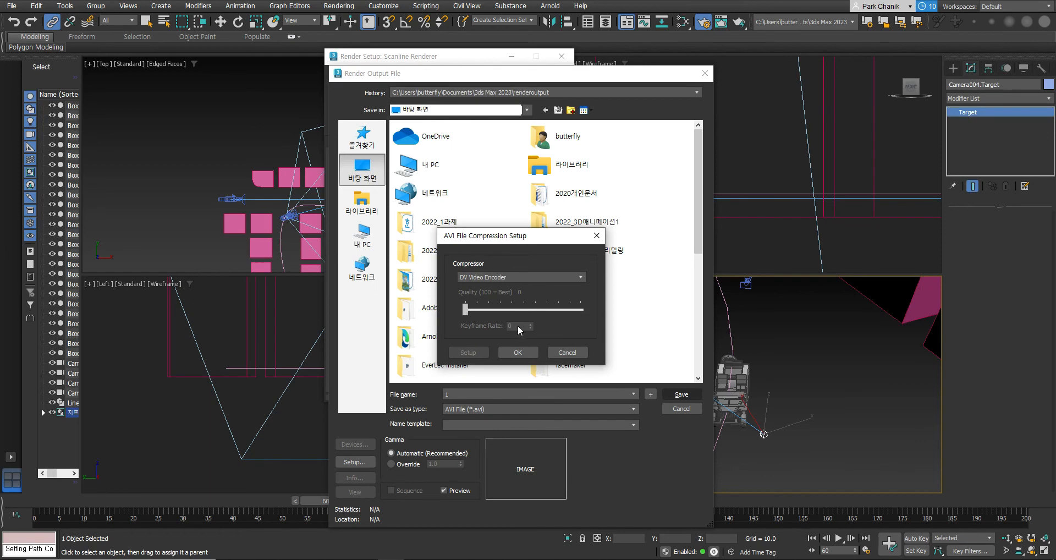
Step: Choose Uncompressed as the AVI compressor and accept the compression setup
click(507, 277)
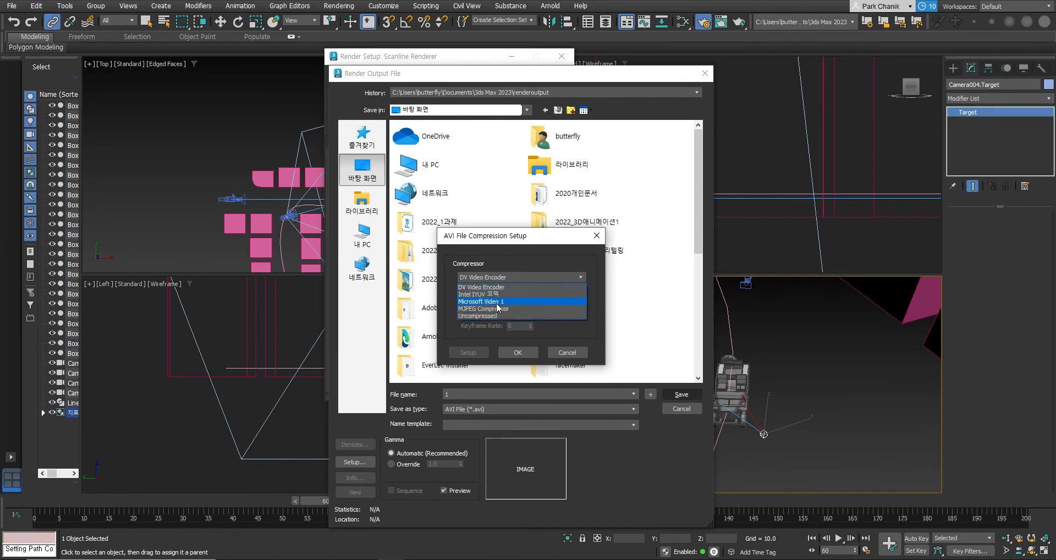
click(493, 315)
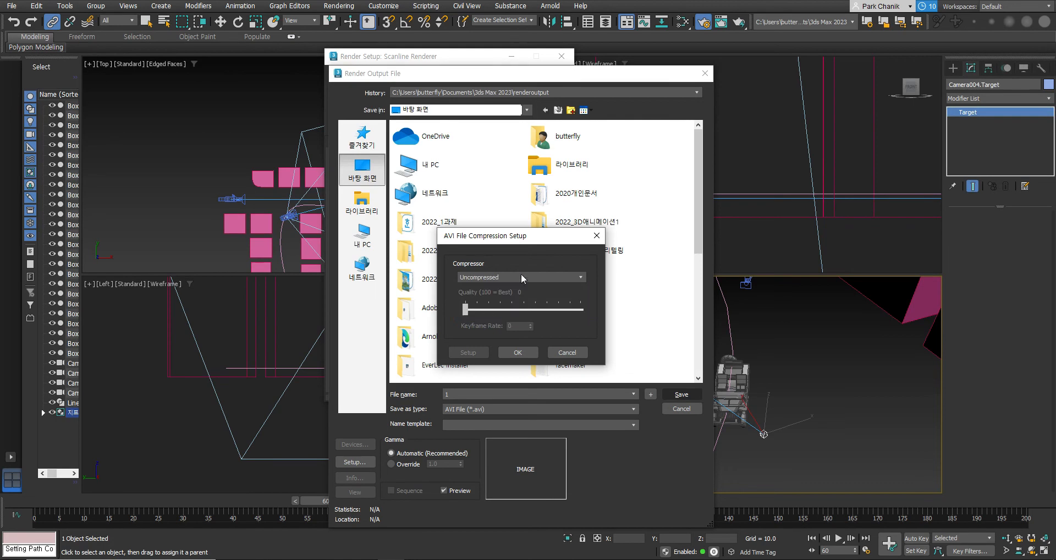
click(518, 353)
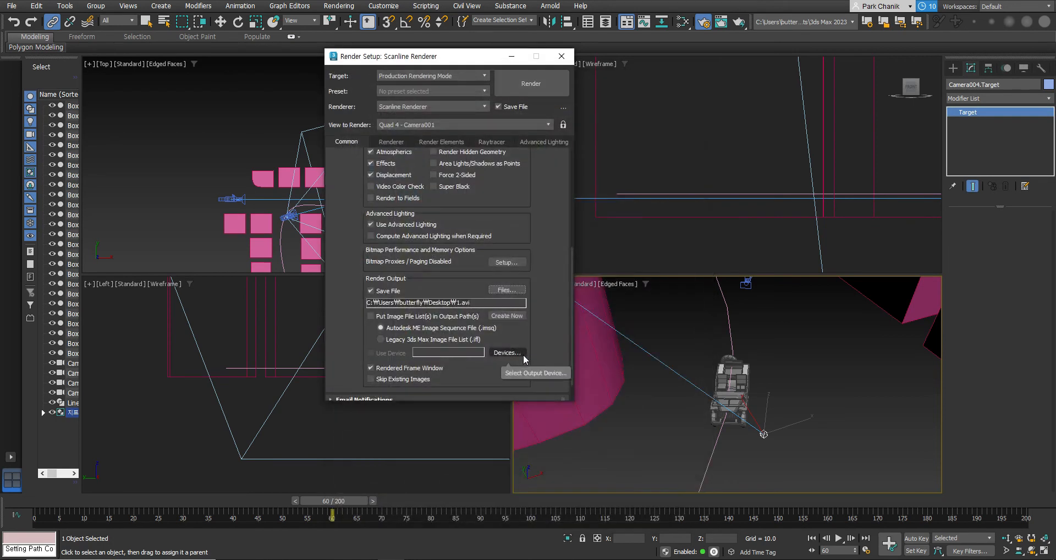
Step: Render Camera001's frames 0 to 60 to the AVI file and close the rendered frame and render setup windows
click(520, 87)
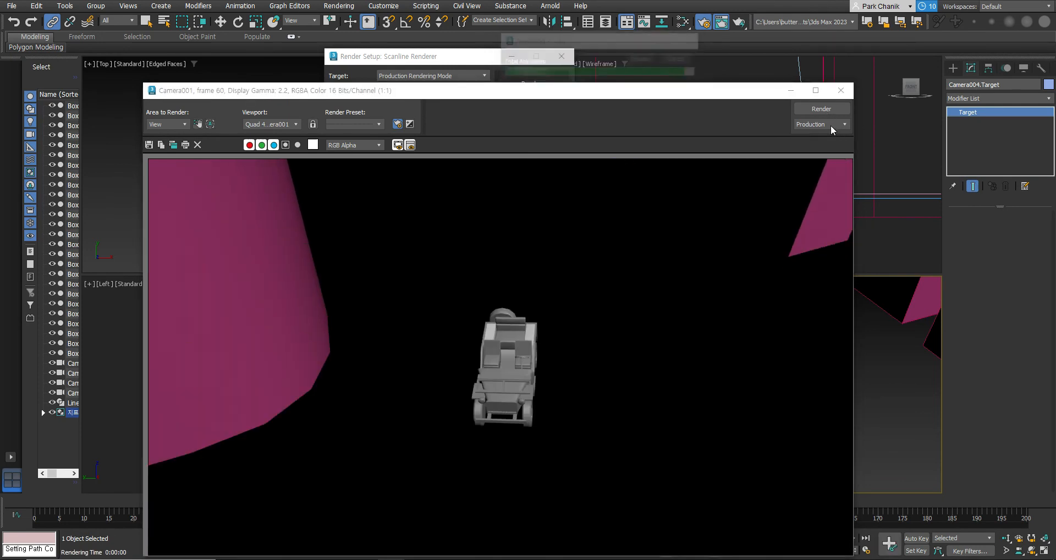
click(840, 90)
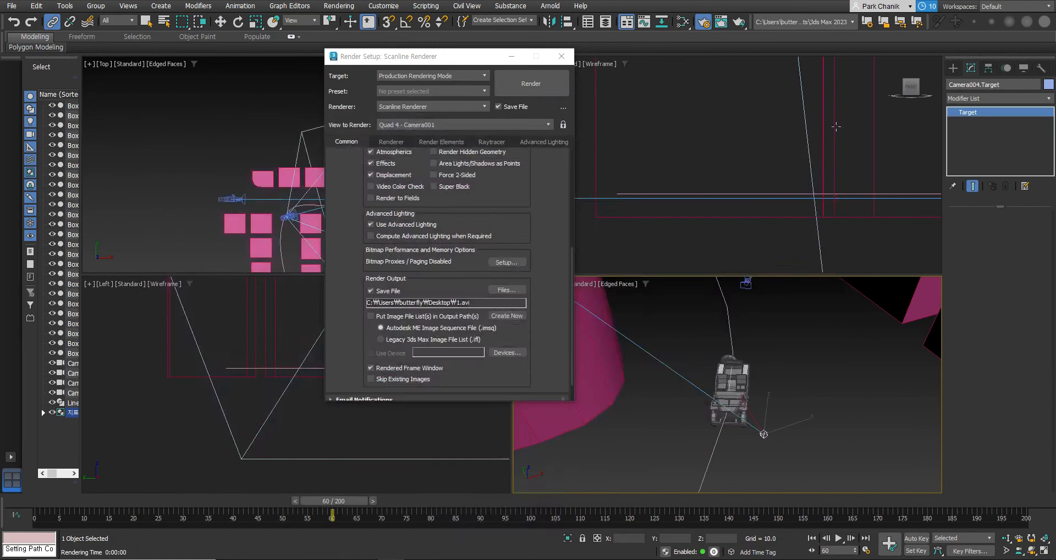
click(560, 56)
Step: Draw a ground plane about 3744 long and 3872 wide beneath the whole block city in the Top view
scroll(488, 202, down, 5)
middle_drag(488, 202, 355, 145)
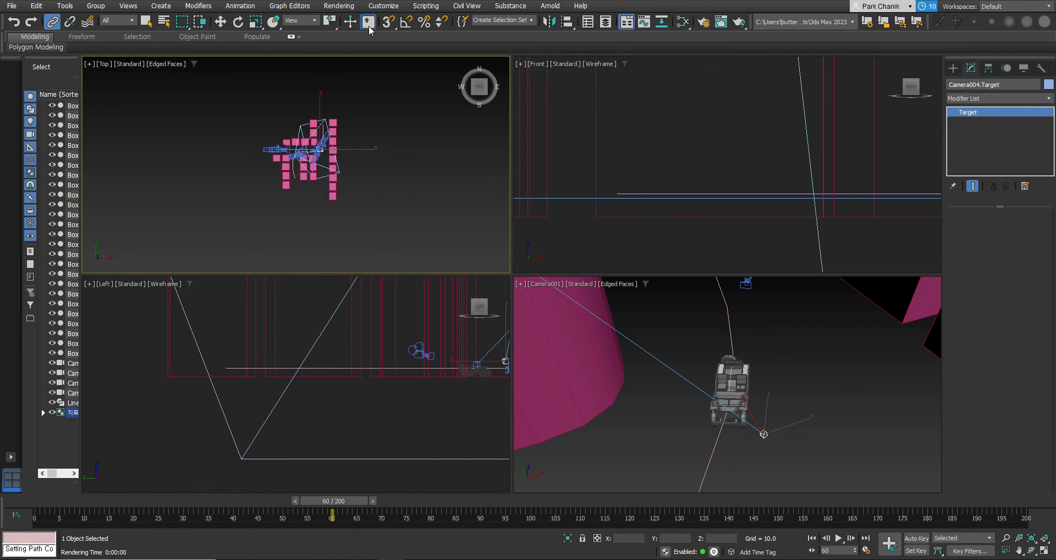
click(952, 69)
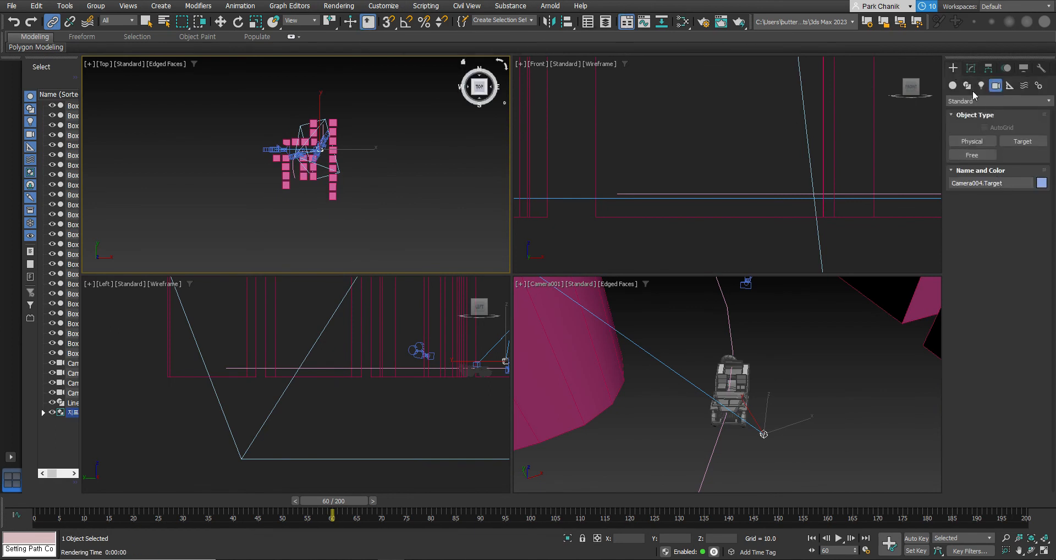
click(953, 86)
click(1021, 197)
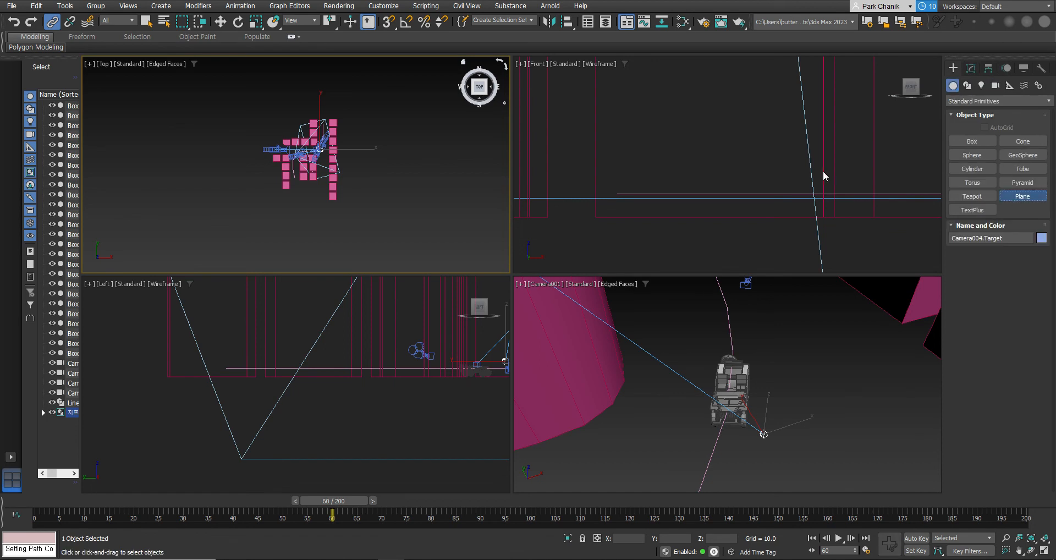
drag(229, 90, 413, 270)
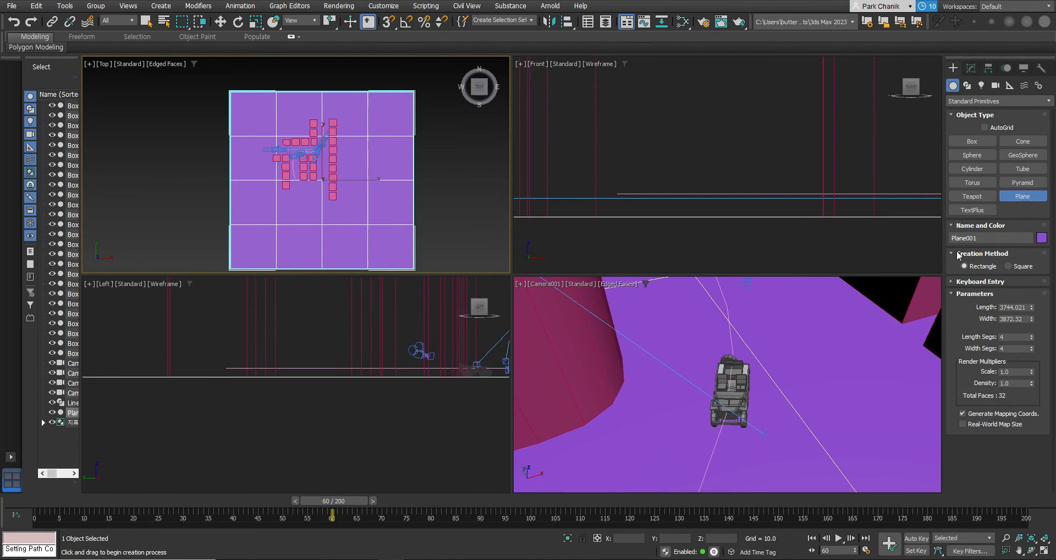
Step: Set the ground plane's object color to medium blue after trying grey
click(1040, 238)
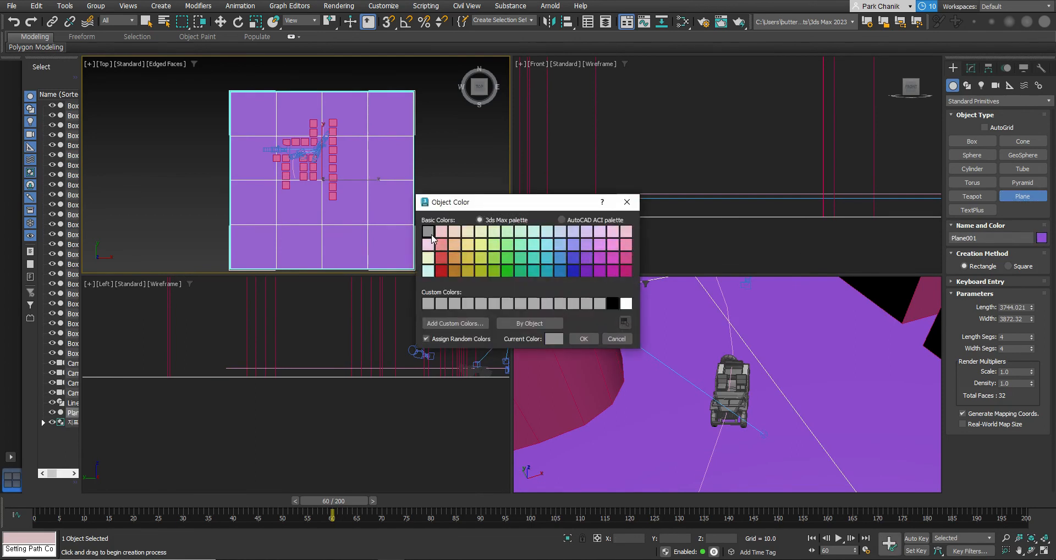
click(584, 338)
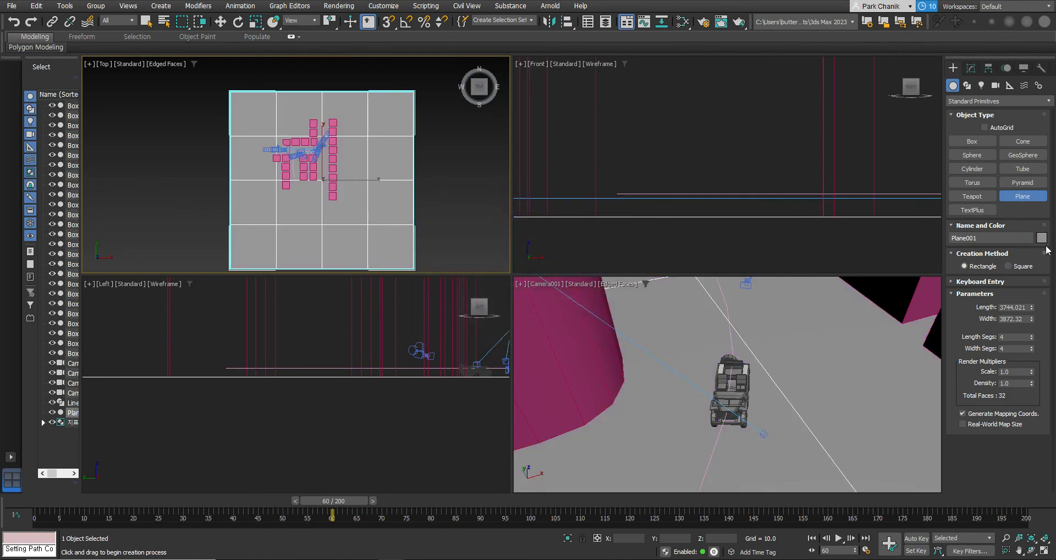
click(1041, 239)
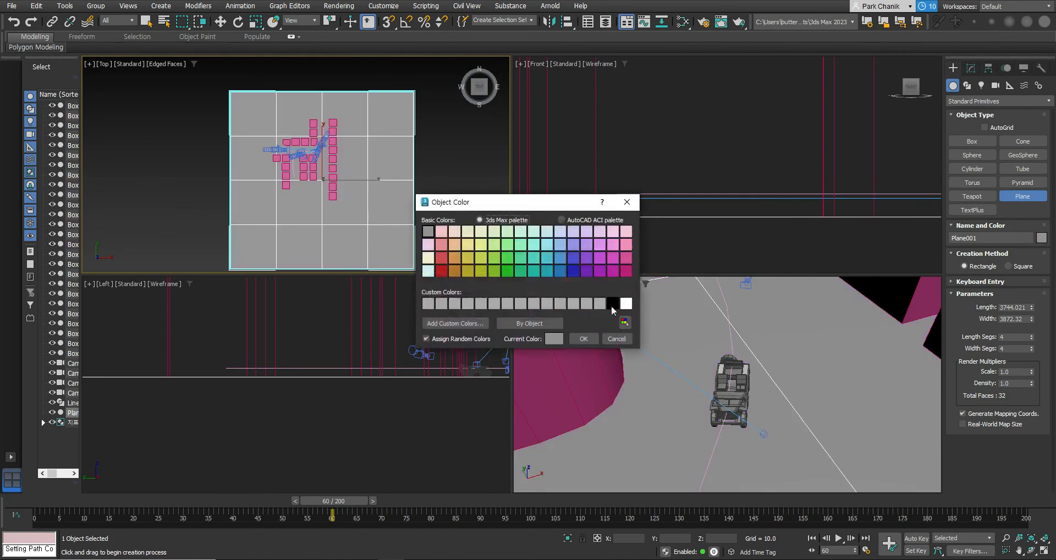
click(560, 257)
click(584, 338)
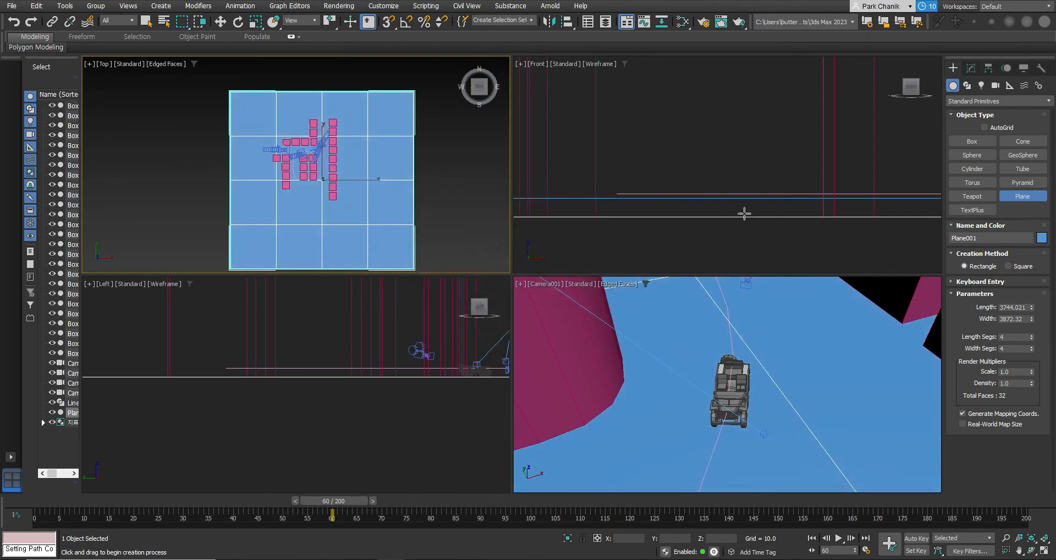
Step: Try to lower the ground plane slightly in the Front view, and undo the move
scroll(576, 117, down, 5)
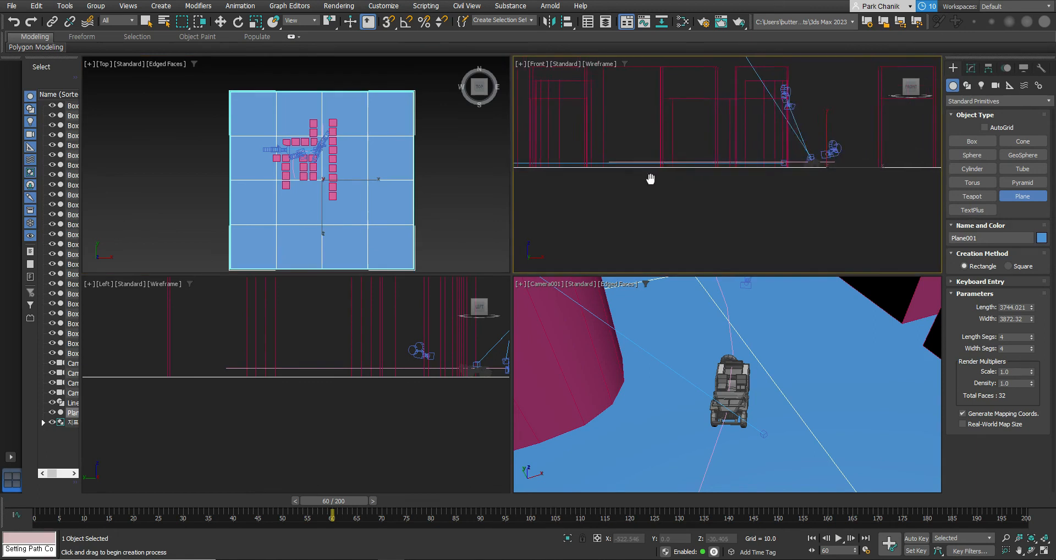
click(220, 21)
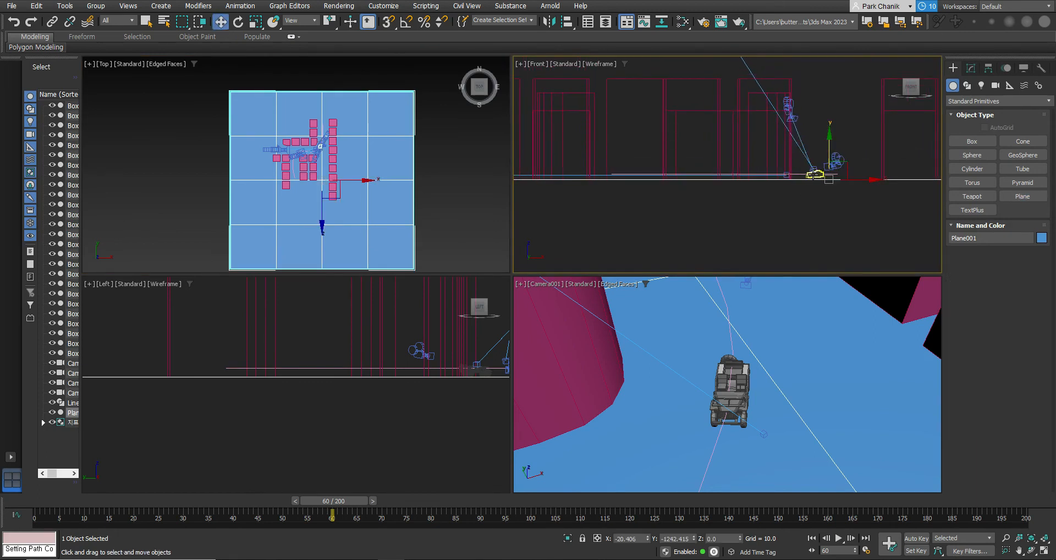
drag(828, 149, 829, 149)
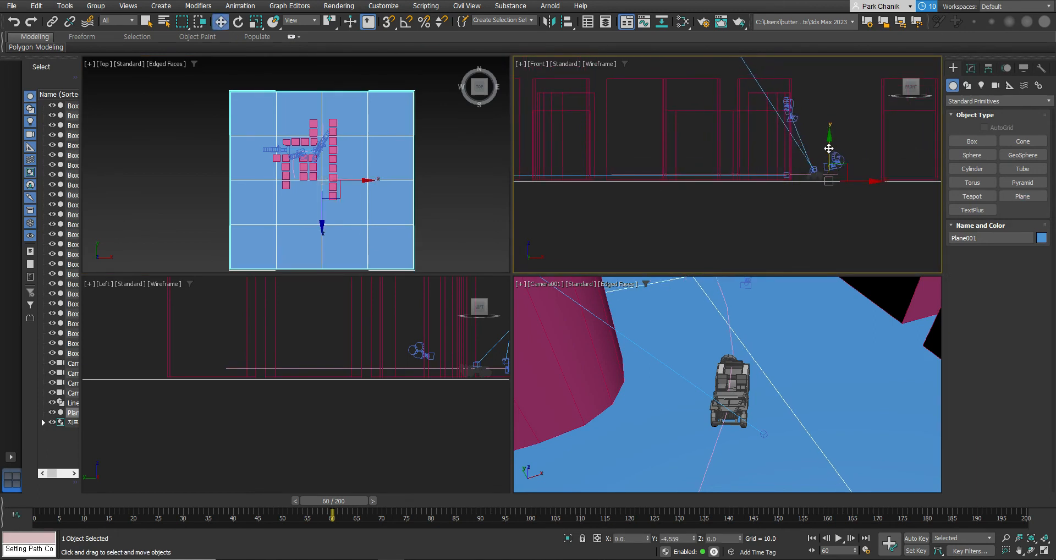
key(ctrl+z)
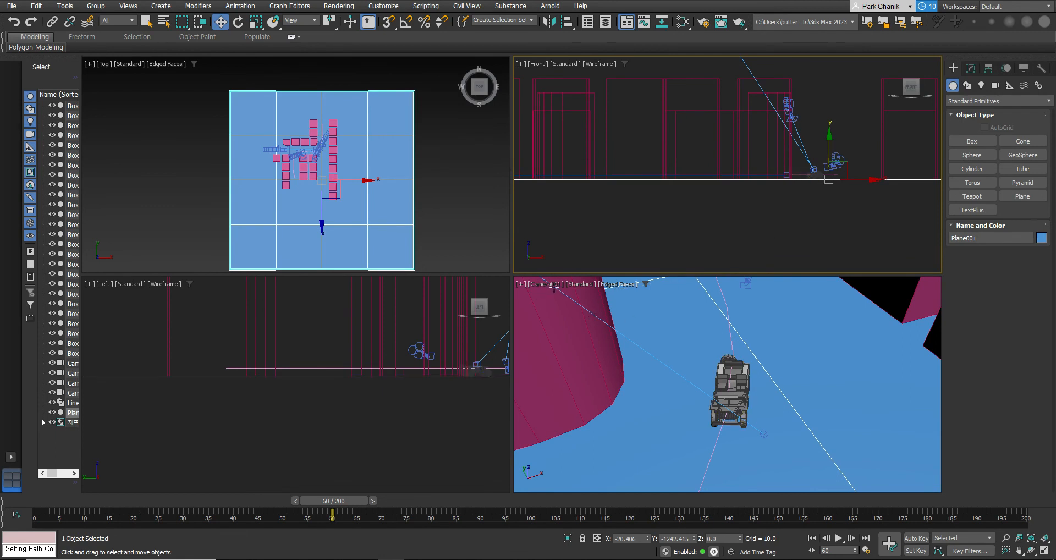
Step: Render Camera001's frames 0 to 60 with the ground plane, overwriting 1.avi, and close the rendered frame window
click(652, 351)
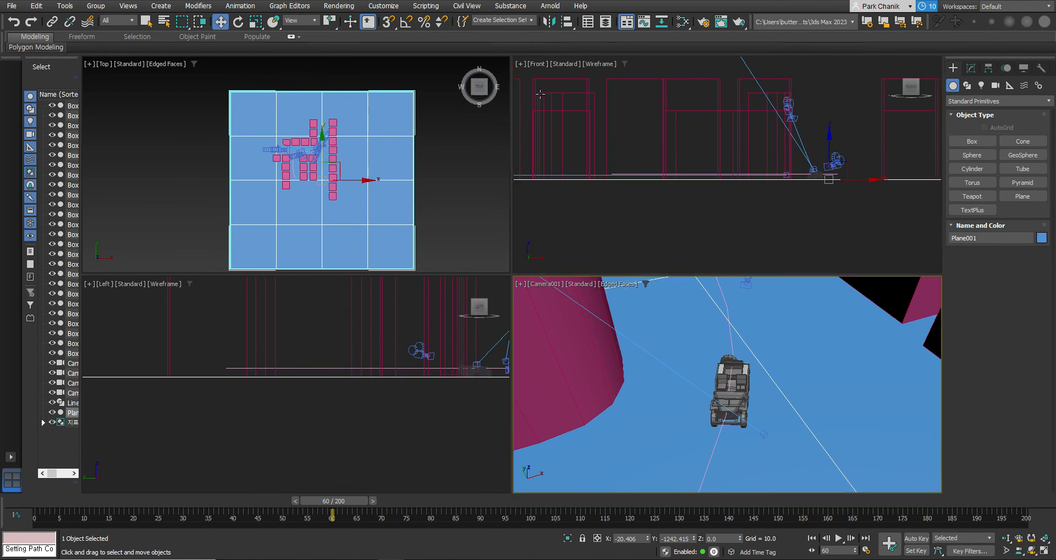
key(F10)
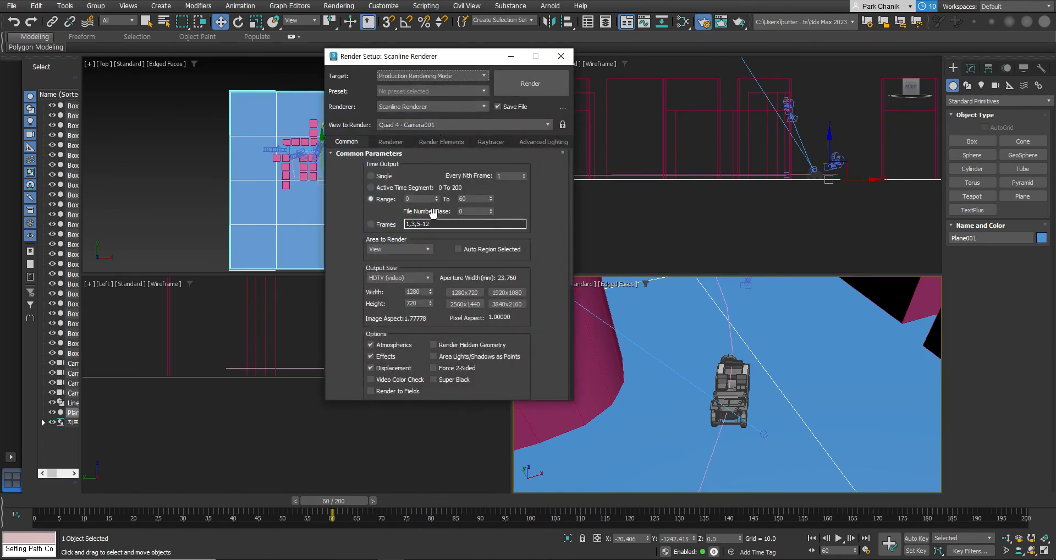
click(542, 92)
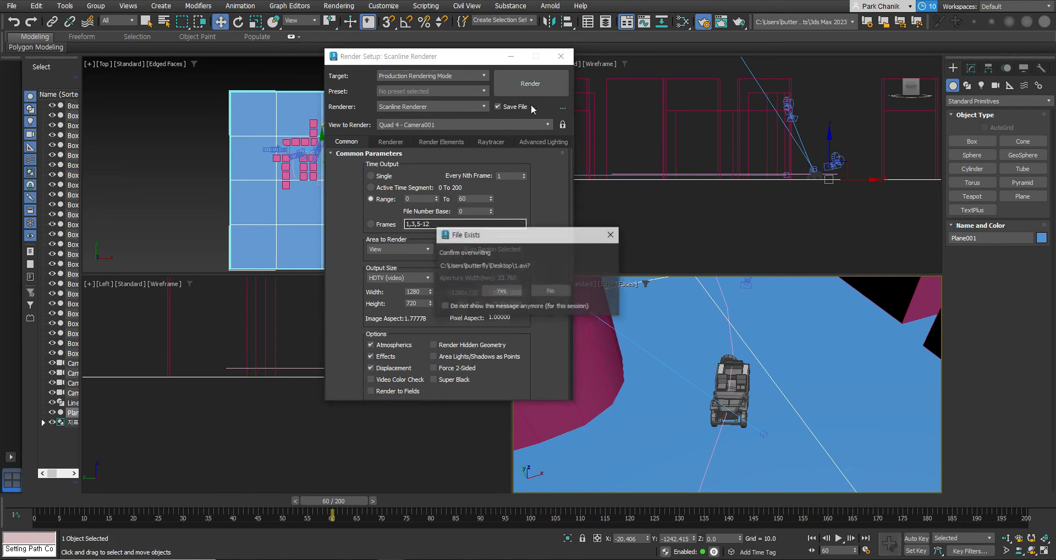
click(513, 295)
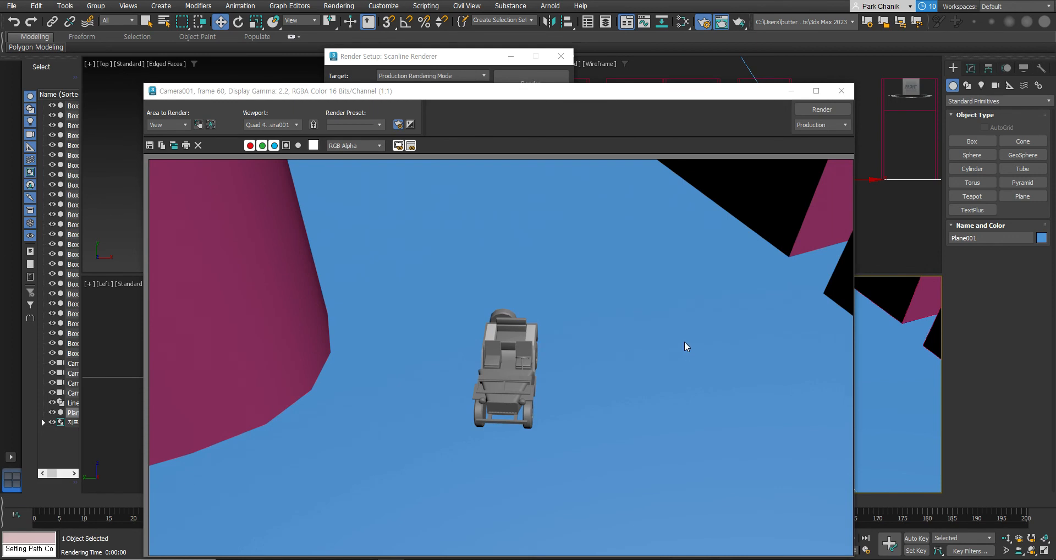
drag(584, 93, 561, 50)
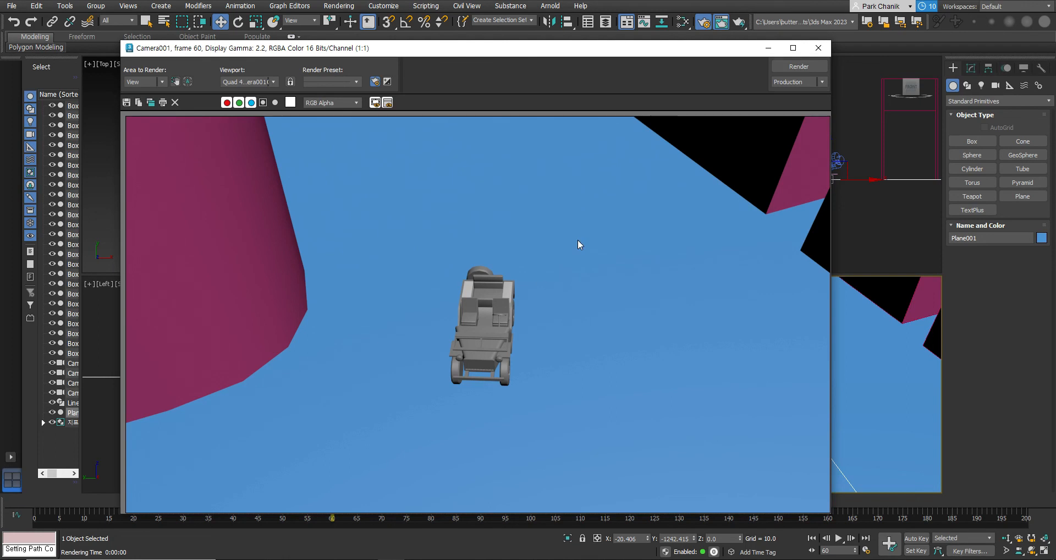
click(817, 49)
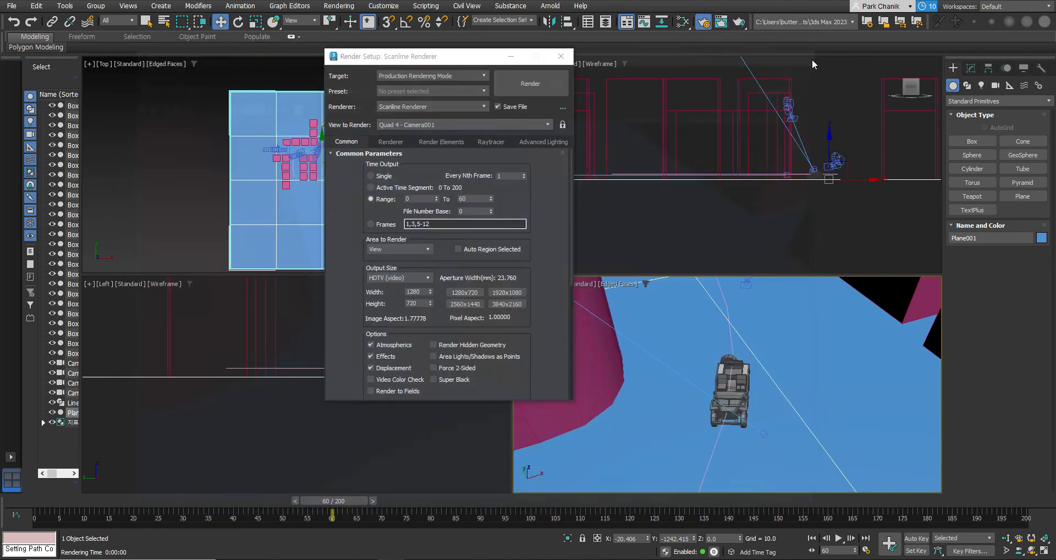
Step: Move the render setup window off the camera viewport, switch that viewport to Camera002, and scrub the animation to frame 145
click(619, 285)
click(487, 58)
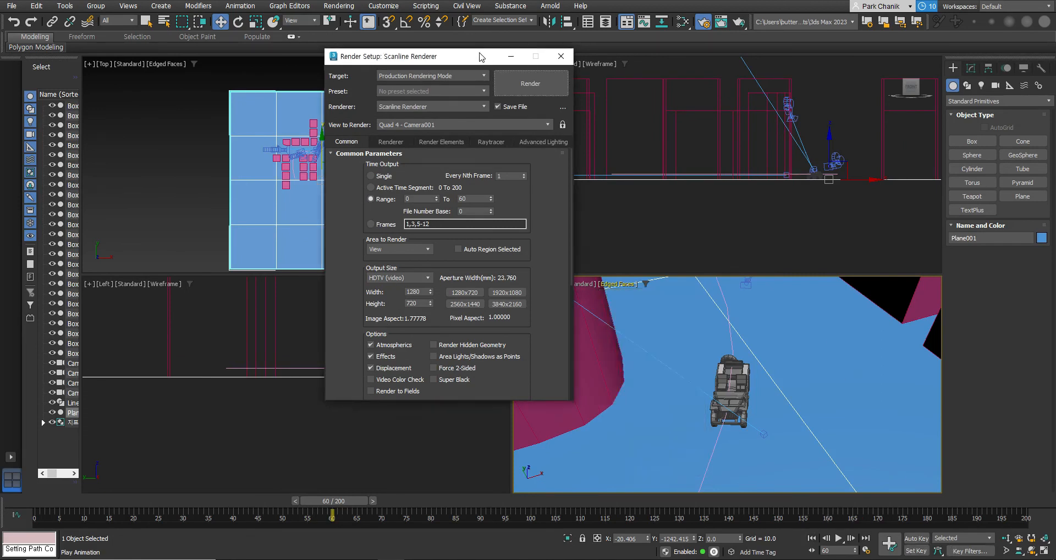
drag(452, 62, 302, 29)
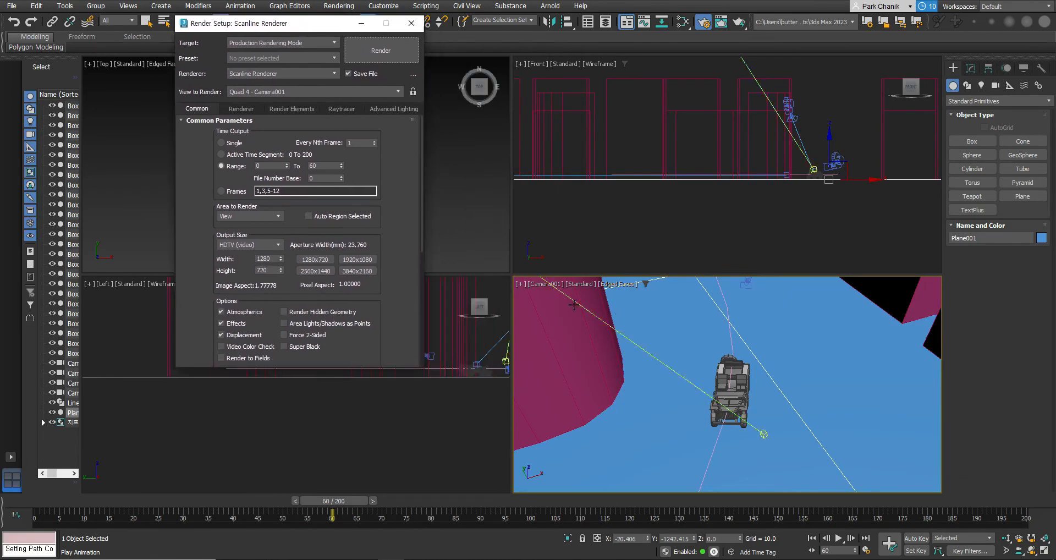
click(548, 285)
mouse_move(587, 295)
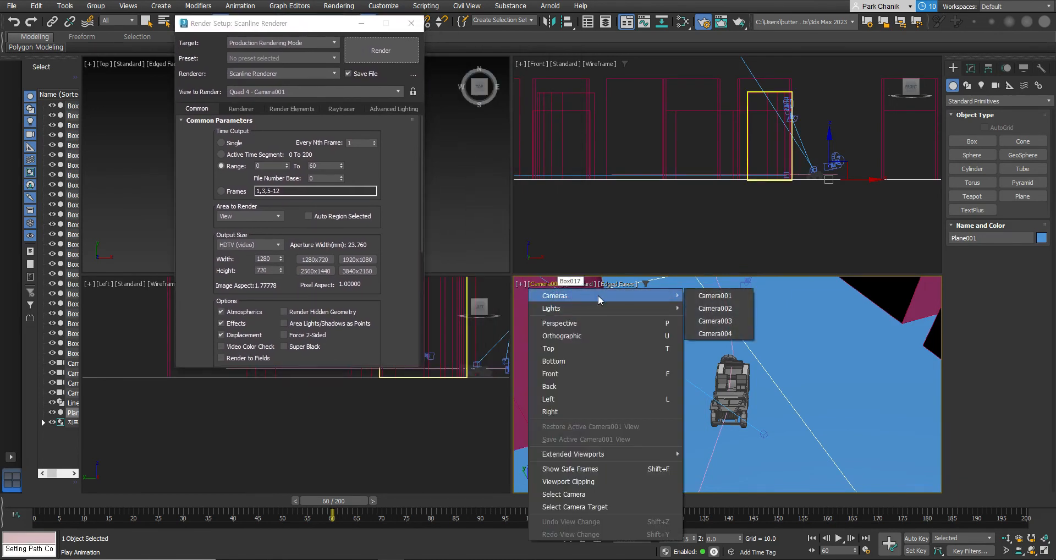
click(710, 312)
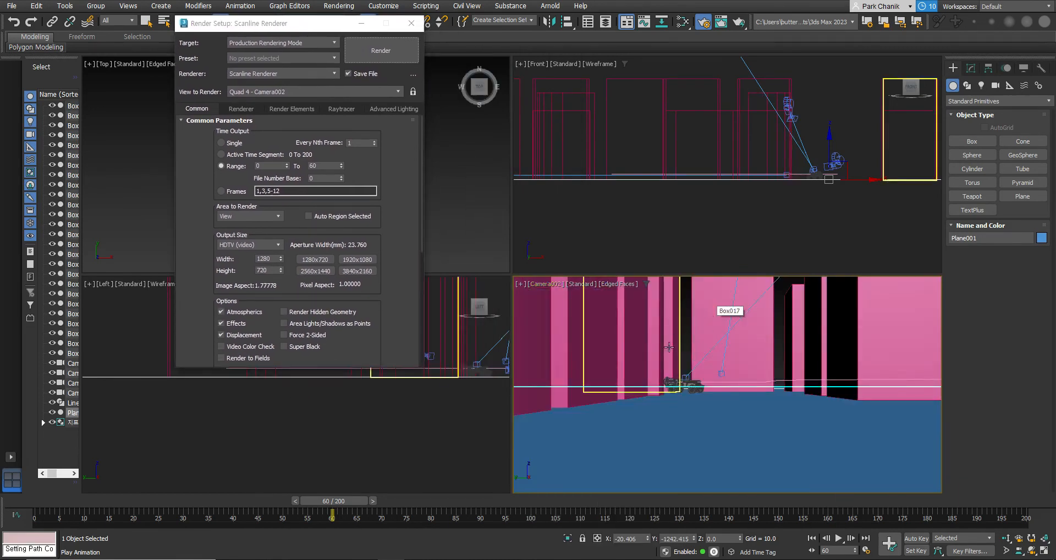
drag(351, 500, 767, 552)
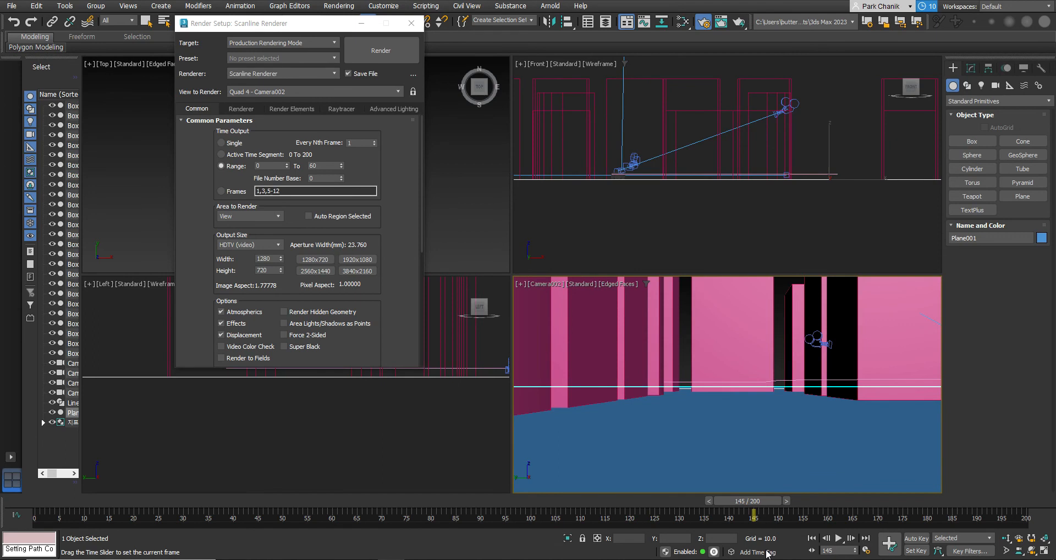
Step: Render Camera002's frames 50 to 145 to 2.avi on the desktop, and close the rendered frame window
click(267, 166)
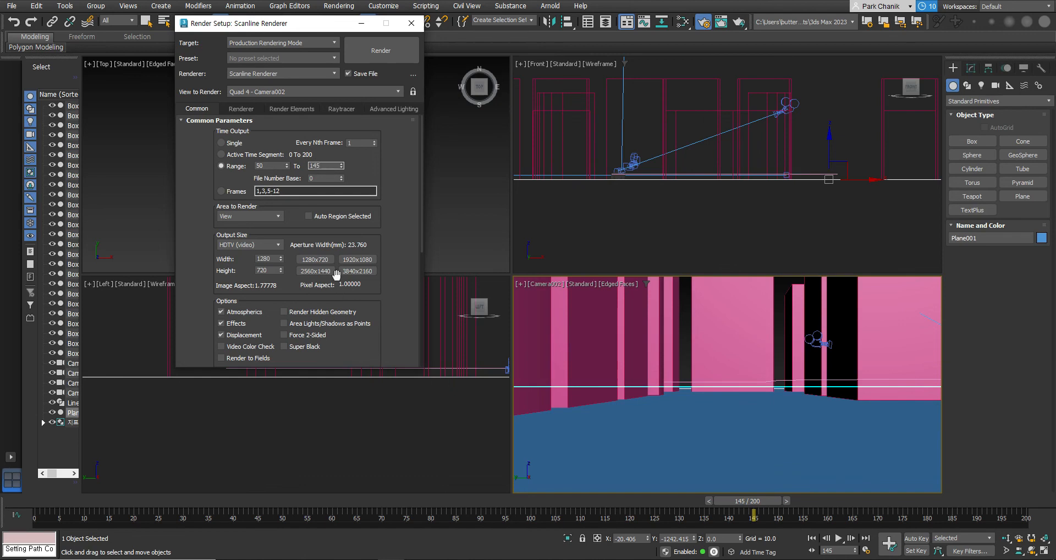
scroll(352, 250, down, 5)
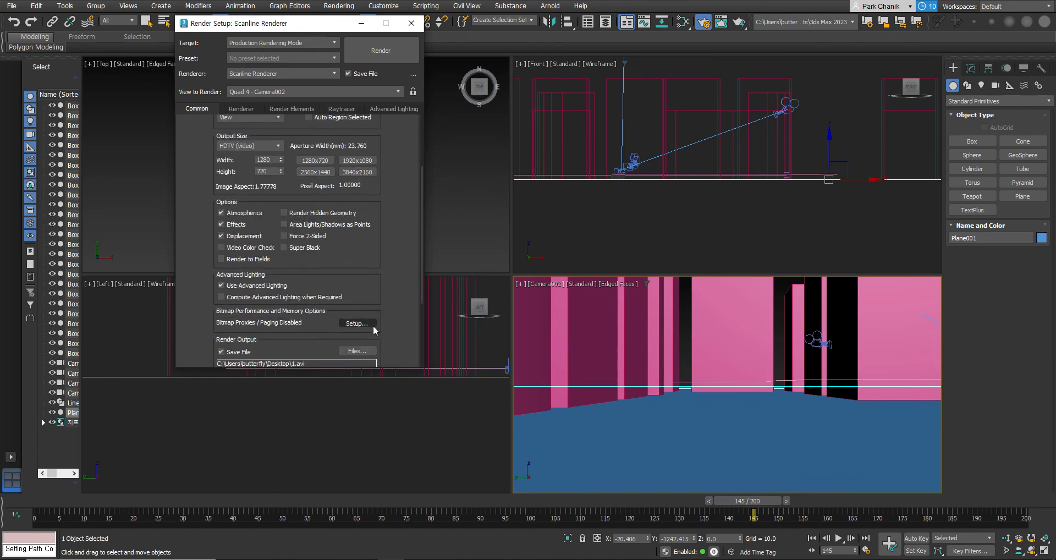
scroll(327, 327, down, 2)
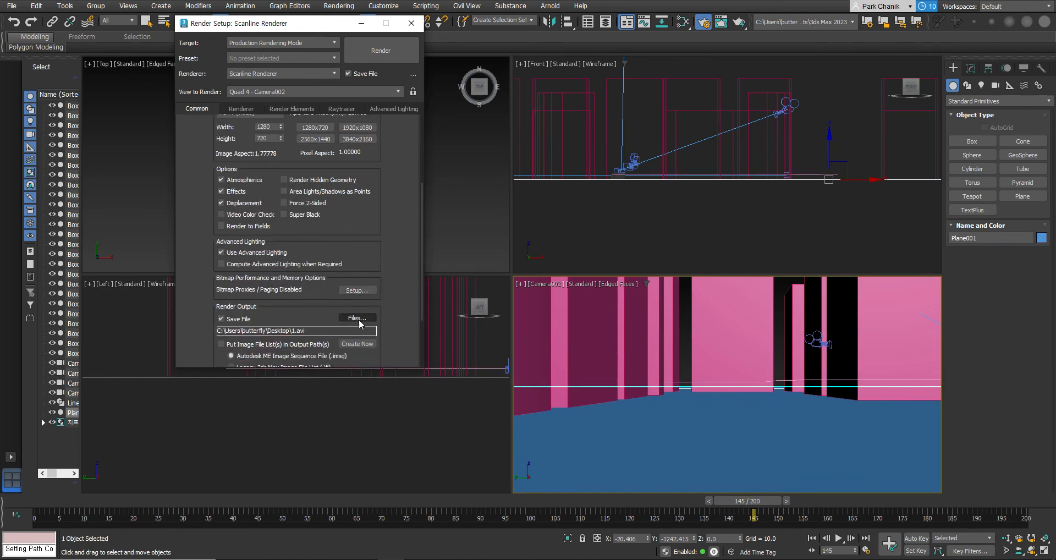
click(356, 319)
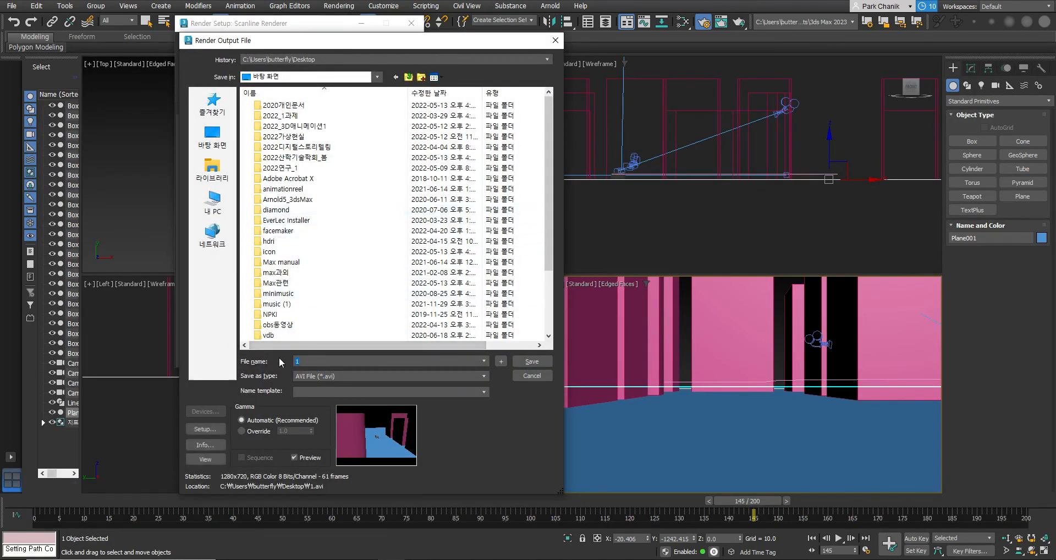
text(2)
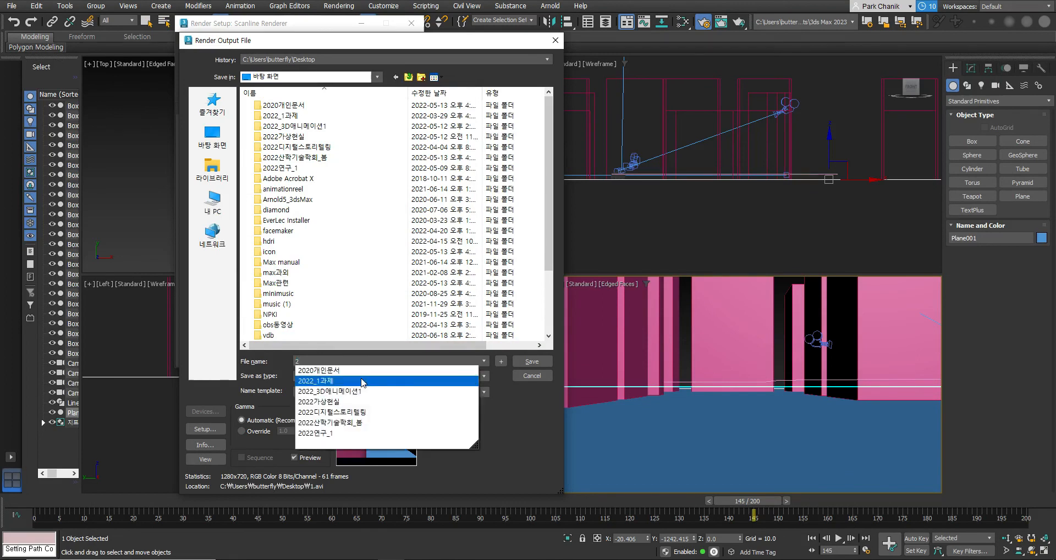
click(530, 367)
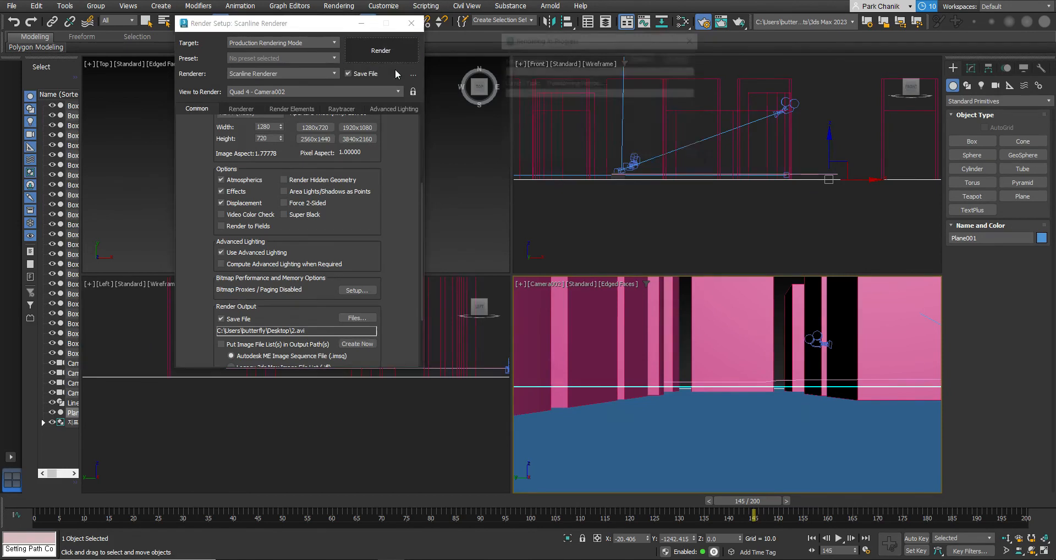
click(379, 52)
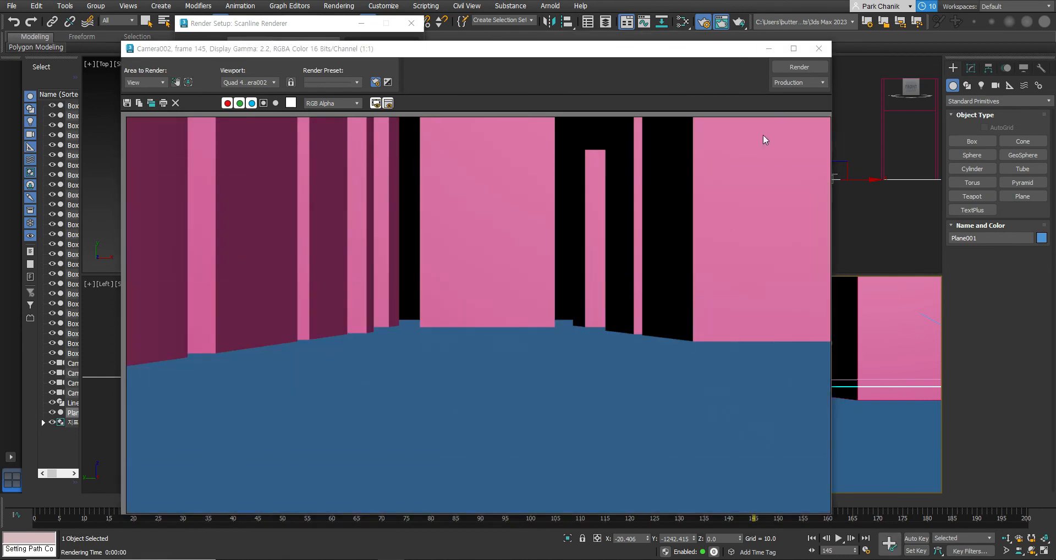
click(818, 49)
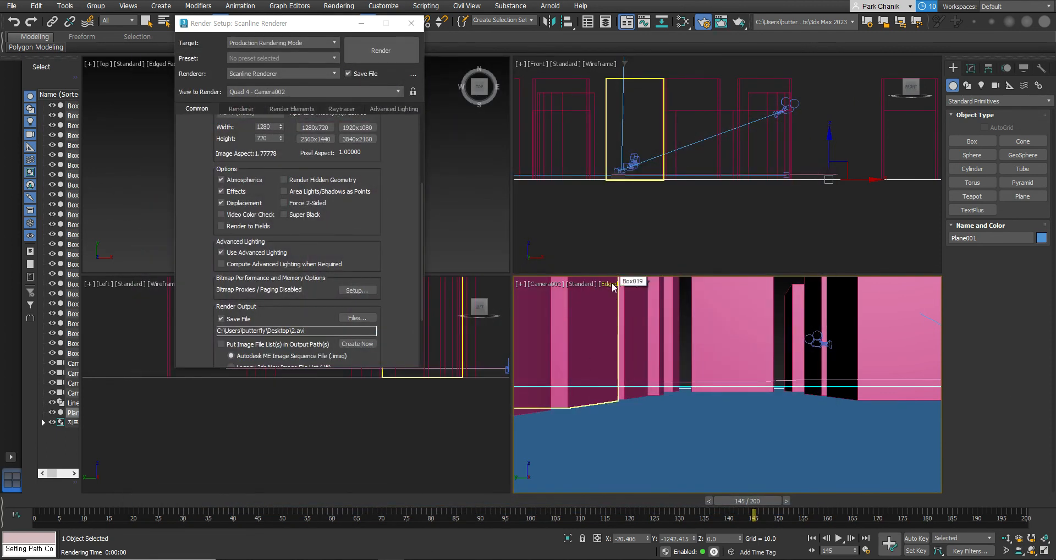
Step: Switch the camera viewport to Camera004 and scrub the animation to frame 200
click(540, 285)
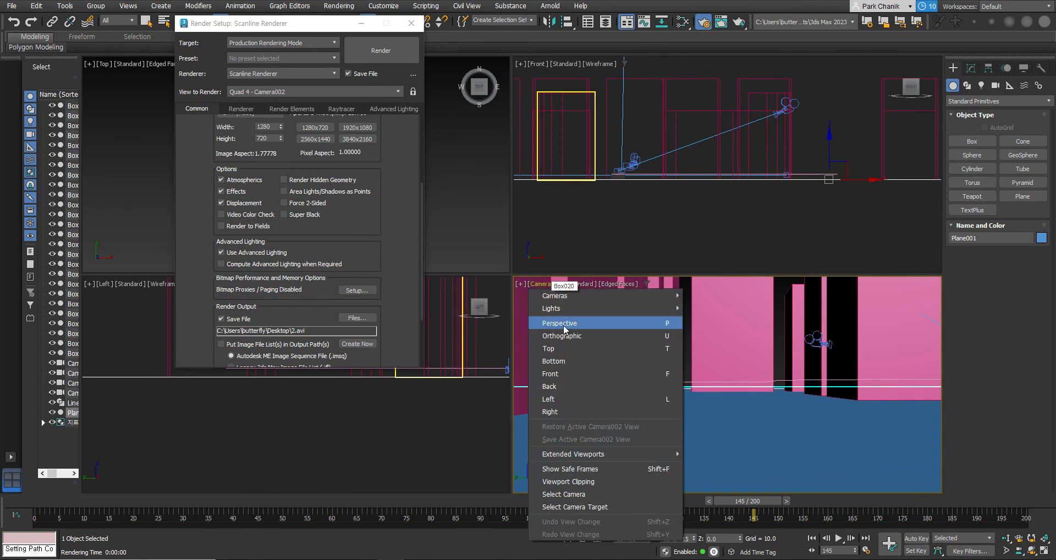
mouse_move(573, 299)
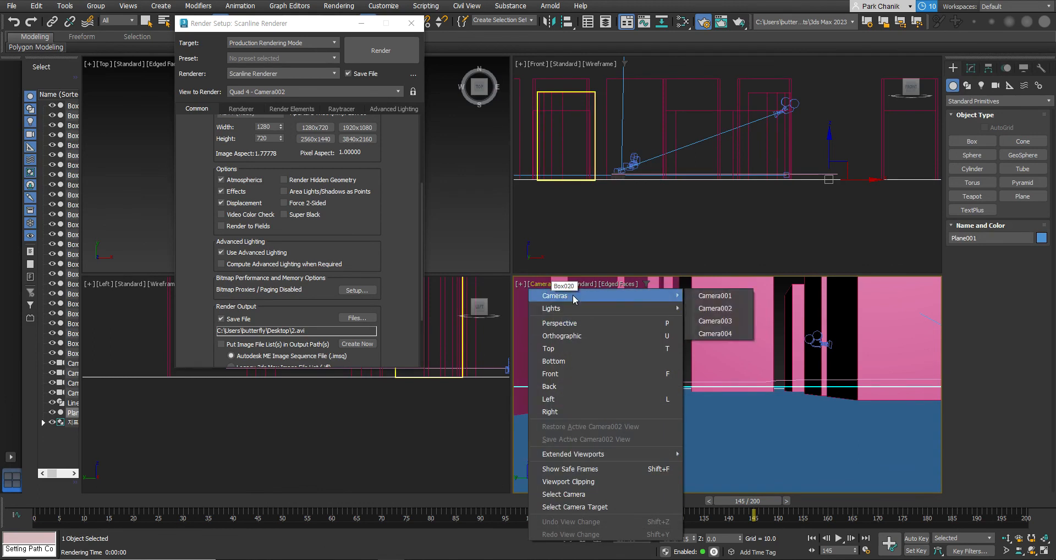
click(714, 333)
click(804, 381)
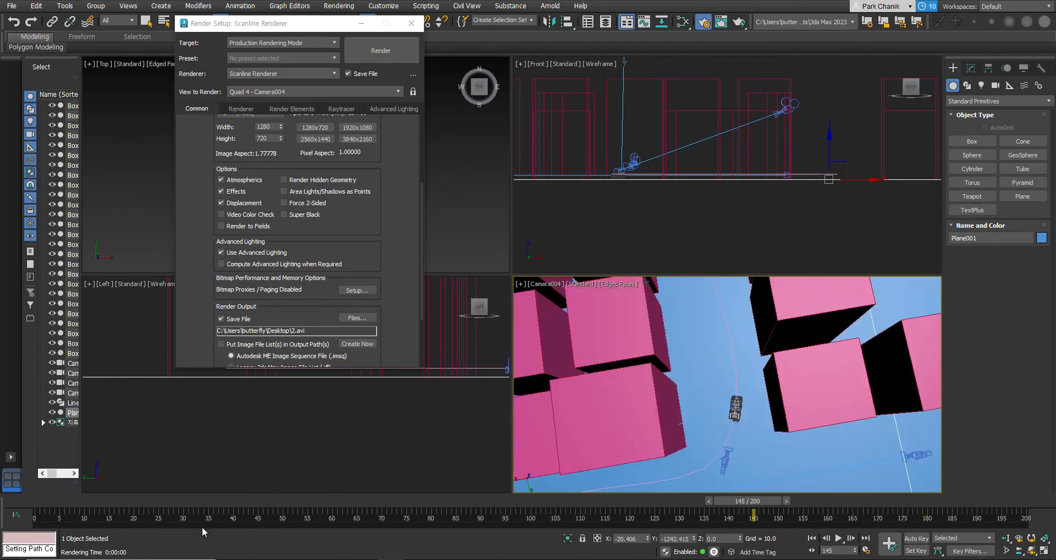
drag(762, 504, 1049, 541)
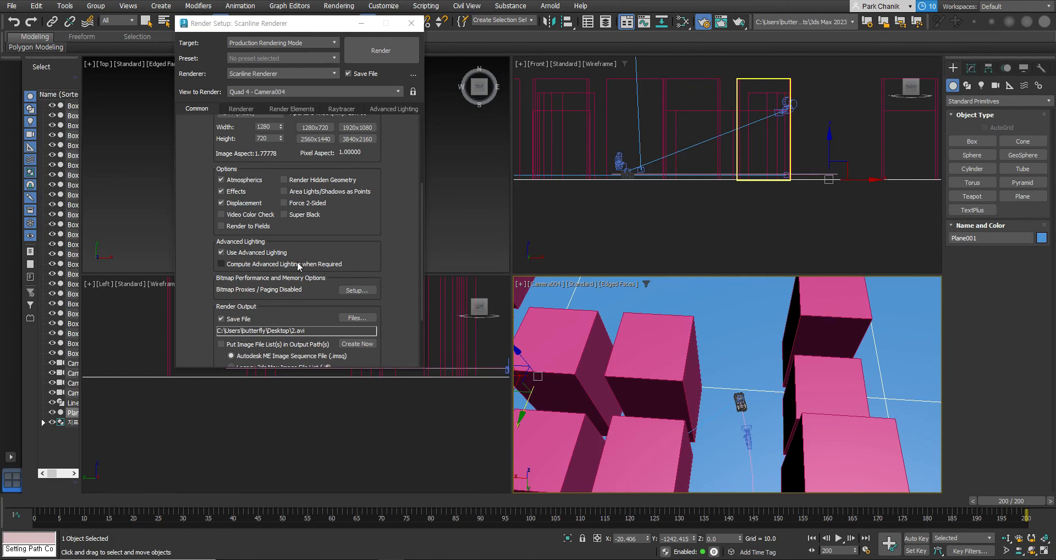
Step: Set the render range to frames 135 to 300, start the render, and decline overwriting 2.avi
scroll(335, 196, up, 3)
scroll(294, 153, up, 3)
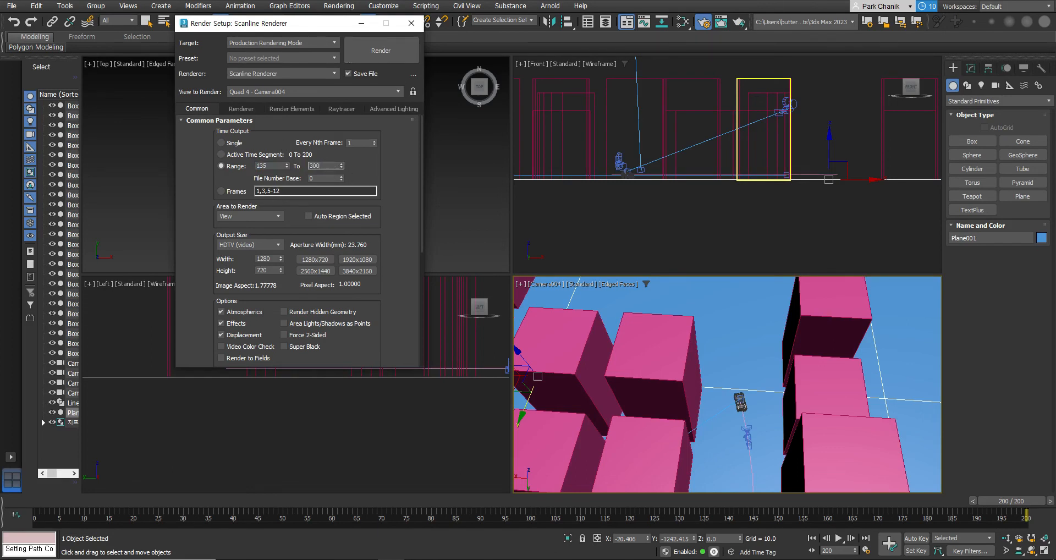
click(394, 57)
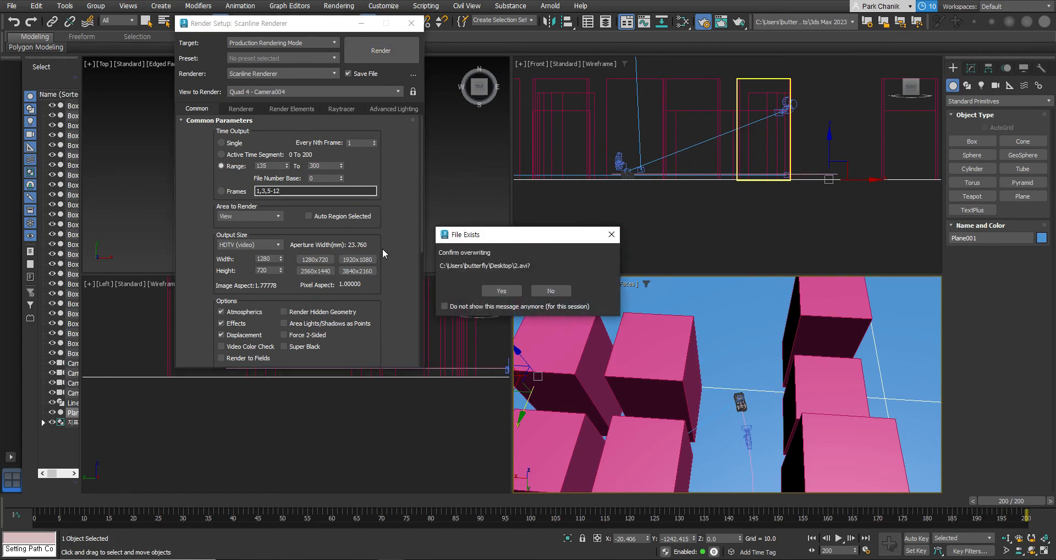
click(551, 291)
Step: Change the render output file to 3.avi, render the Camera004 shot, and close the rendered frame window
scroll(348, 295, down, 7)
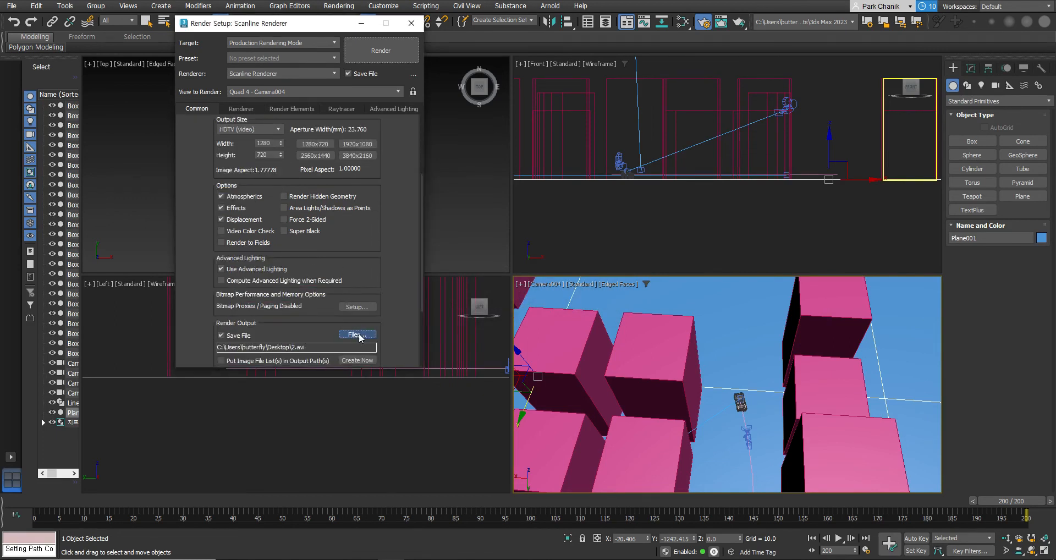
click(357, 334)
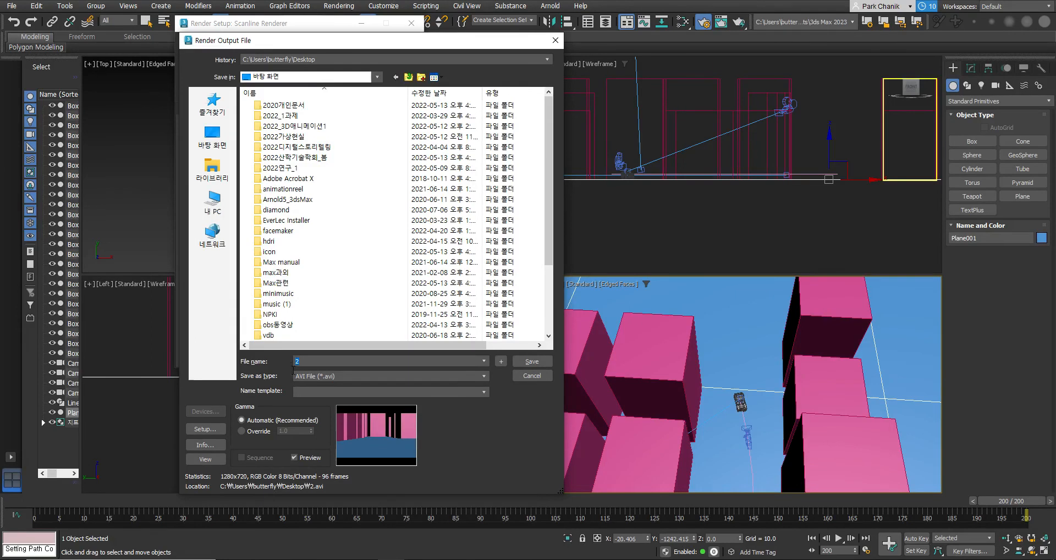
text(3)
click(532, 361)
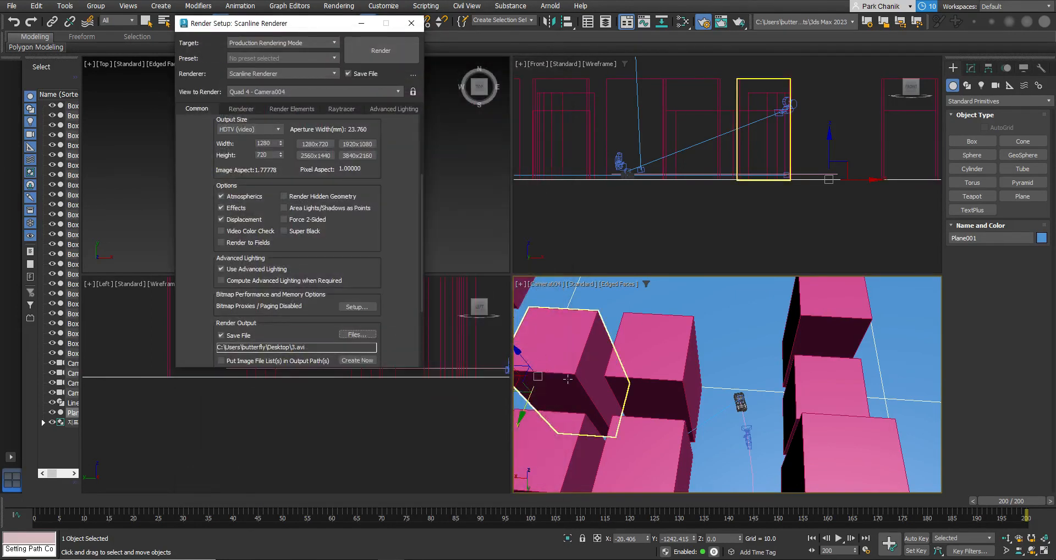
click(382, 55)
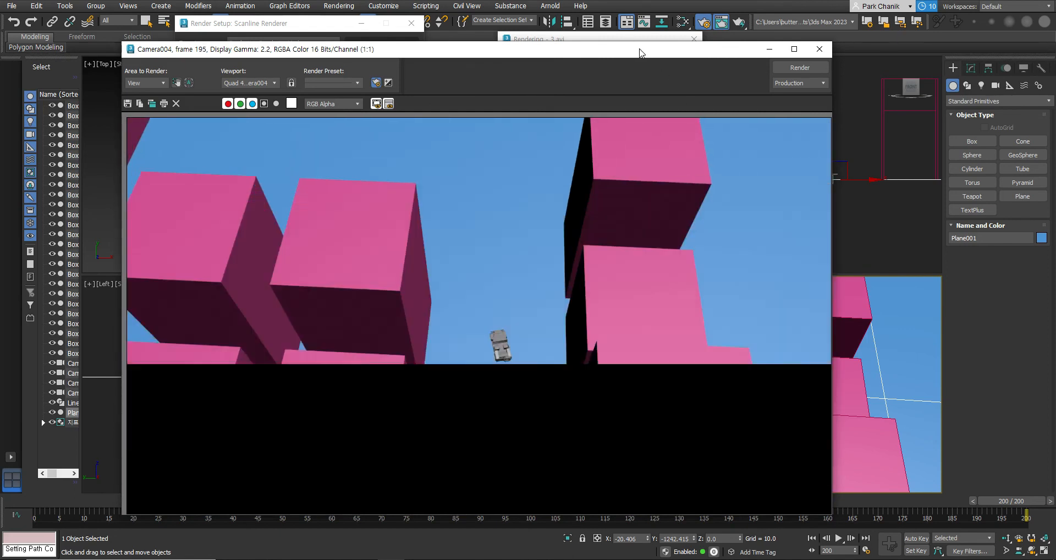
drag(639, 52, 654, 84)
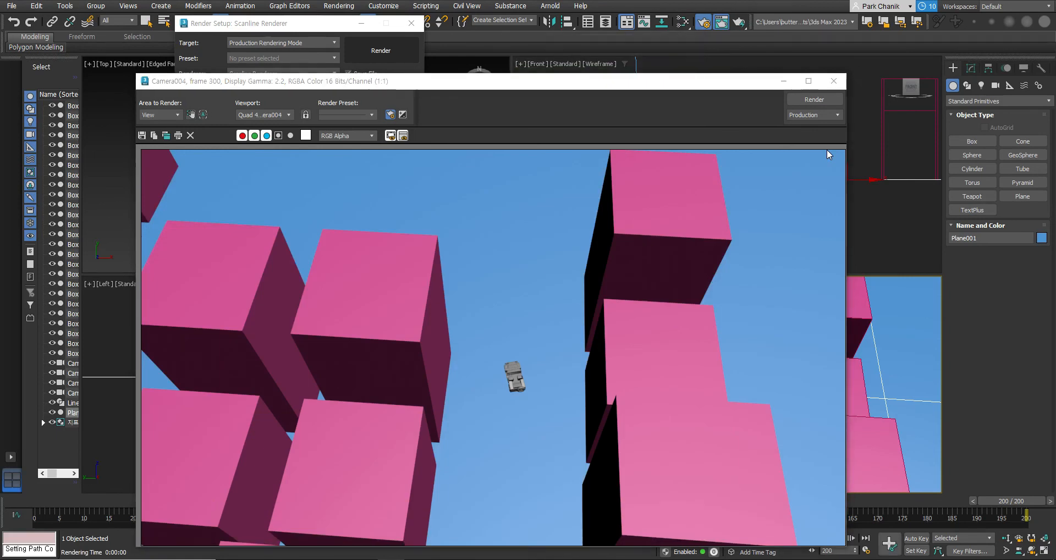
click(833, 82)
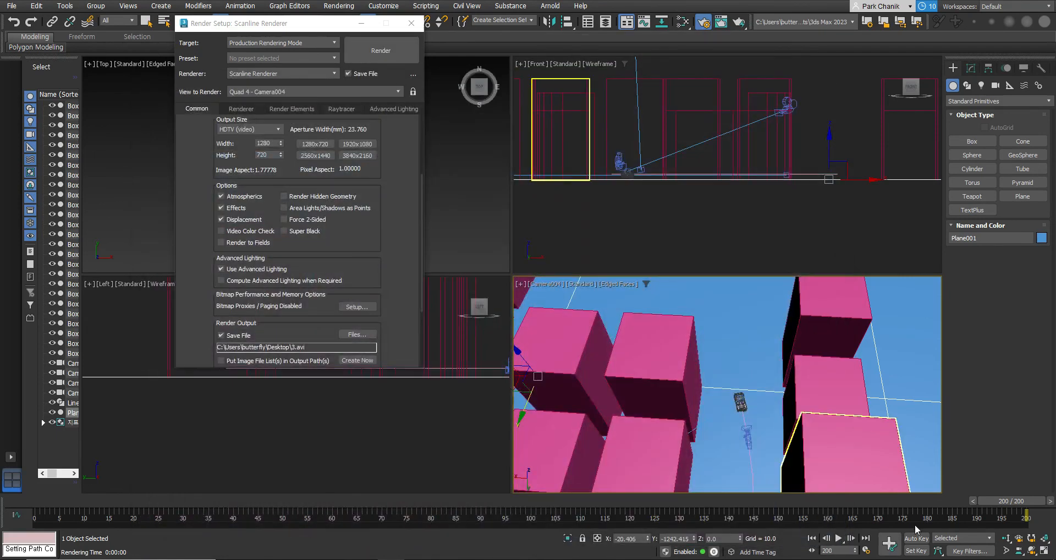
Step: Switch the camera viewport to Camera003 and scrub the animation to frame 75
click(601, 357)
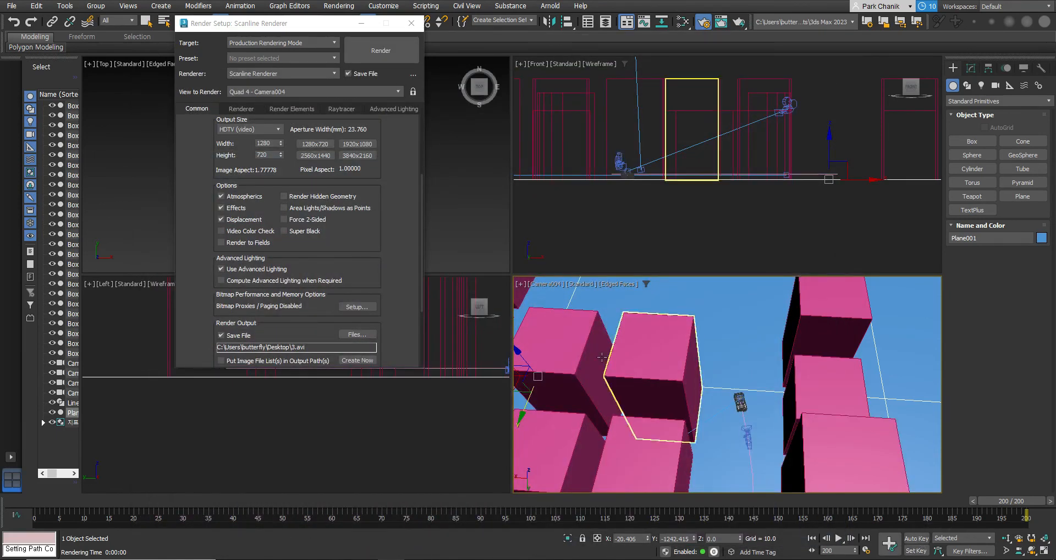
click(545, 285)
mouse_move(567, 296)
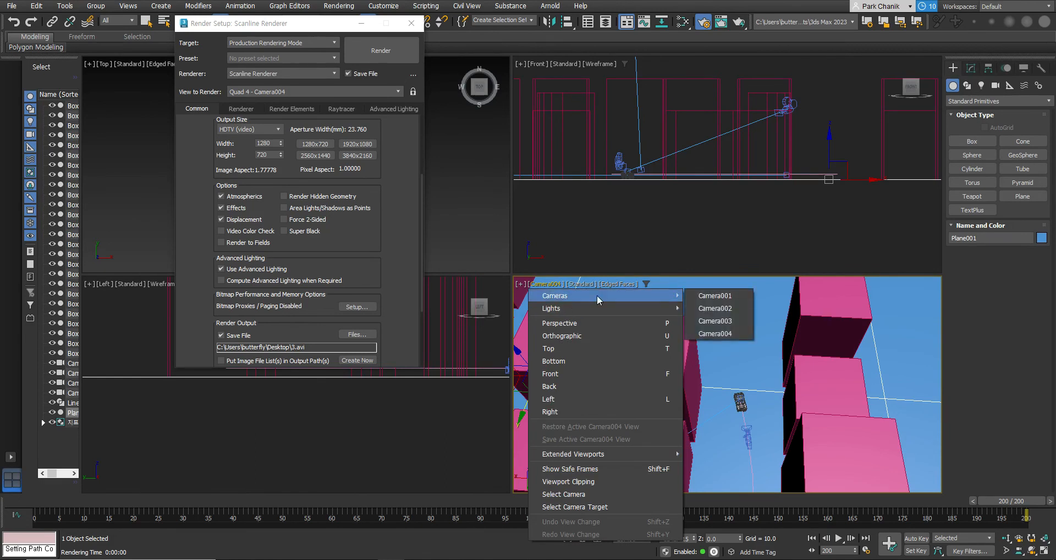
click(712, 322)
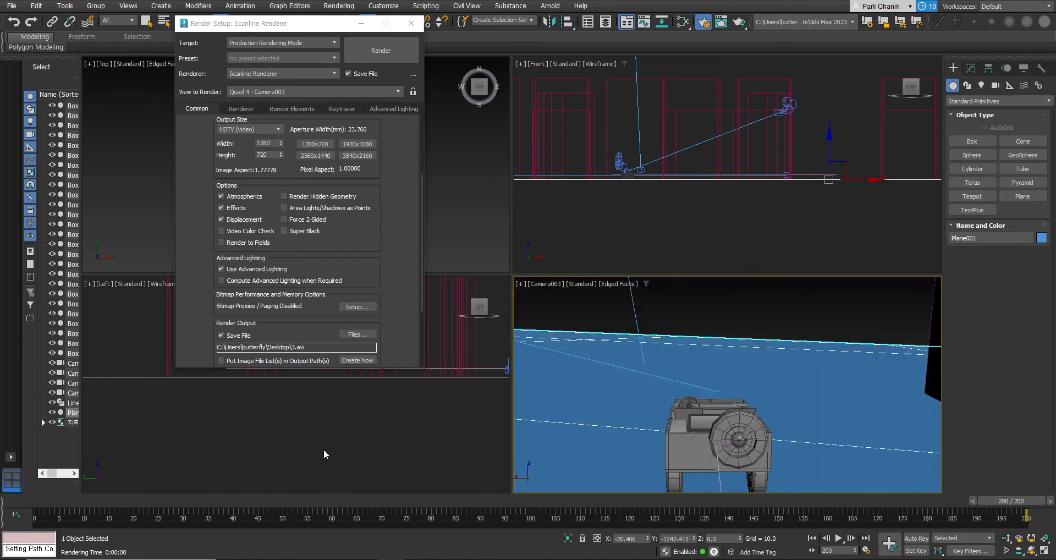
drag(1006, 502, 407, 558)
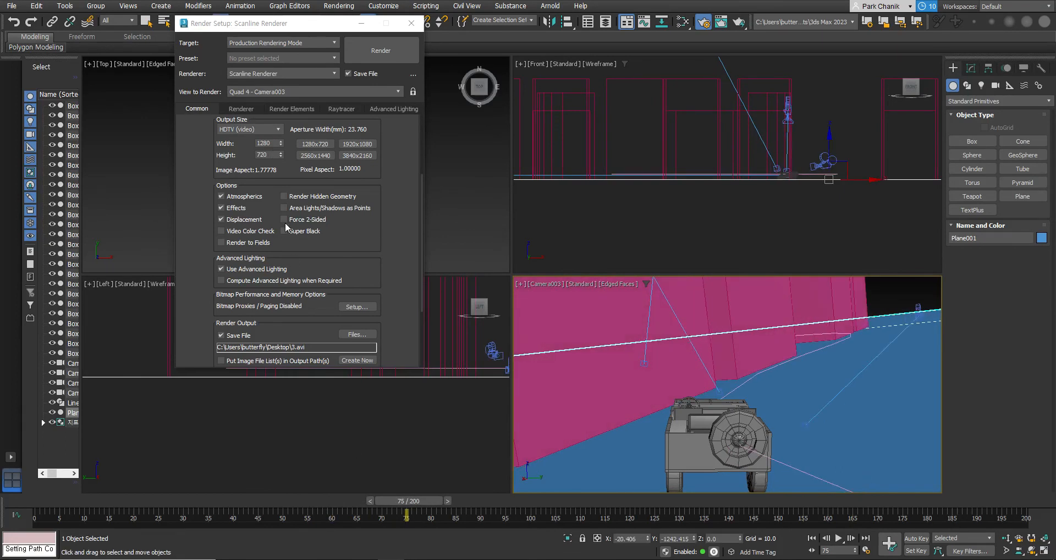
Step: Render Camera003's frames 45 to 75 to 1-1.avi on the desktop, and close the rendered frame window
scroll(295, 204, up, 3)
scroll(295, 195, up, 2)
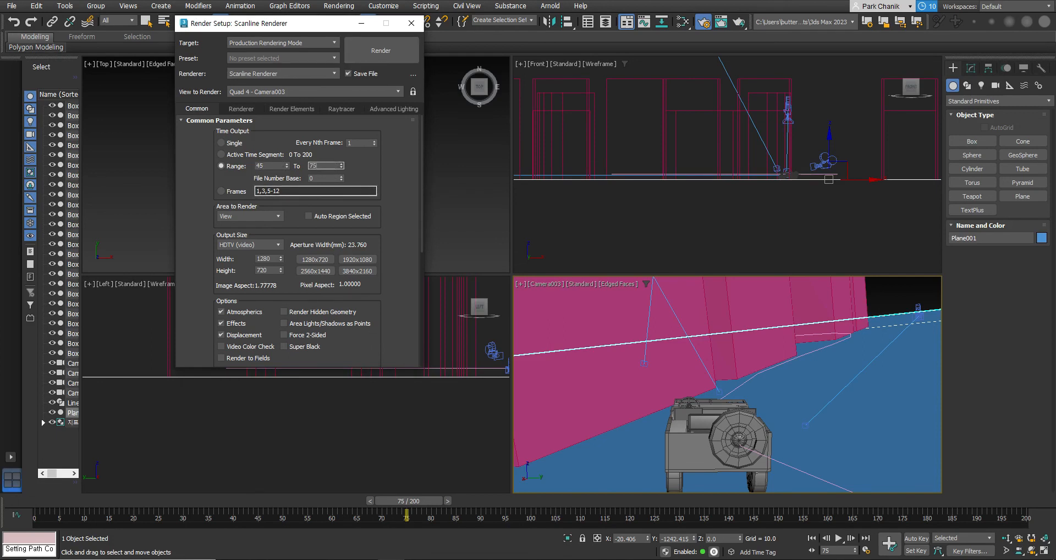
scroll(369, 302, down, 3)
click(365, 334)
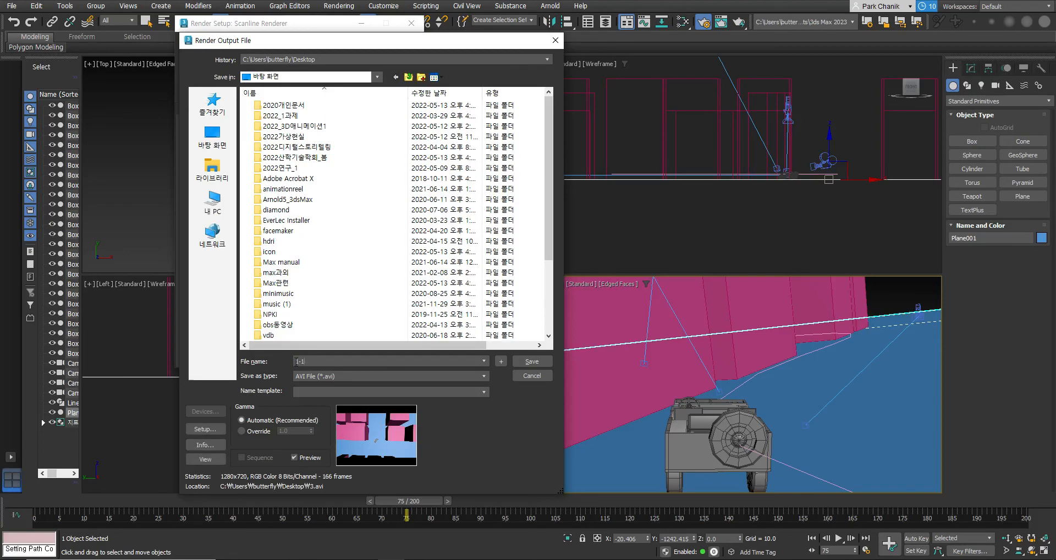
click(537, 365)
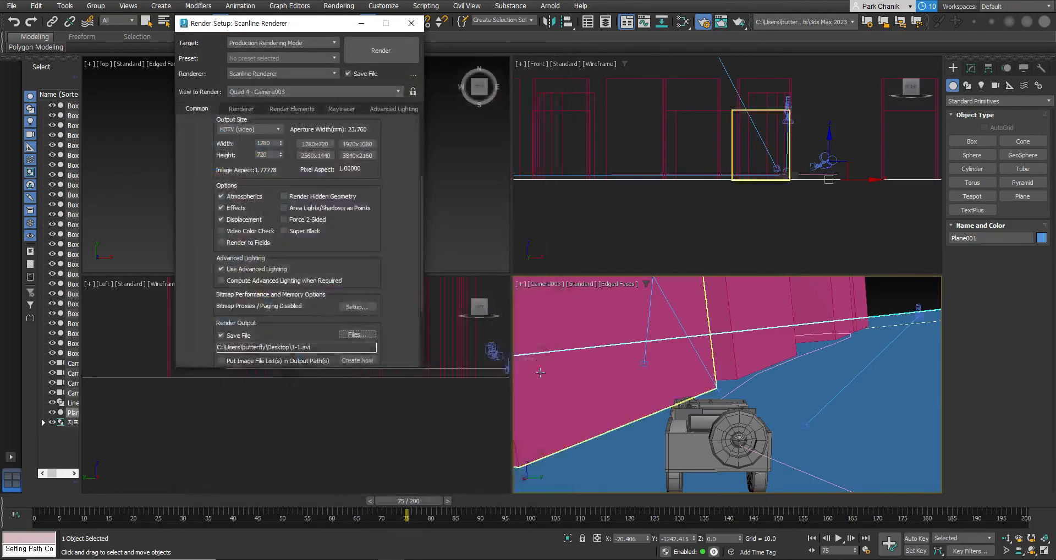
click(366, 54)
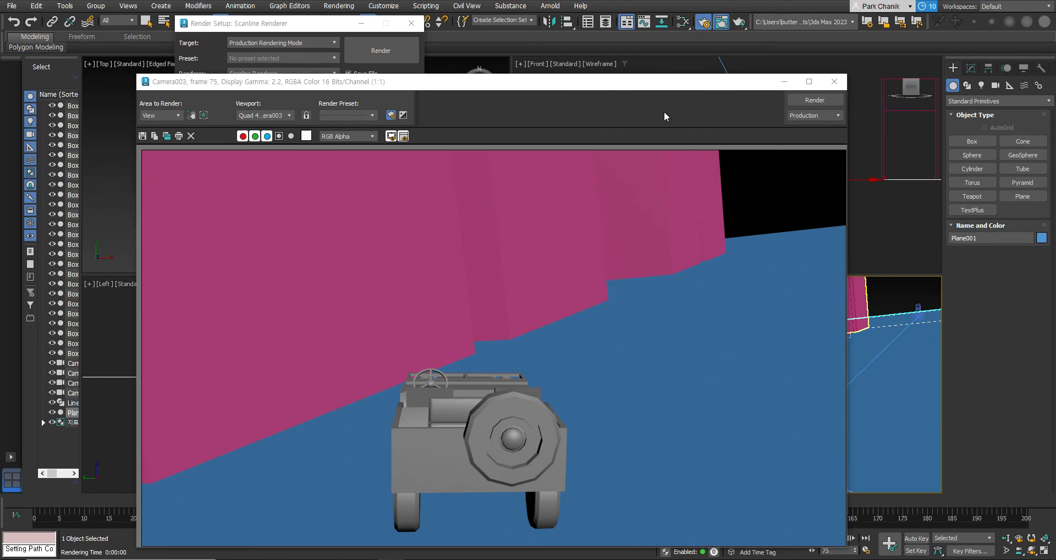
click(833, 82)
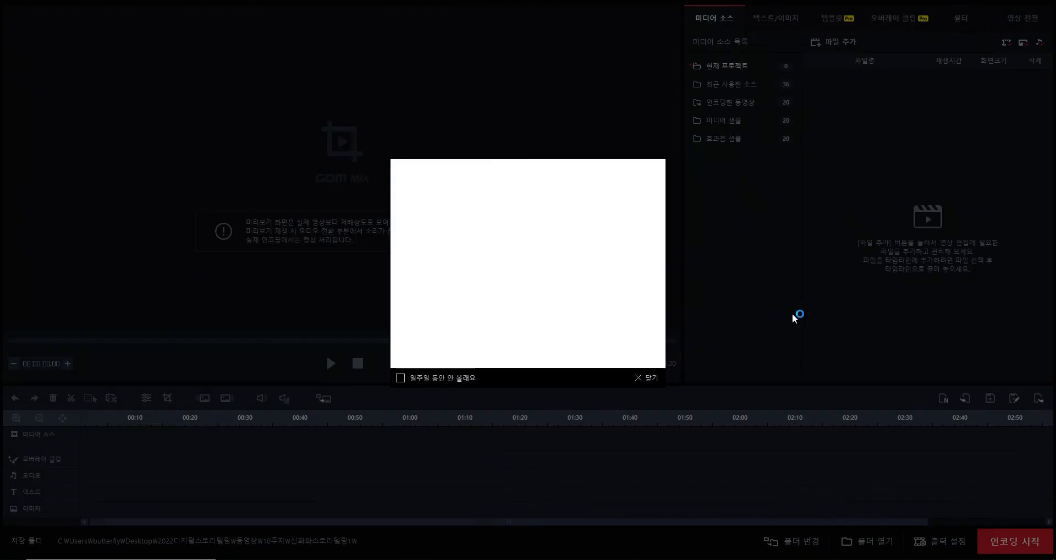
Step: In GOM Mix, dismiss the startup popup and import 1.avi, 1-1.avi, 2.avi and 3.avi from the desktop as media sources
click(649, 378)
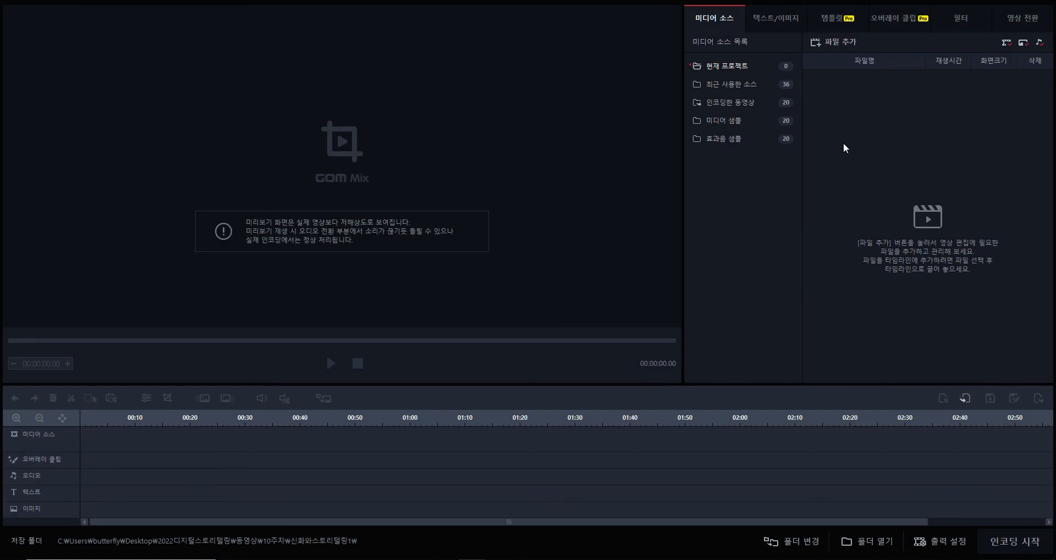
click(832, 42)
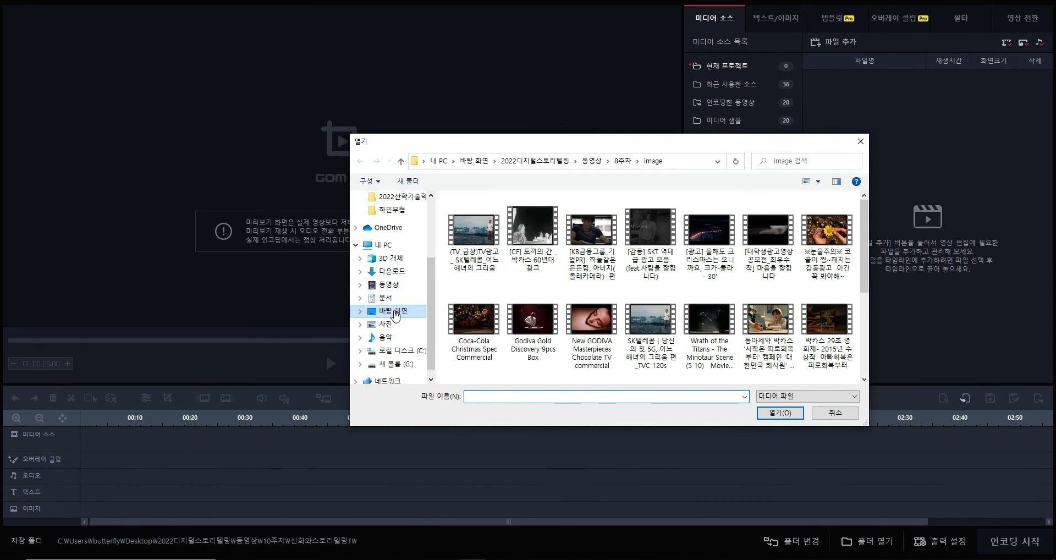
click(393, 312)
scroll(578, 318, down, 7)
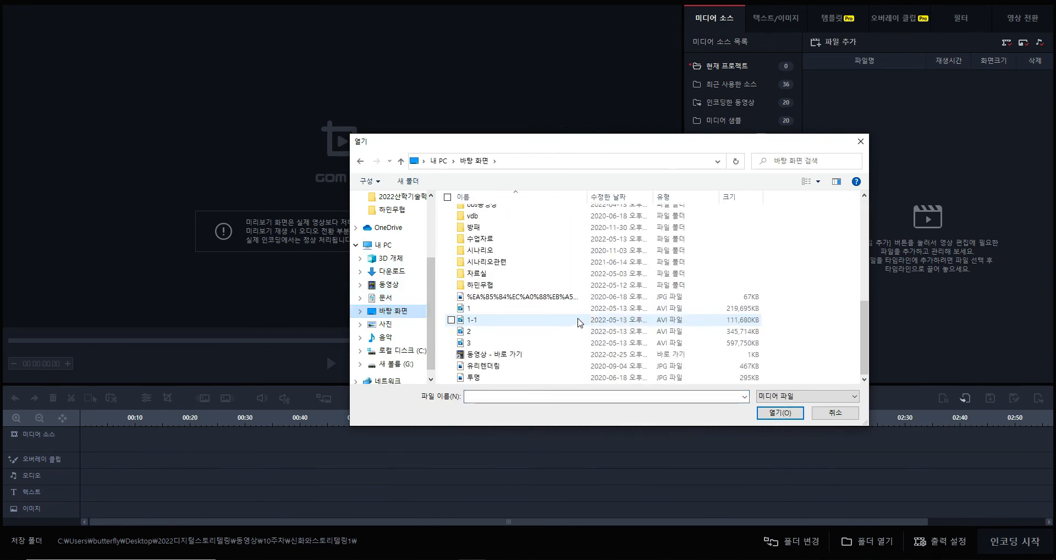
click(499, 315)
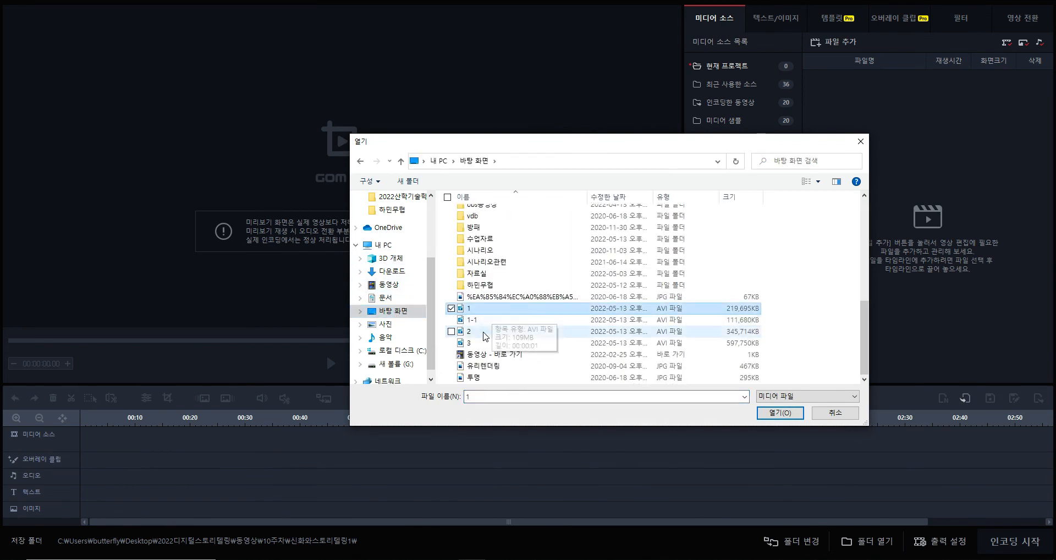
shift+click(484, 343)
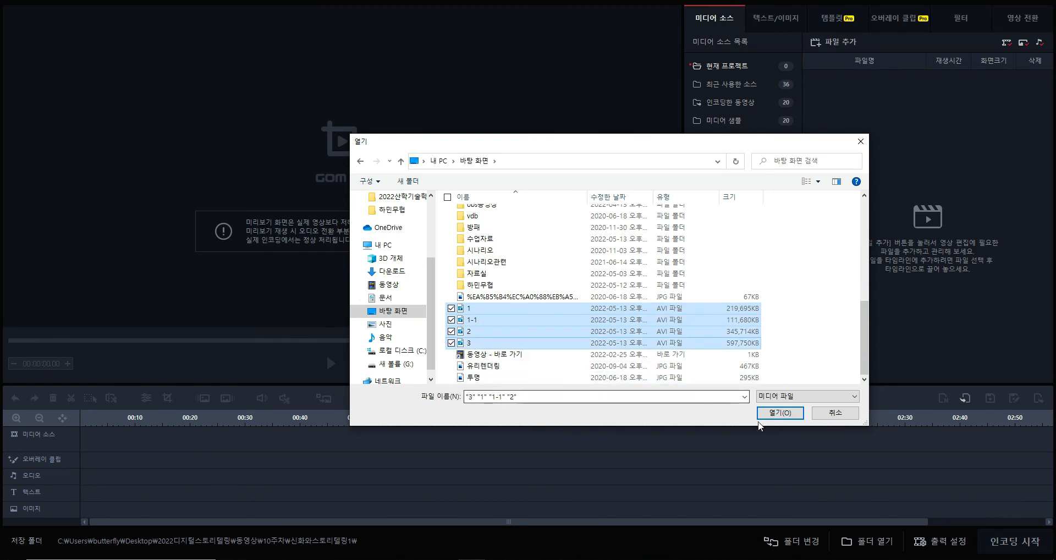
click(793, 416)
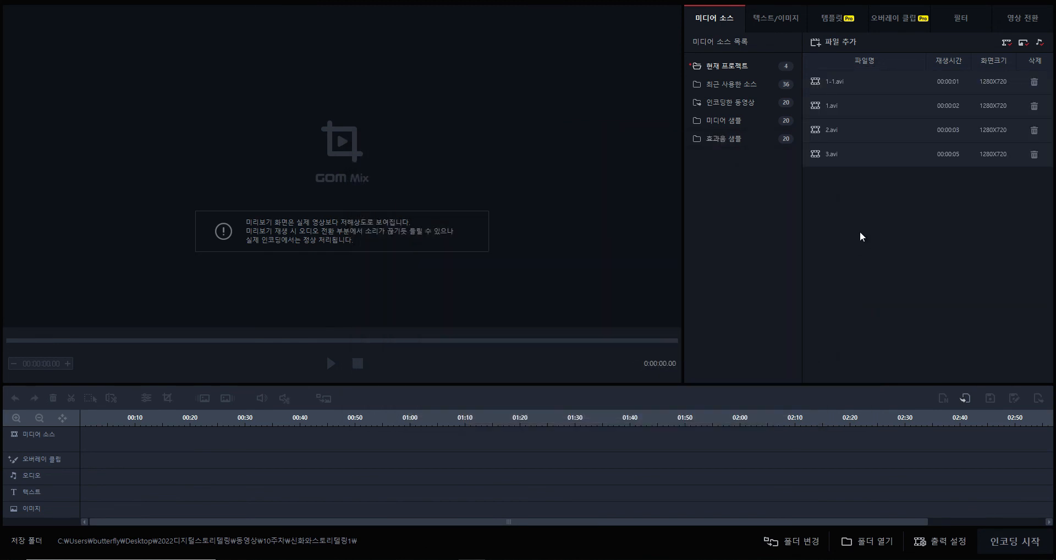
Step: Place the clips 1.avi, 1-1.avi, 2.avi and 3.avi one after another on the media source track of the timeline
click(859, 117)
drag(852, 105, 121, 435)
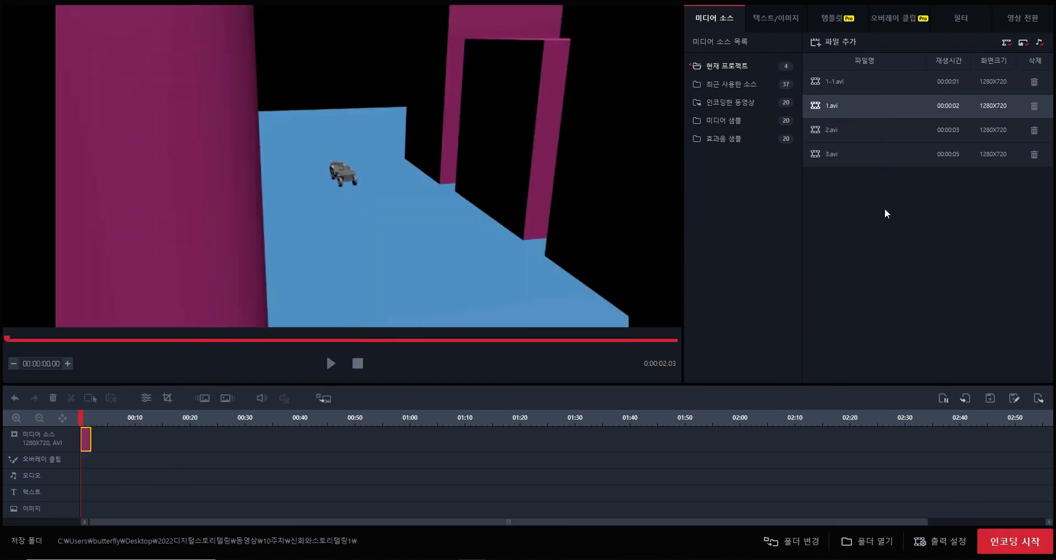
drag(855, 80, 116, 438)
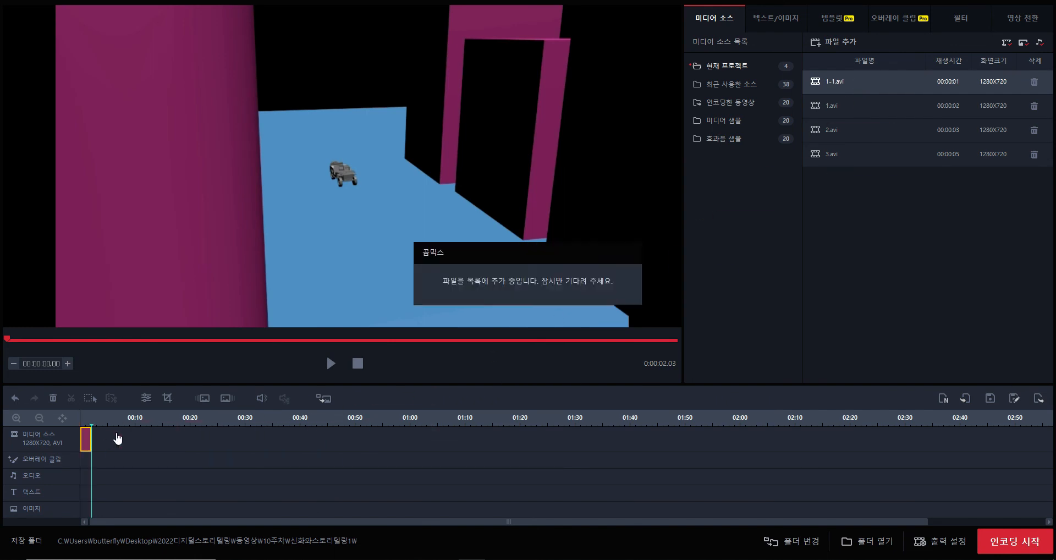
drag(875, 130, 133, 441)
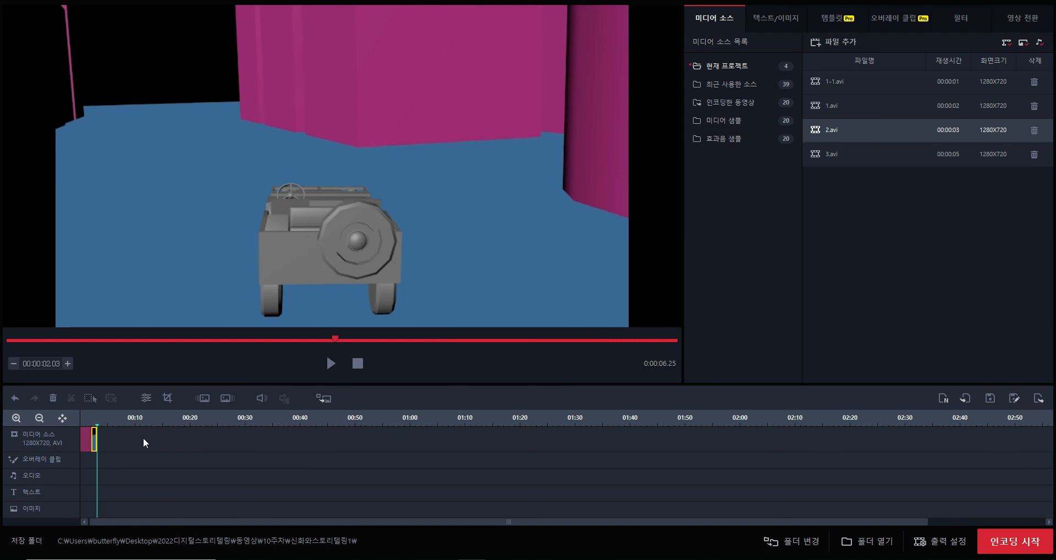
drag(883, 153, 145, 443)
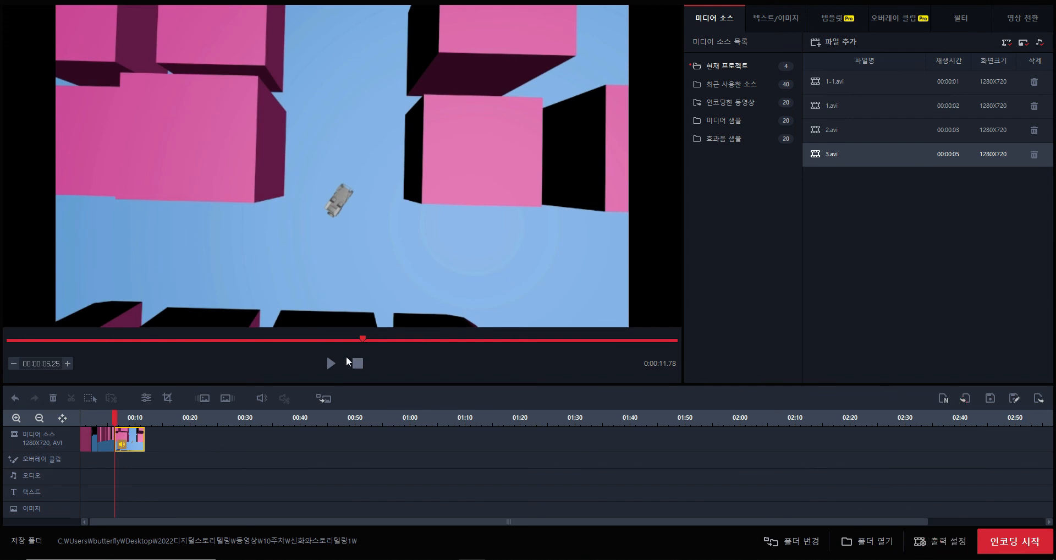
Step: Play the assembled sequence from its beginning in the preview, and return the playhead to the start
drag(361, 339, 7, 339)
click(332, 369)
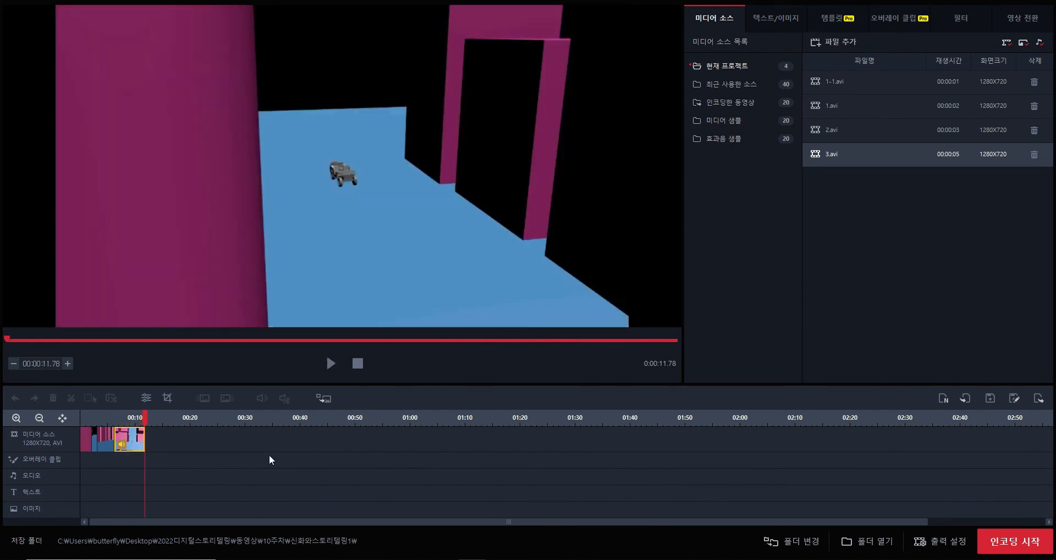
mouse_move(81, 422)
mouse_down()
mouse_move(119, 425)
mouse_move(77, 437)
mouse_up()
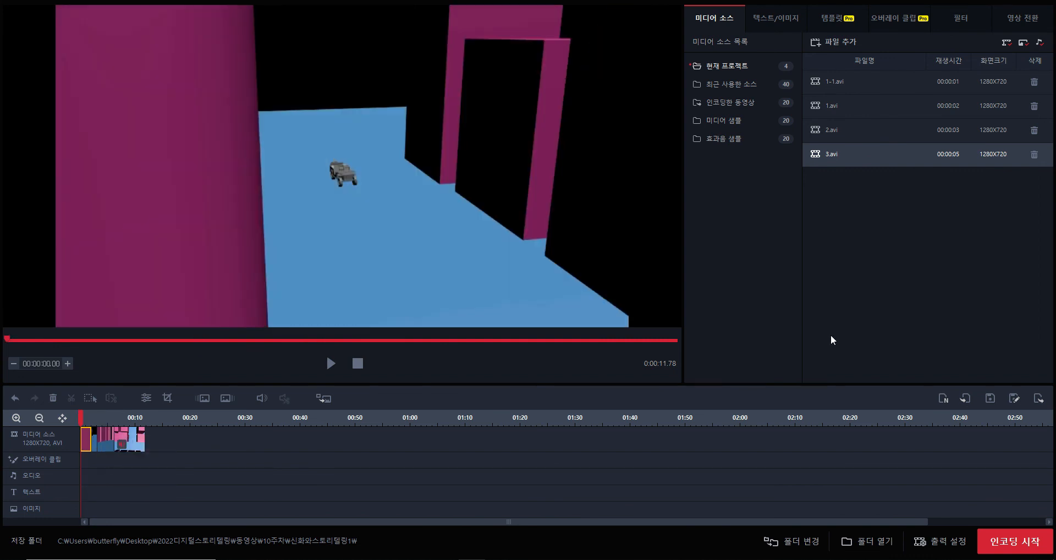
Step: Open the encoding settings and set the output folder to the desktop
click(979, 551)
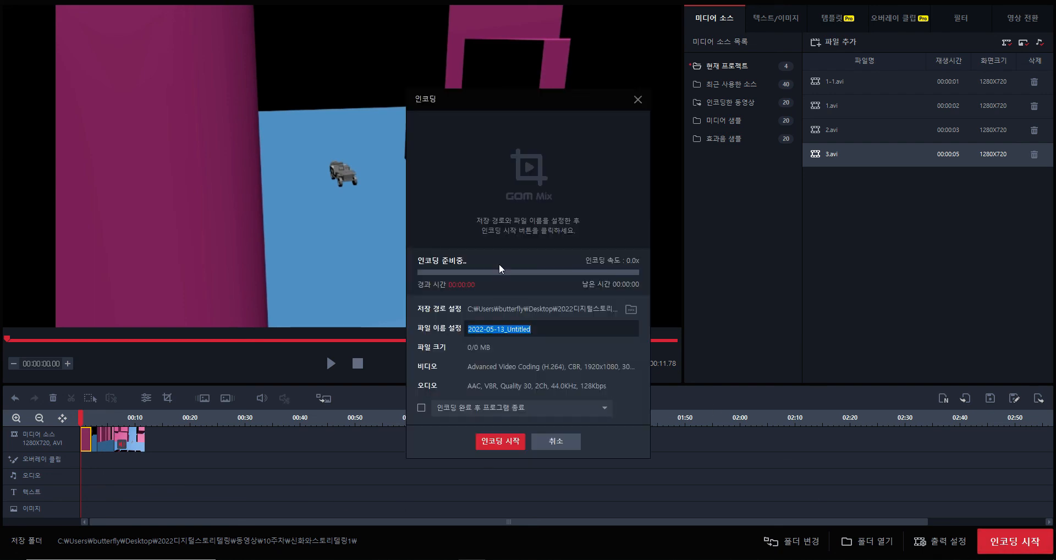
click(630, 309)
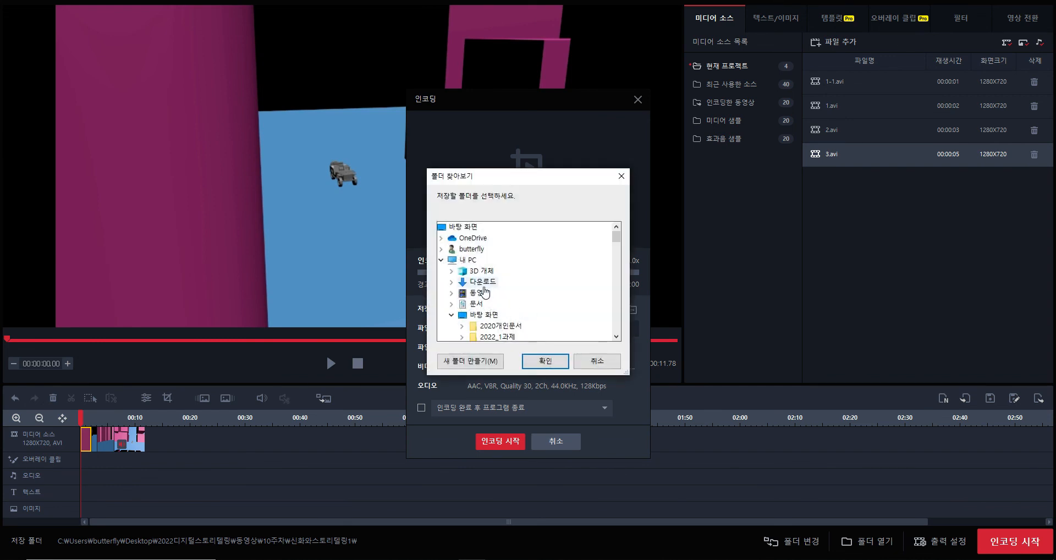
click(462, 227)
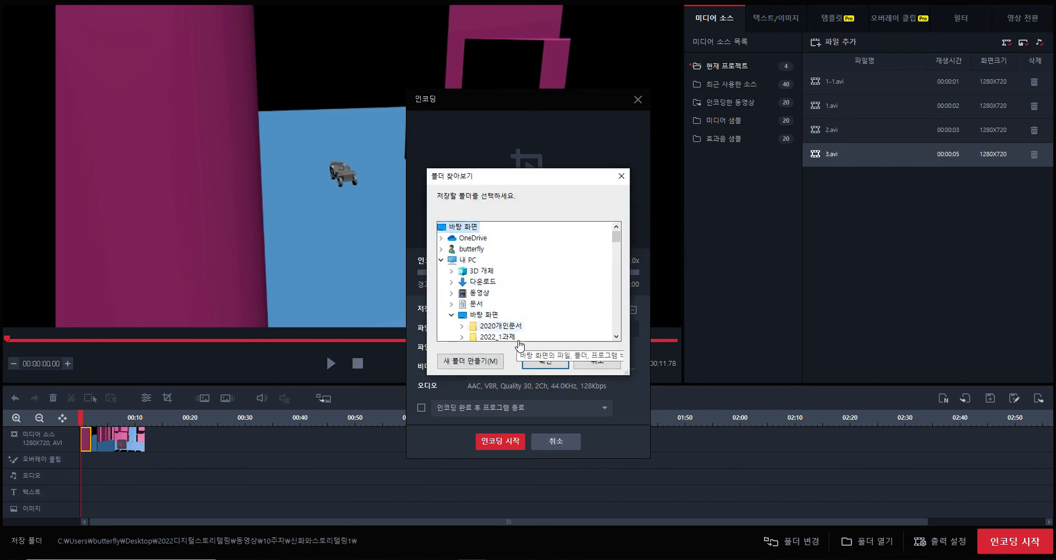
click(545, 361)
Step: Name the output video 자동차, encode it, and close the encoding dialog
double_click(535, 329)
text(wk)
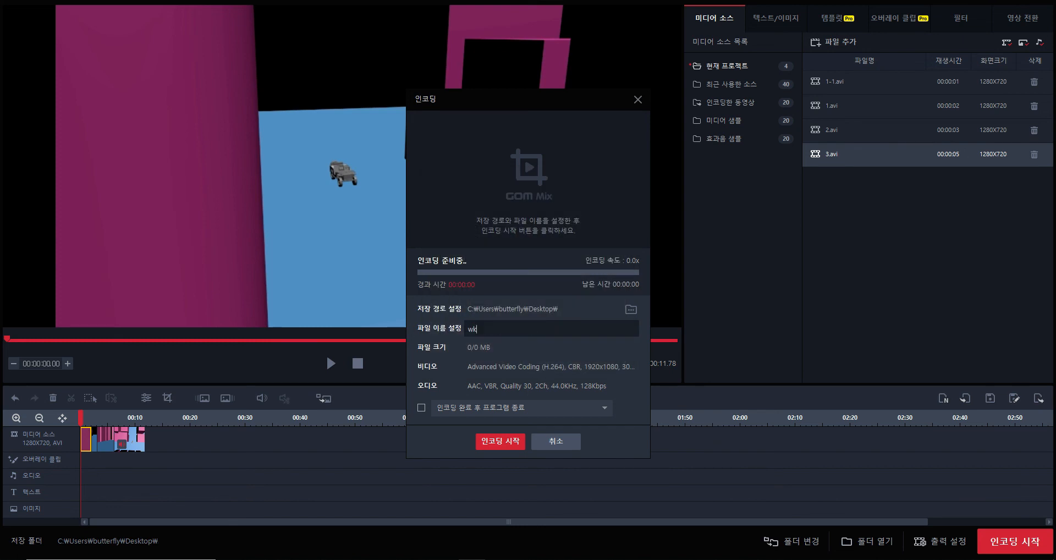
key(BackSpace)
key(BackSpace)
text(자동차)
click(515, 443)
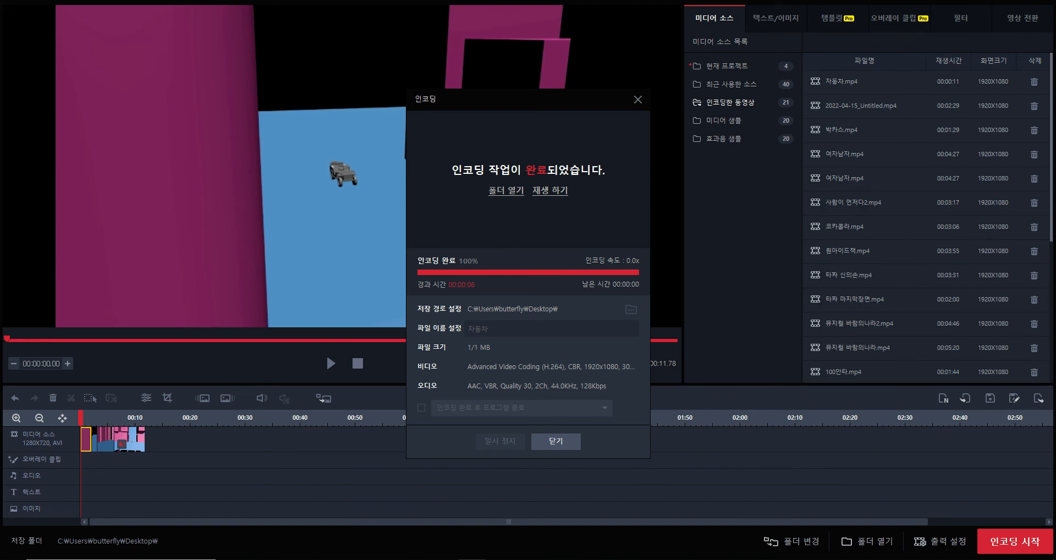
click(574, 438)
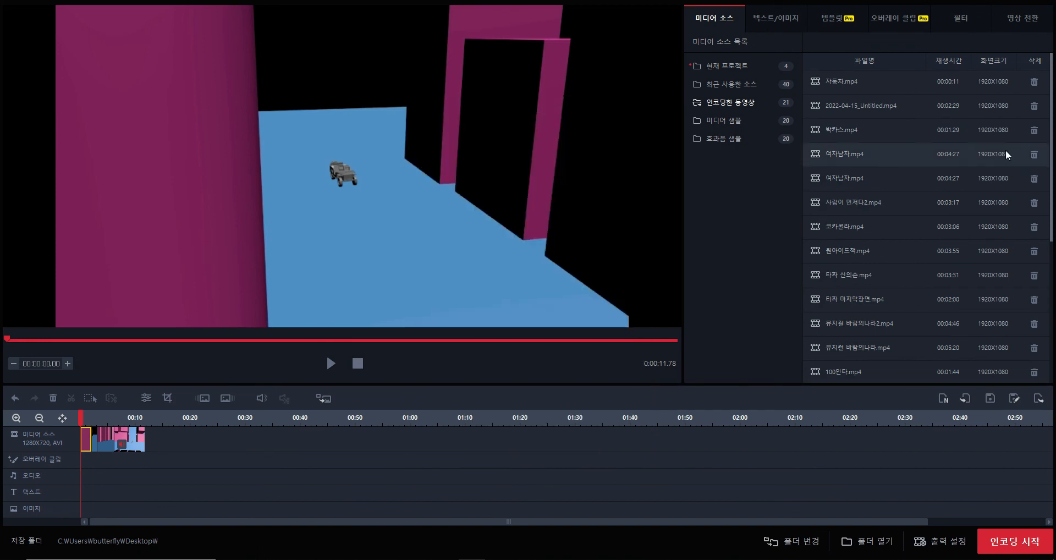
Step: Exit GOM Mix without saving the project changes
click(1041, 2)
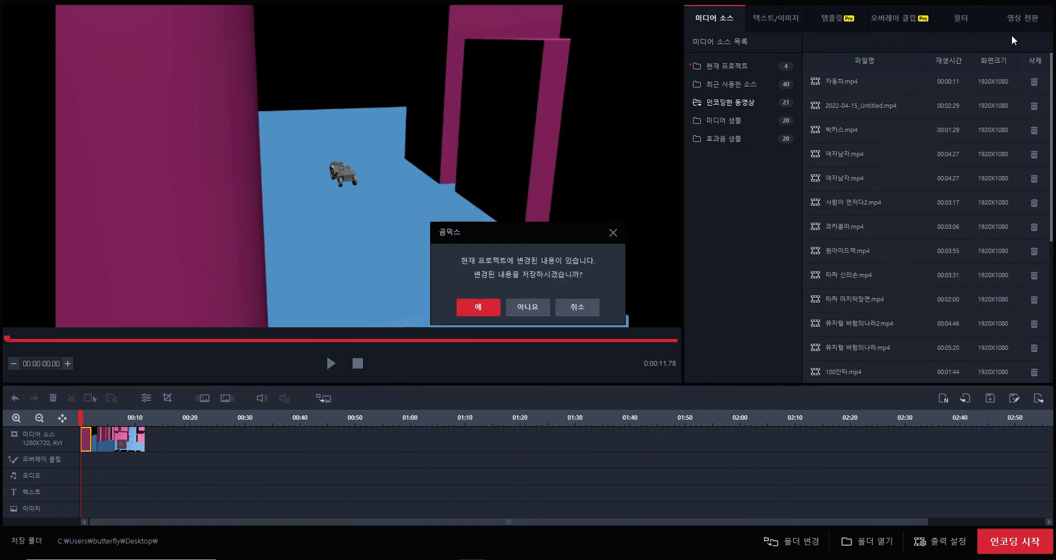
click(539, 309)
click(540, 310)
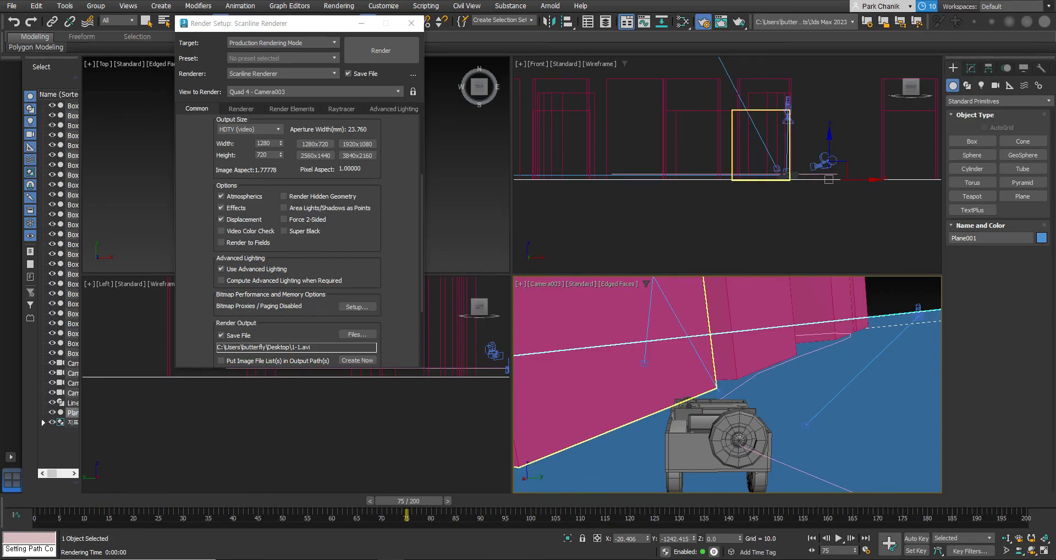
Step: Play the encoded 자동차 video from the desktop, replay it, scrub back to about a third of its length, and close the player
key(super+d)
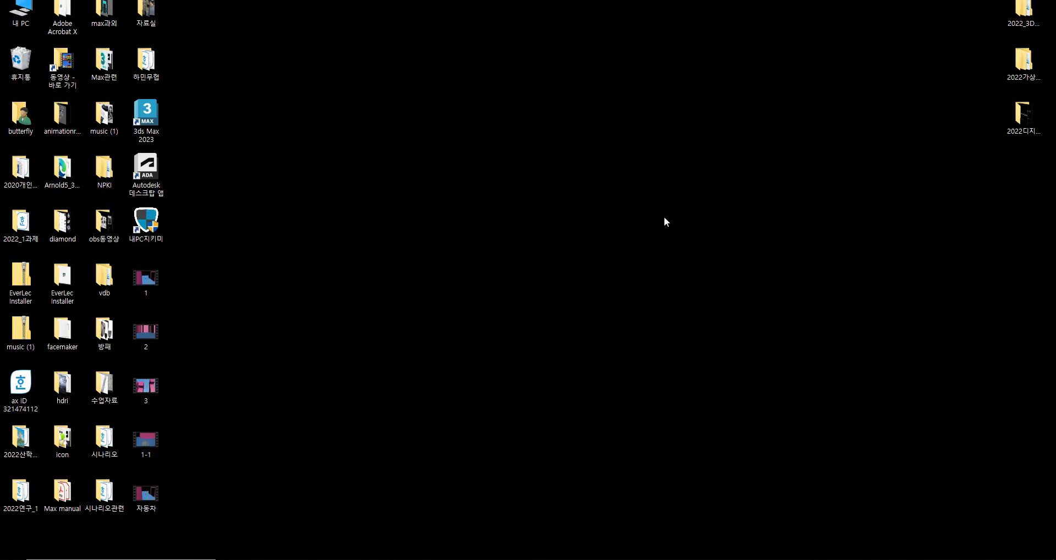
double_click(157, 500)
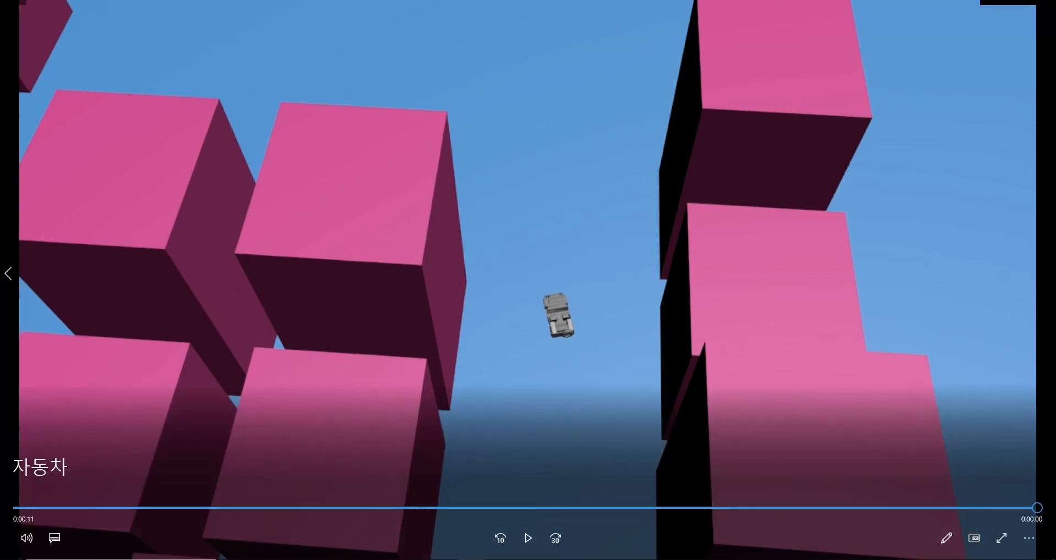
click(528, 537)
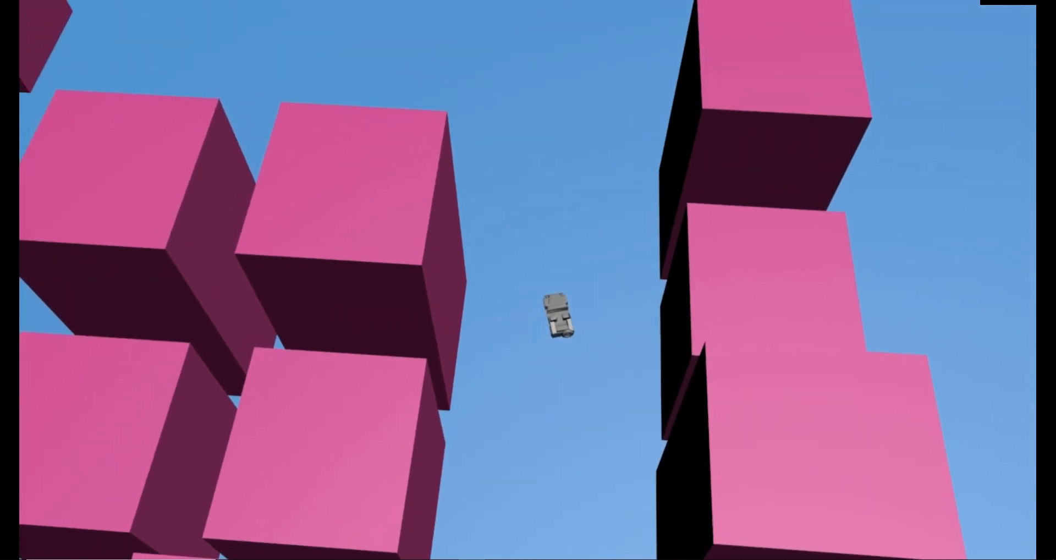
mouse_move(473, 535)
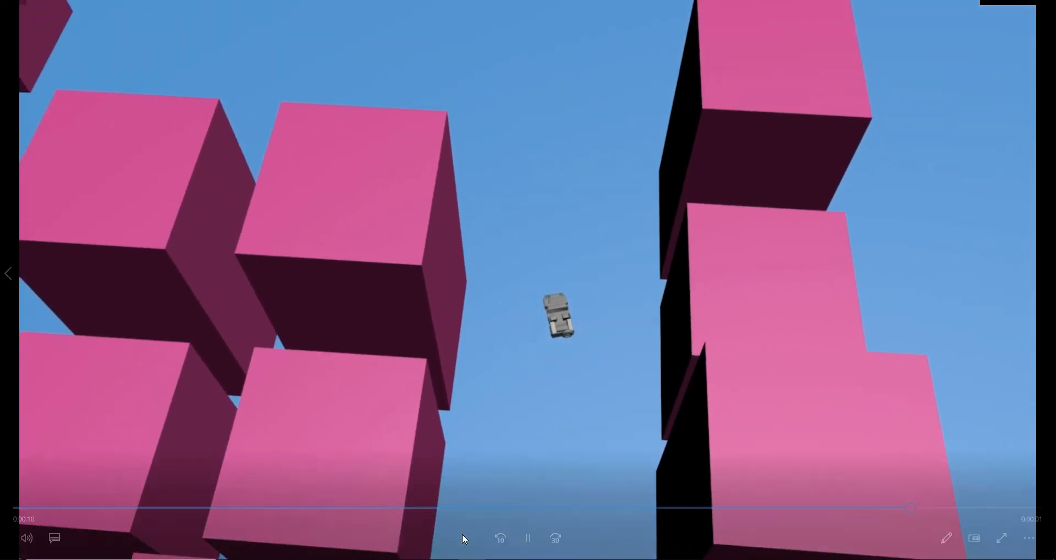
click(527, 540)
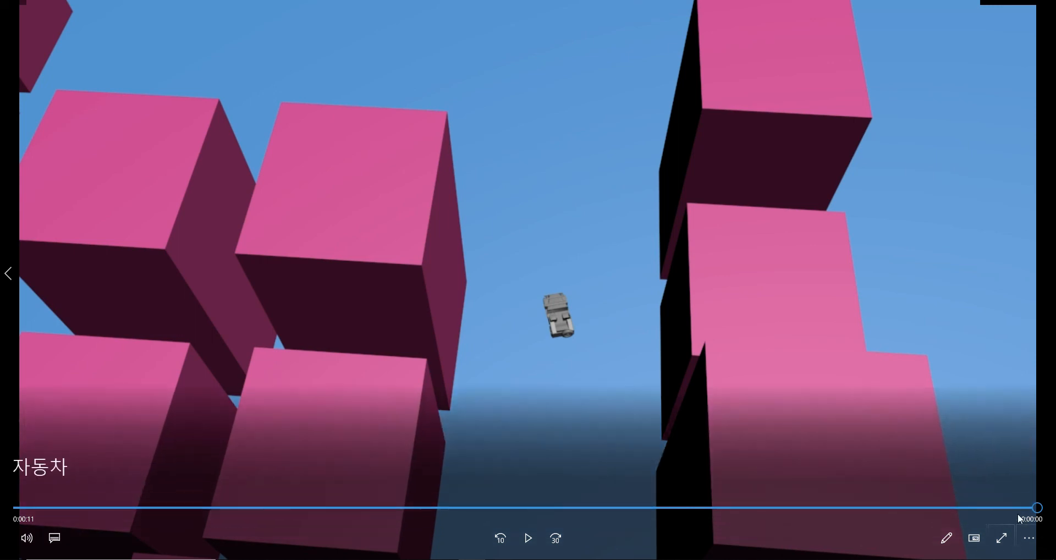
drag(1036, 508, 365, 516)
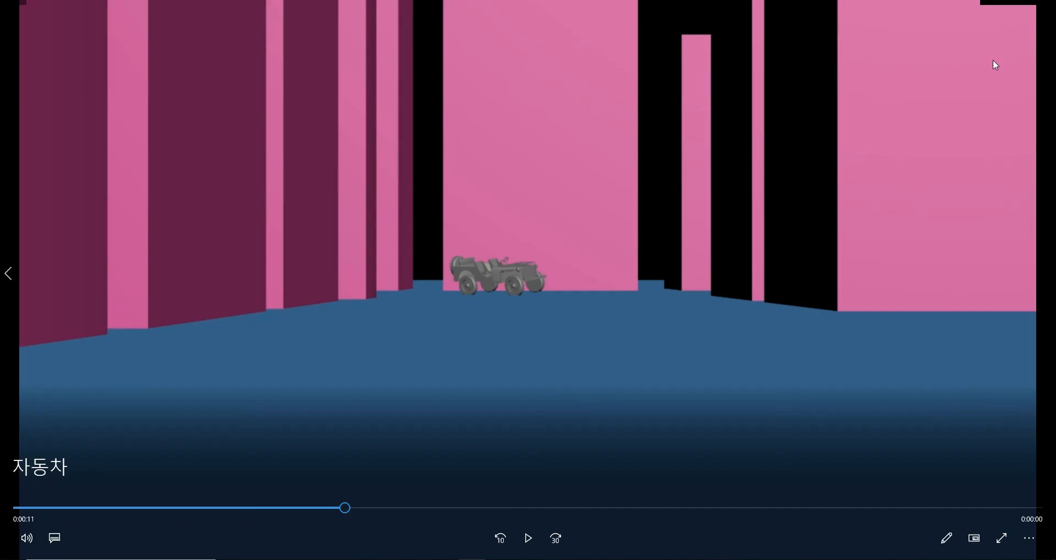
click(1043, 2)
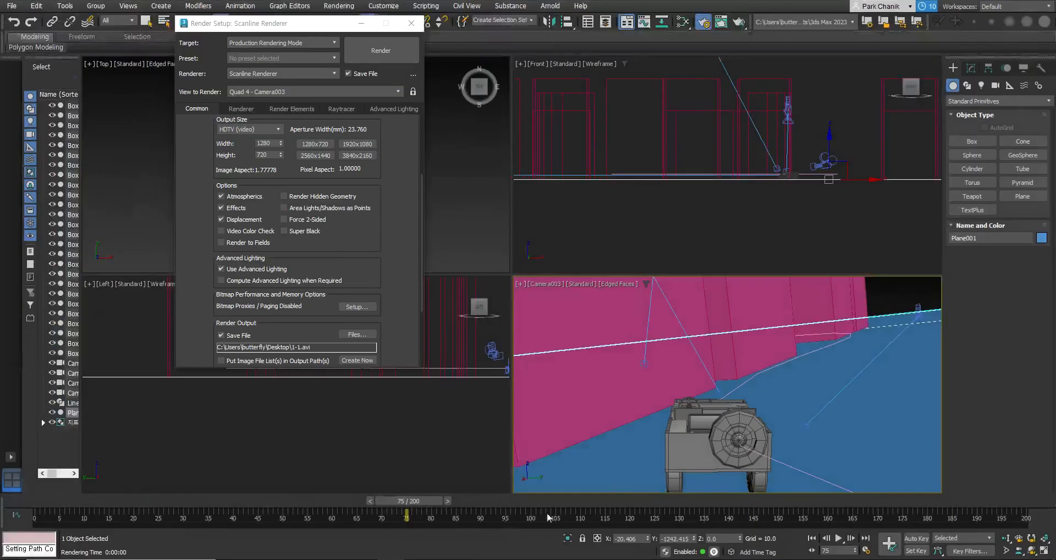
Step: In 3ds Max, close the Render Setup window, move the animation back to frame 0, and activate the Move tool
click(596, 487)
click(413, 24)
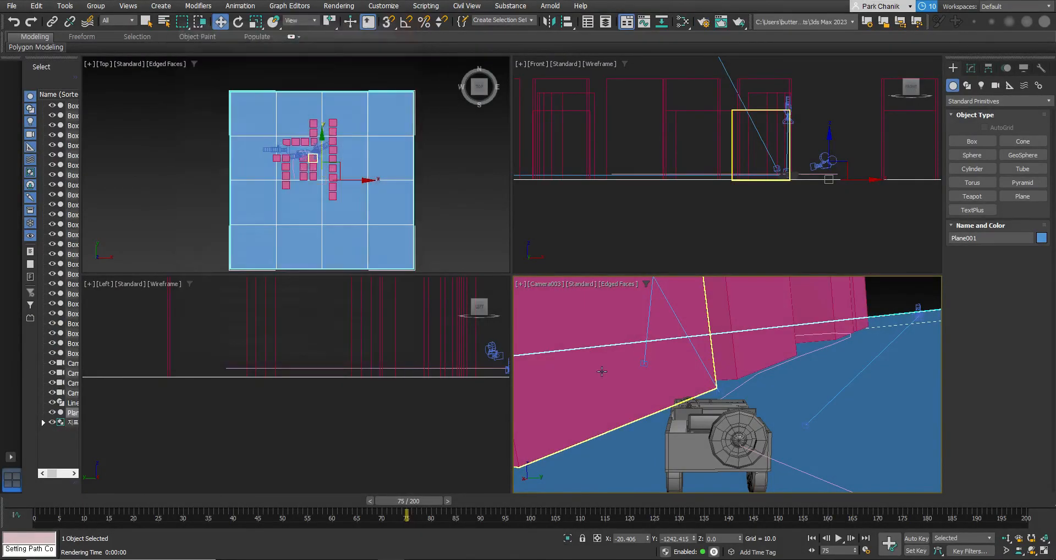
drag(425, 501, 40, 516)
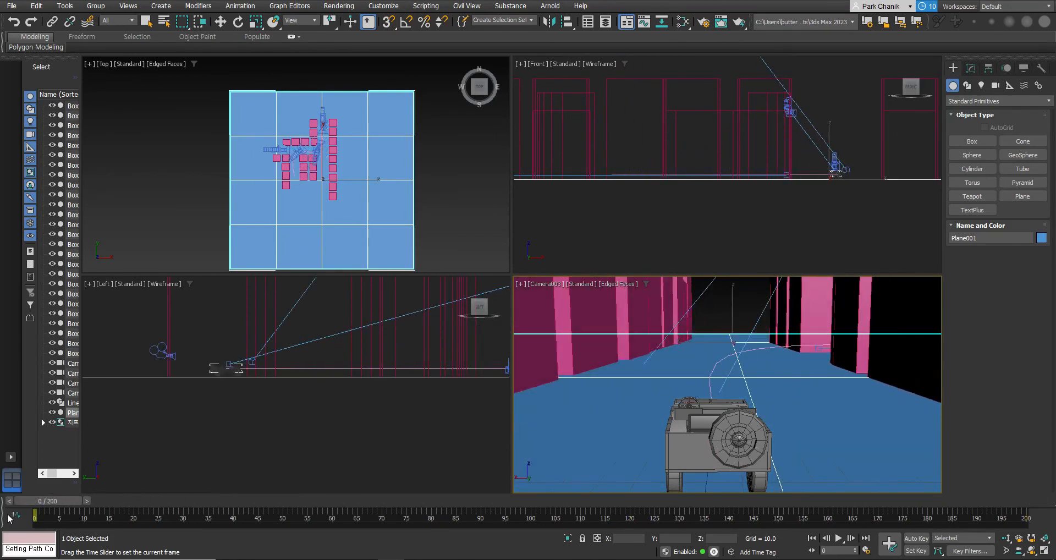
key(w)
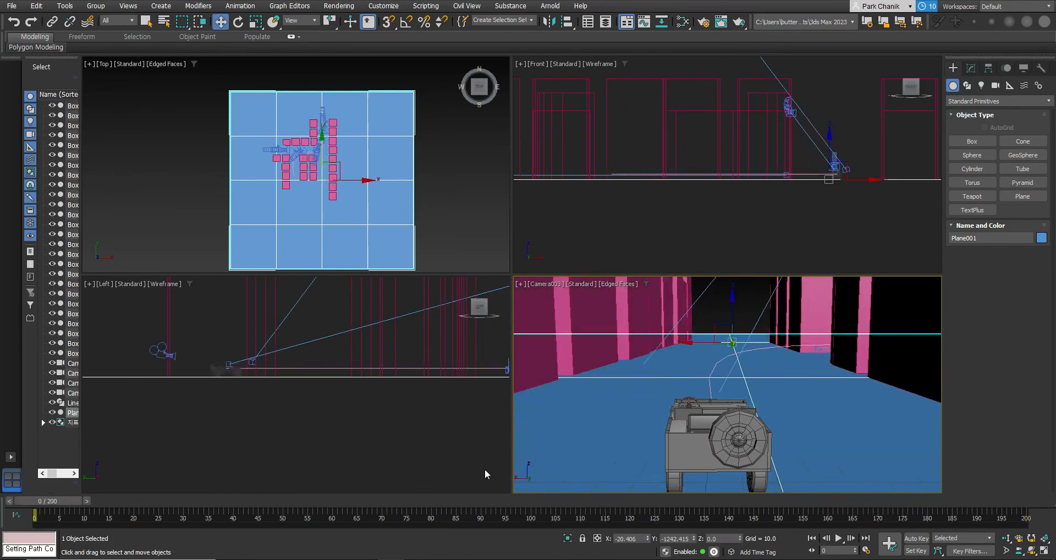